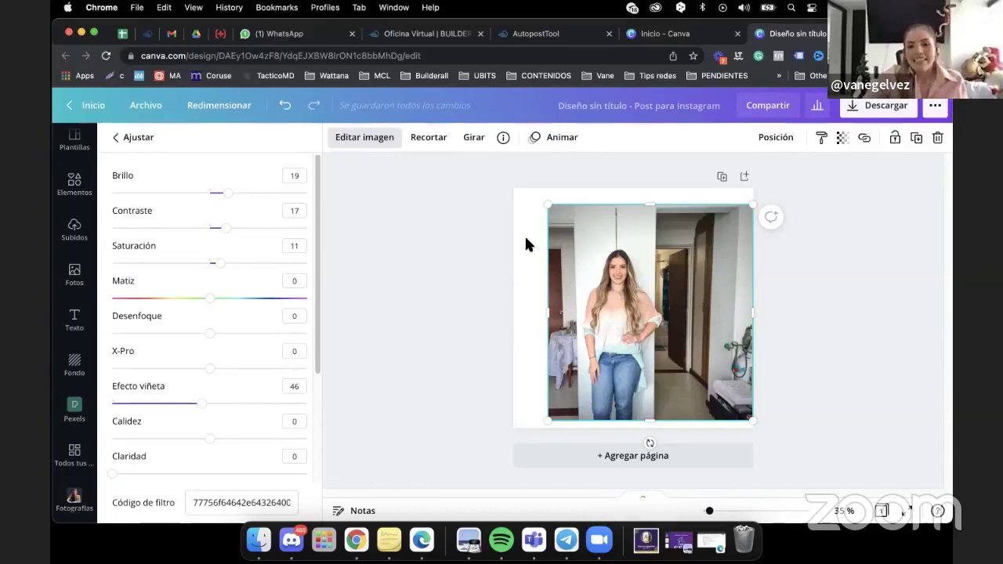
Crop the photo and shift it right to show more of the woman.
left_click(525, 239)
left_click(622, 229)
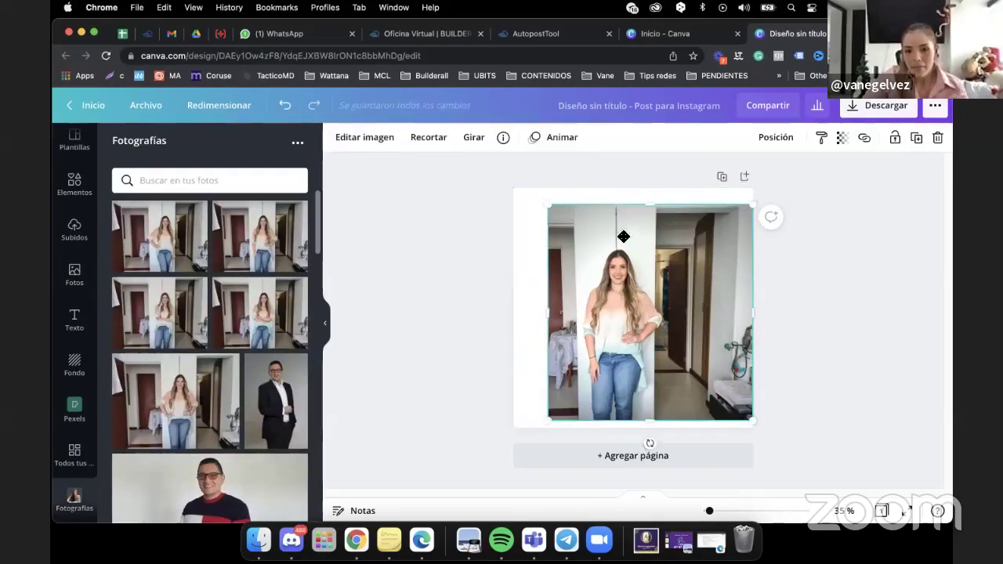
double_click(621, 229)
key("Return")
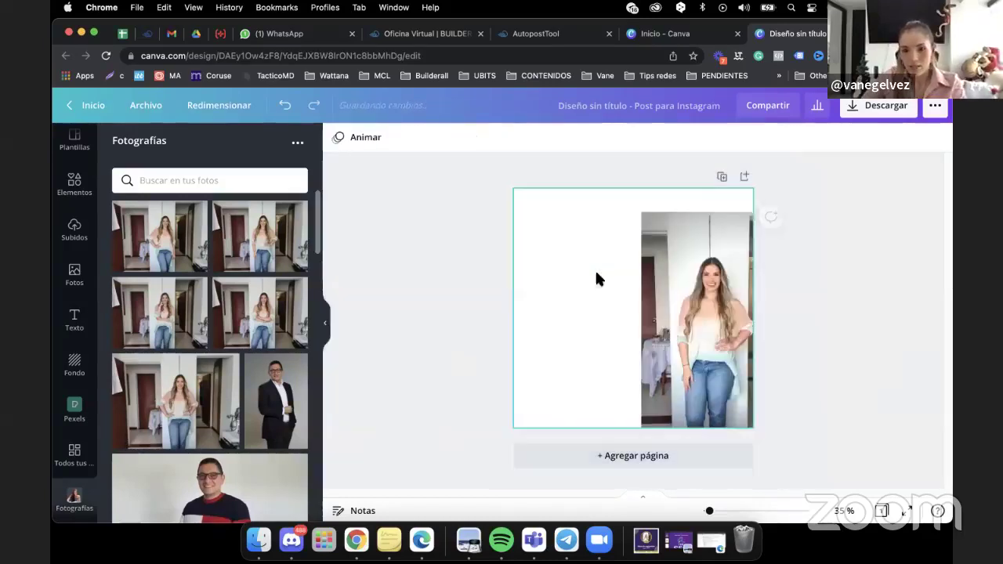
left_click_drag(594, 268, 658, 265)
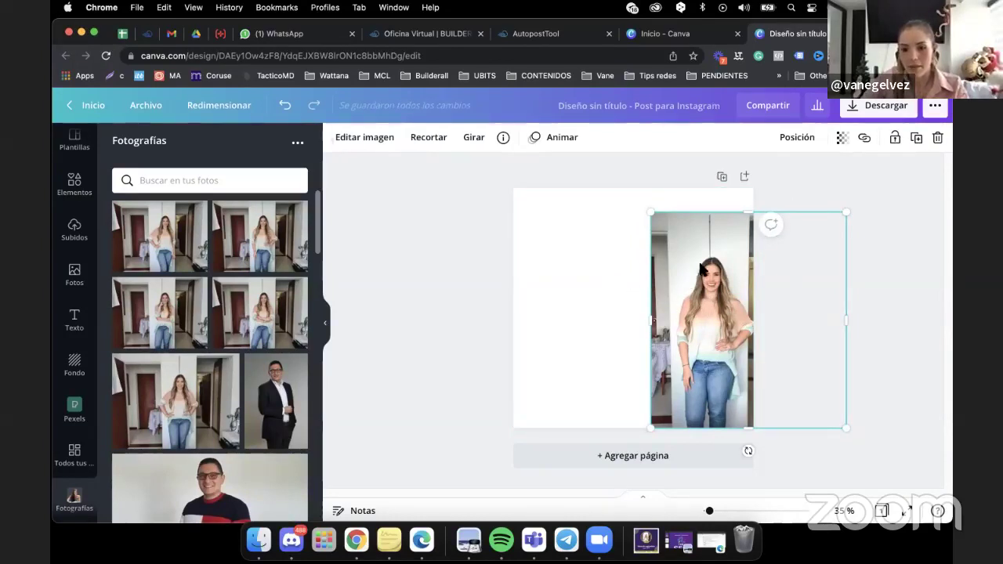
Move the photo to fill most of the page and bring up its Editar imagen effects.
key("Escape")
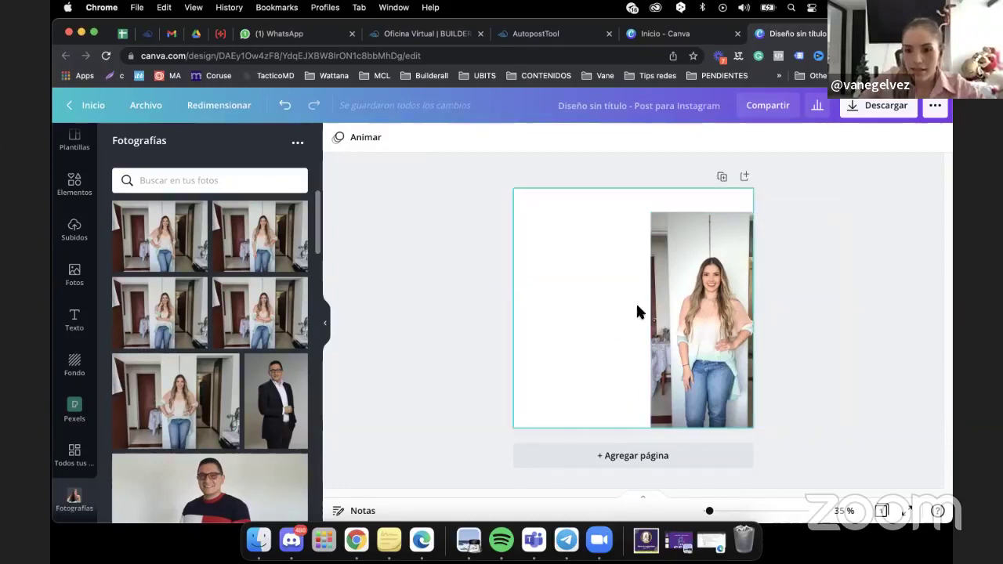
left_click(686, 302)
left_click_drag(728, 318, 606, 294)
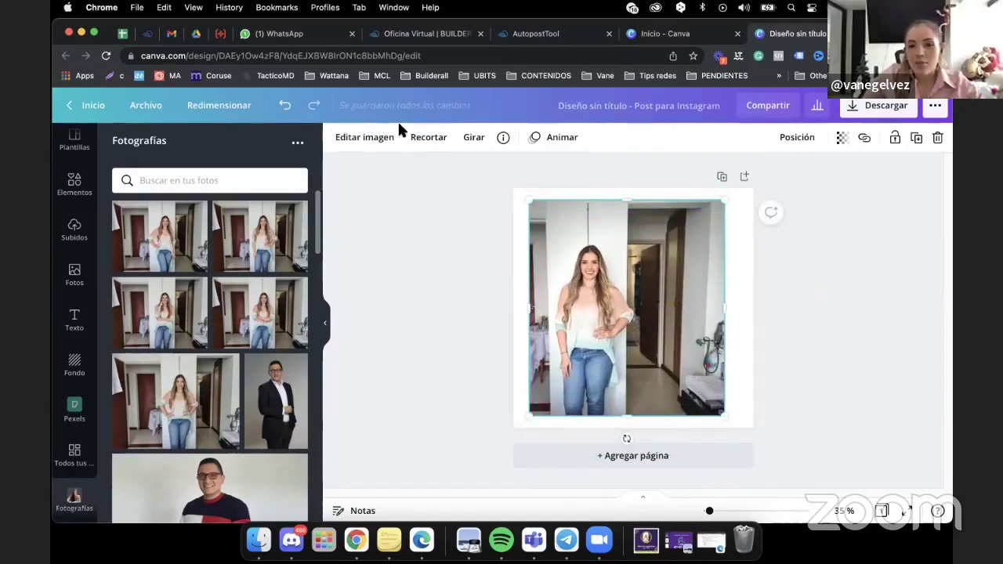
left_click(369, 139)
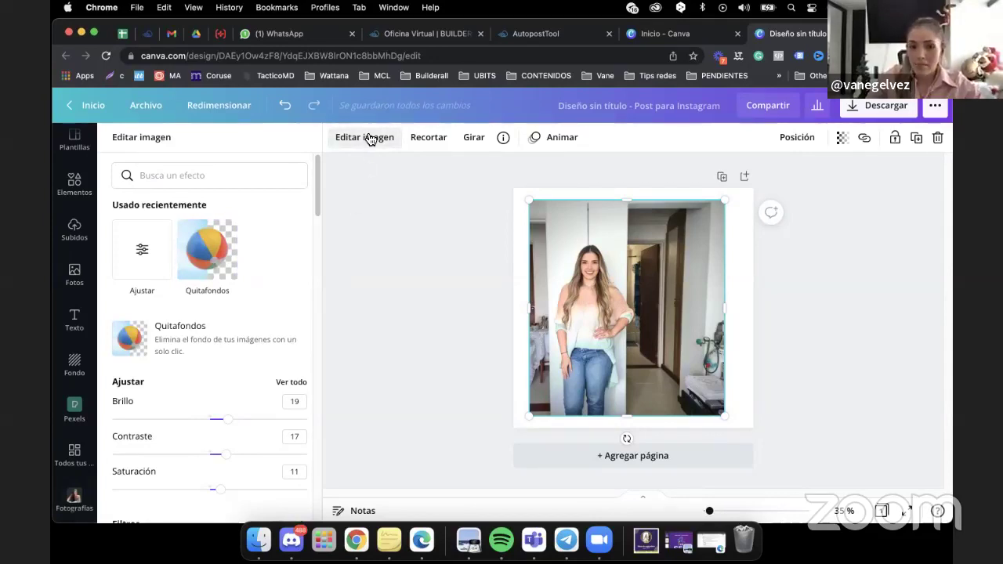
Apply Quitafondos to the photo, then start a new tab heading to remove.bg.
left_click(236, 239)
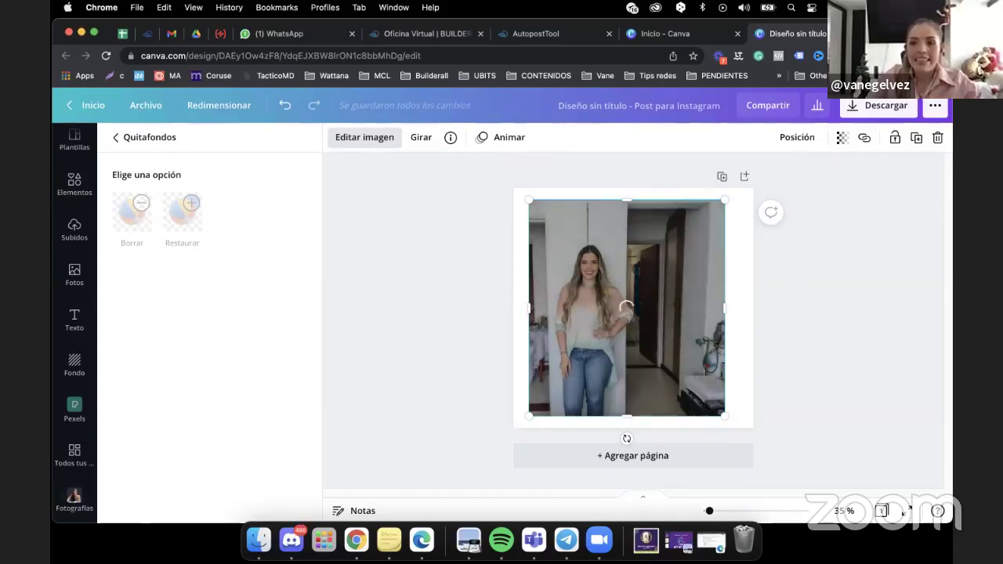
key("super+t")
type("remo")
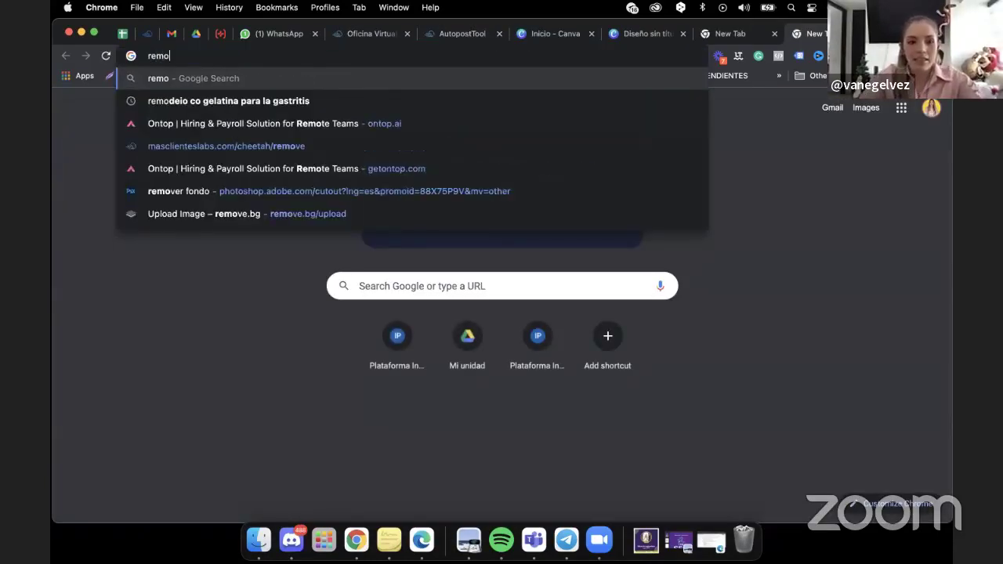
type("ve.bg")
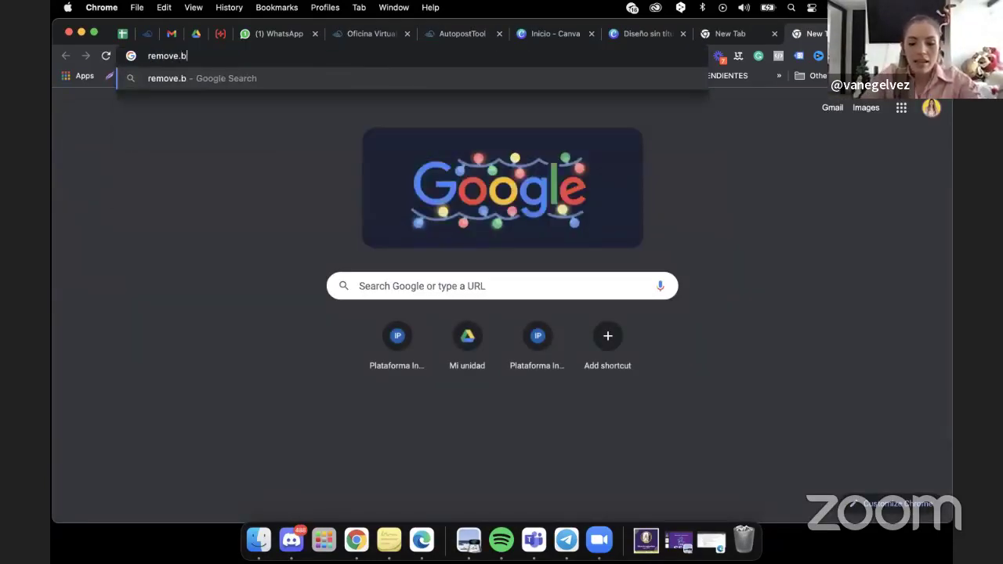
Load the remove.bg homepage, then go back to the 'Diseño sin título' Canva design.
key("Return")
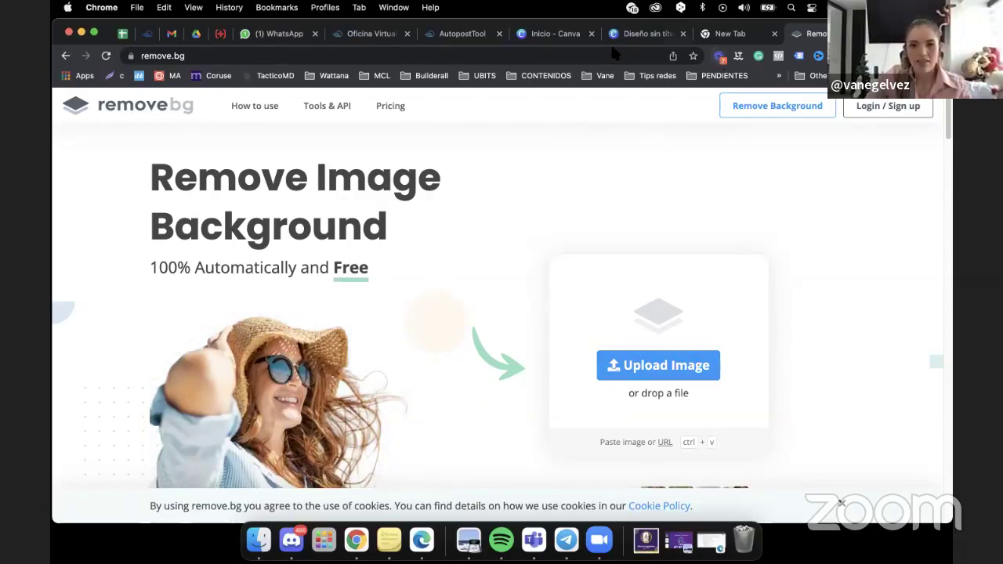
left_click(639, 36)
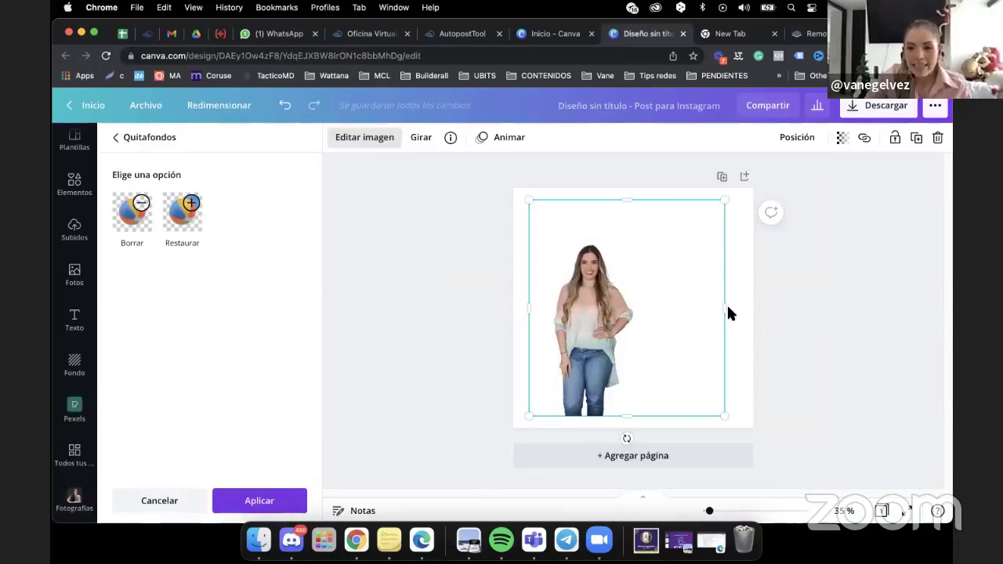
Crop the cut-out photo's right, top and bottom edges to a half-length shot.
left_click_drag(725, 309, 644, 328)
left_click_drag(588, 201, 584, 242)
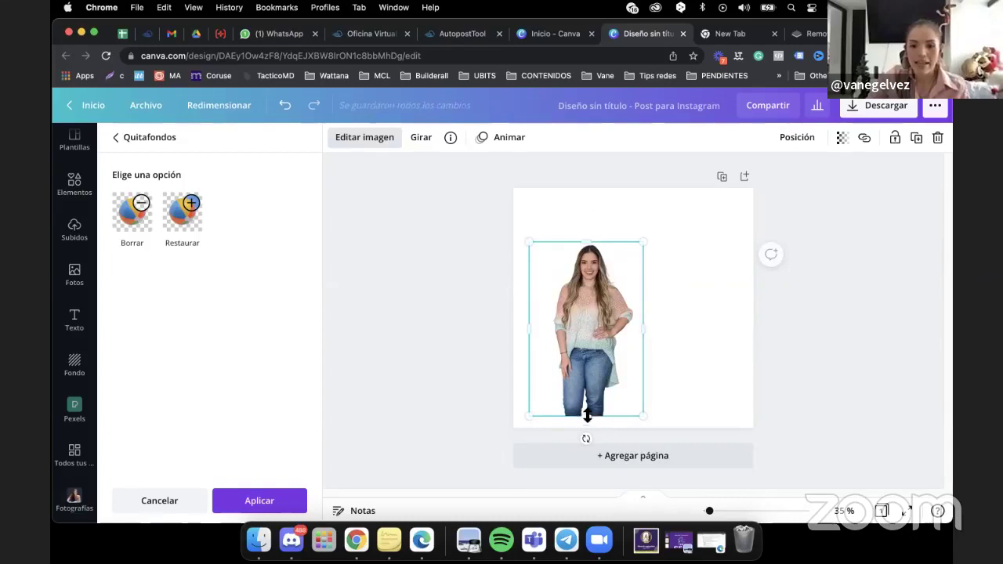
left_click_drag(587, 416, 601, 348)
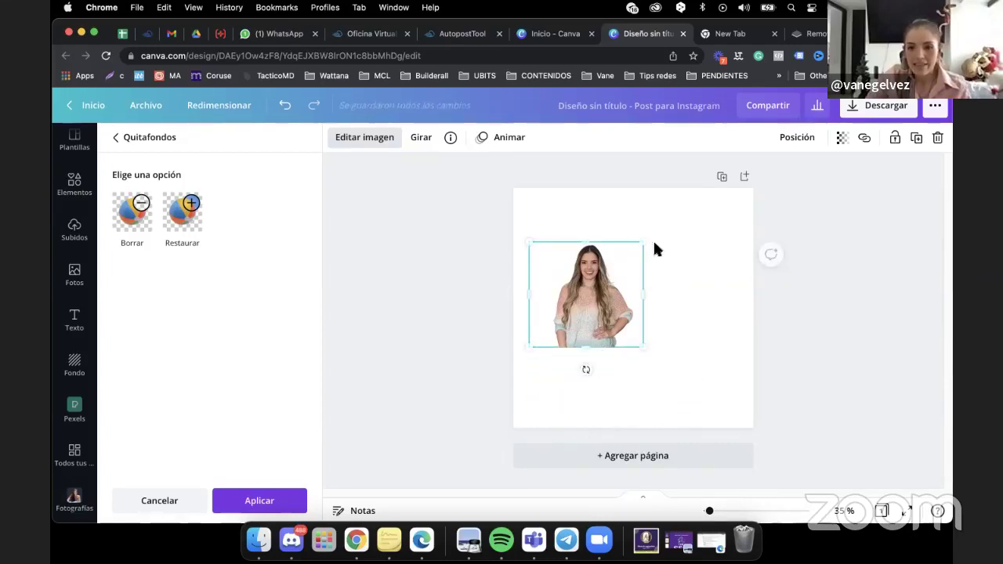
Enlarge the cropped photo, centre it on the page, and show the Plantillas gallery.
left_click_drag(584, 287, 631, 308)
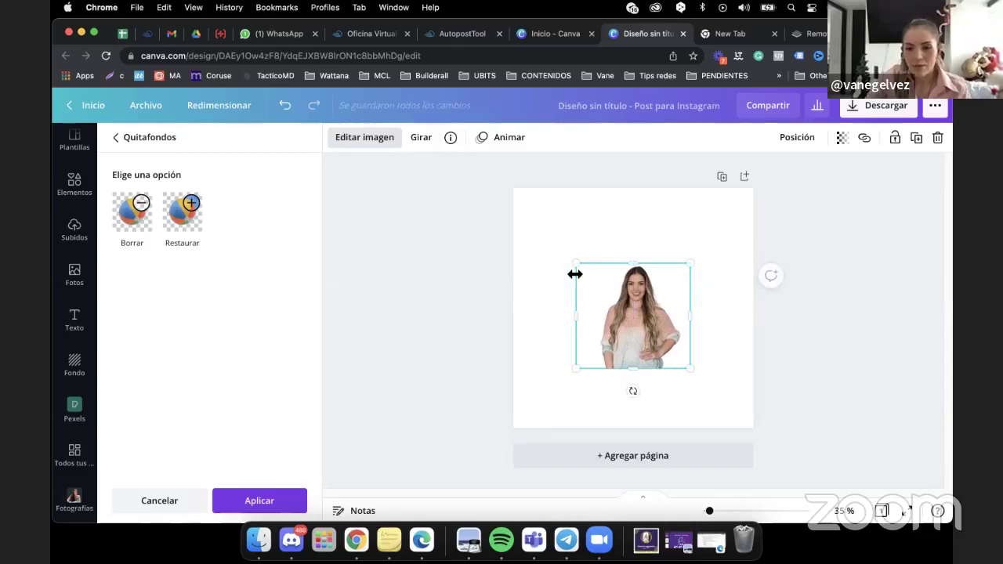
left_click_drag(576, 266, 552, 241)
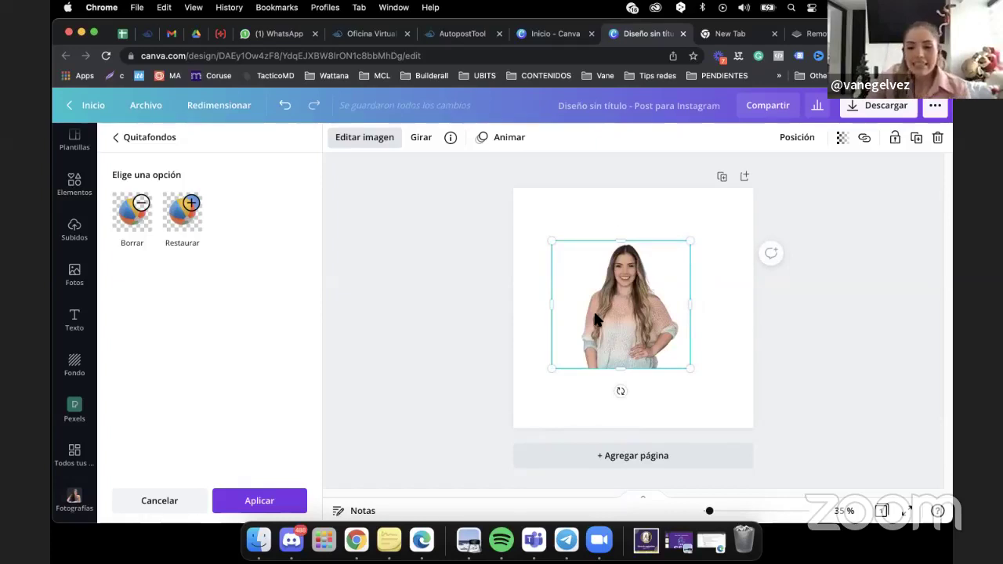
left_click_drag(594, 318, 596, 322)
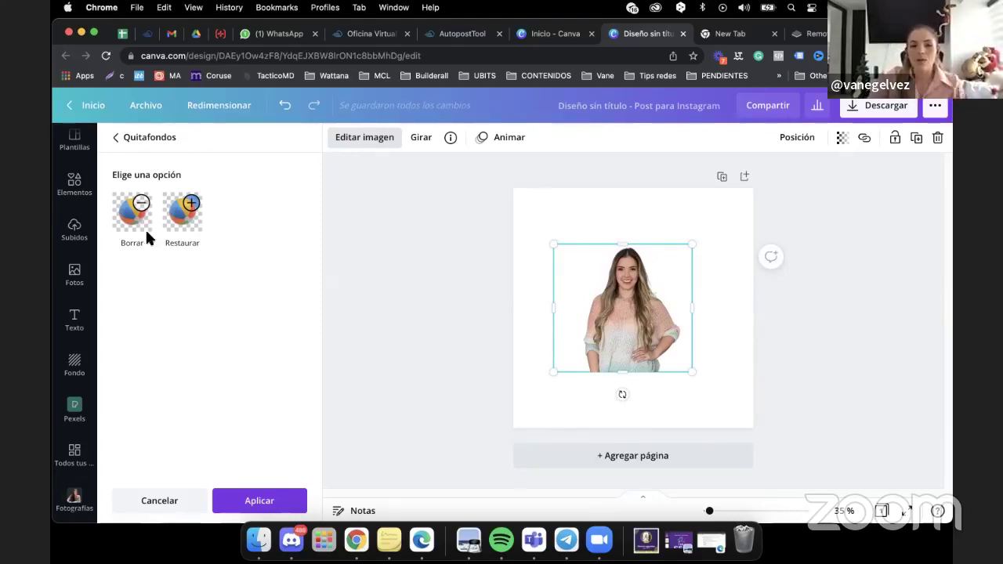
left_click(75, 153)
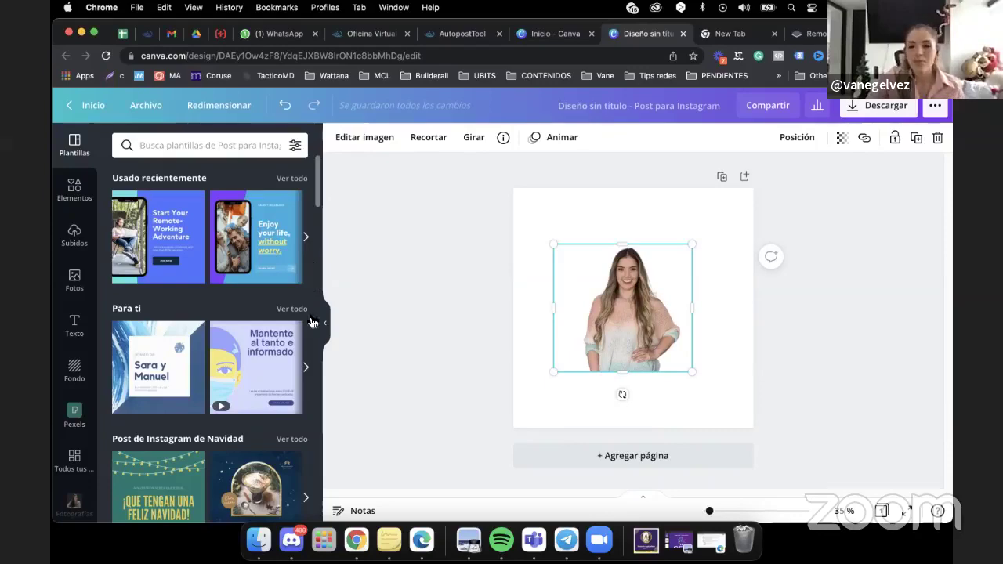
List all recently used templates, like Fashion Sale and Summer, and scroll through them.
left_click(287, 179)
scroll(320, 288, "down", 2)
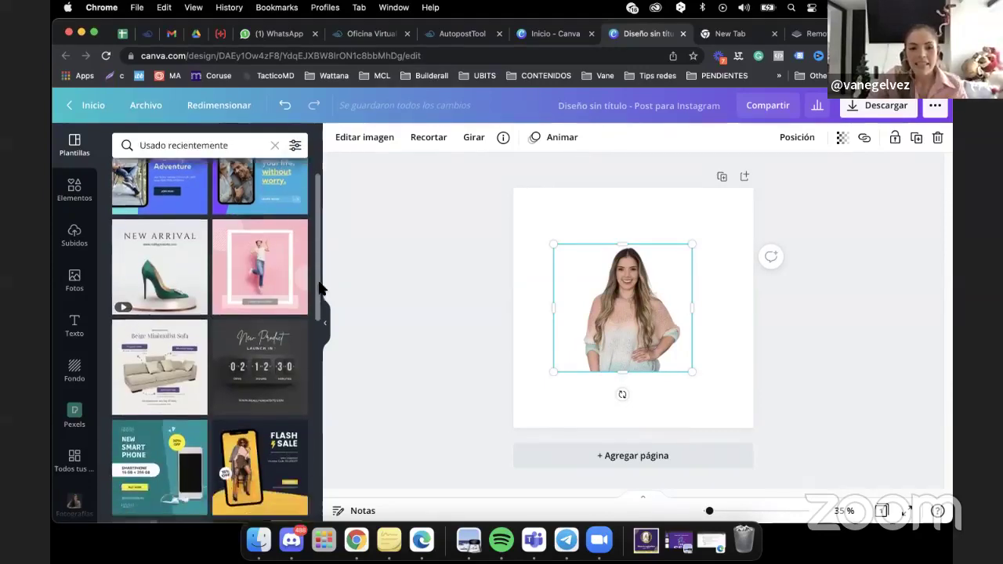
scroll(319, 289, "down", 10)
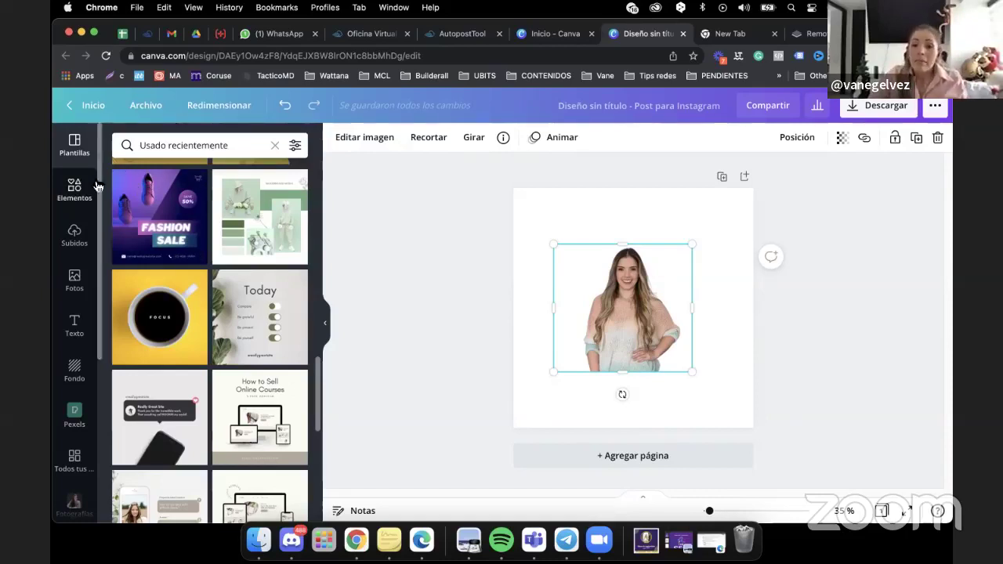
left_click_drag(321, 394, 318, 445)
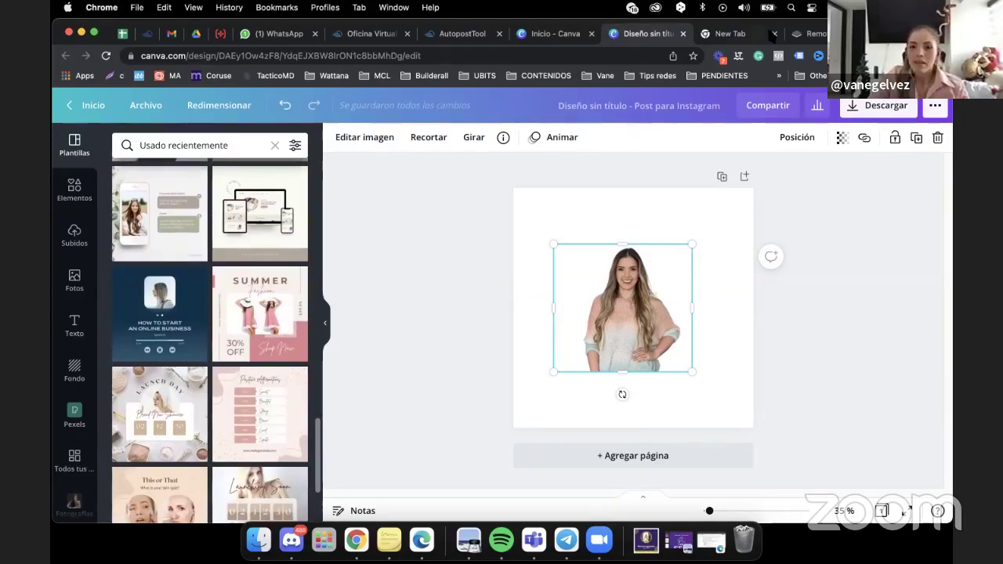
Go to pinterest.es in a new browser tab.
key("super+t")
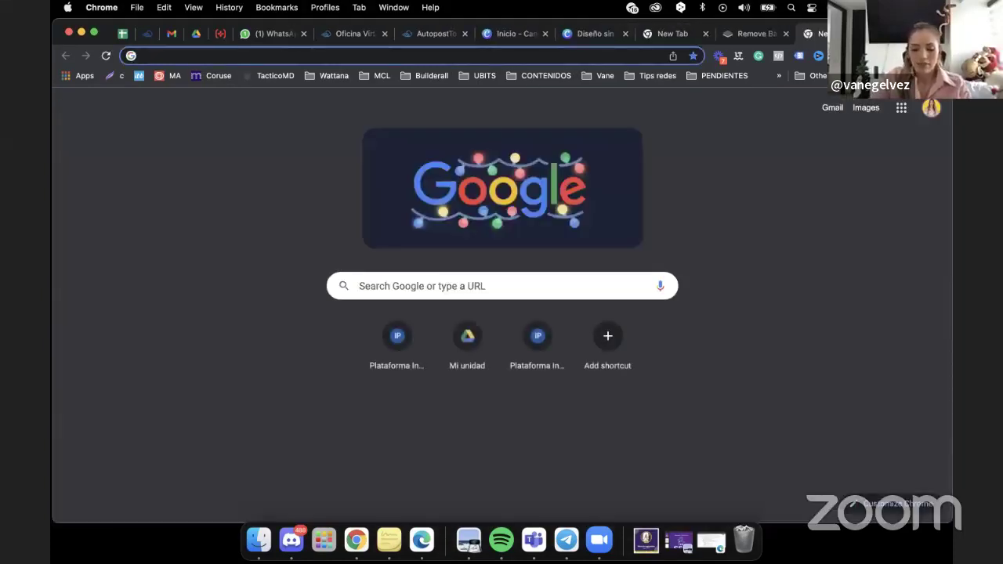
type("pinter")
key("Return")
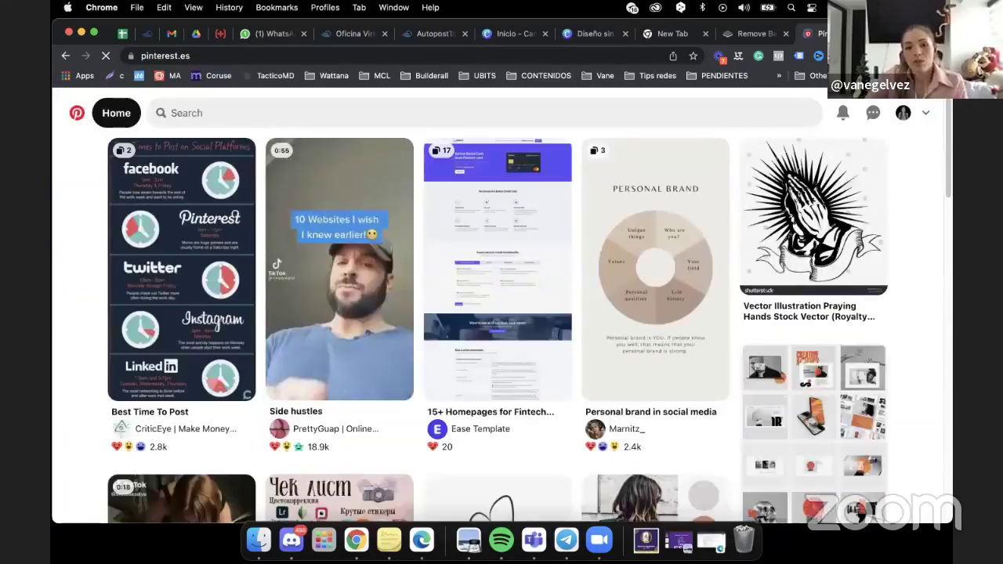
Search Pinterest for 'digital marketing design social media' using the suggested query.
left_click(389, 116)
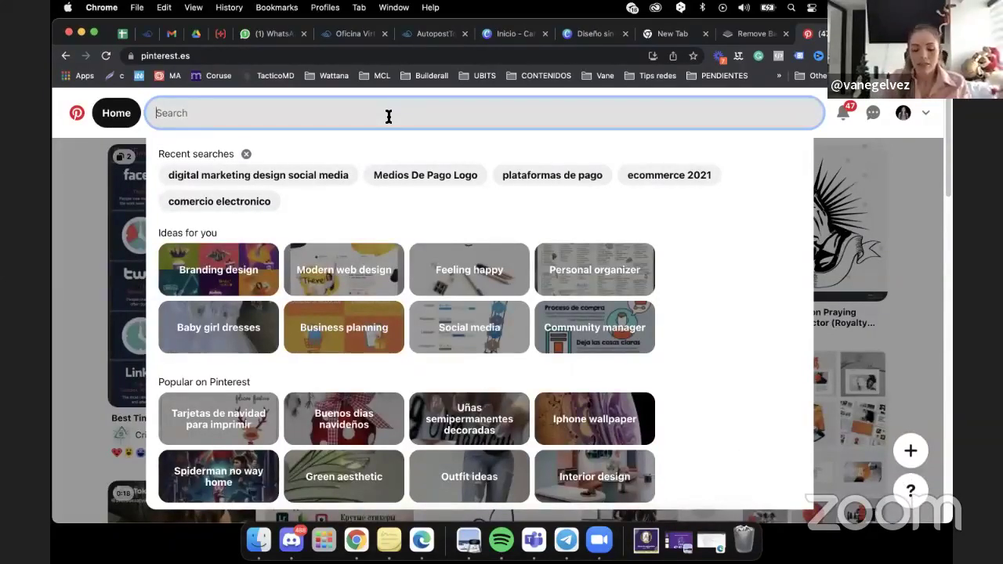
type("mark")
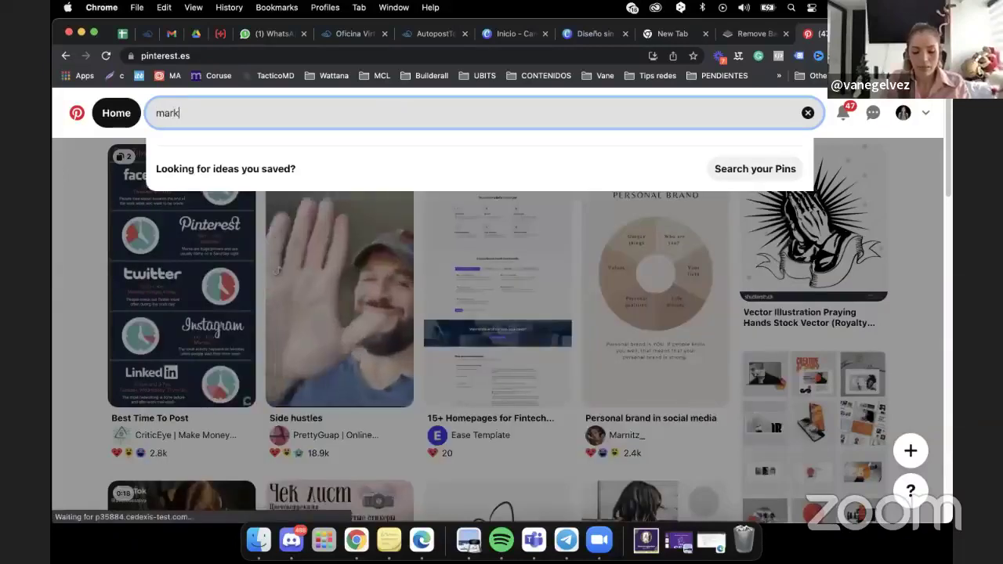
type("eting digital ")
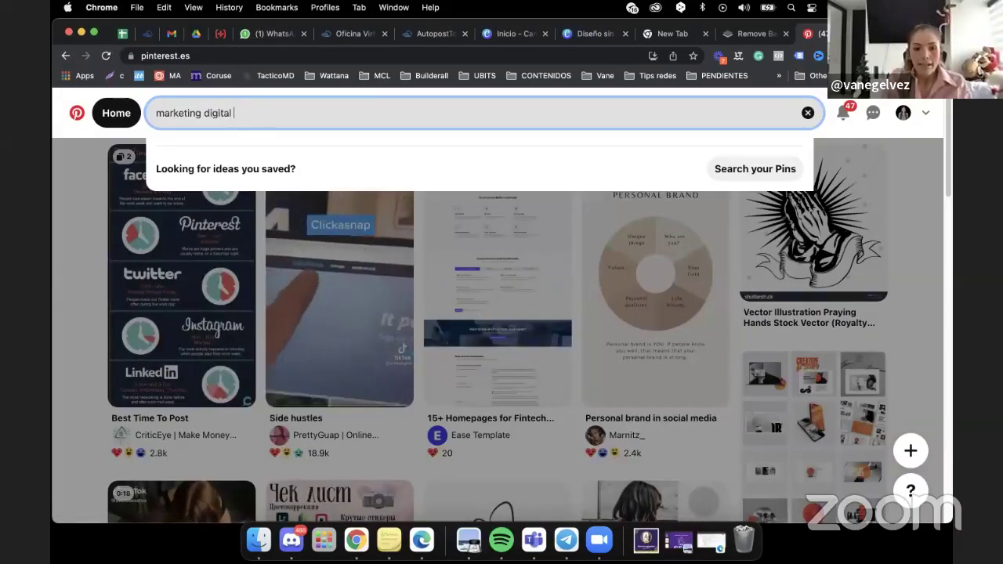
type("di")
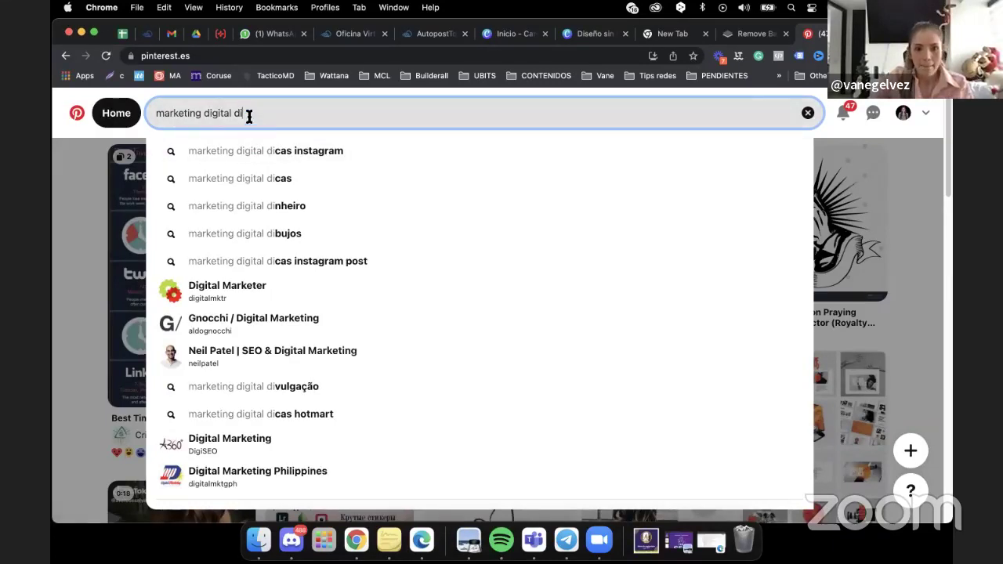
left_click_drag(248, 114, 167, 114)
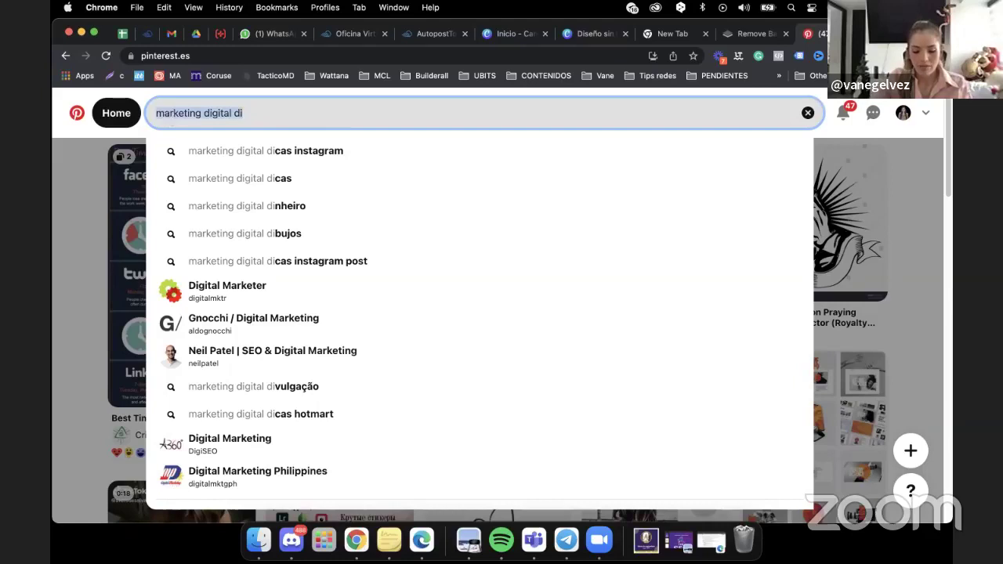
type("digital m")
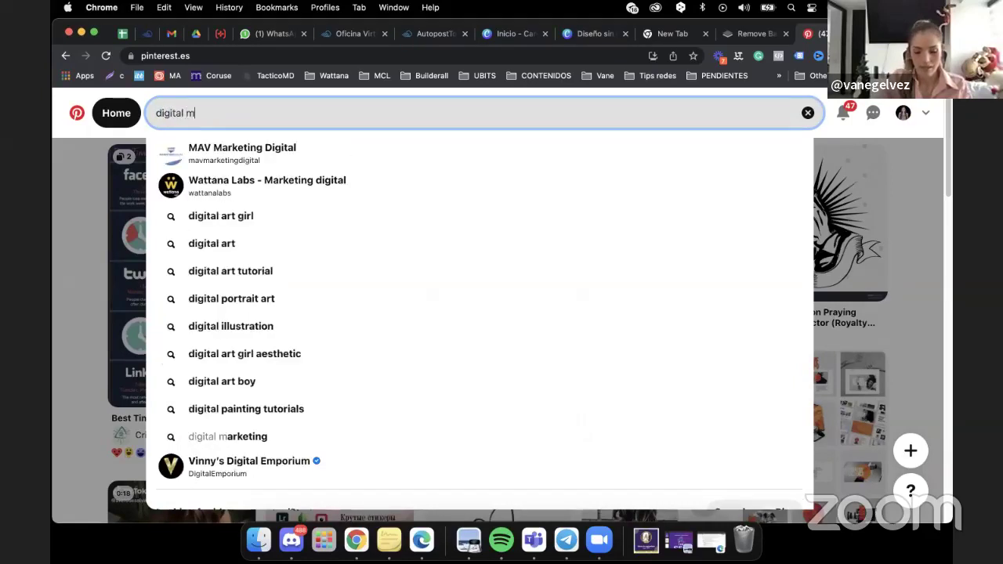
type("arketing de")
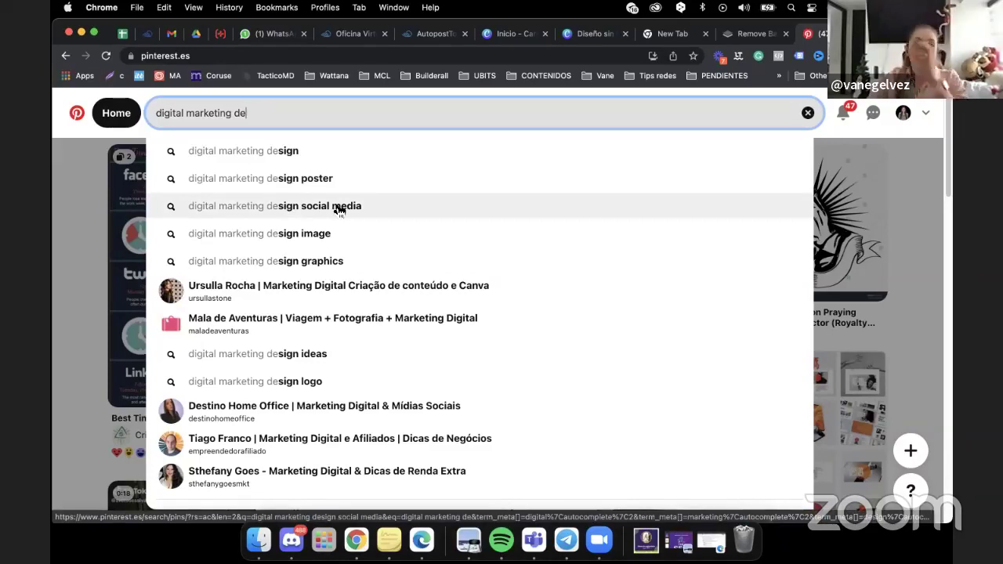
left_click(304, 210)
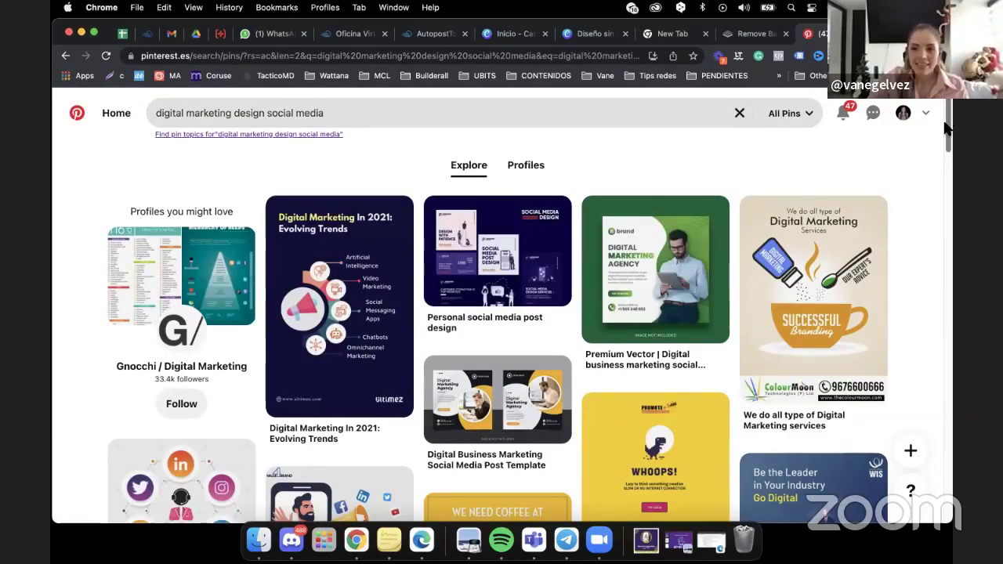
Browse the results and open the 'Digital Business Marketing Social Media Post Template' pin.
left_click_drag(950, 130, 943, 157)
scroll(943, 157, "down", 10)
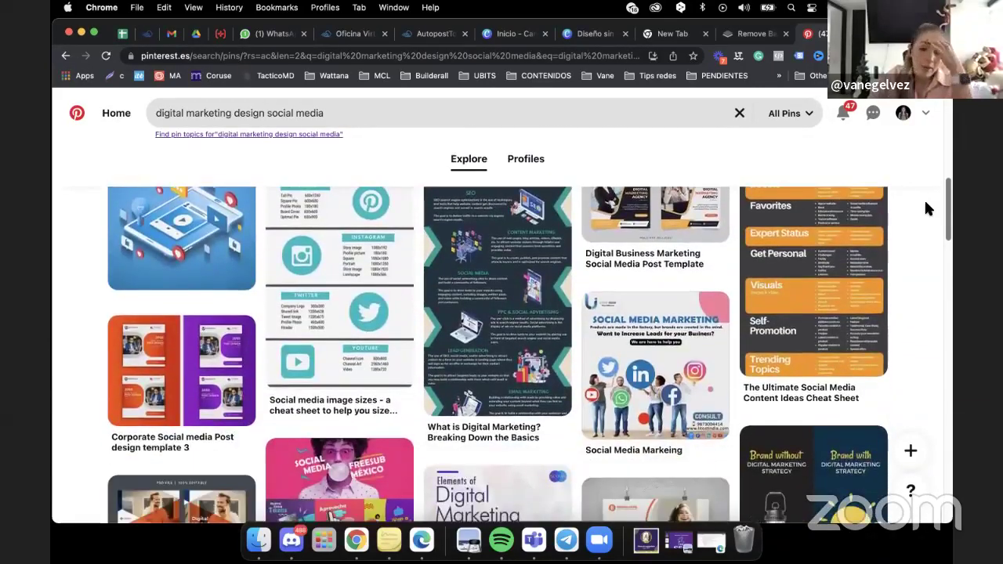
scroll(924, 208, "down", 1)
scroll(927, 196, "up", 4)
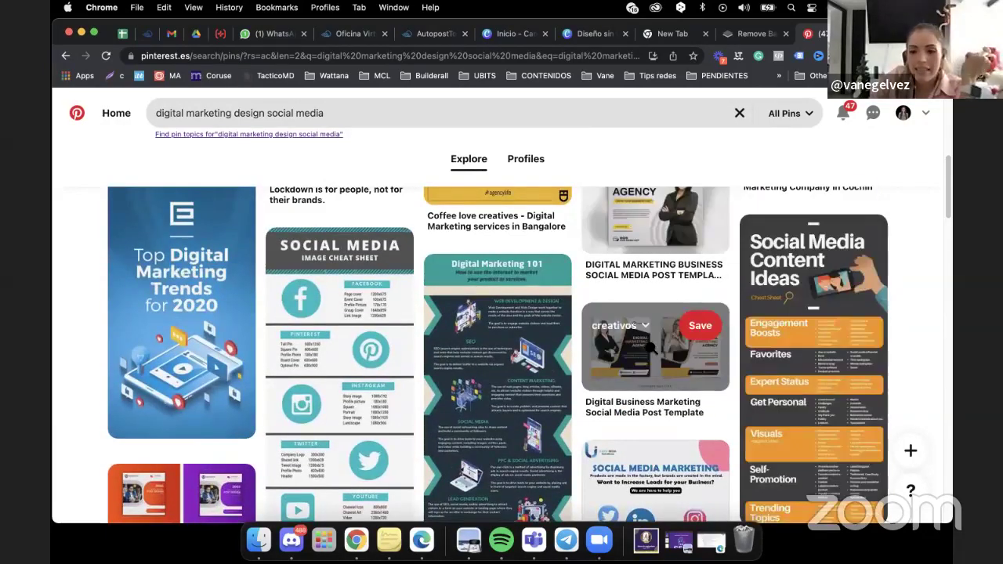
left_click(649, 344)
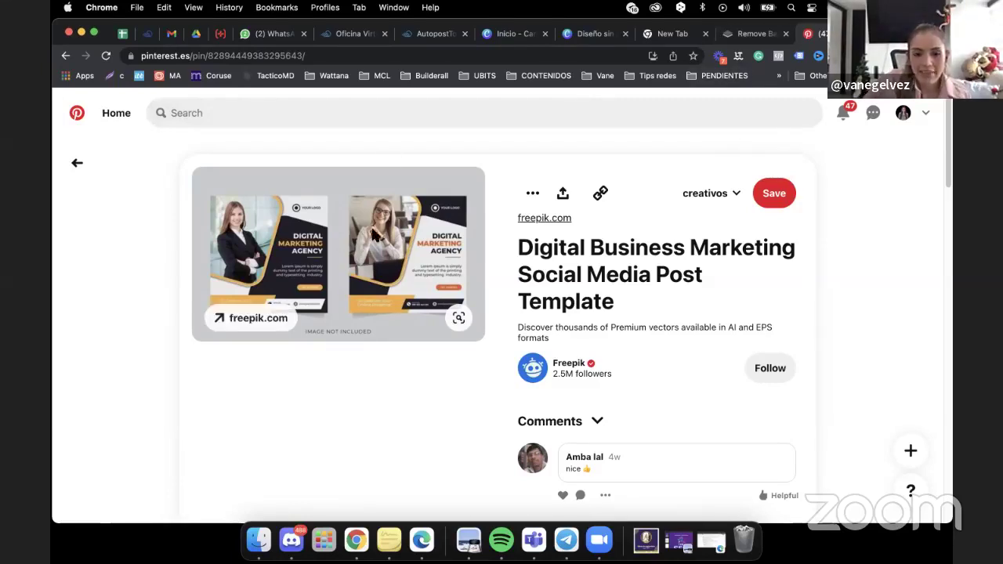
Add a blank page 2 to the Canva design, checking the Pinterest reference in between.
left_click(588, 35)
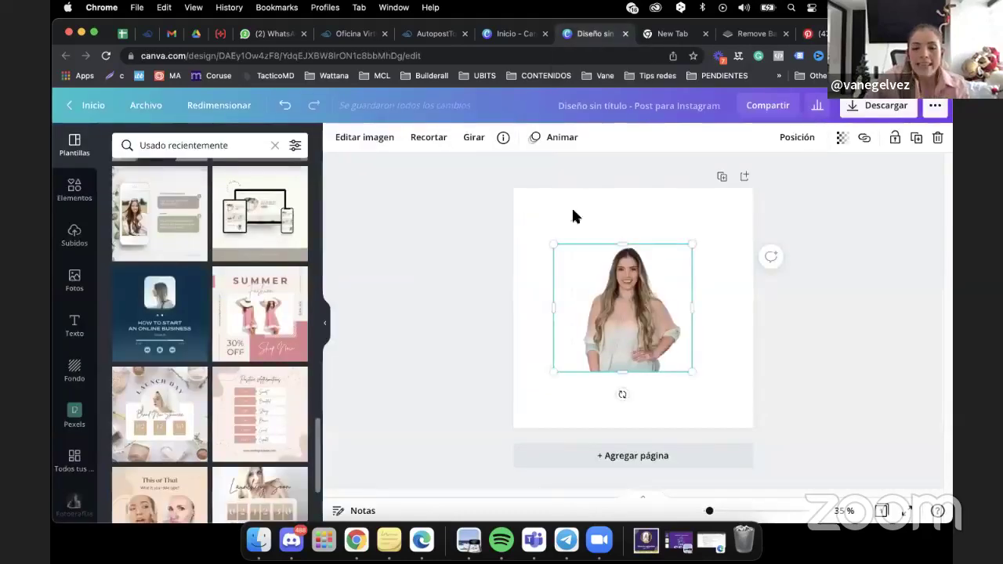
left_click(636, 460)
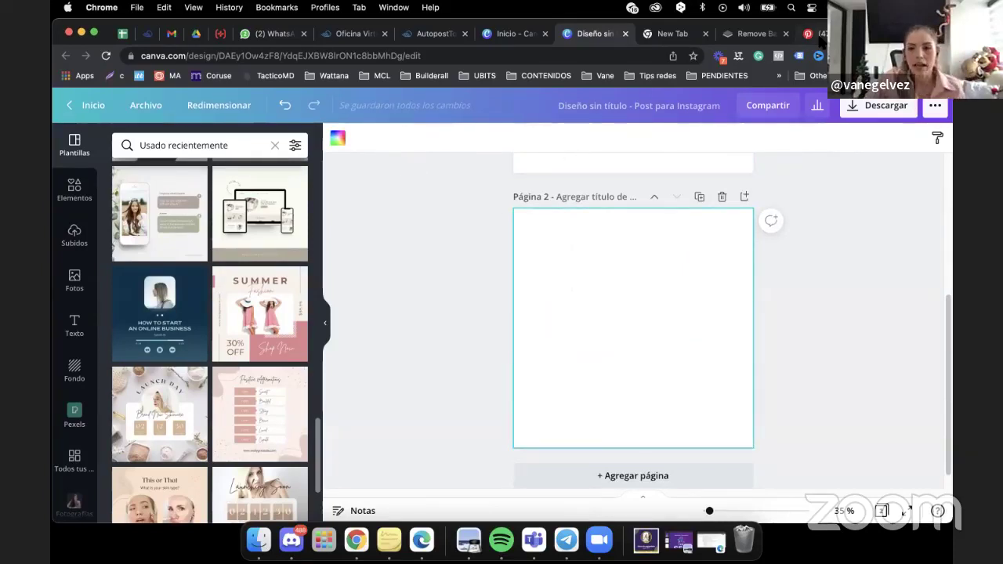
left_click(813, 34)
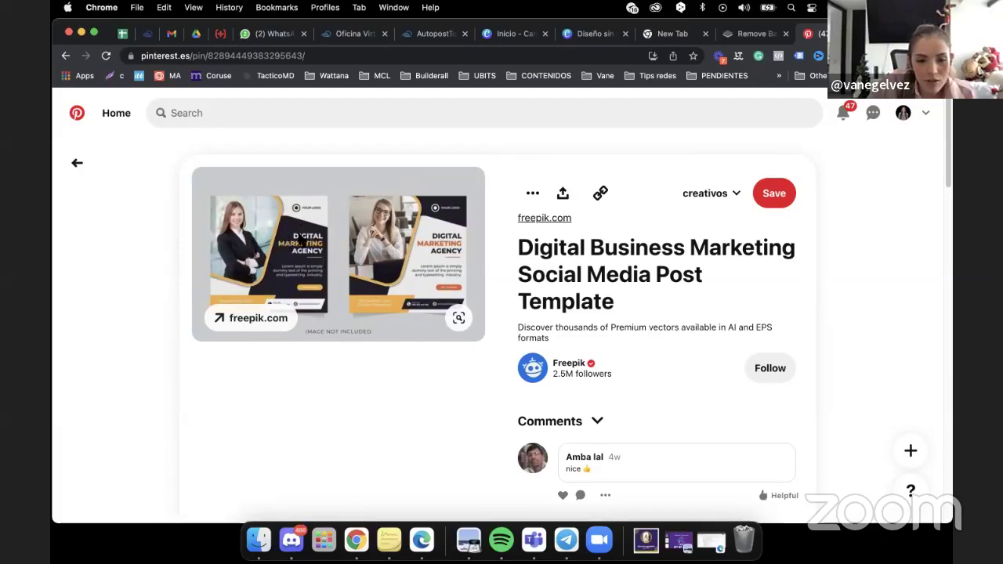
left_click(594, 34)
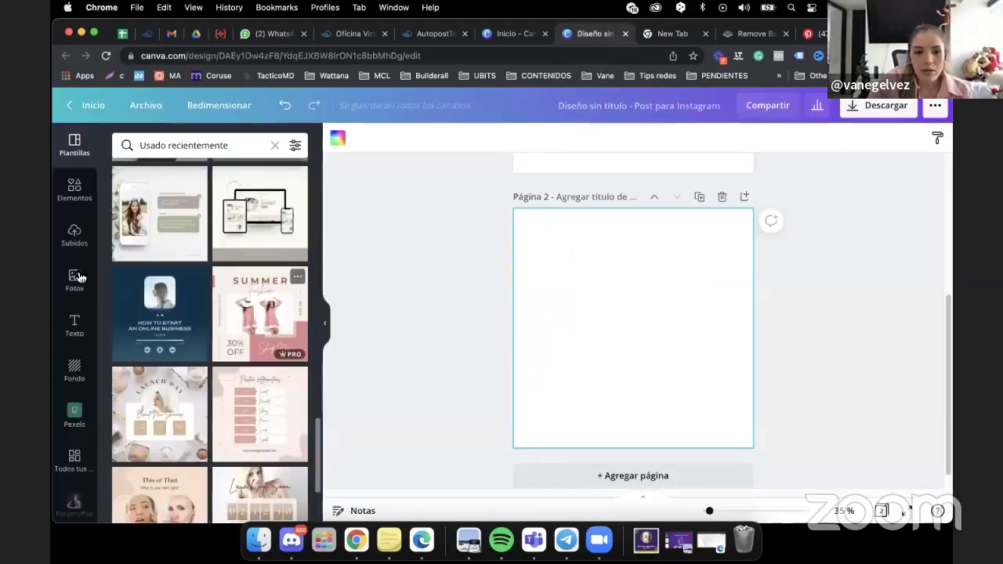
Add a yellow square from Elementos > Líneas y formas to page 2.
left_click(70, 204)
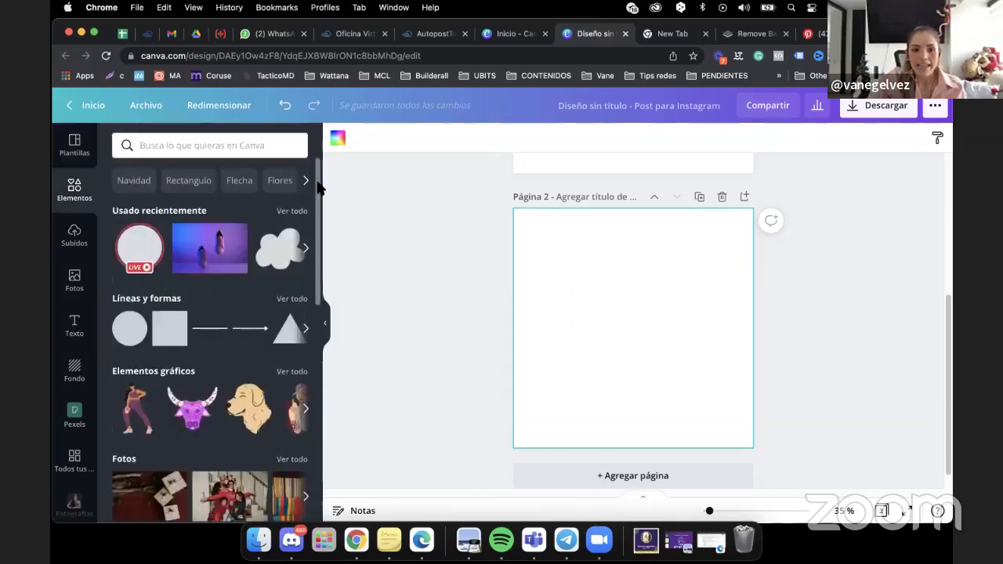
scroll(317, 188, "down", 5)
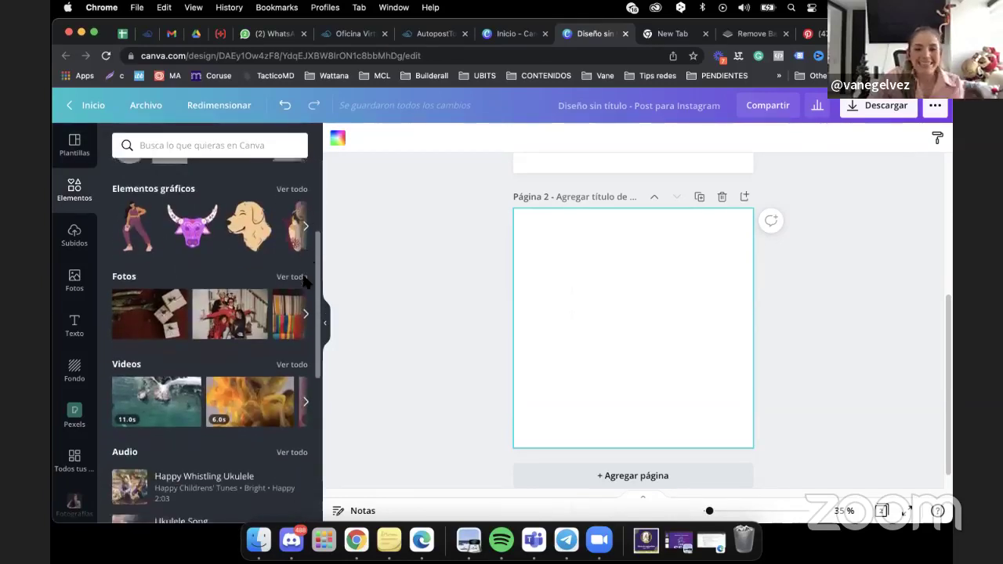
scroll(306, 284, "down", 10)
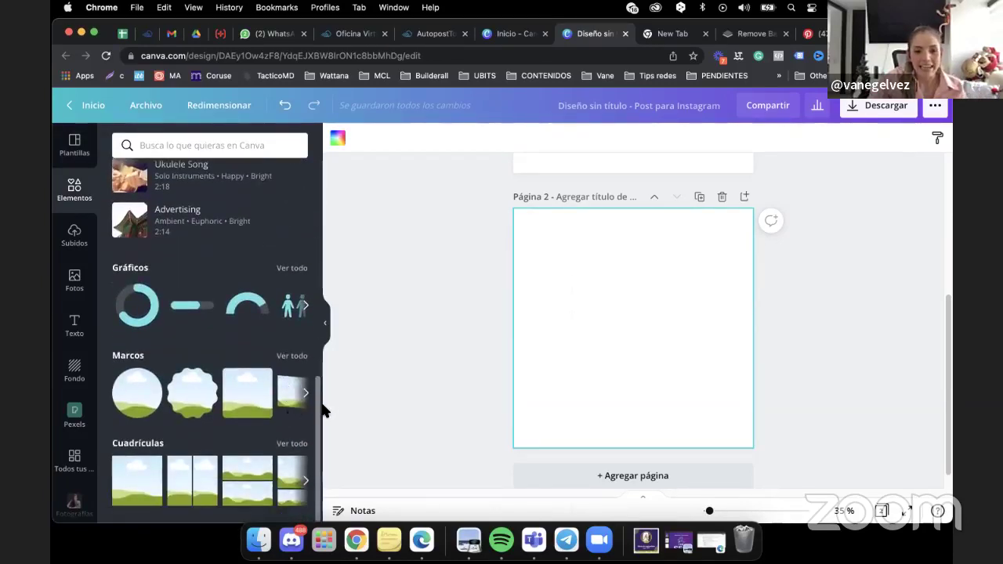
left_click_drag(319, 416, 330, 201)
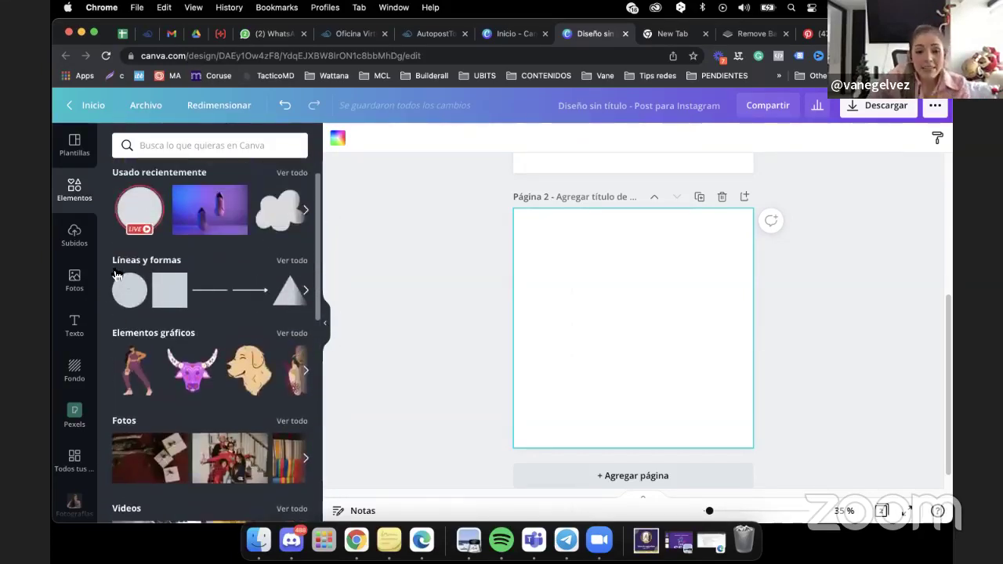
left_click(290, 261)
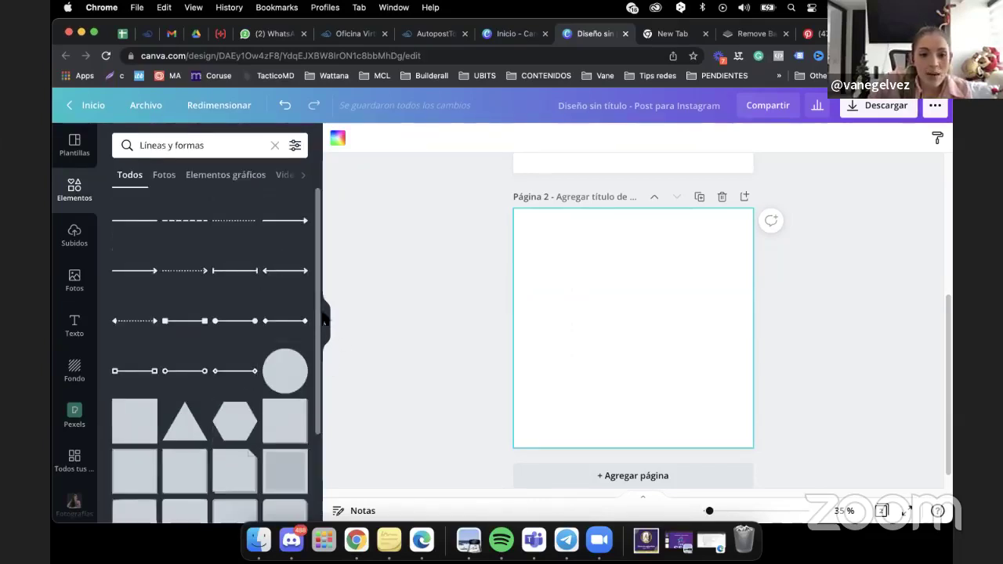
scroll(301, 377, "down", 3)
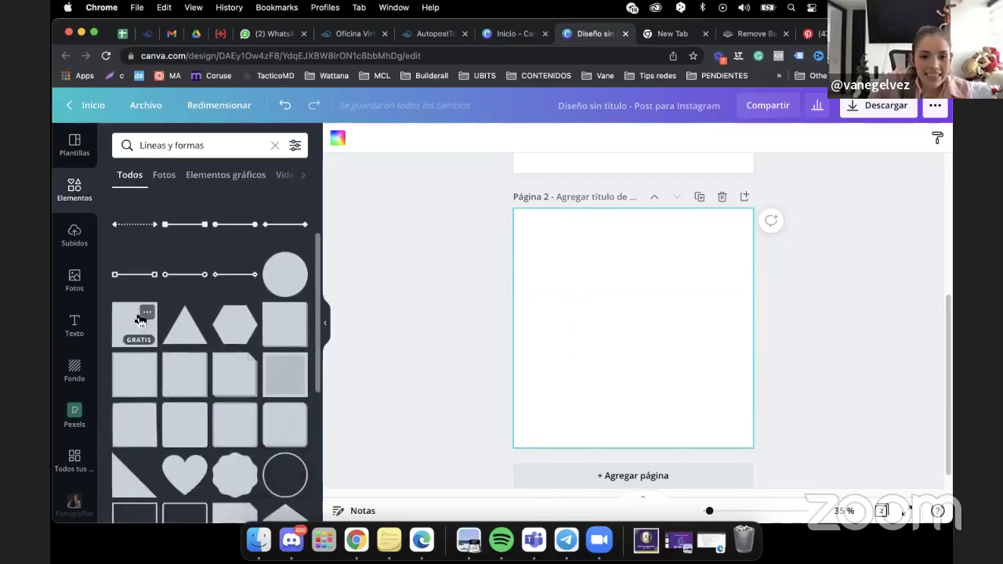
left_click(188, 430)
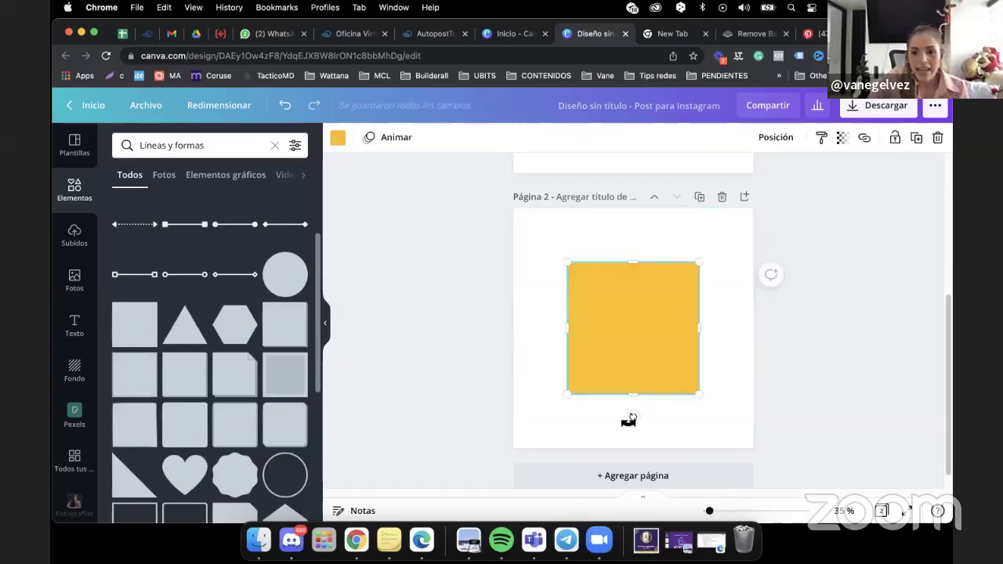
Tilt the square about 24°, enlarge it at the top left, and duplicate it lower right.
left_click_drag(632, 416, 586, 428)
left_click(810, 33)
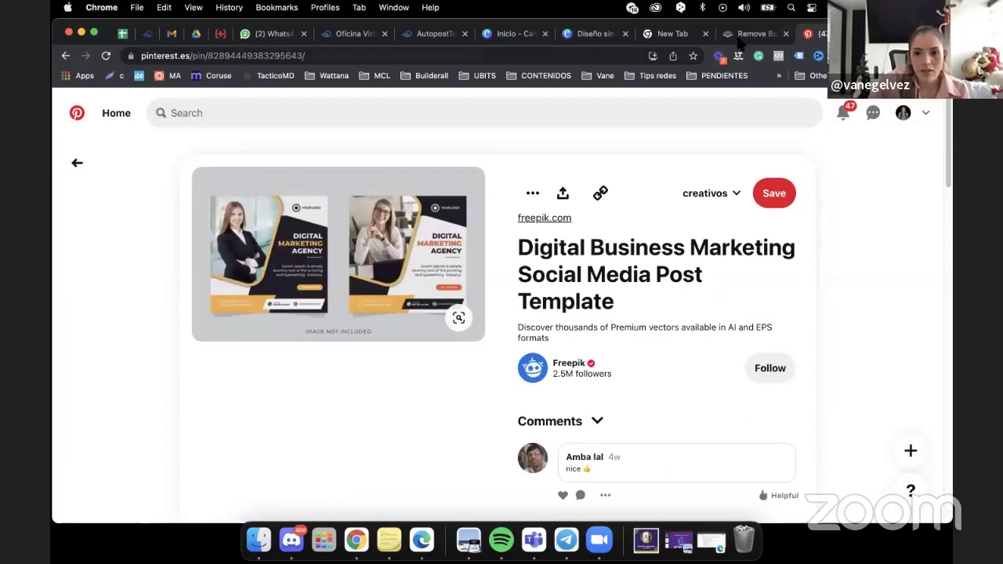
left_click(594, 33)
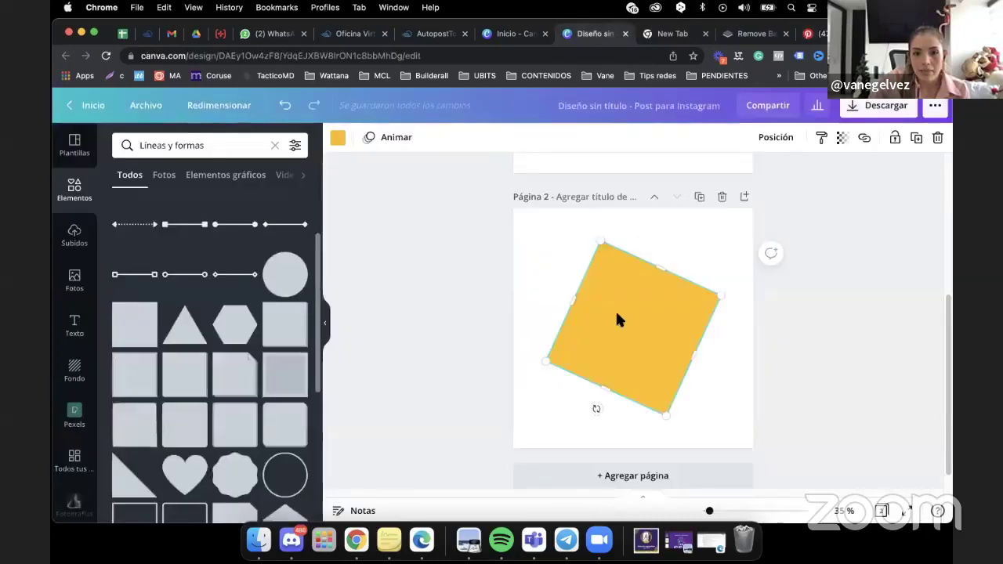
left_click_drag(619, 321, 531, 268)
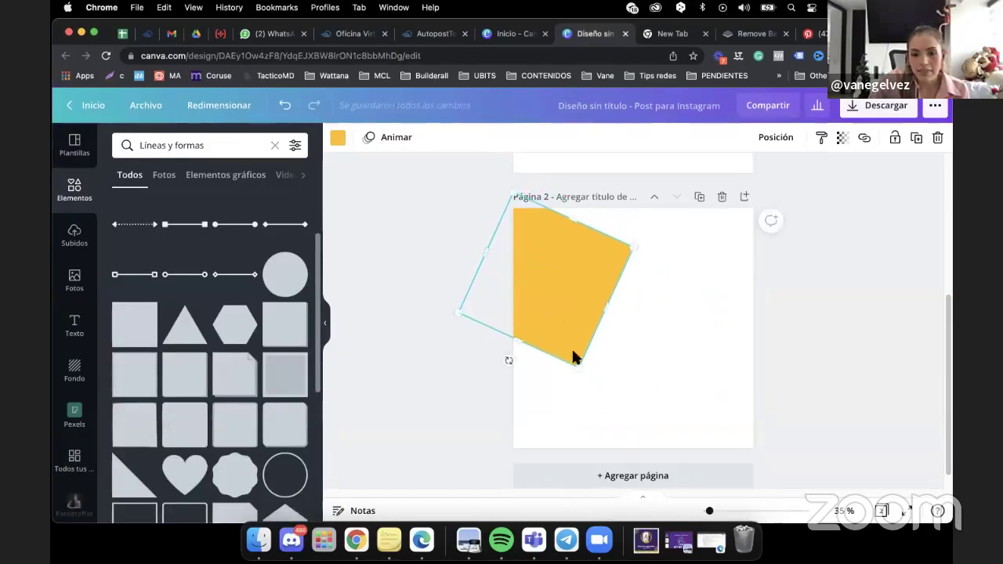
left_click_drag(584, 378, 588, 390)
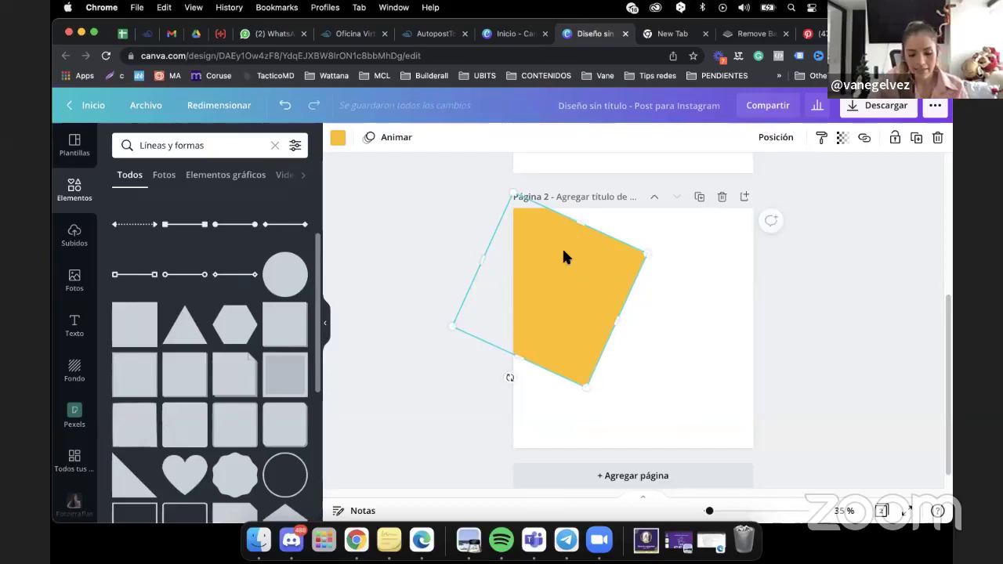
left_click_drag(564, 251, 567, 258)
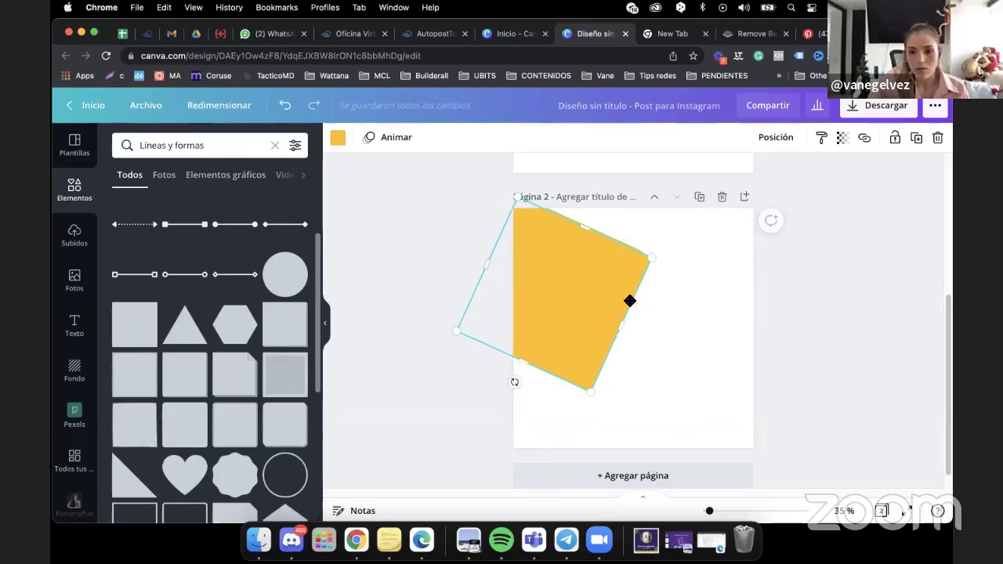
left_click_drag(630, 298, 681, 338, "alt")
left_click(553, 258, "shift")
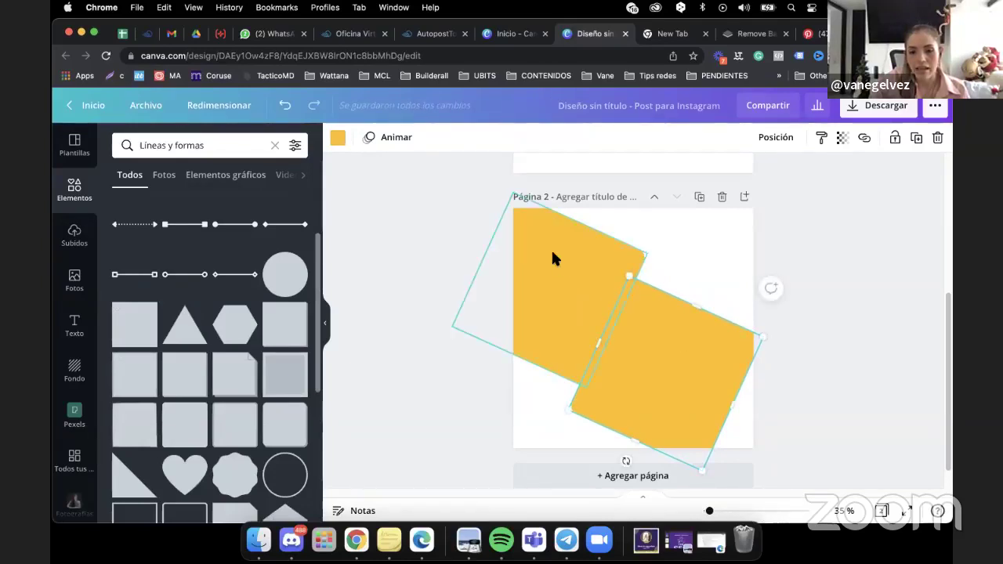
Recolour the copied lower-right square white, after briefly trying purple #5b2f74.
left_click(551, 248)
left_click(702, 335)
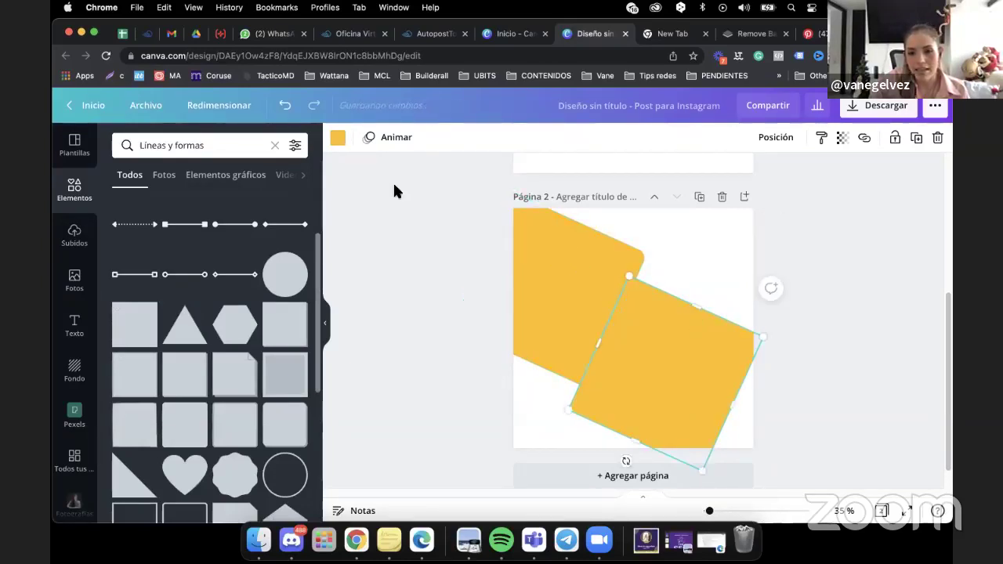
left_click(338, 138)
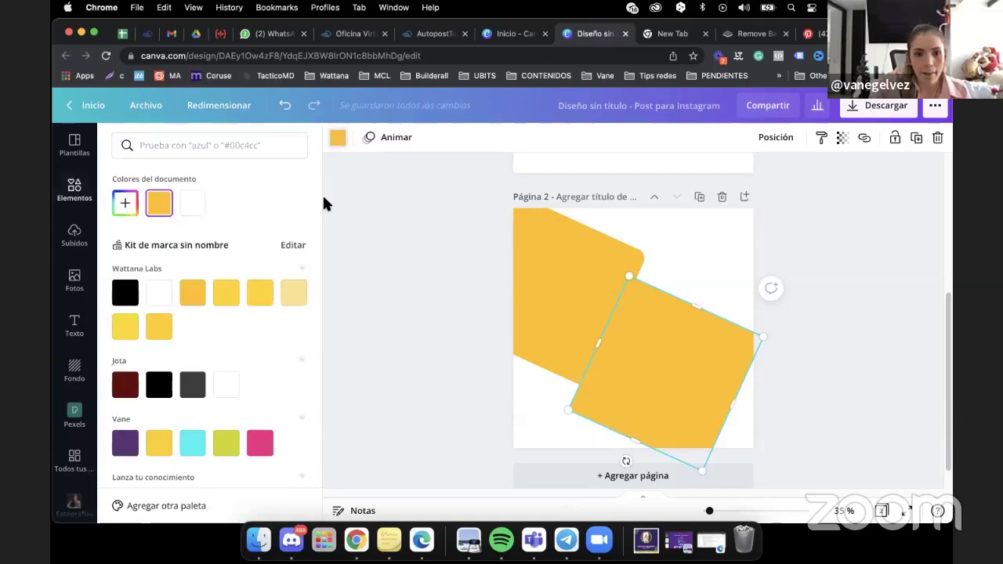
left_click_drag(321, 208, 311, 321)
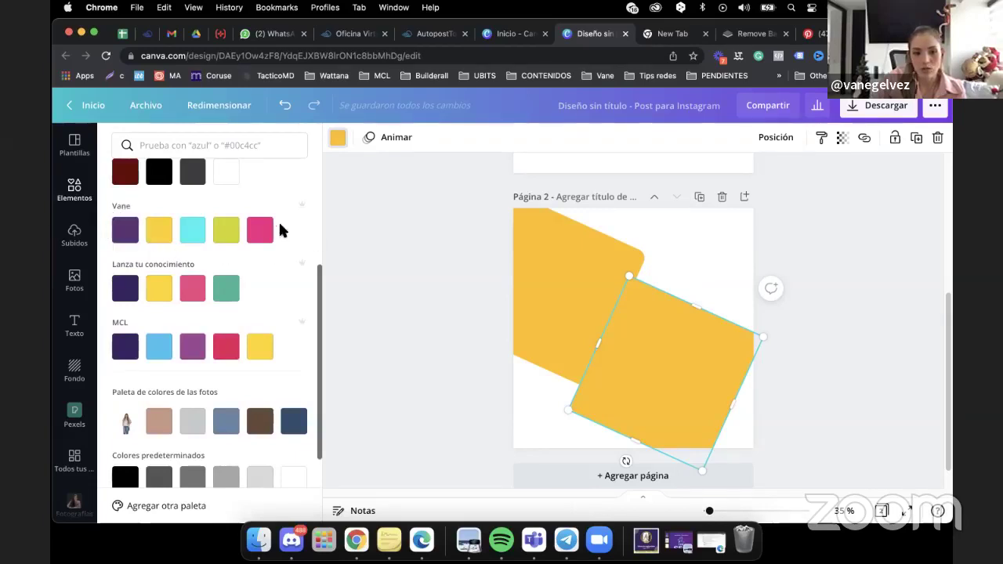
left_click(129, 233)
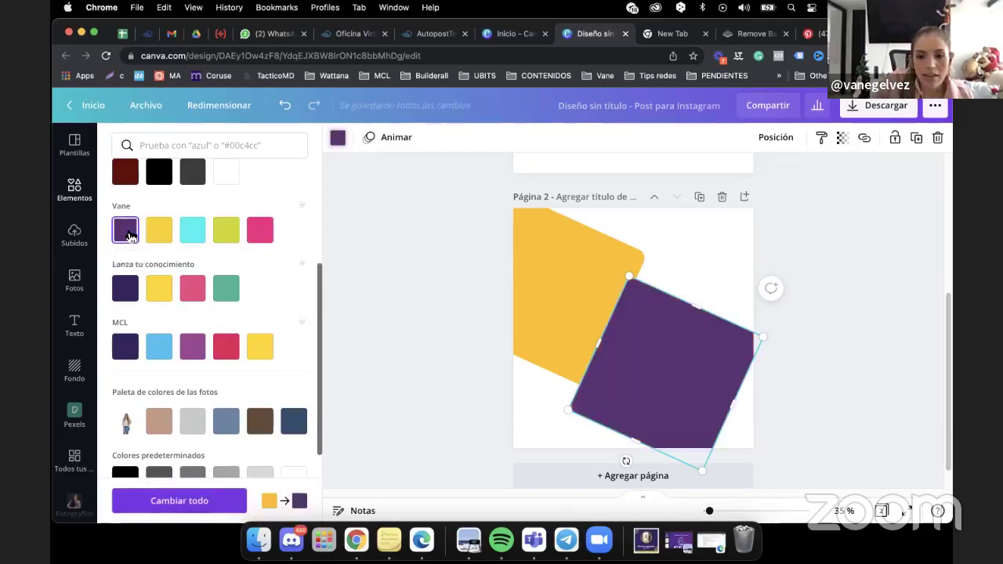
left_click(226, 177)
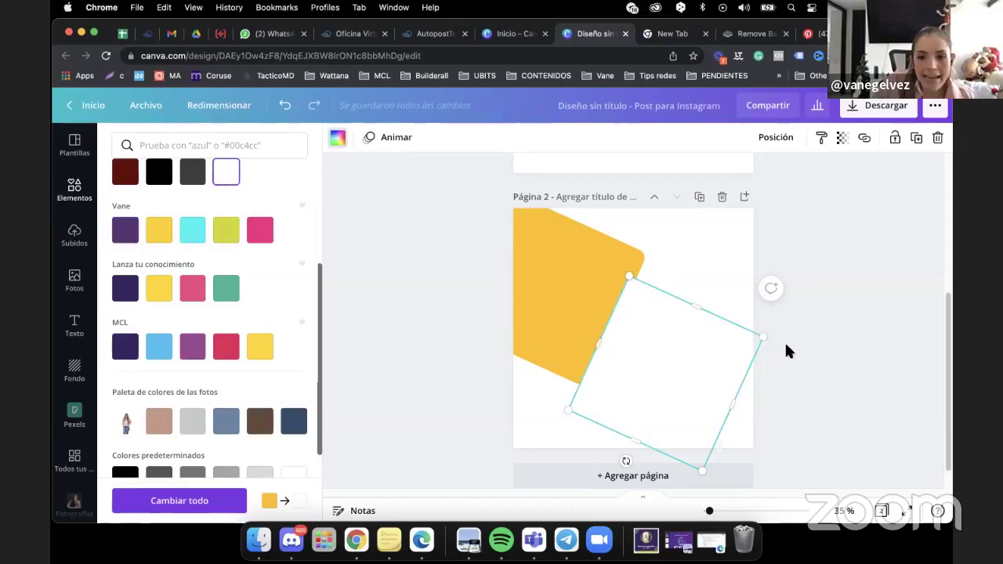
key("Escape")
Make the page 2 background purple and enlarge the white square slightly.
left_click(704, 243)
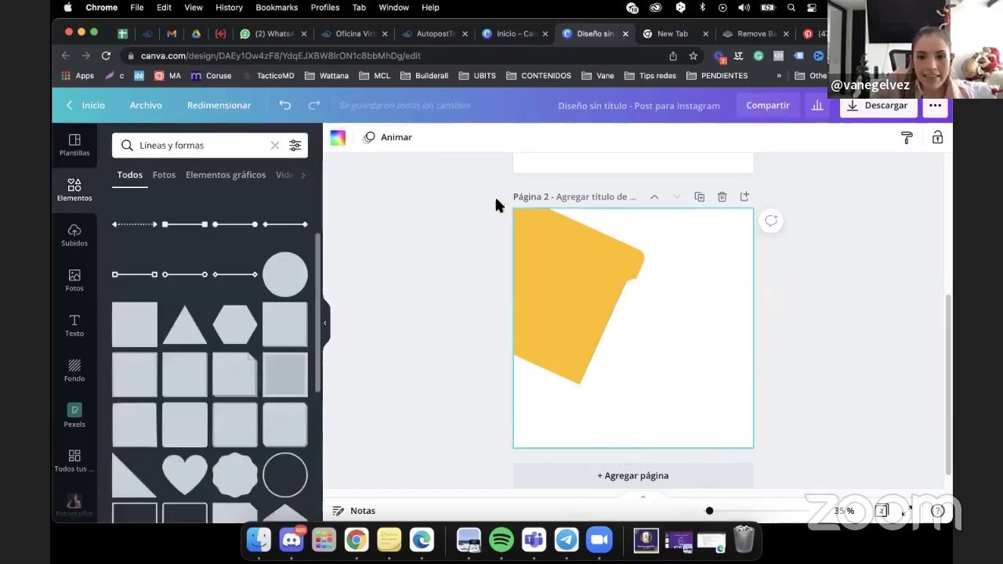
left_click(337, 141)
left_click(124, 443)
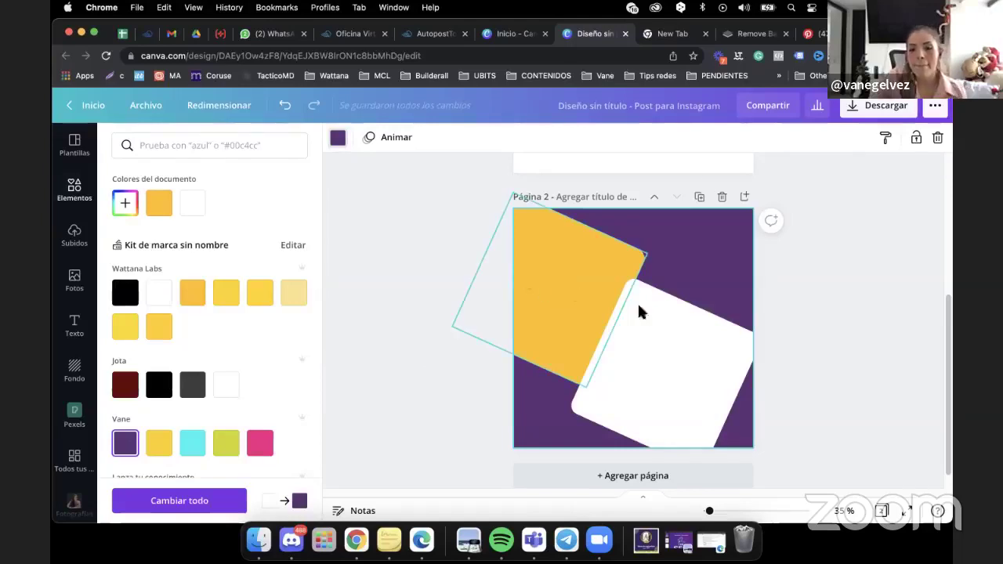
left_click(732, 344)
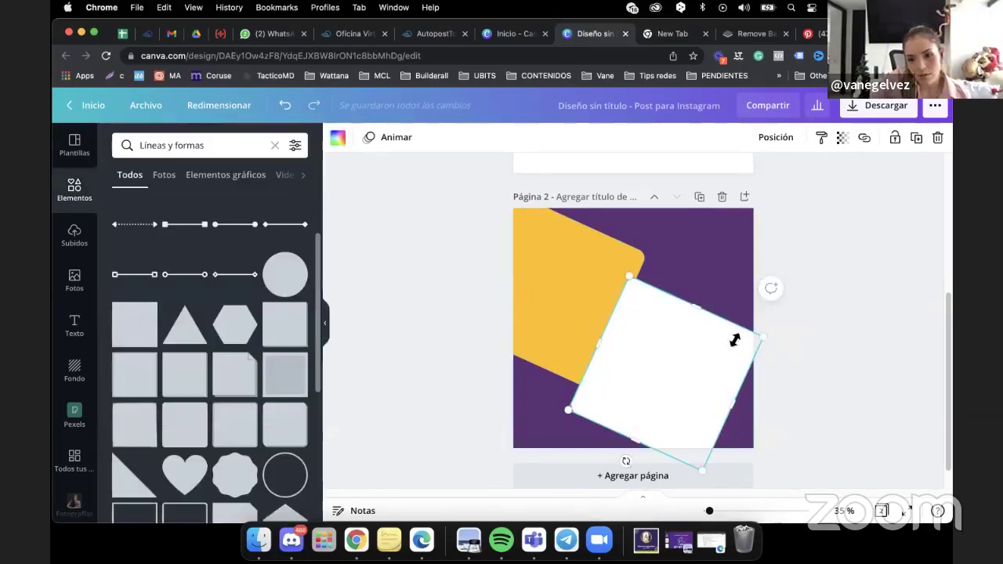
left_click_drag(768, 336, 776, 332)
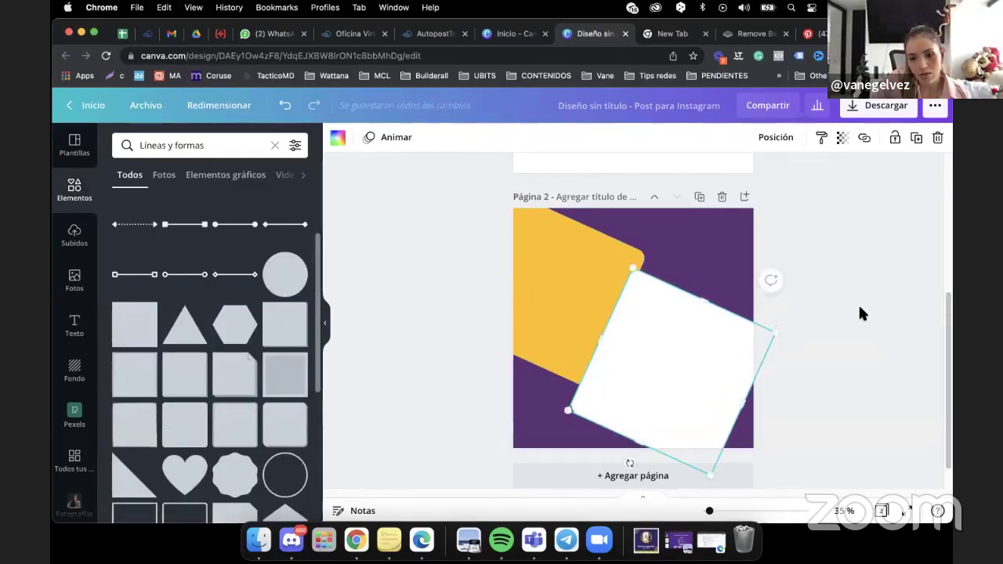
left_click(860, 313)
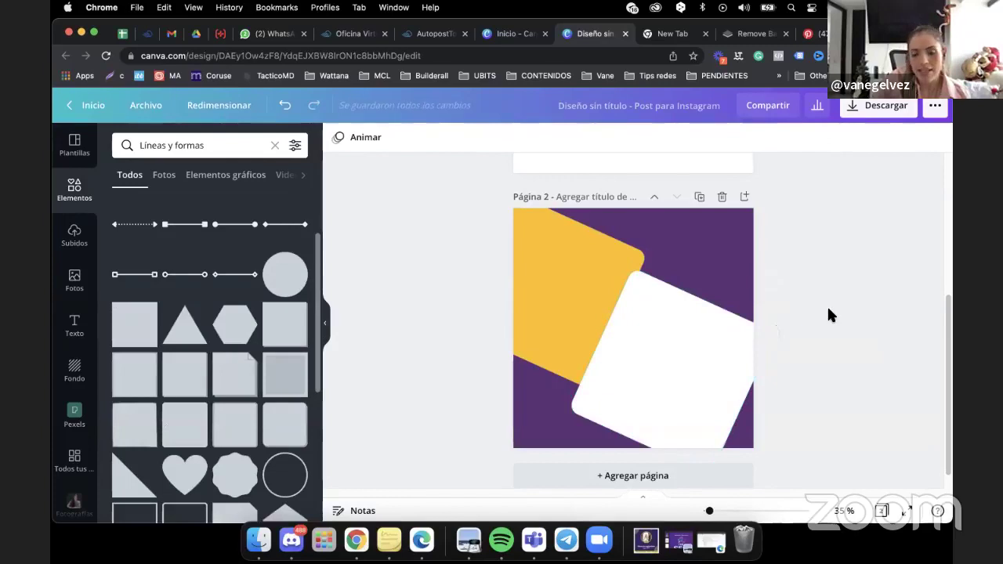
left_click(810, 34)
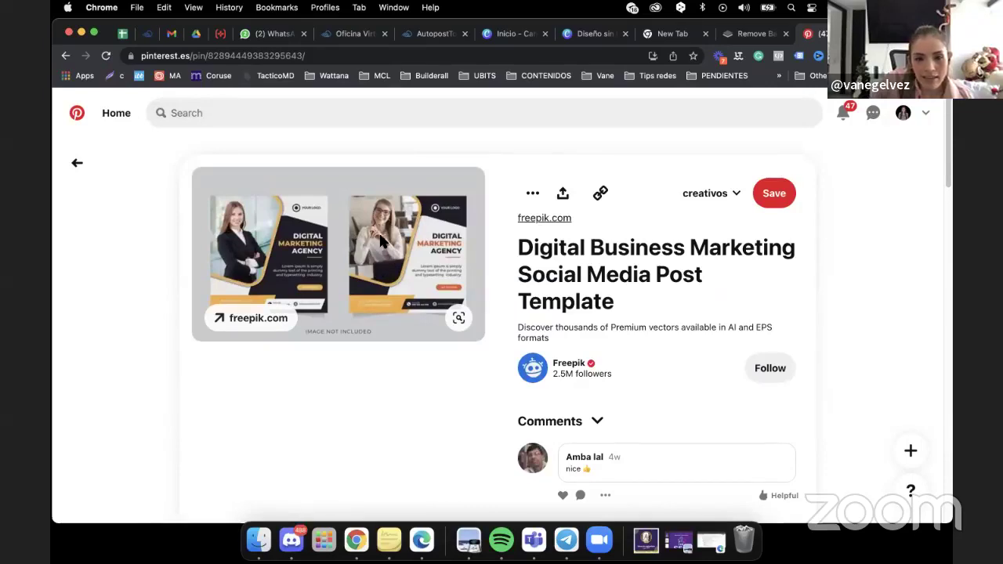
left_click(583, 37)
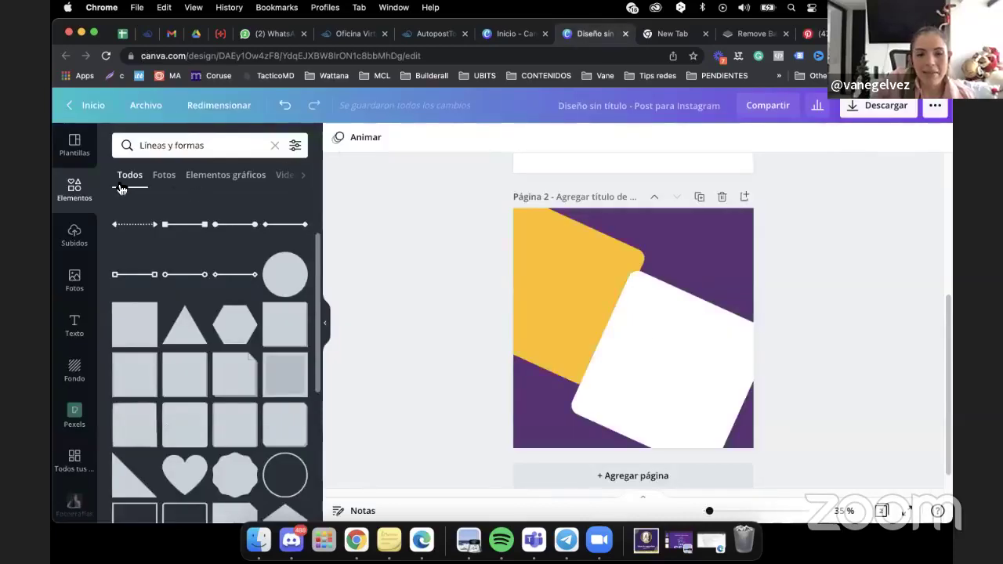
Add the square photo frame from Elementos' Marcos collection to page 2.
left_click(274, 148)
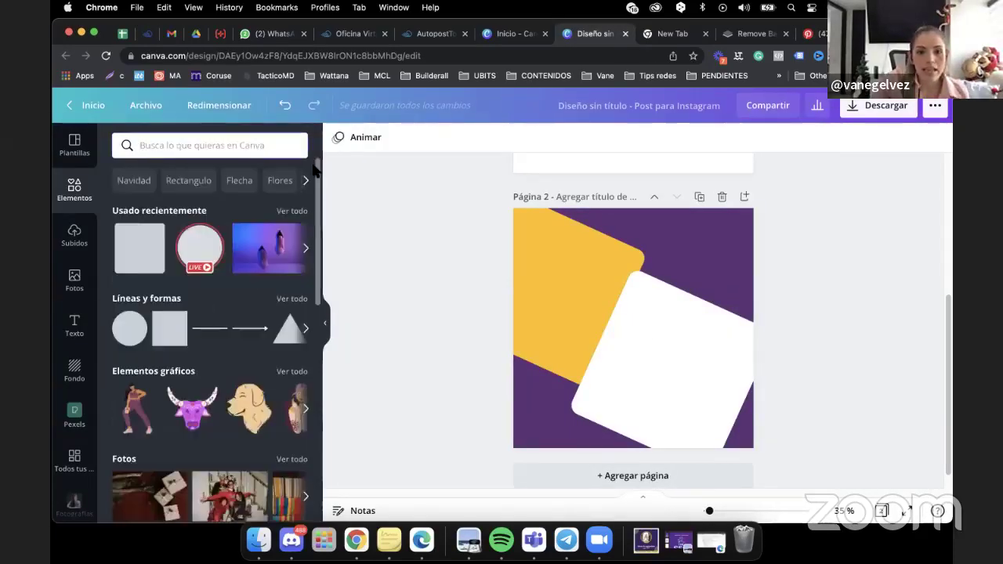
scroll(316, 202, "down", 2)
scroll(316, 202, "down", 10)
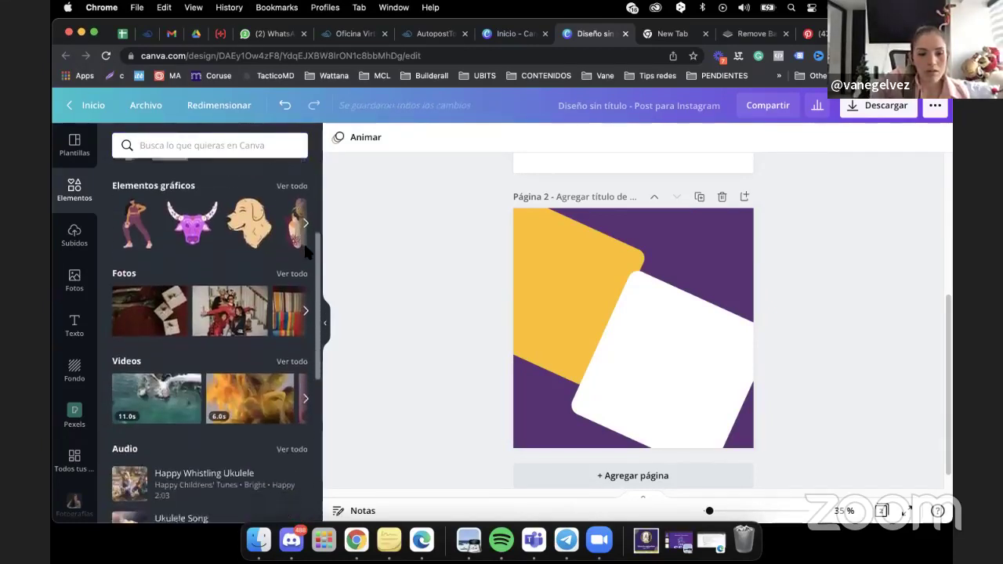
scroll(294, 358, "down", 3)
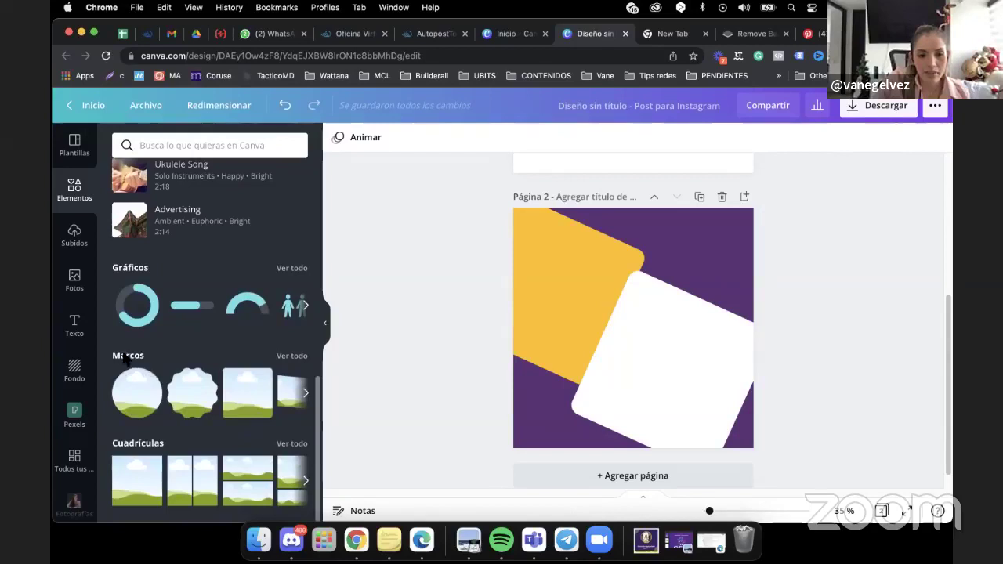
left_click(294, 357)
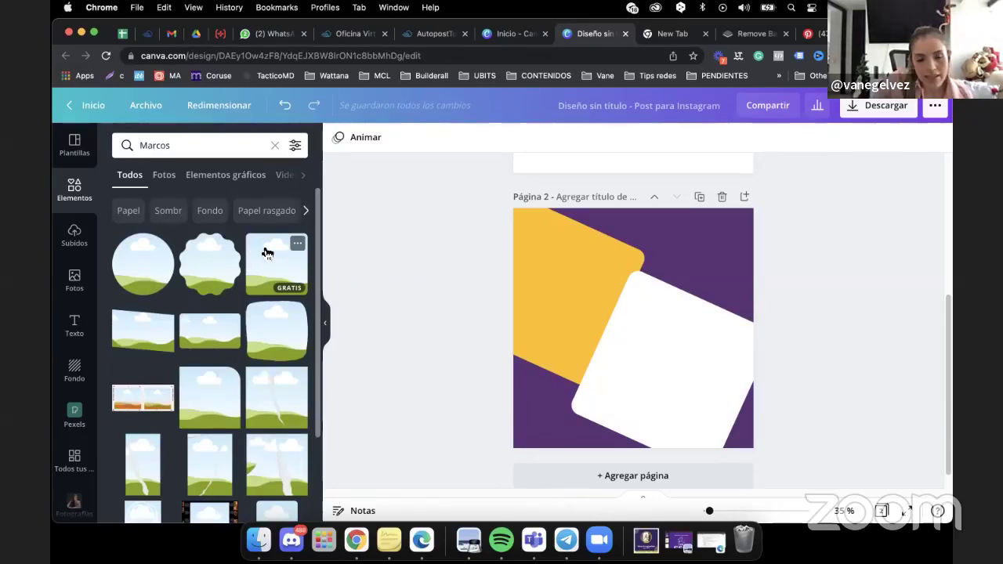
left_click(269, 255)
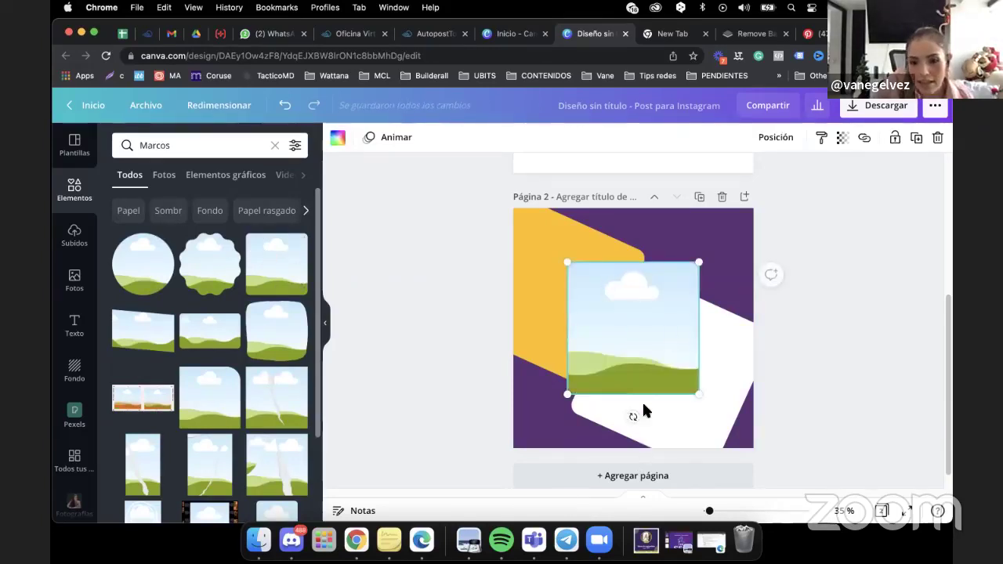
Tilt the frame about 22° and move it over the yellow block at top-left.
left_click_drag(632, 415, 595, 421)
left_click_drag(643, 338, 571, 307)
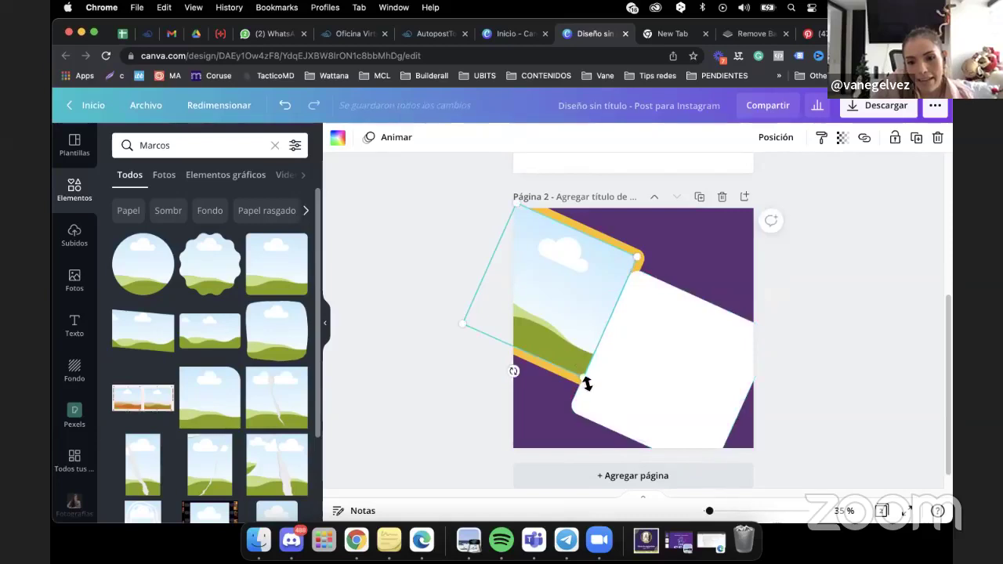
left_click(589, 389)
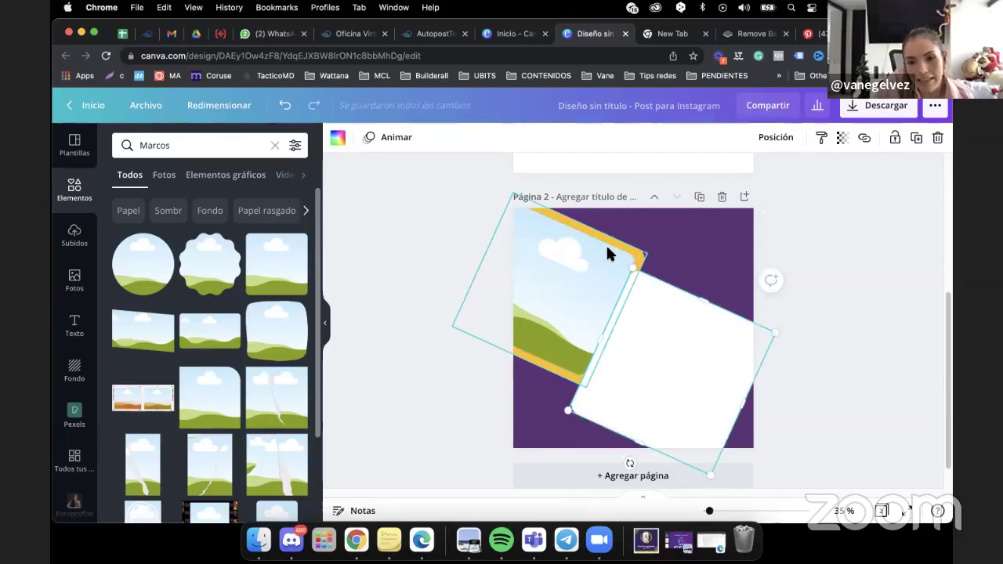
left_click(586, 263)
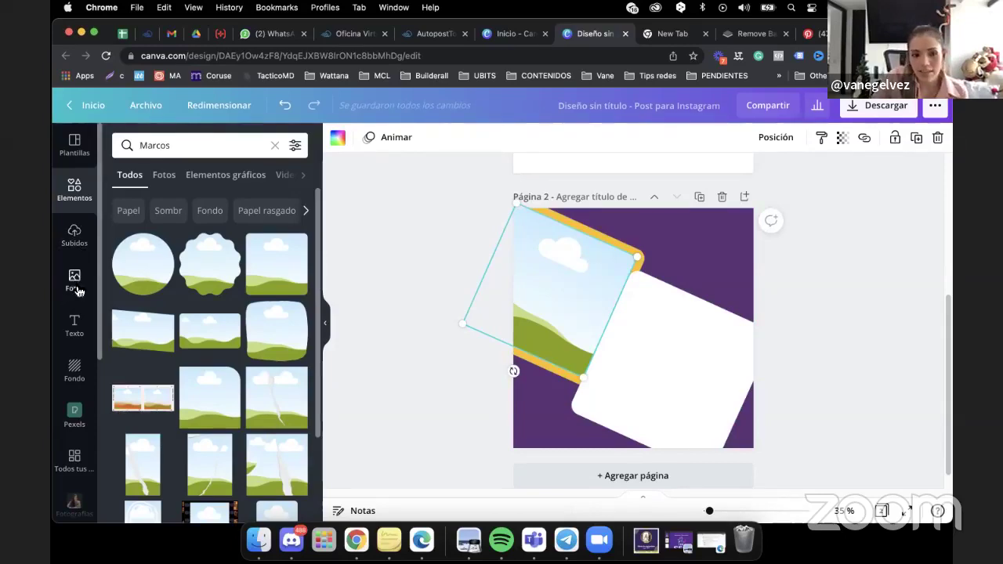
Drag the woman's photo from Fotografías into the tilted frame, then return to Elementos.
left_click(75, 504)
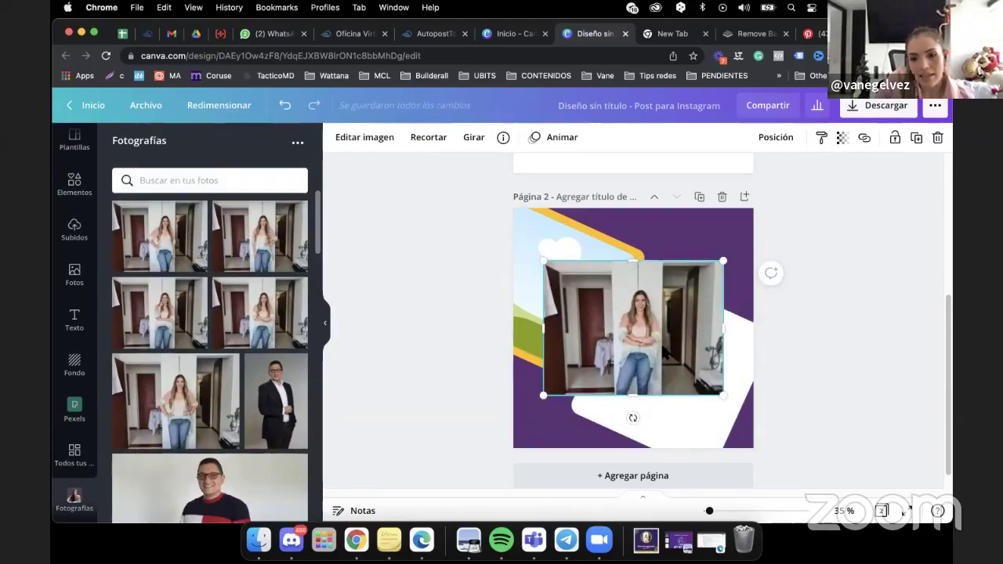
left_click_drag(665, 348, 546, 296)
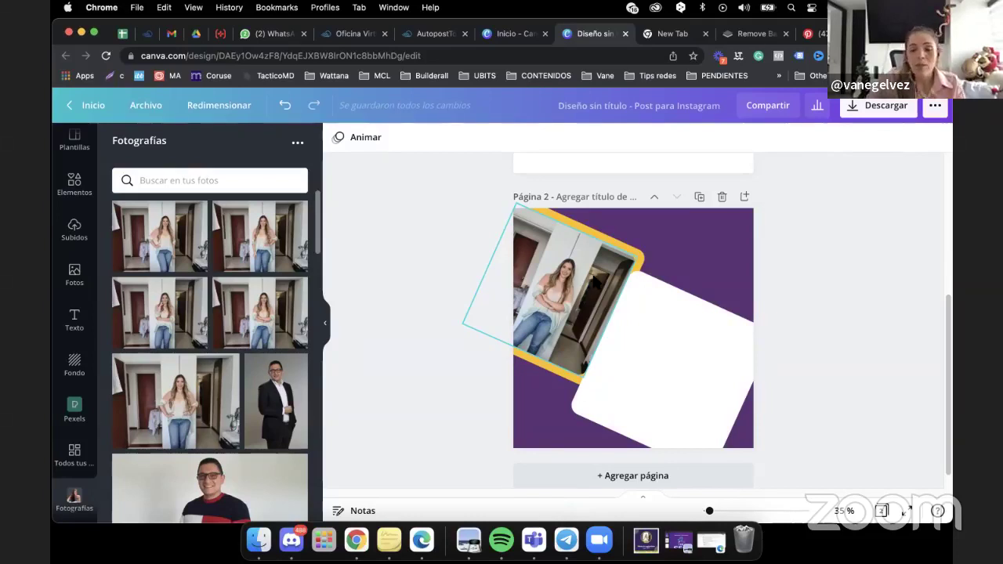
left_click(75, 185)
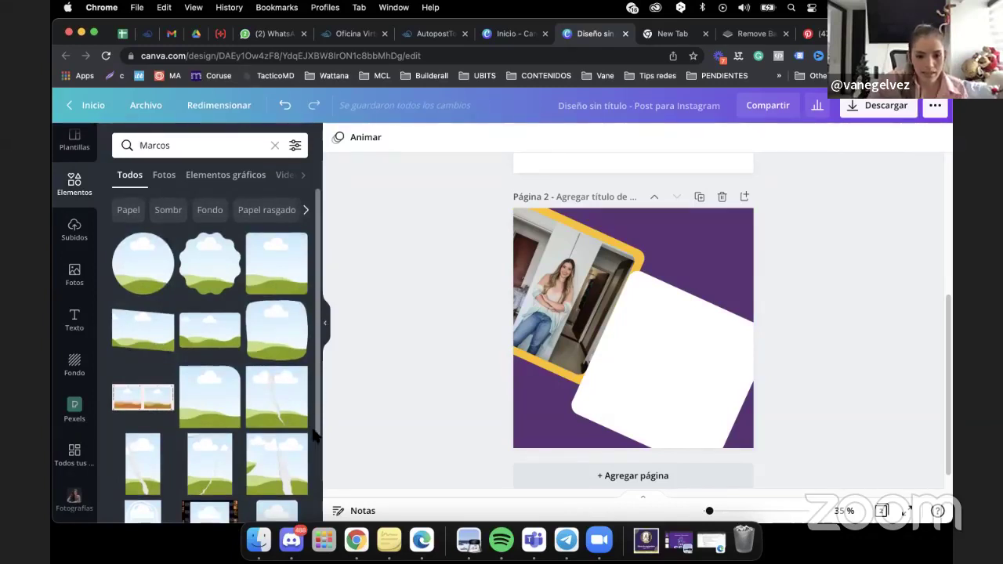
scroll(298, 424, "down", 10)
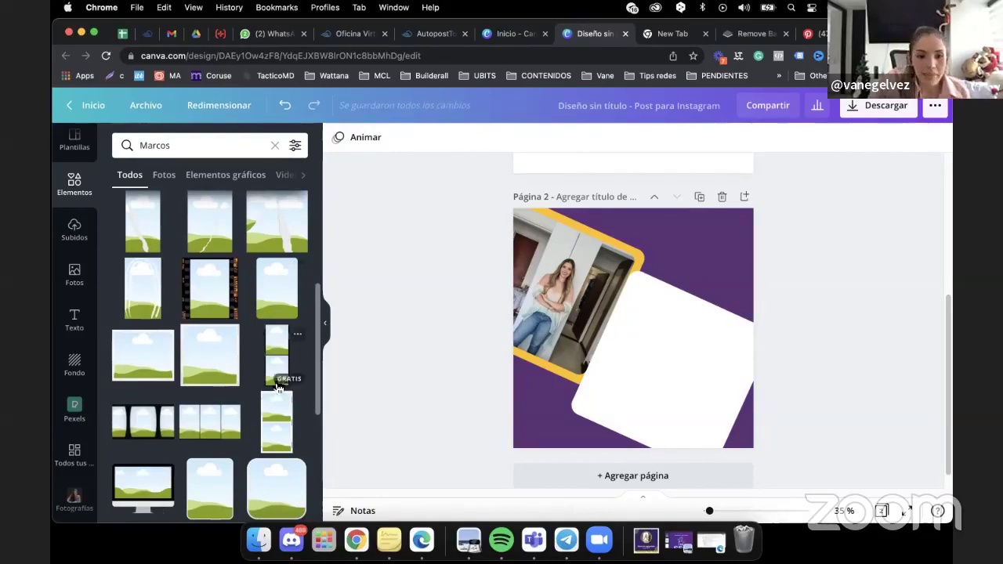
scroll(319, 302, "down", 5)
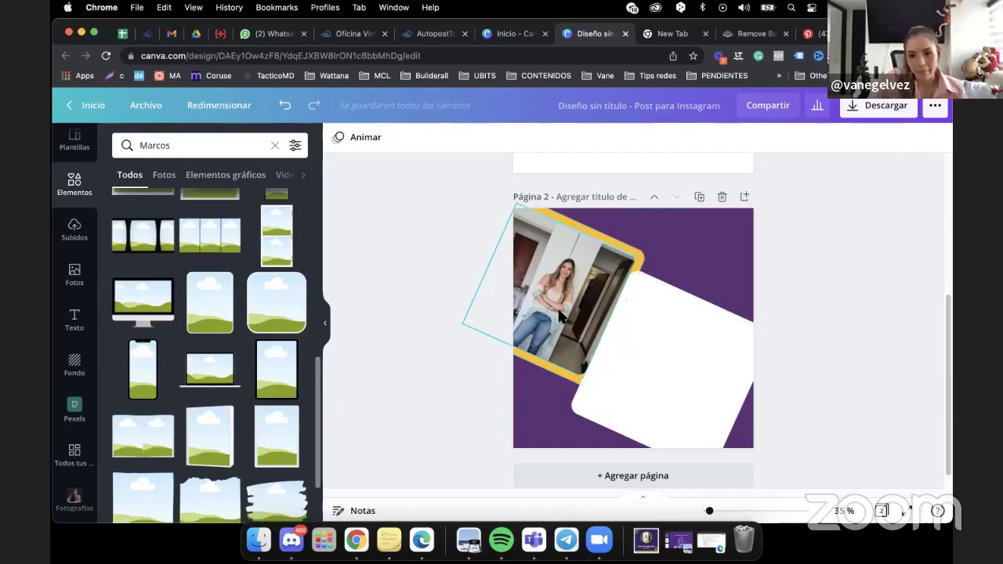
Enlarge the tilted photo frame to about 626 px.
left_click(549, 341)
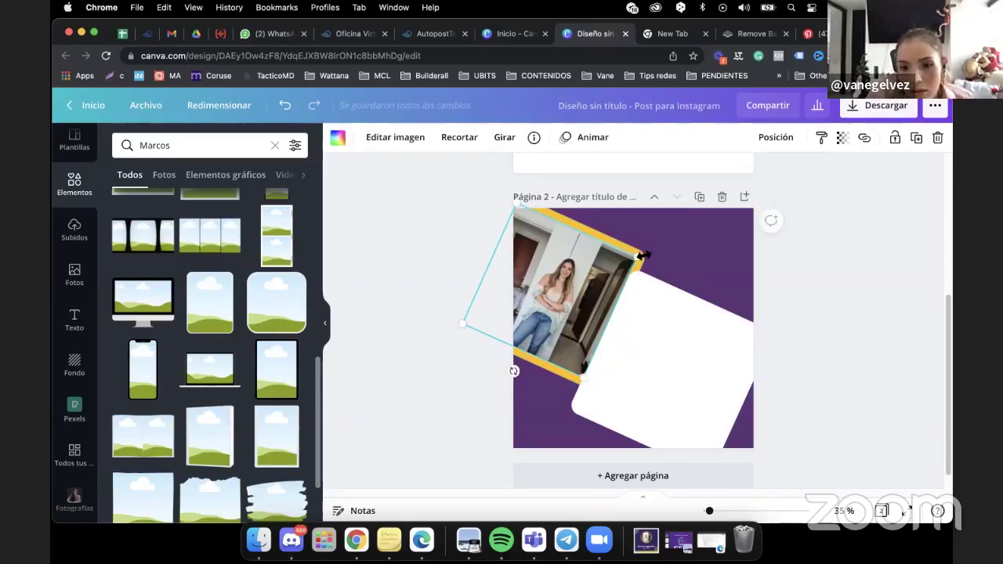
left_click_drag(643, 255, 645, 258)
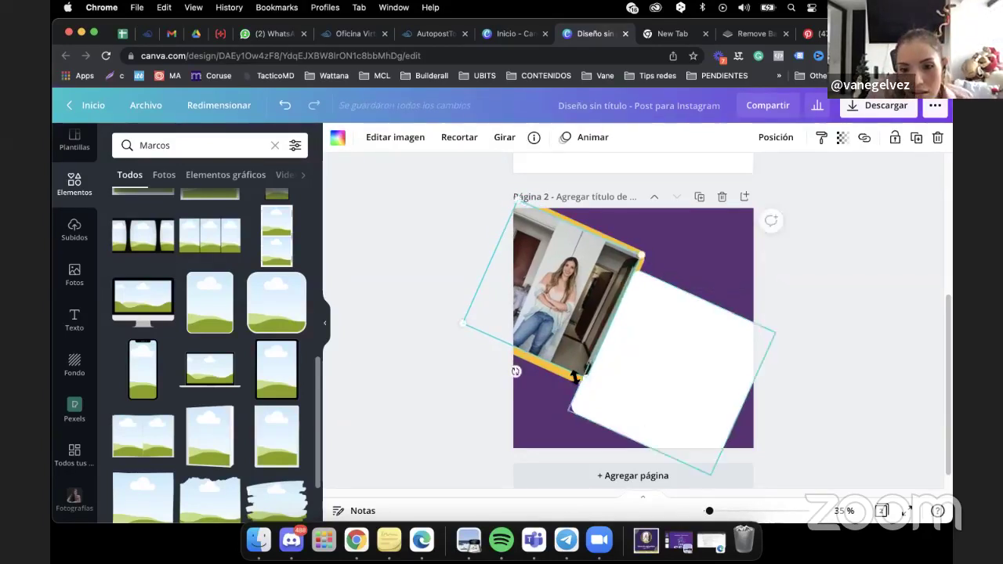
left_click_drag(457, 320, 458, 326)
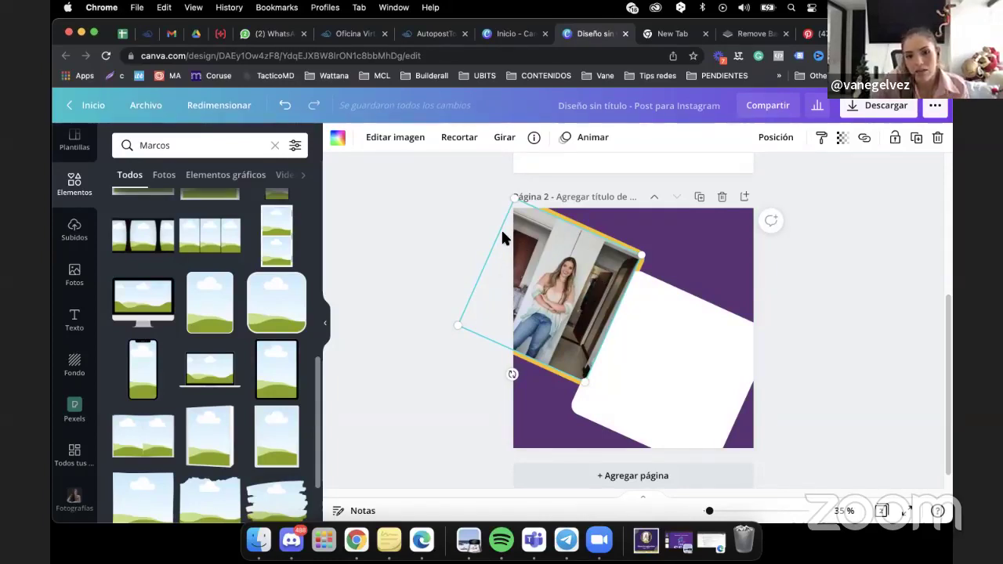
Crop the photo bigger and shift it left so the woman fills the frame.
left_click(454, 142)
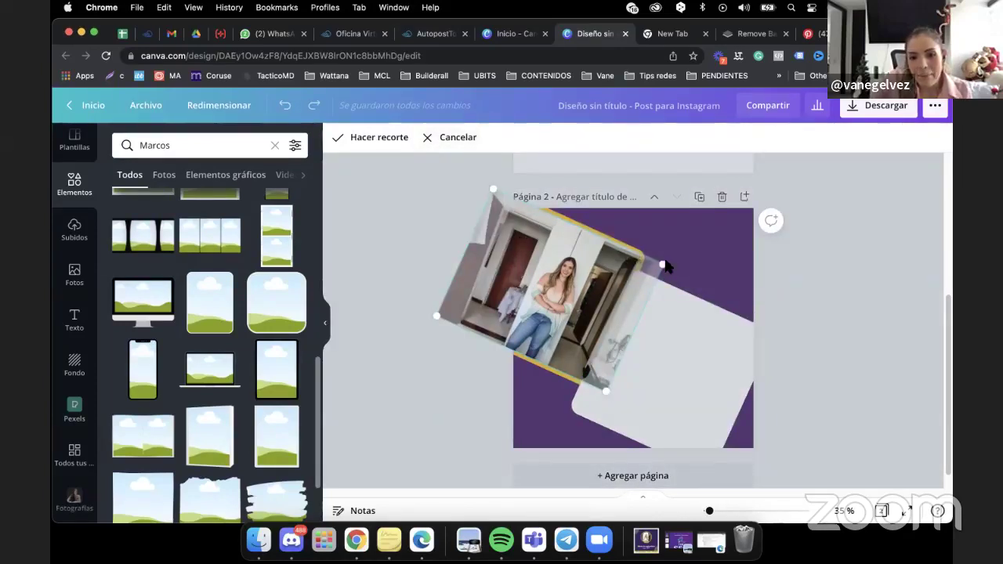
left_click_drag(663, 265, 725, 250)
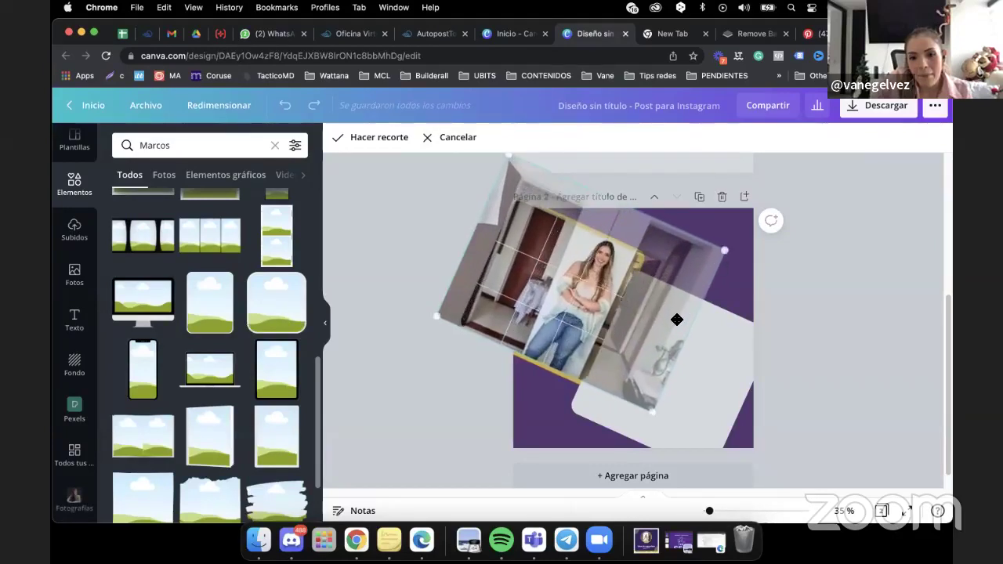
left_click_drag(549, 295, 498, 315)
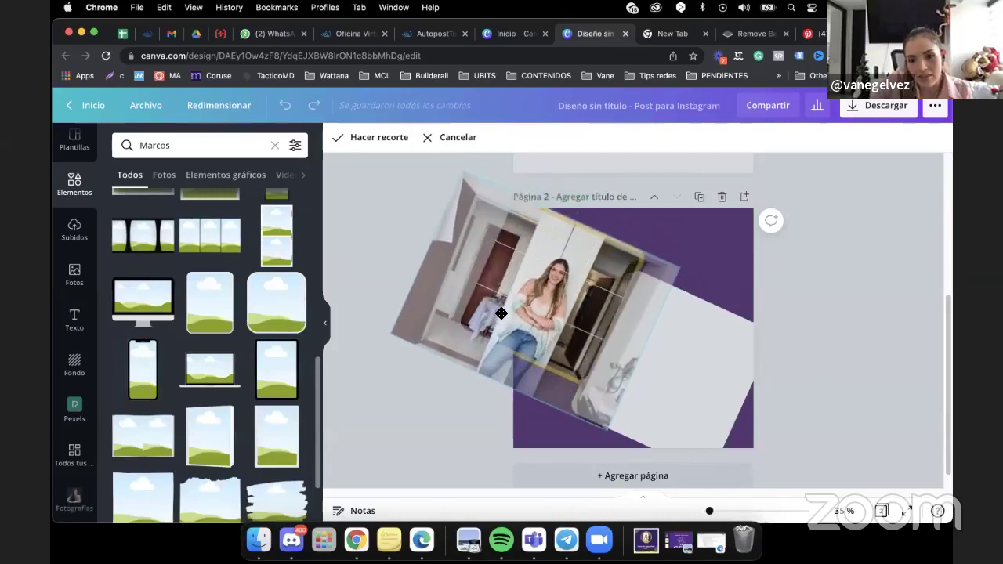
left_click_drag(695, 268, 762, 252)
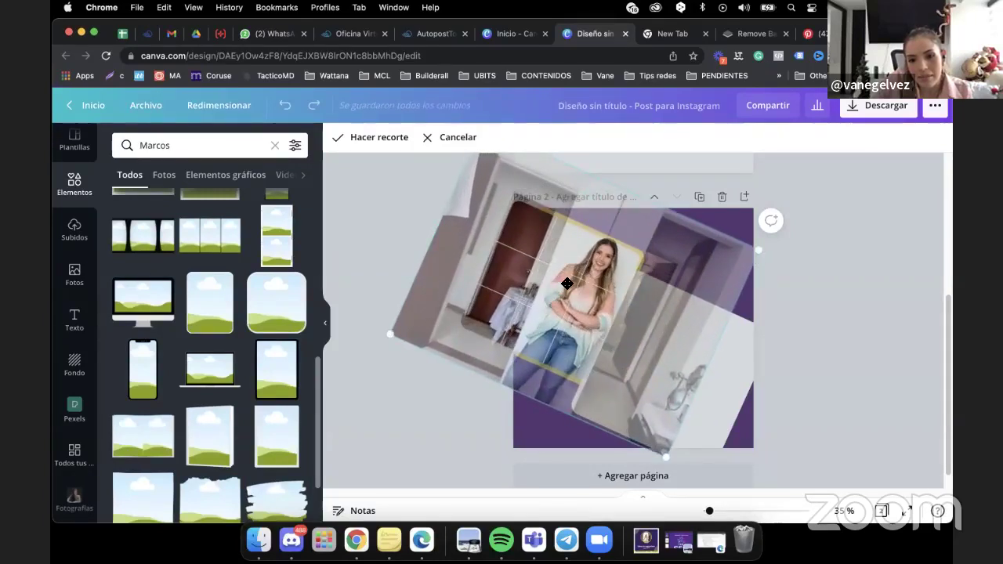
left_click_drag(567, 283, 528, 288)
key("Return")
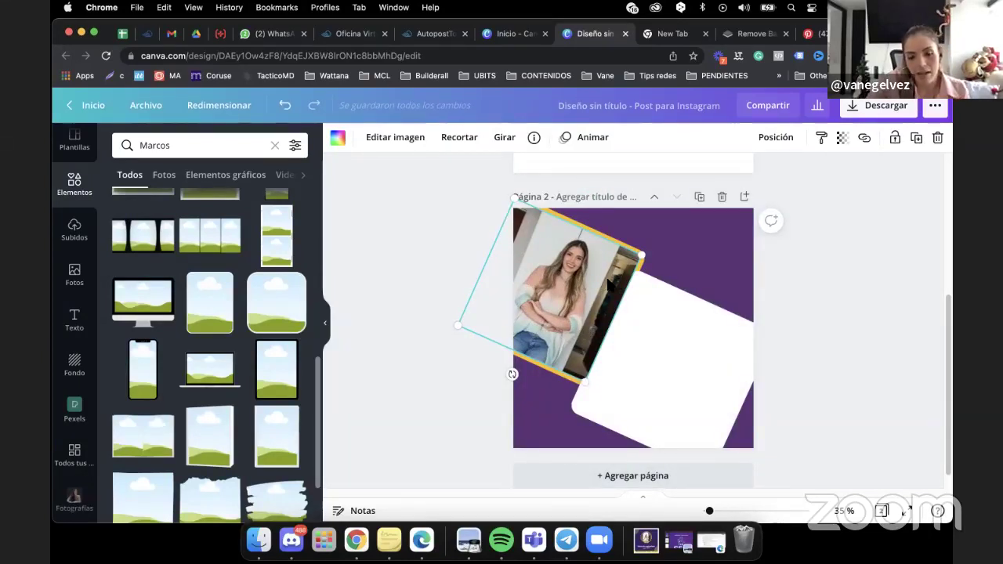
left_click(463, 140)
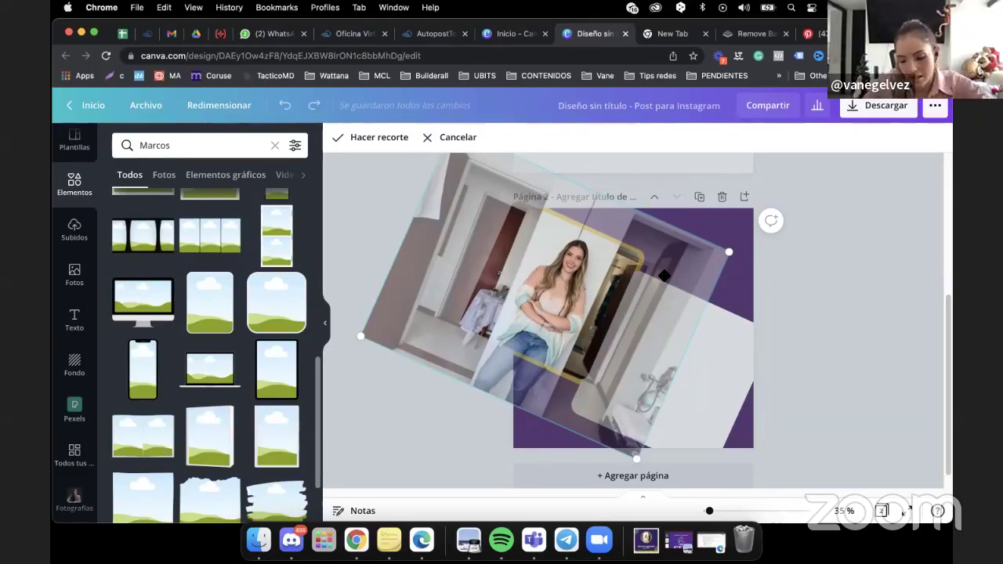
key("Return")
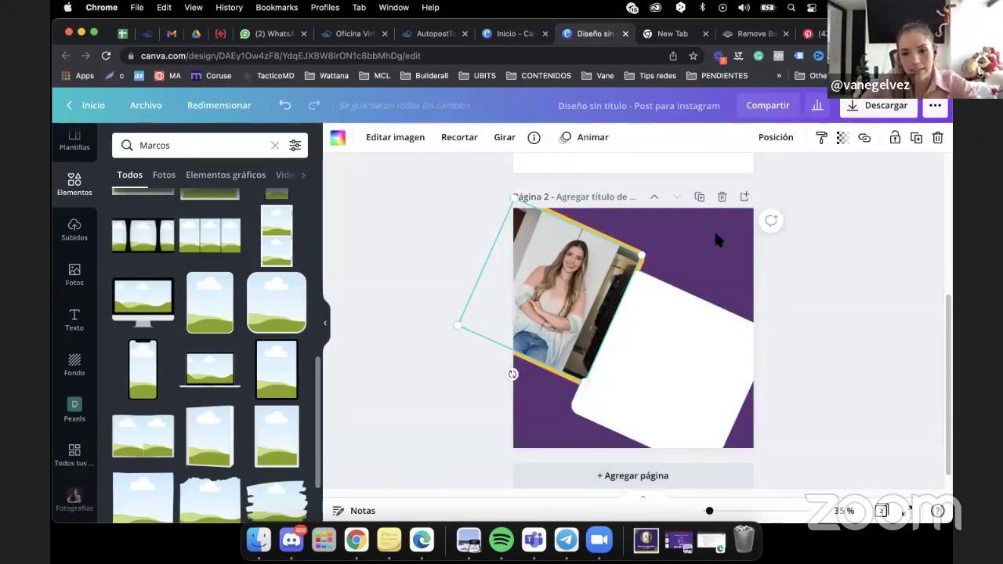
left_click(714, 229)
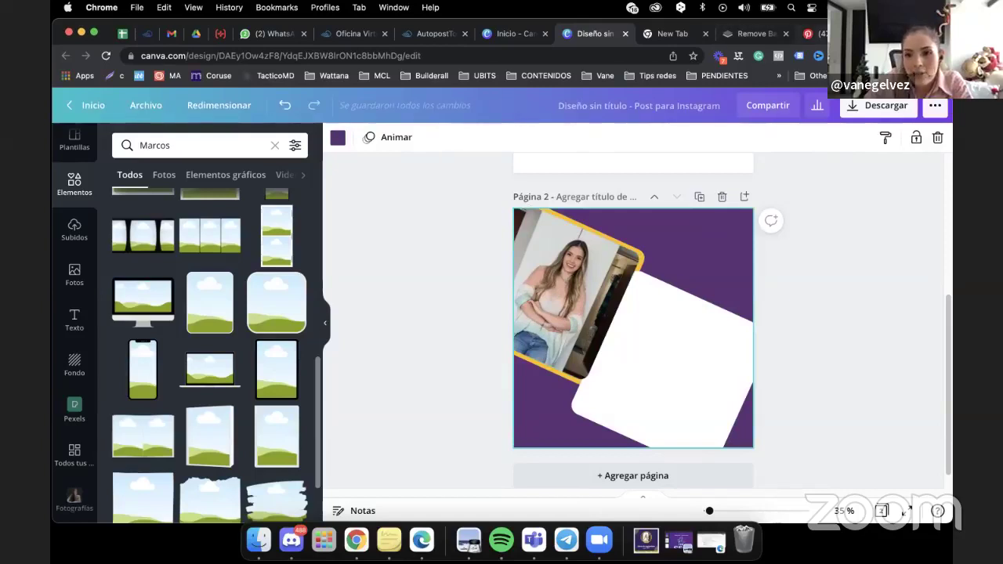
Check the Pinterest reference, then scroll Líneas y formas down to the parallelogram shapes.
left_click(810, 34)
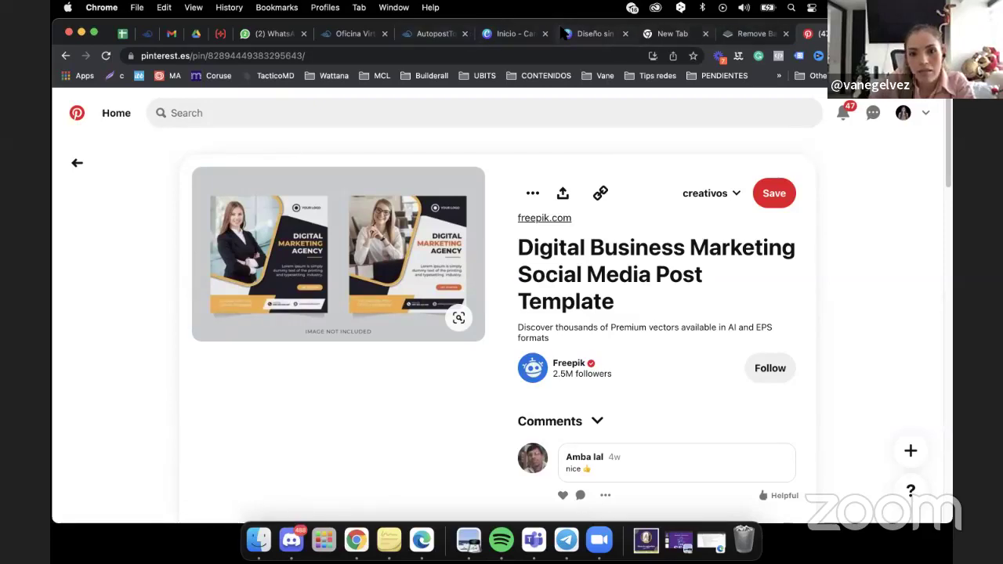
left_click(584, 34)
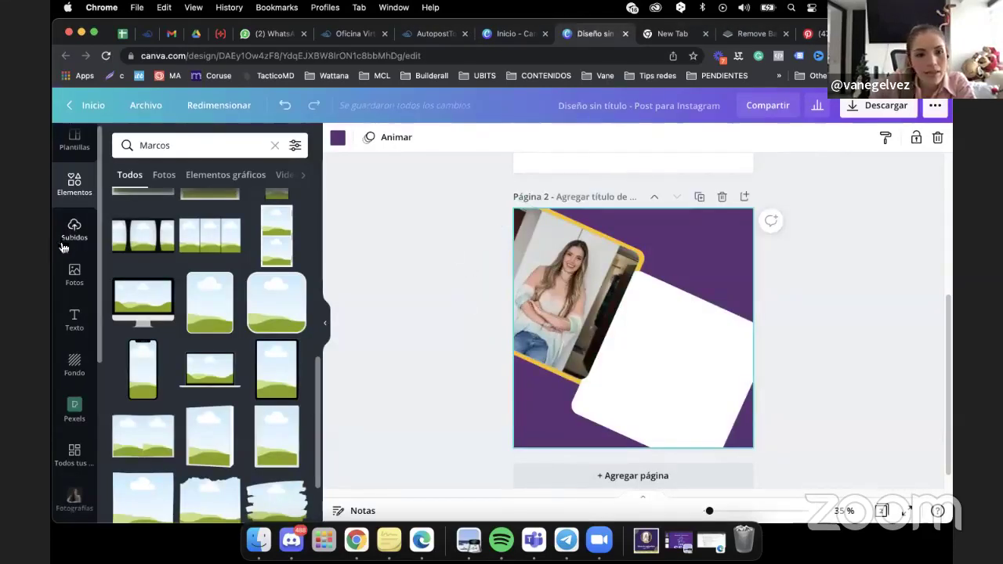
left_click(75, 192)
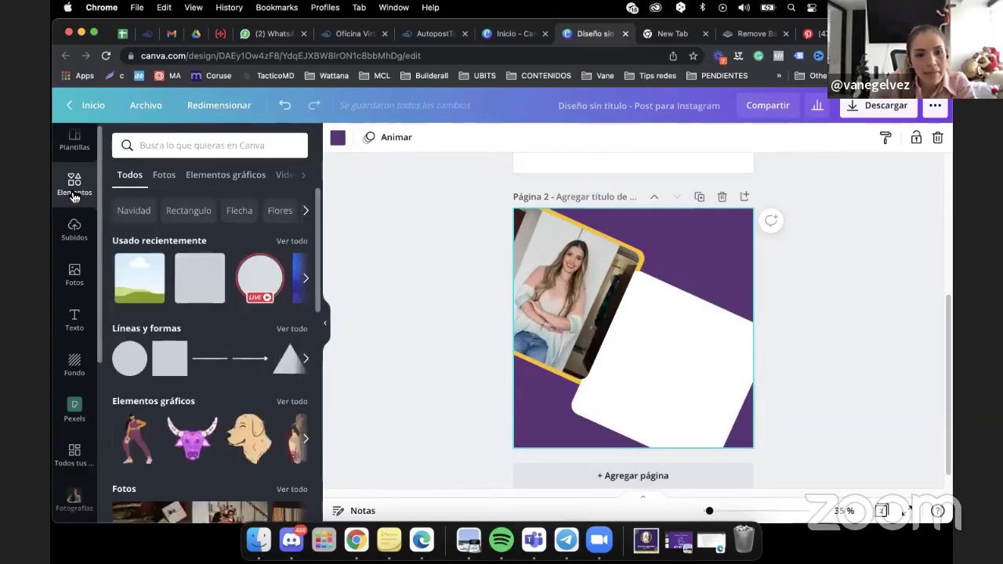
left_click(294, 330)
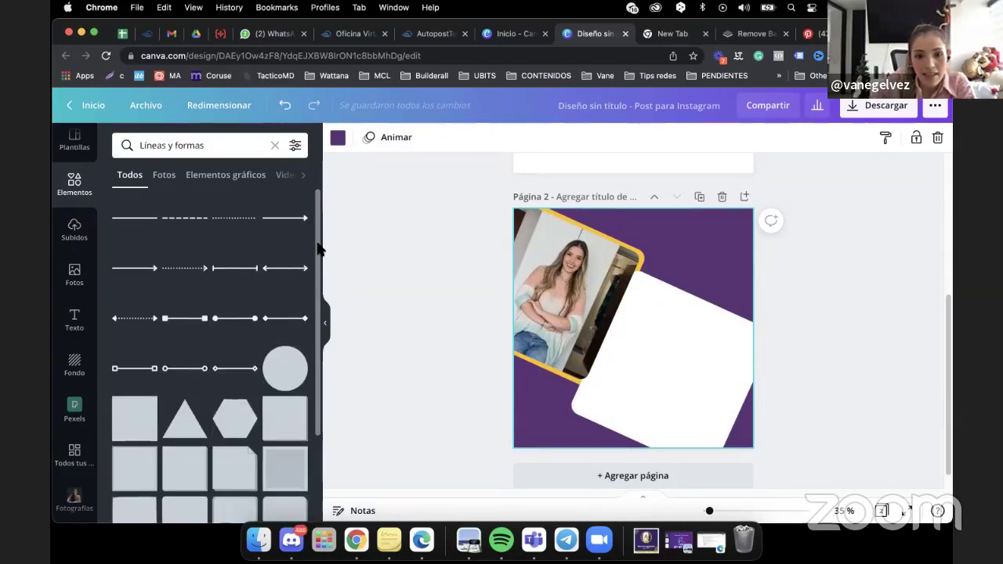
scroll(319, 403, "down", 5)
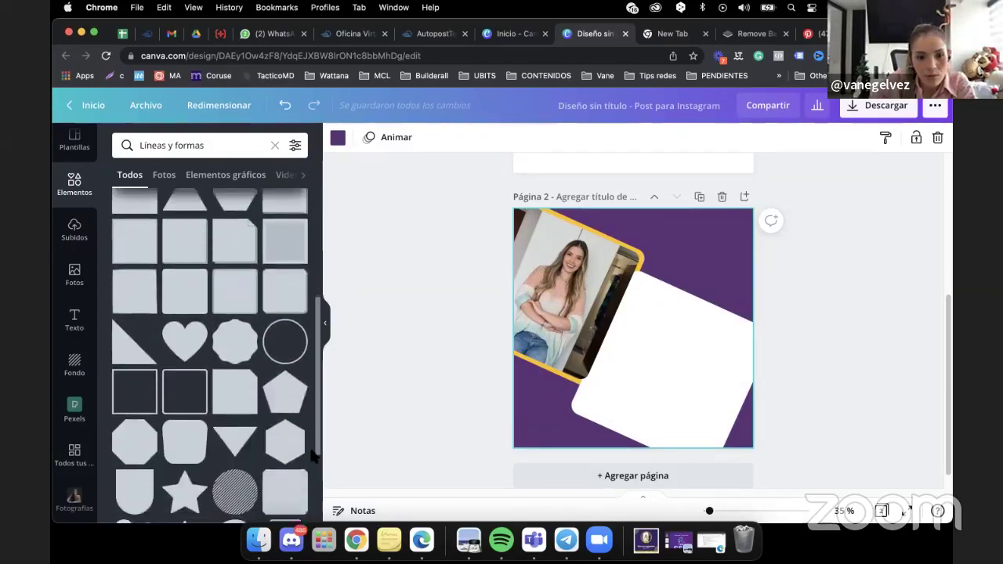
scroll(313, 501, "down", 5)
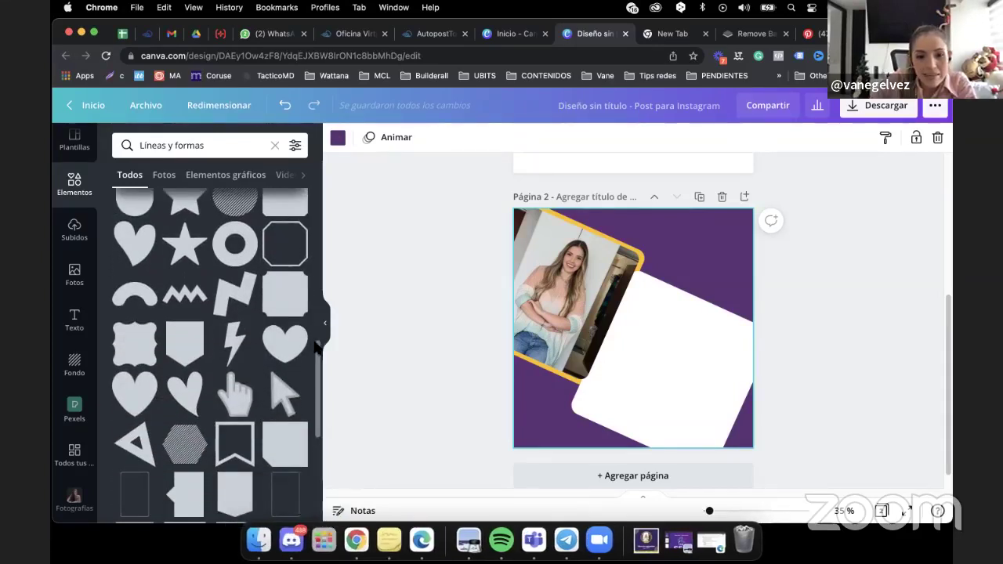
scroll(317, 390, "down", 3)
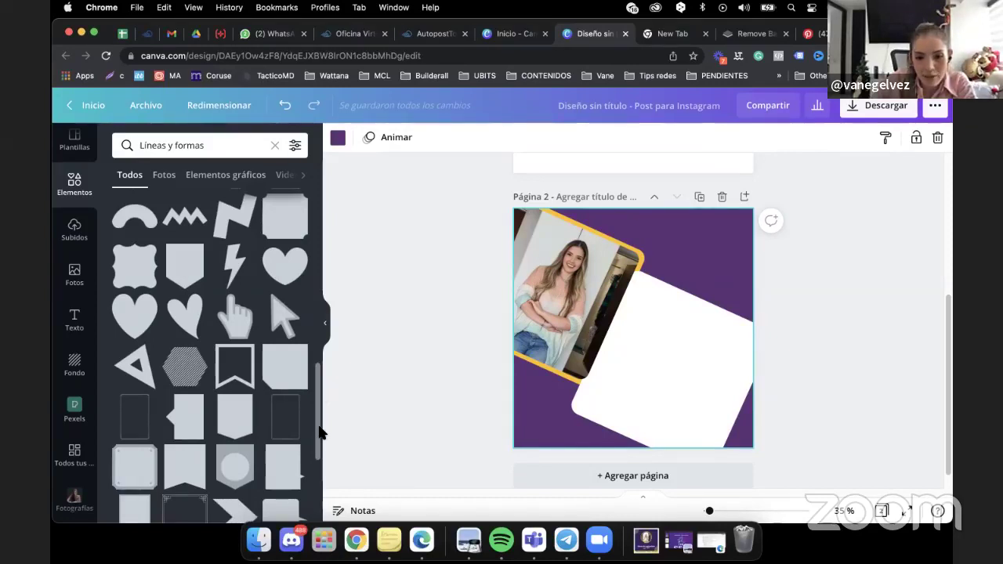
scroll(319, 406, "down", 10)
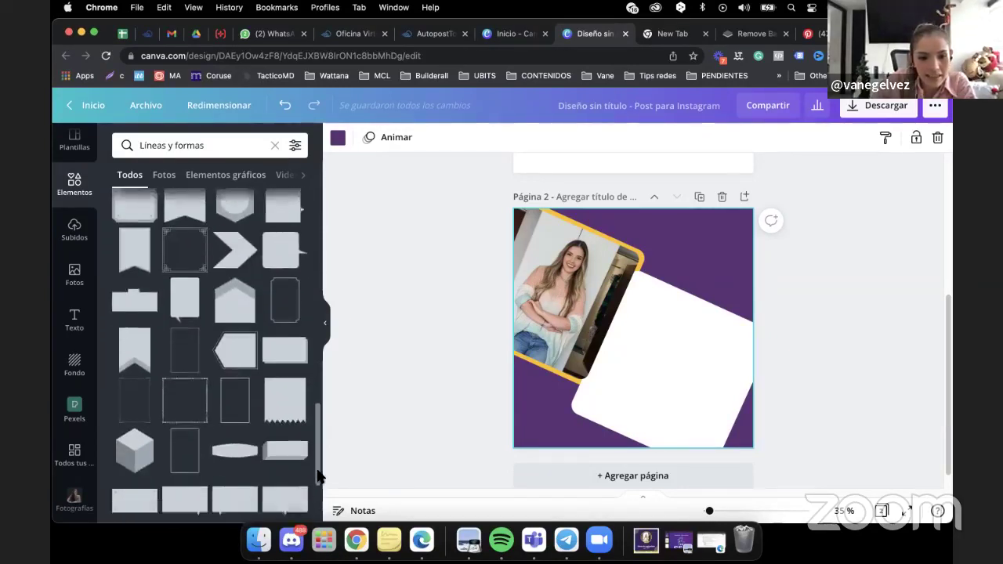
scroll(317, 493, "down", 3)
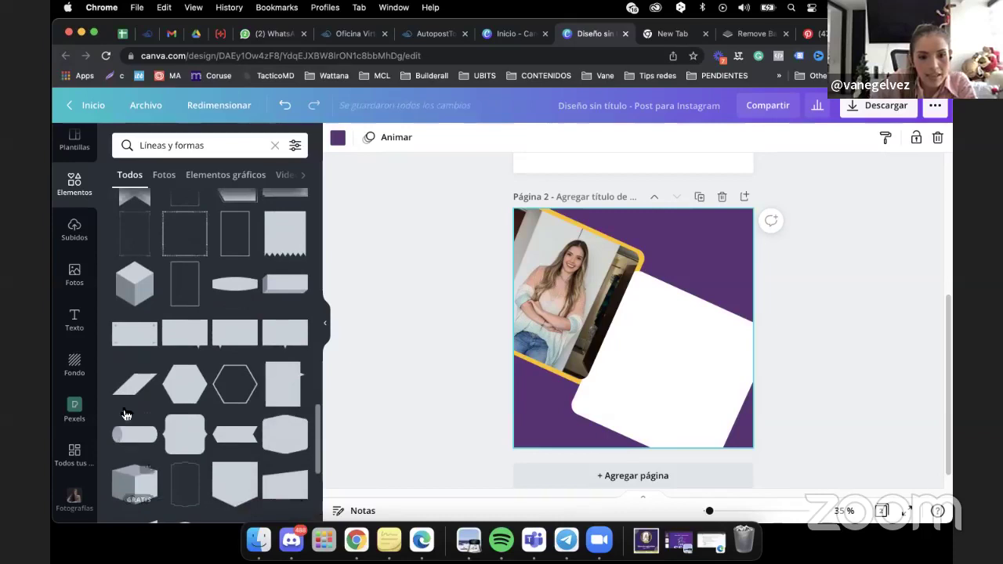
Add a yellow parallelogram and stretch it into a roughly 1,072 × 192 bar along the bottom.
left_click(134, 389)
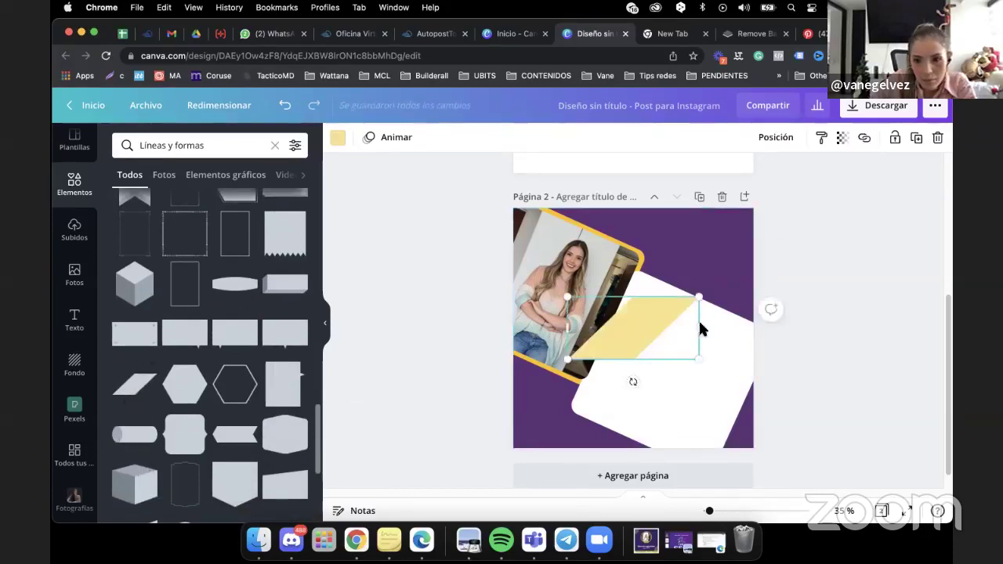
left_click_drag(704, 328, 712, 337)
left_click_drag(619, 335, 570, 389)
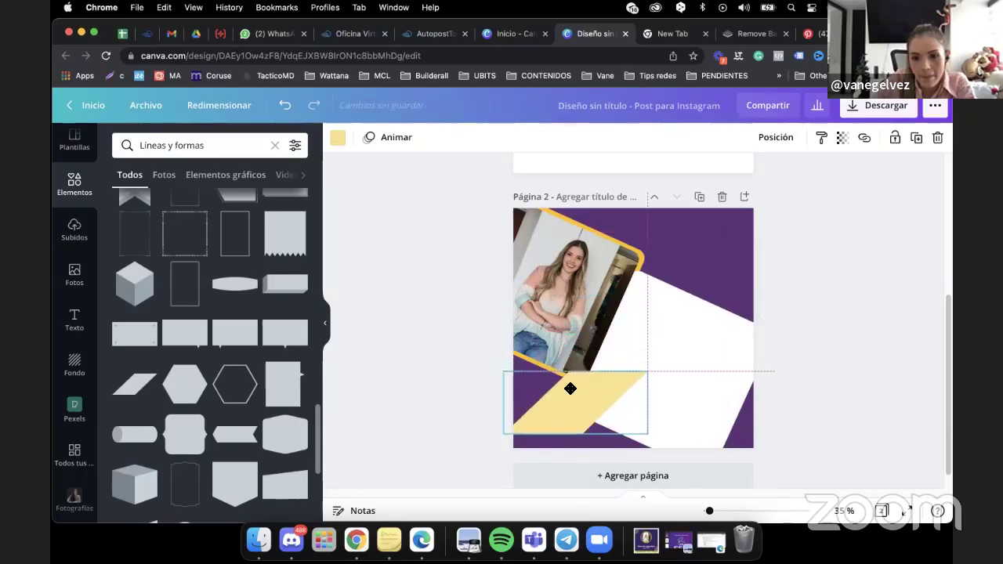
left_click_drag(643, 365, 555, 430)
left_click_drag(632, 410, 693, 398)
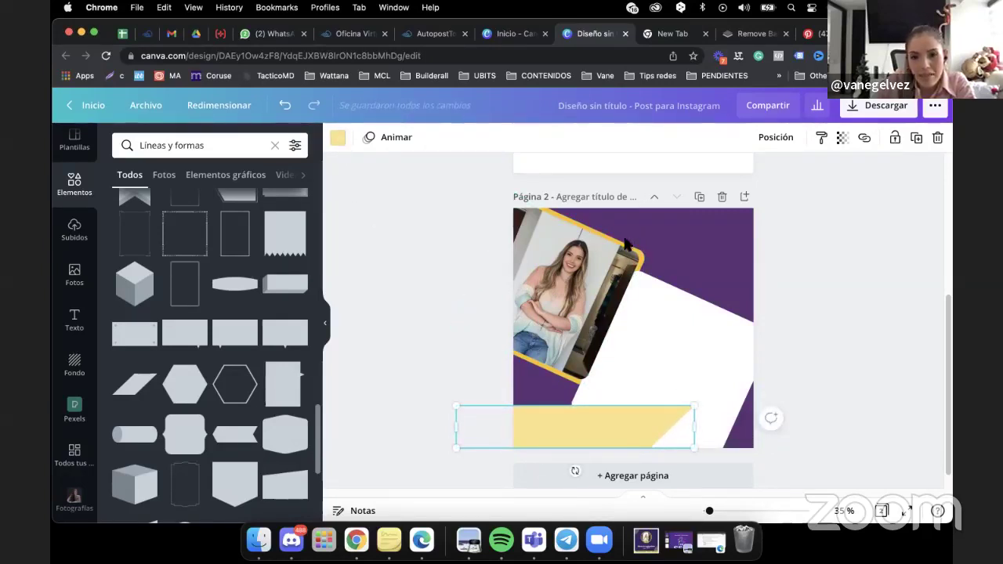
Recolour the bottom bar a deeper golden yellow and compare it with the Pinterest reference.
left_click(338, 138)
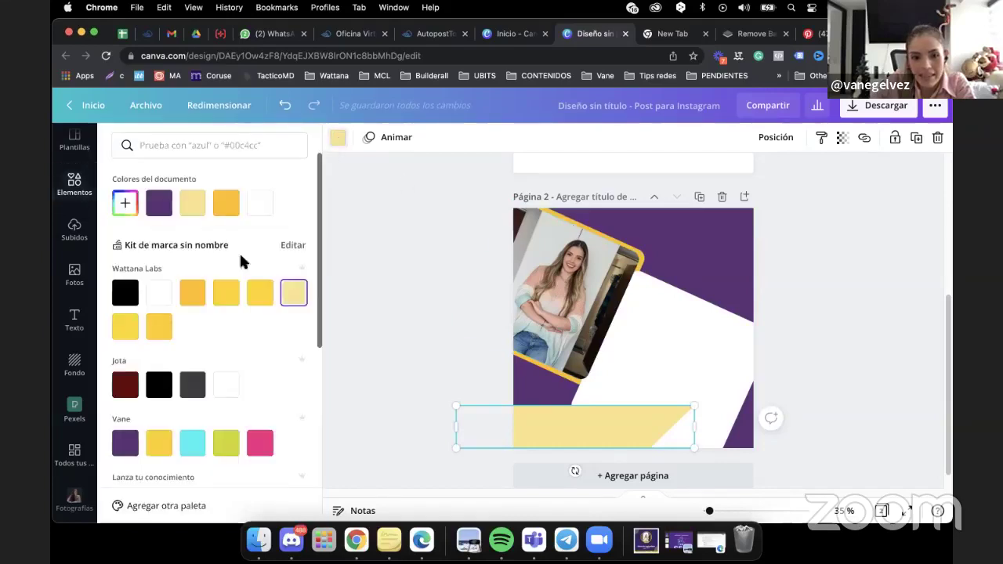
left_click(204, 302)
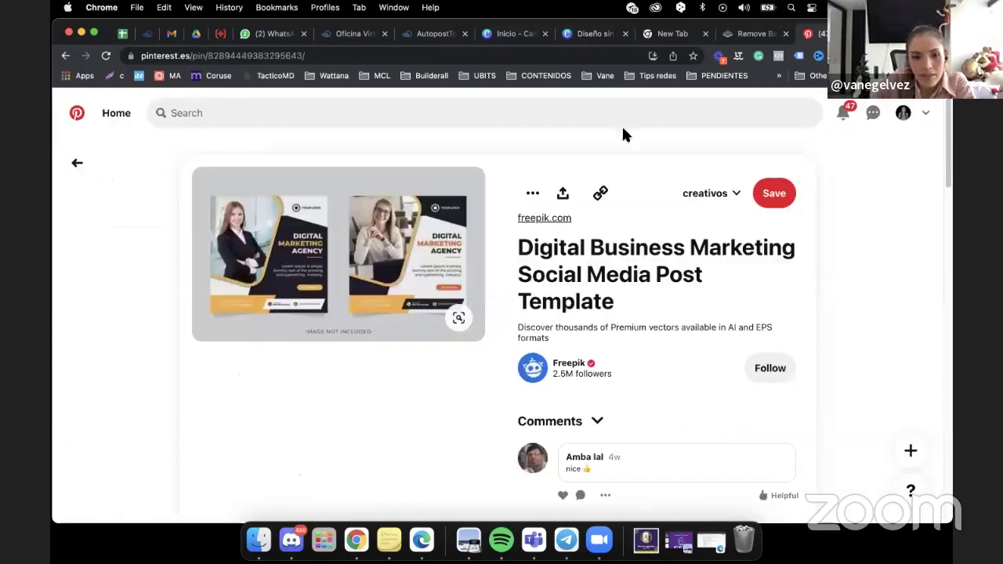
left_click(811, 33)
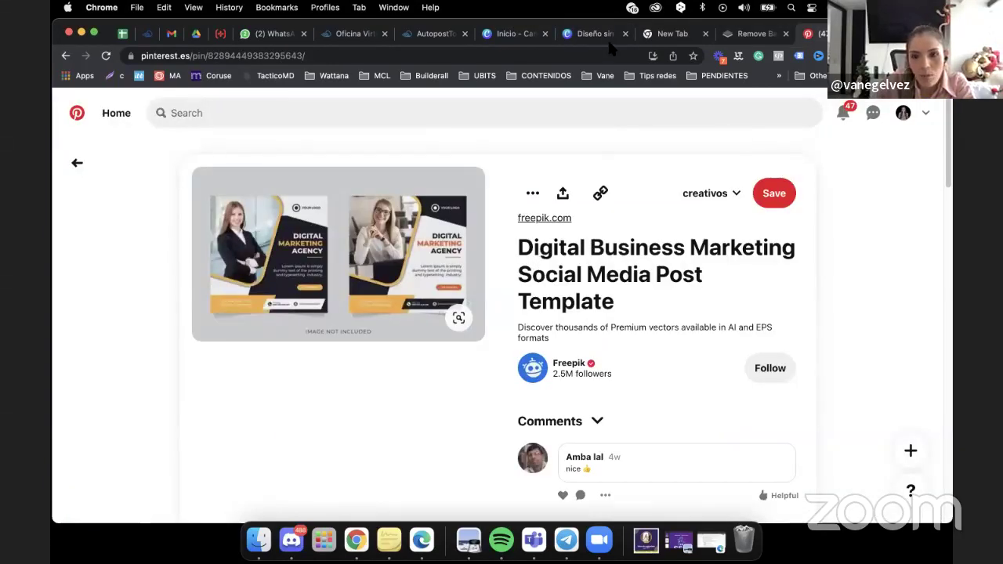
Nudge the yellow bar and place a smaller bar at the page's bottom-right corner.
left_click(598, 33)
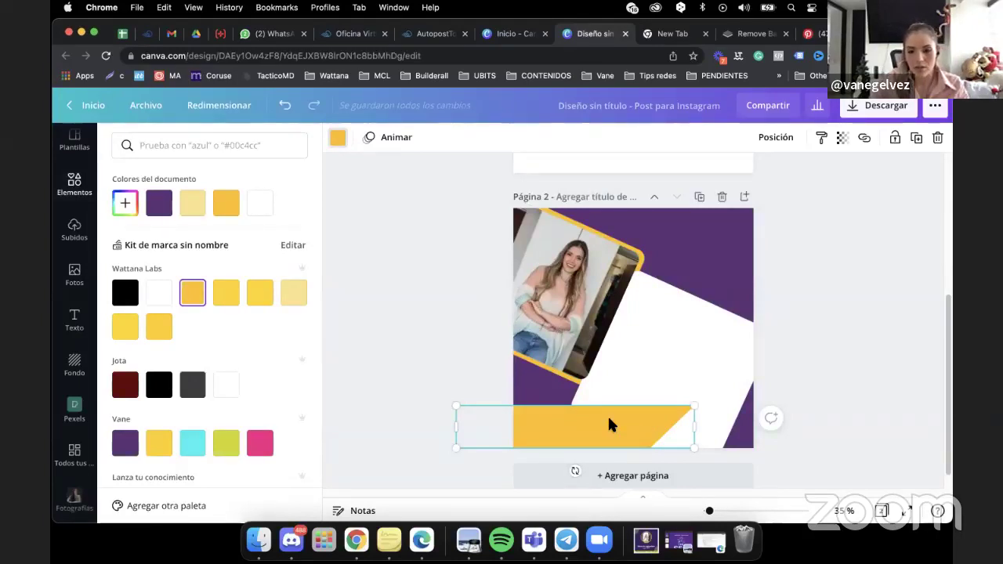
left_click_drag(609, 425, 606, 428)
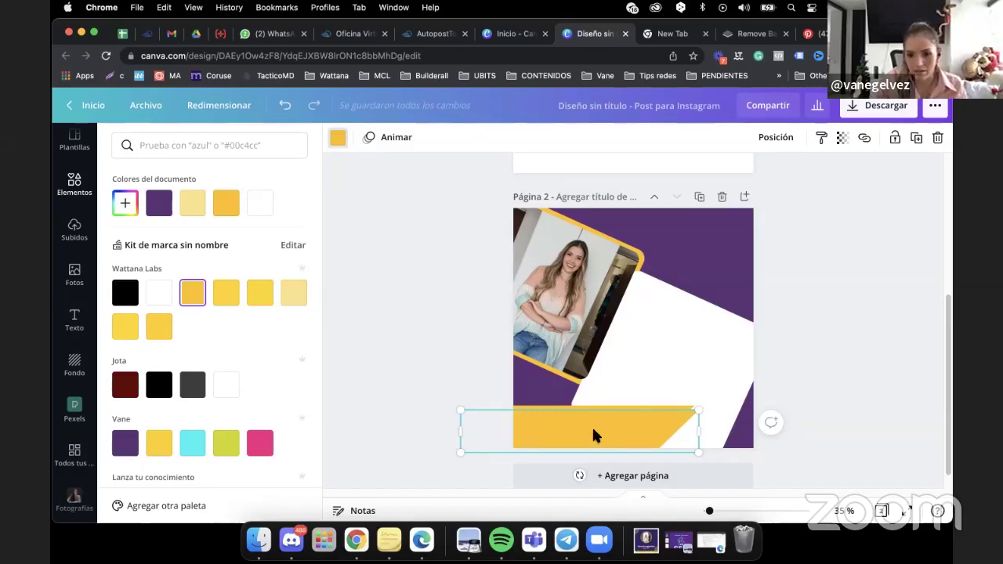
left_click_drag(517, 431, 685, 426)
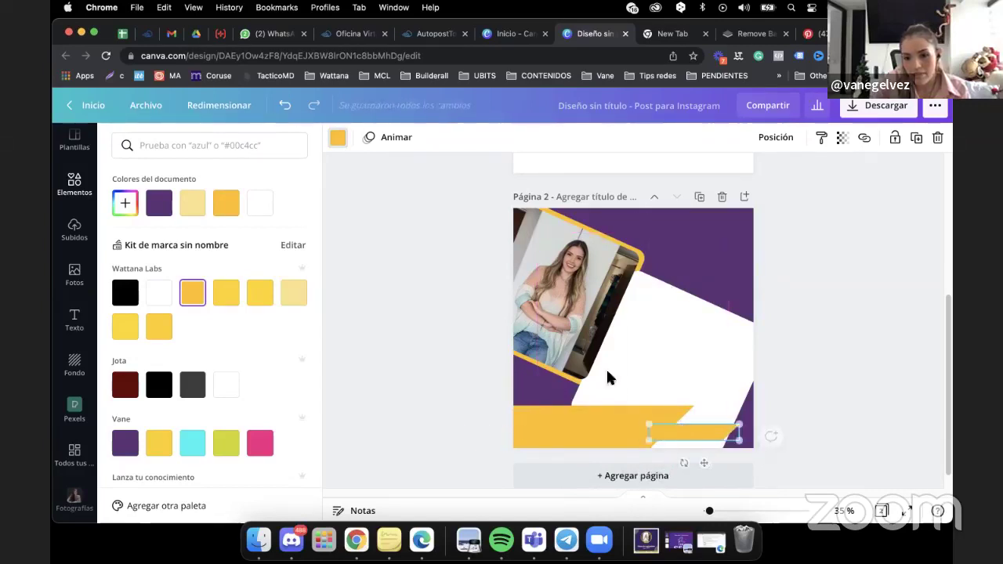
Make the small bottom-right bar purple.
left_click(339, 140)
left_click(338, 139)
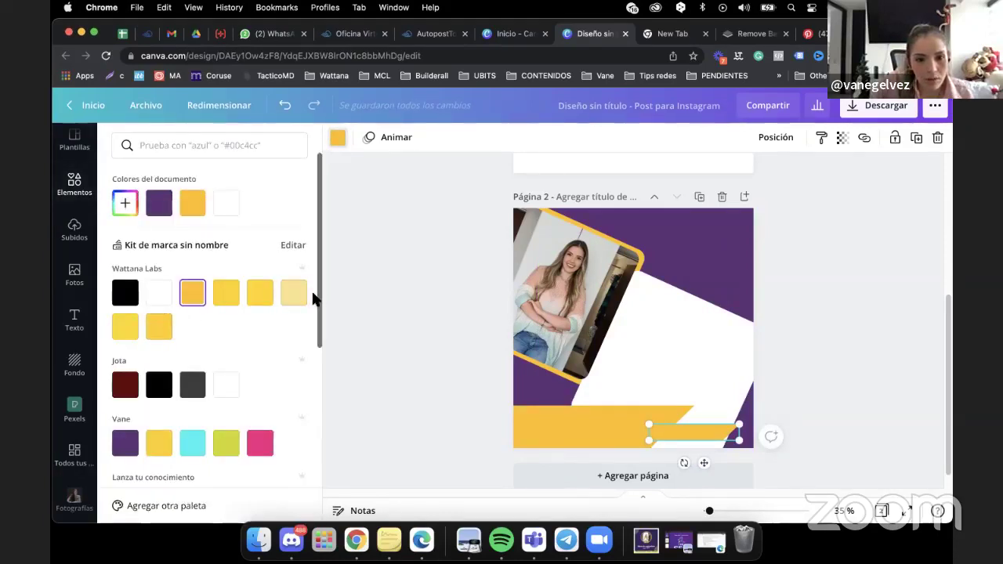
left_click_drag(321, 307, 320, 342)
left_click(126, 347)
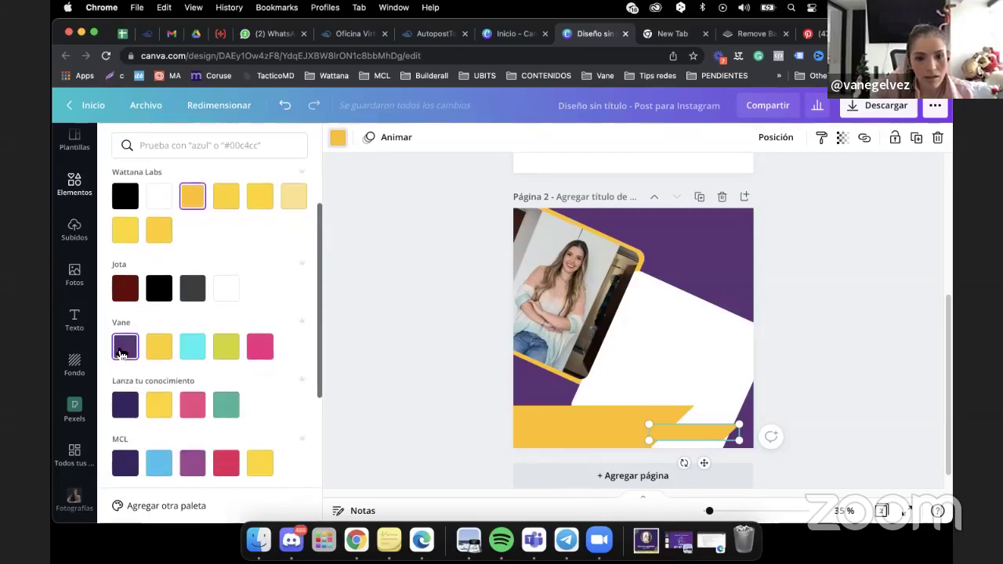
Shift the white diagonal panel left, enlarge it, and view the Pinterest reference pin.
left_click_drag(724, 368, 702, 375)
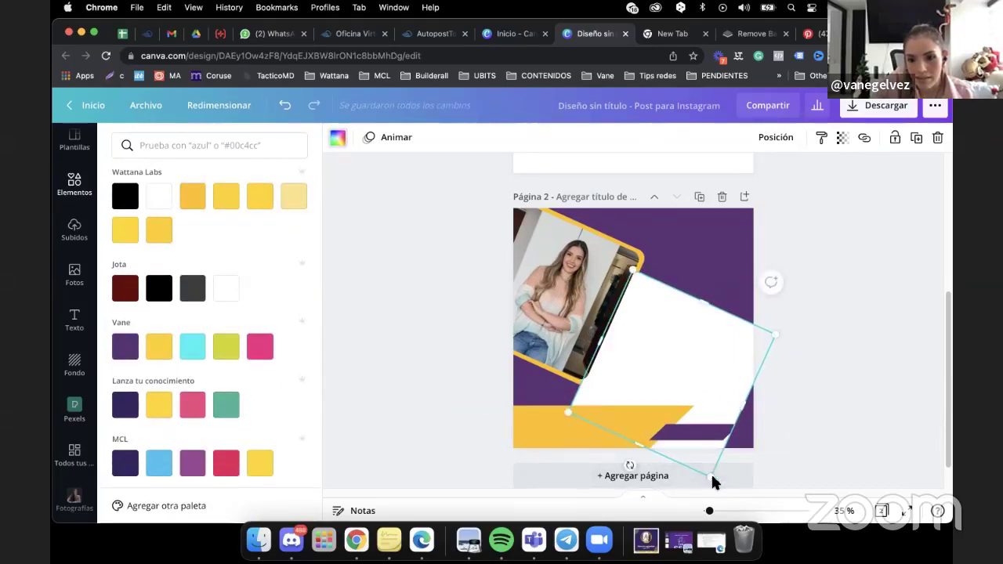
left_click_drag(712, 479, 721, 505)
left_click(852, 332)
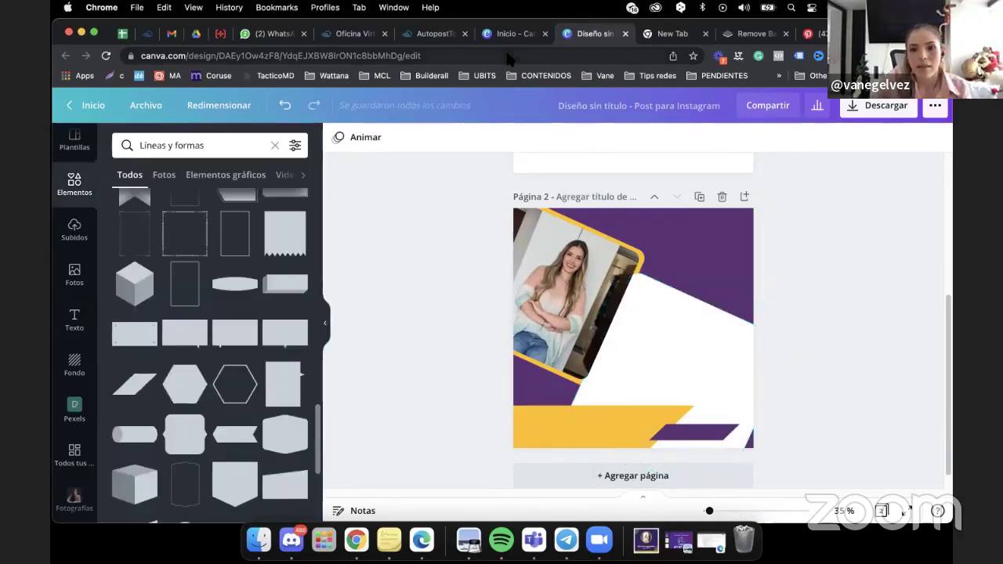
key("super+9")
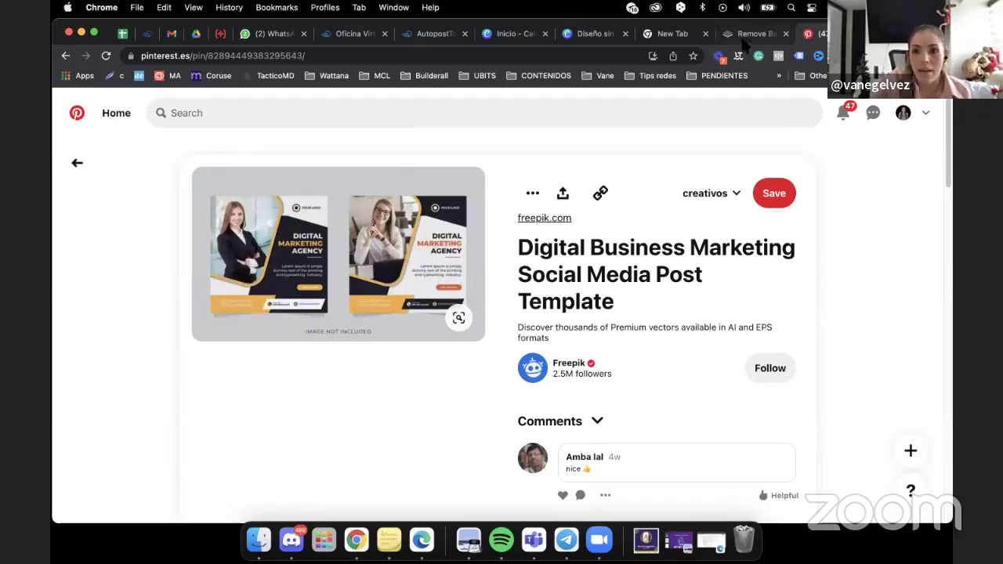
Add the white M logo from the brand kit Logos, shrink it, and place it top-right.
left_click(586, 34)
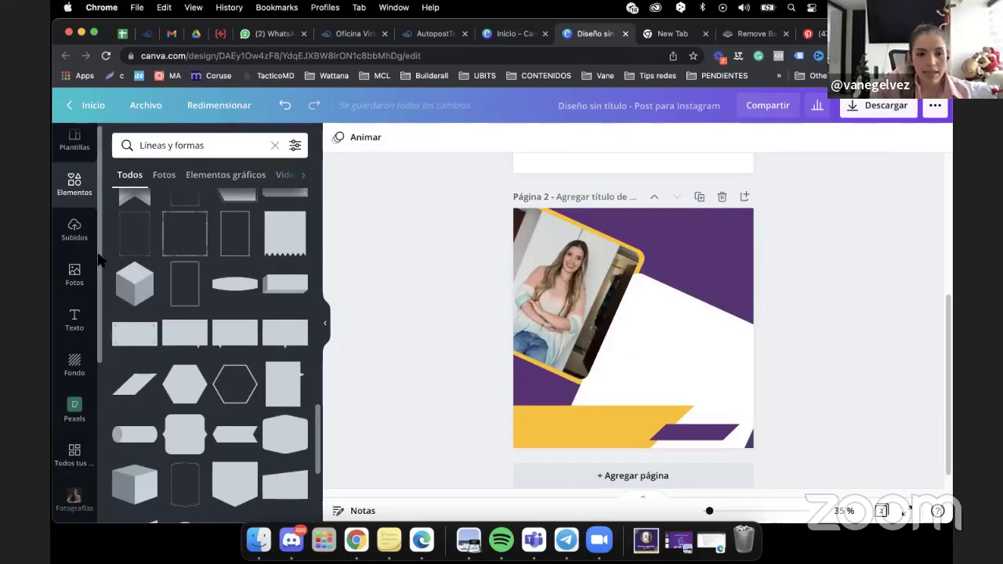
left_click_drag(100, 260, 97, 388)
left_click(78, 447)
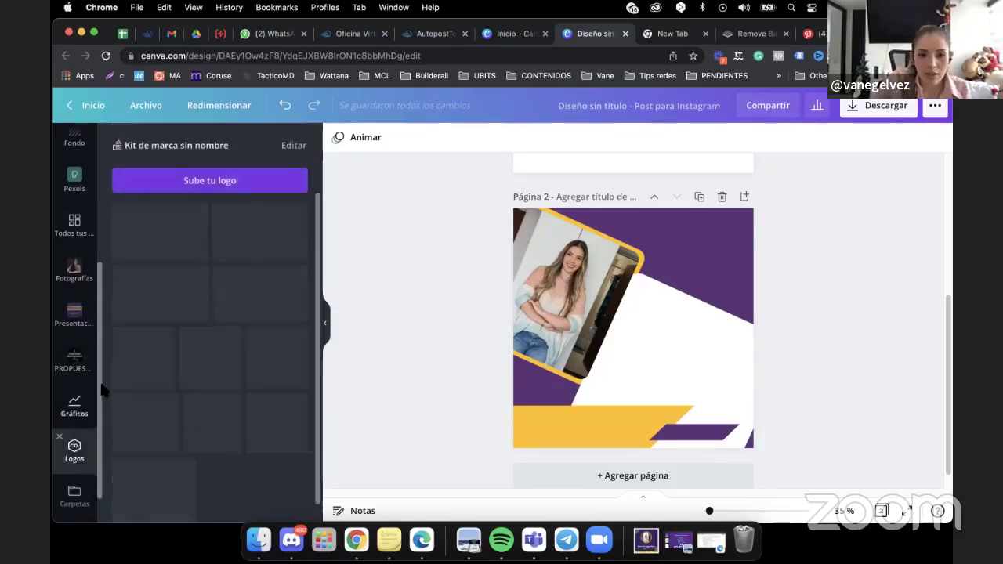
left_click(259, 298)
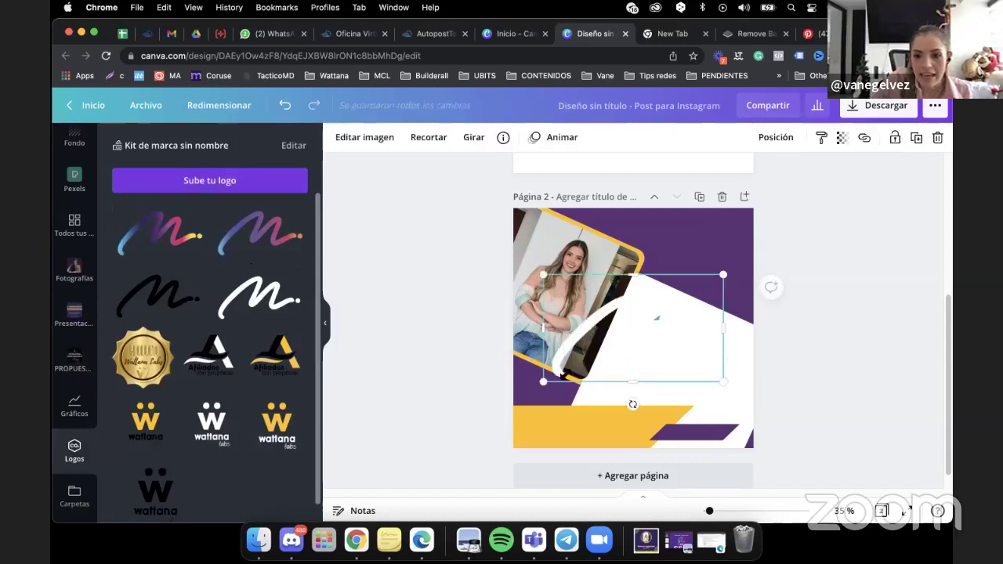
left_click_drag(543, 382, 726, 235)
left_click(831, 262)
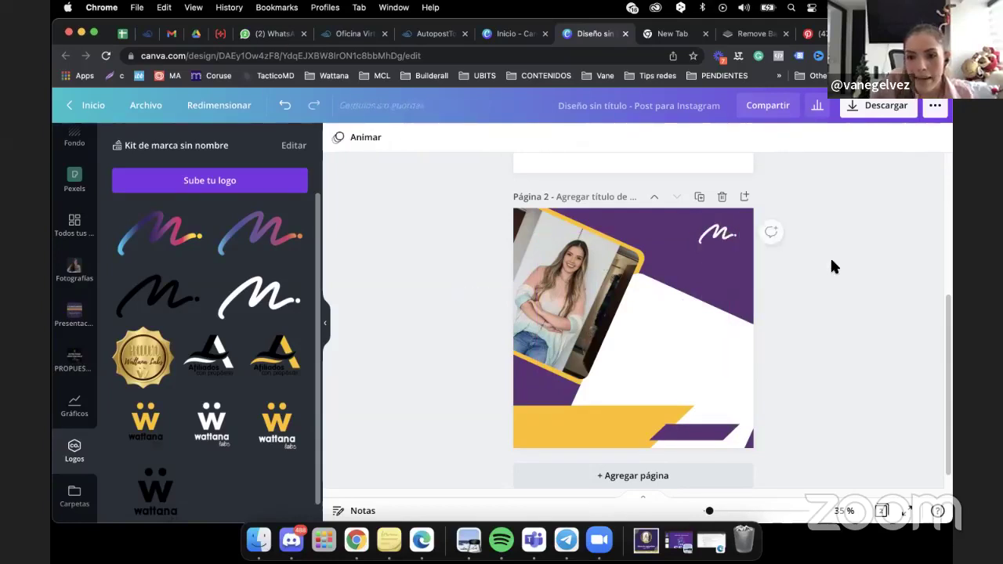
Enlarge the white diagonal panel, shift it down-left, and open its Posición options.
left_click(751, 392)
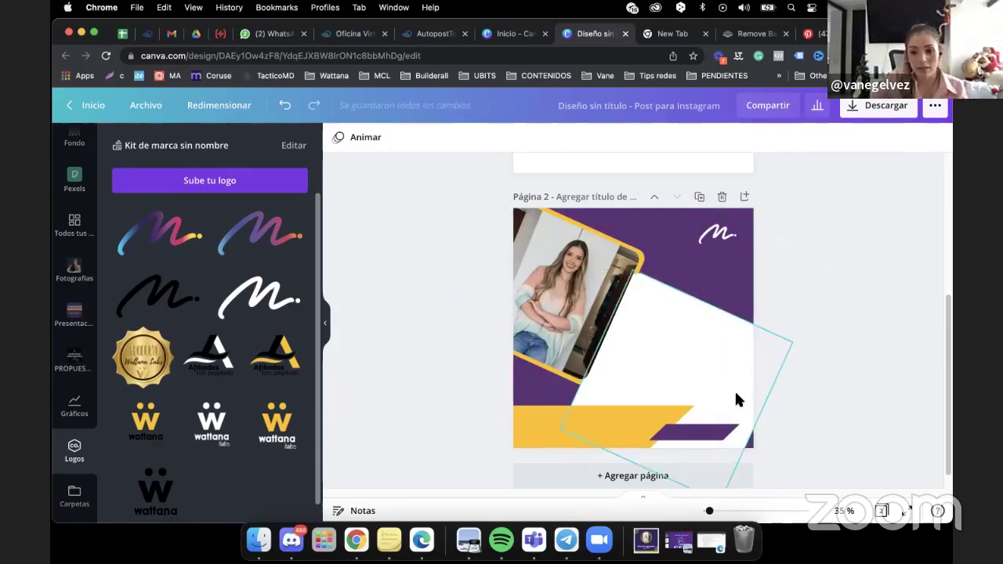
left_click_drag(800, 340, 830, 336)
left_click_drag(703, 385, 699, 396)
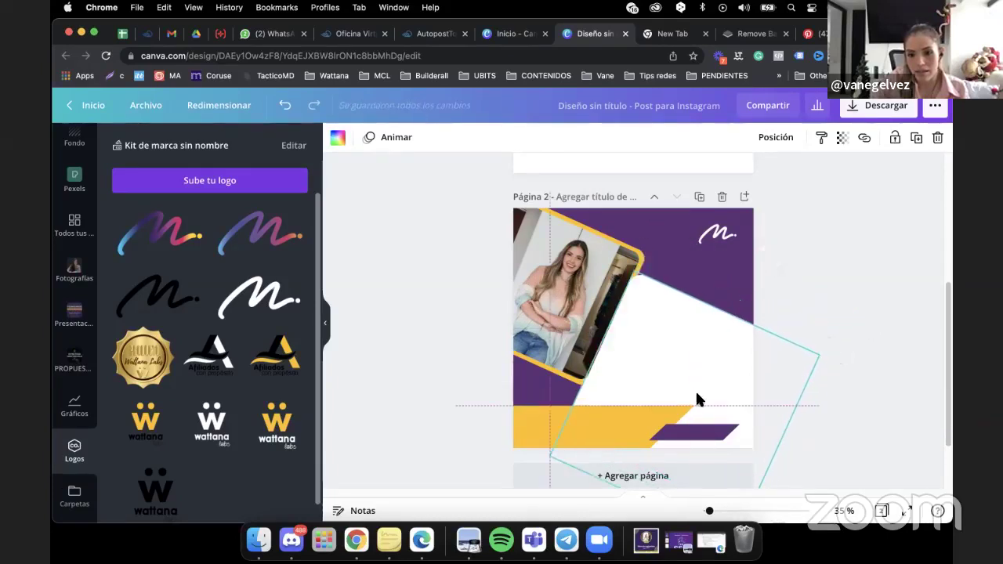
left_click(830, 282)
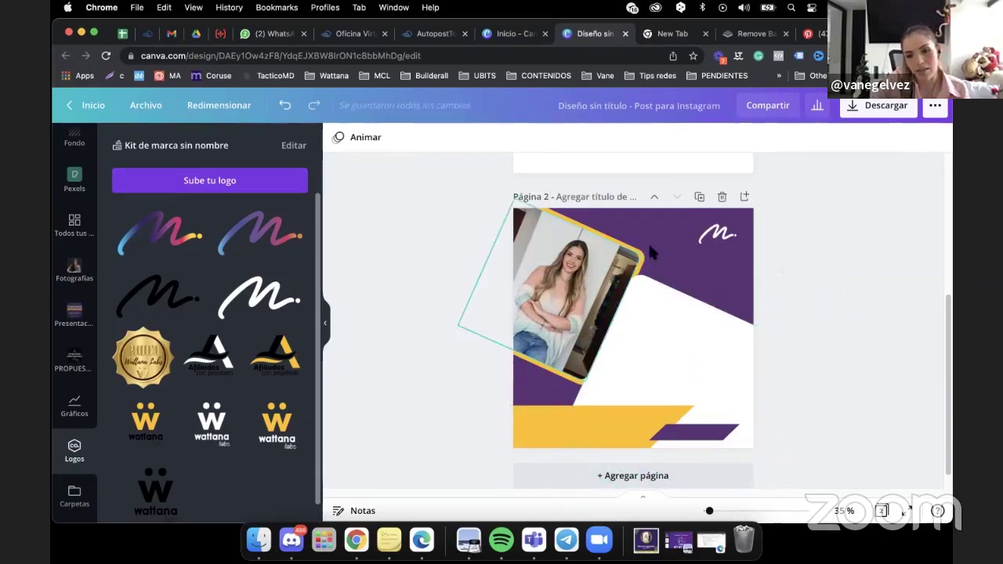
left_click(675, 306)
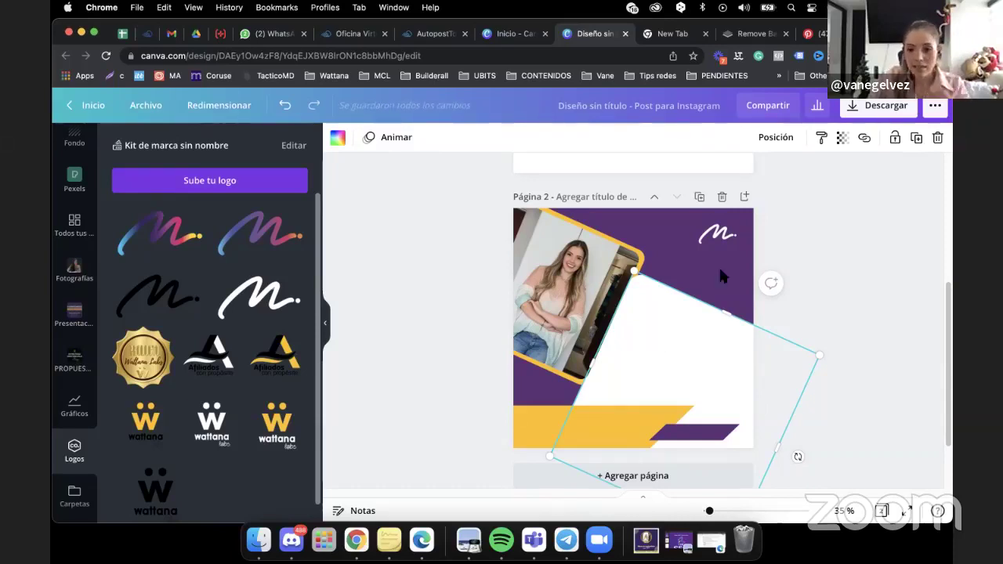
left_click(762, 141)
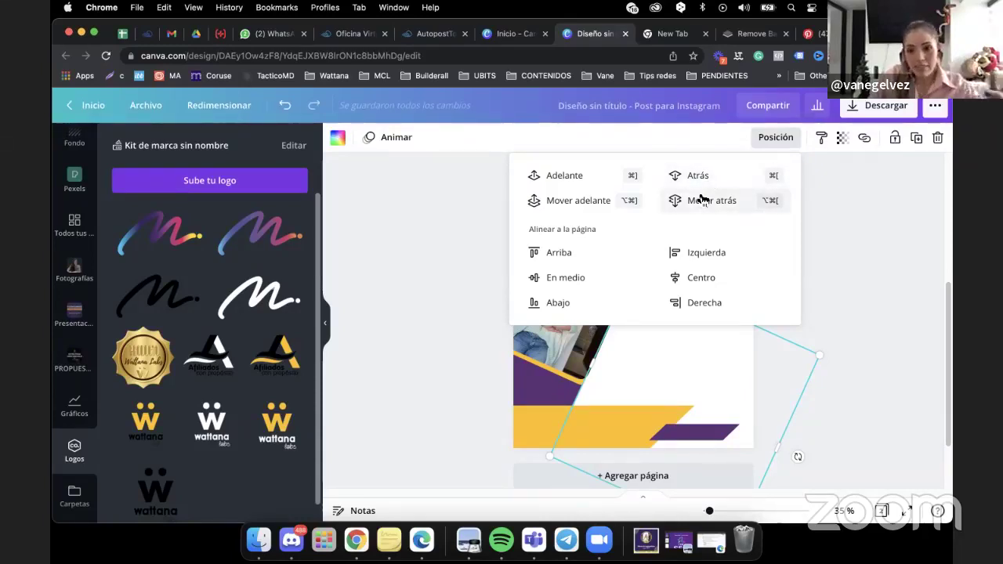
Send the white panel behind the photo and enlarge it across the page.
left_click(700, 202)
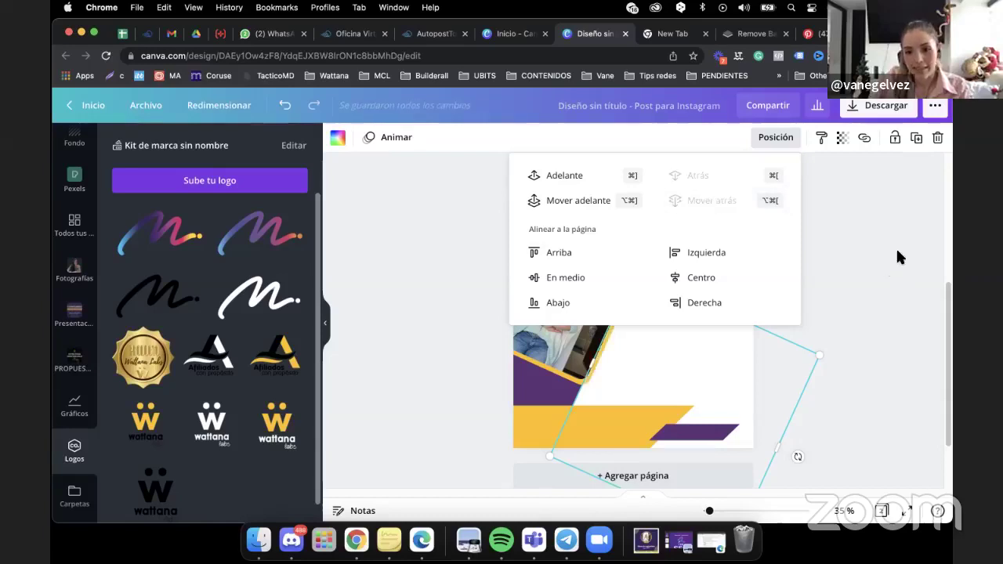
left_click(882, 270)
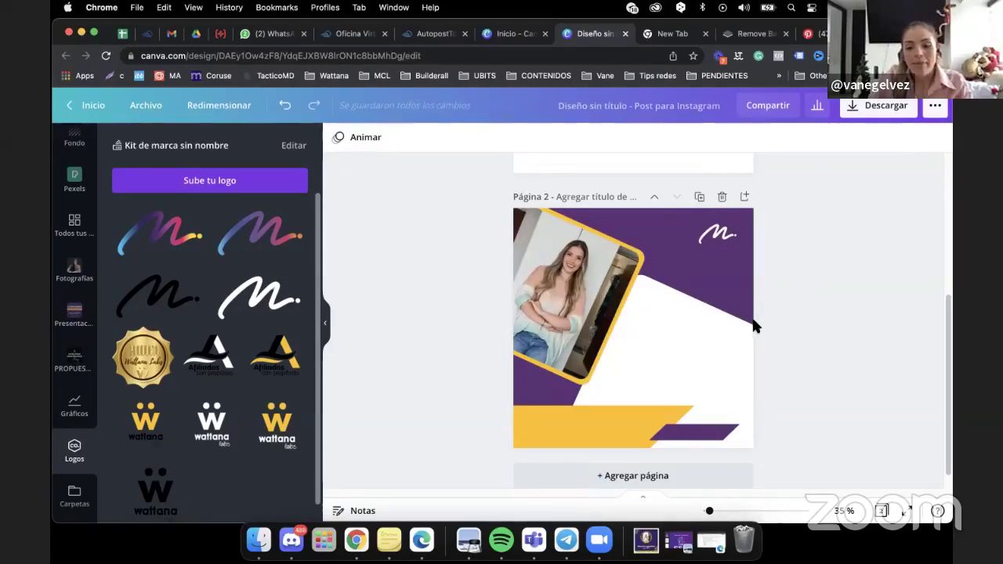
left_click(716, 369)
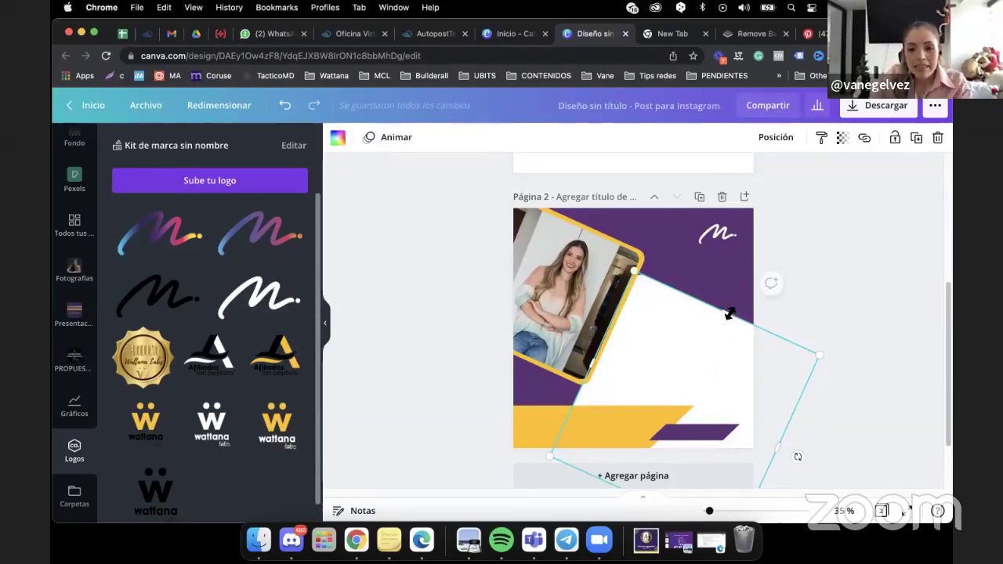
left_click_drag(729, 314, 733, 307)
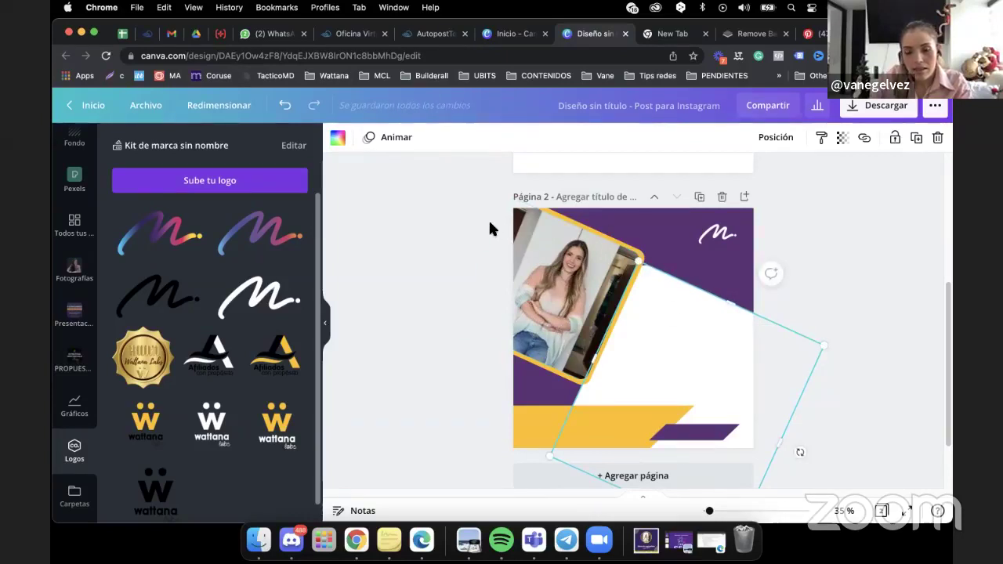
Nudge the tilted photo frame into line, then select the photo and frame together.
left_click(564, 246)
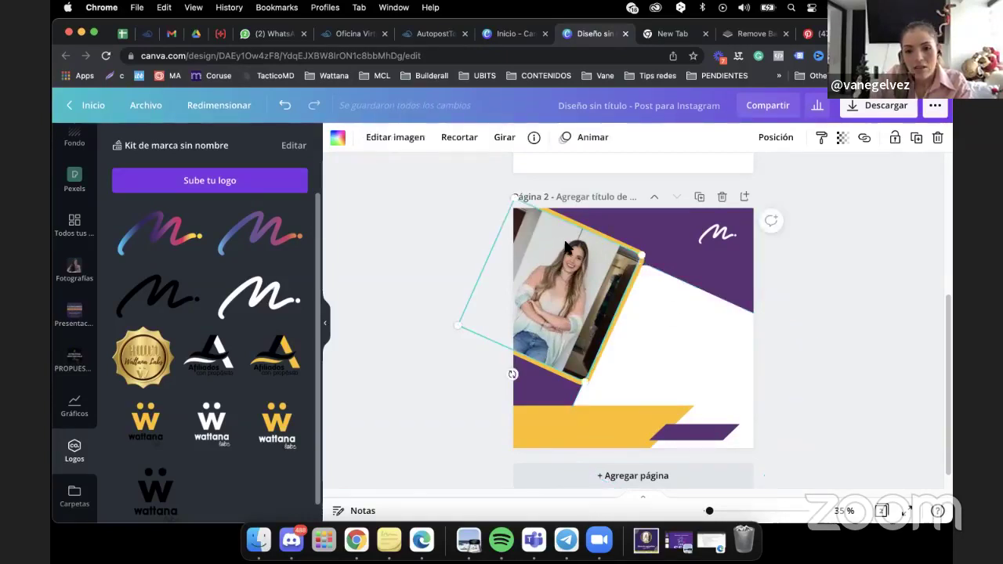
left_click_drag(566, 246, 566, 247)
key("ctrl+z")
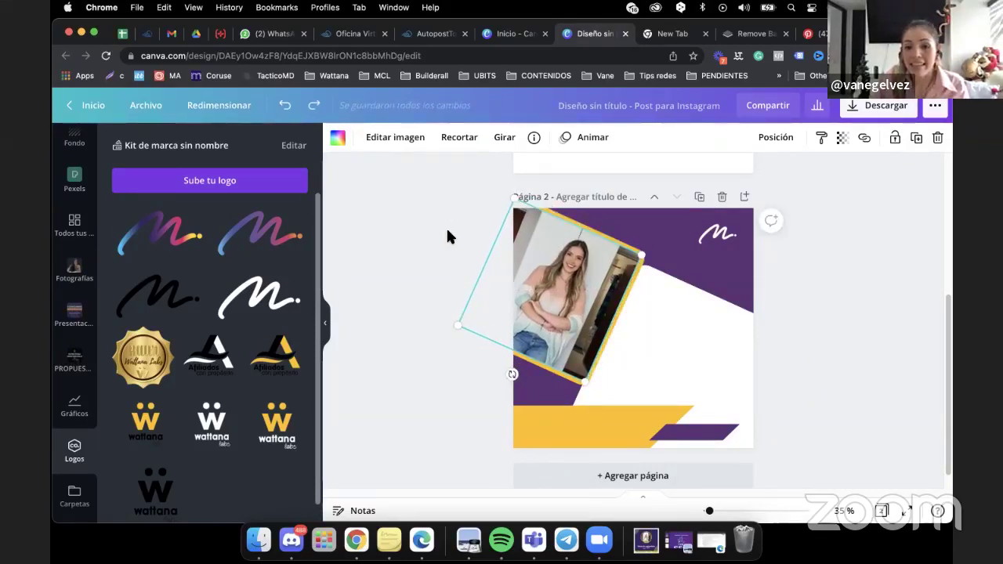
left_click_drag(464, 223, 599, 296)
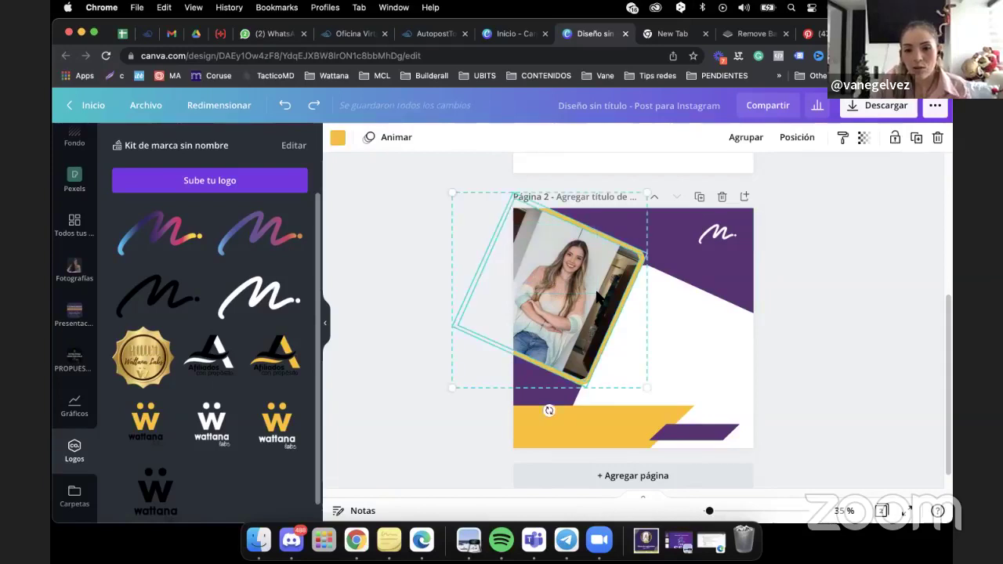
Group the woman's photo with its yellow frame and shift the photo slightly within it.
left_click(744, 141)
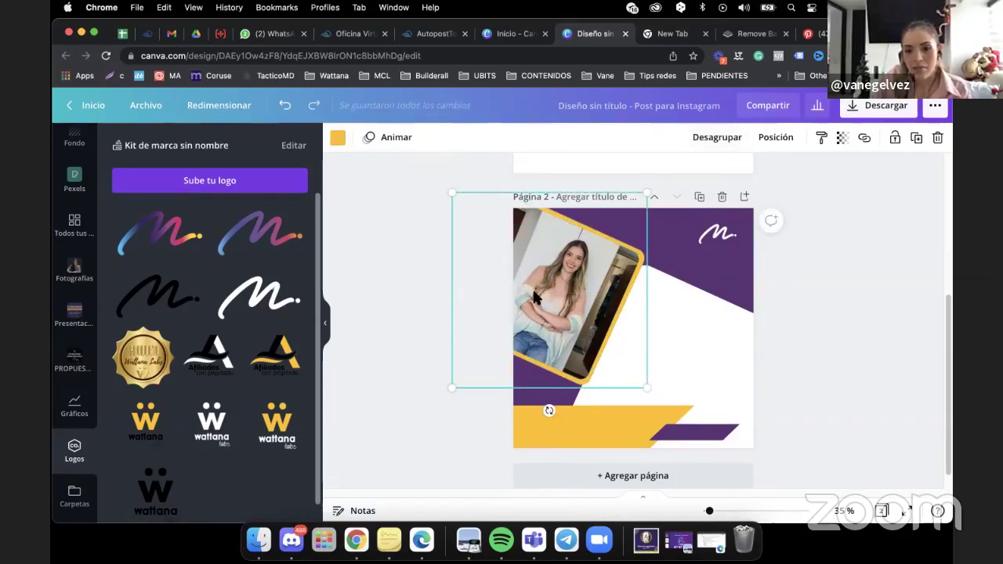
left_click_drag(533, 287, 549, 289)
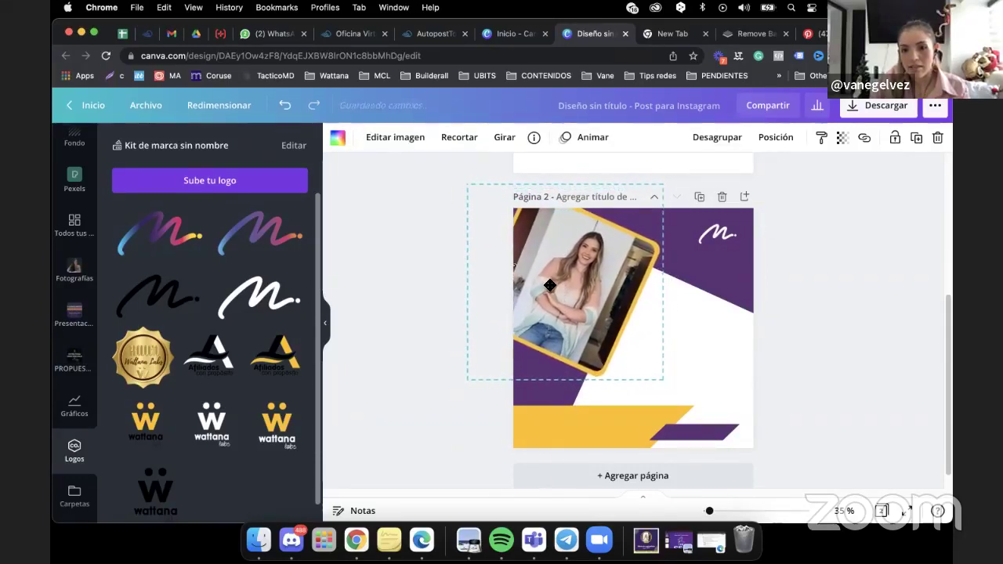
left_click(856, 298)
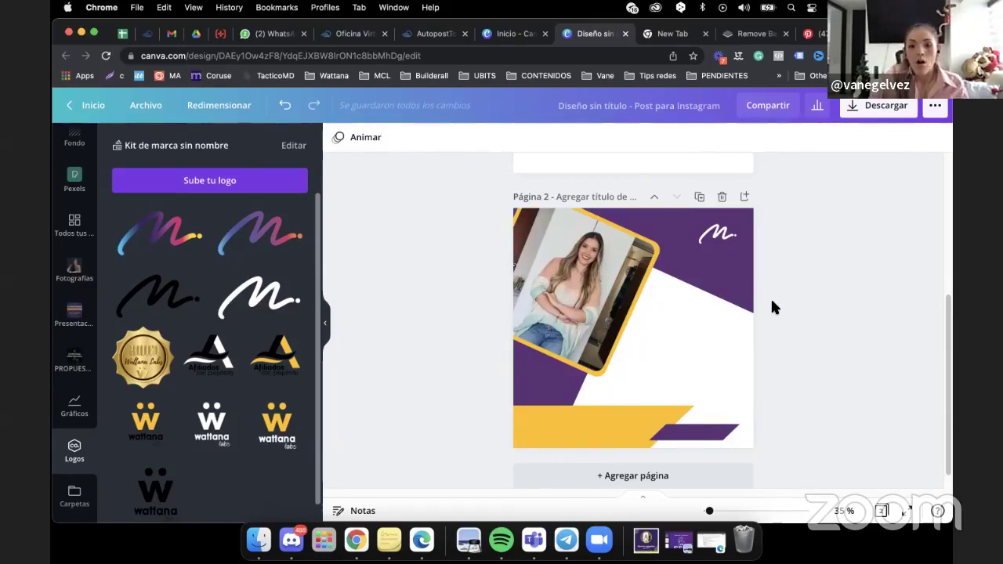
left_click(706, 322)
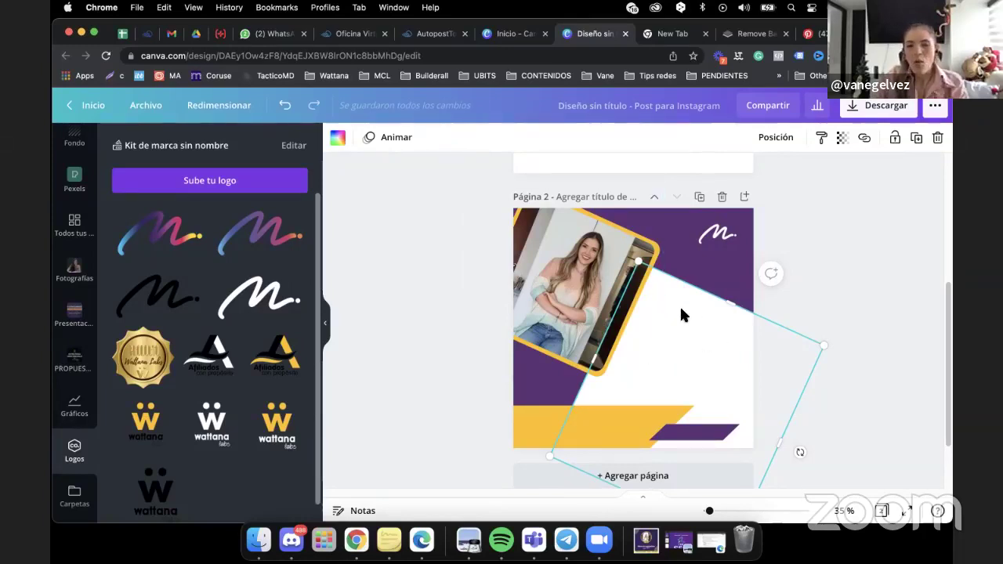
Lock the large white background shape and bring up the Texto panel.
left_click(894, 138)
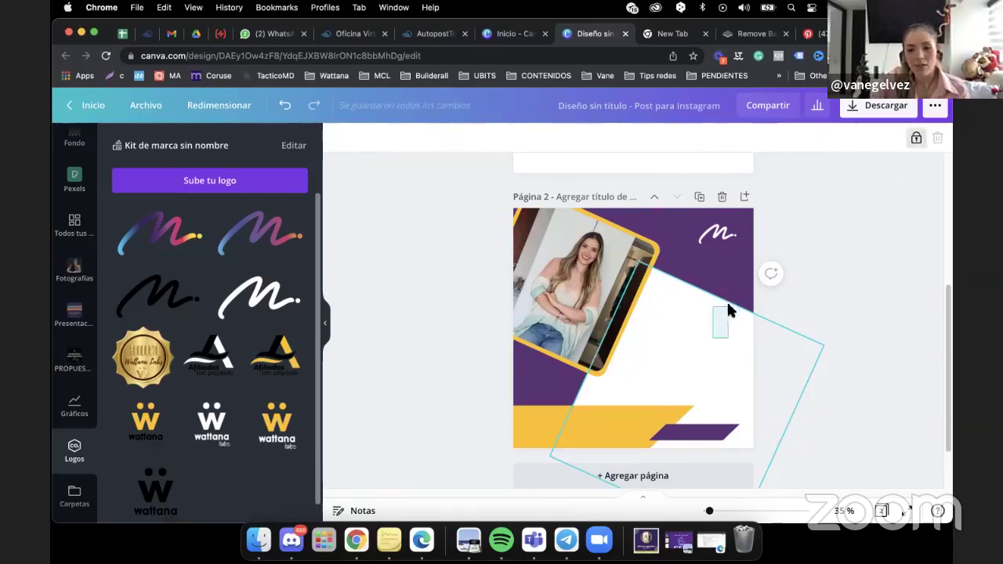
left_click_drag(681, 345, 675, 275)
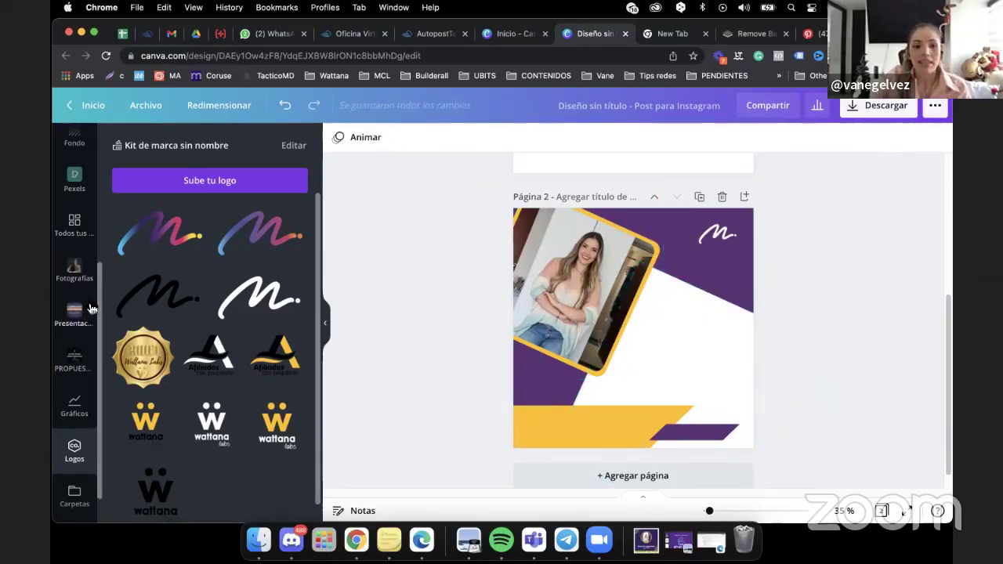
scroll(102, 314, "up", 4)
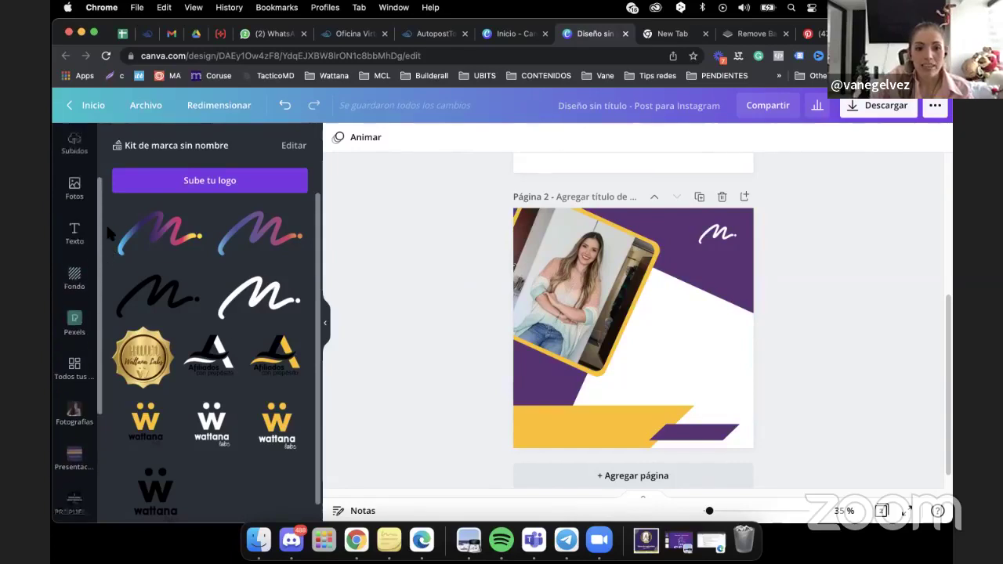
scroll(107, 212, "up", 2)
left_click(75, 282)
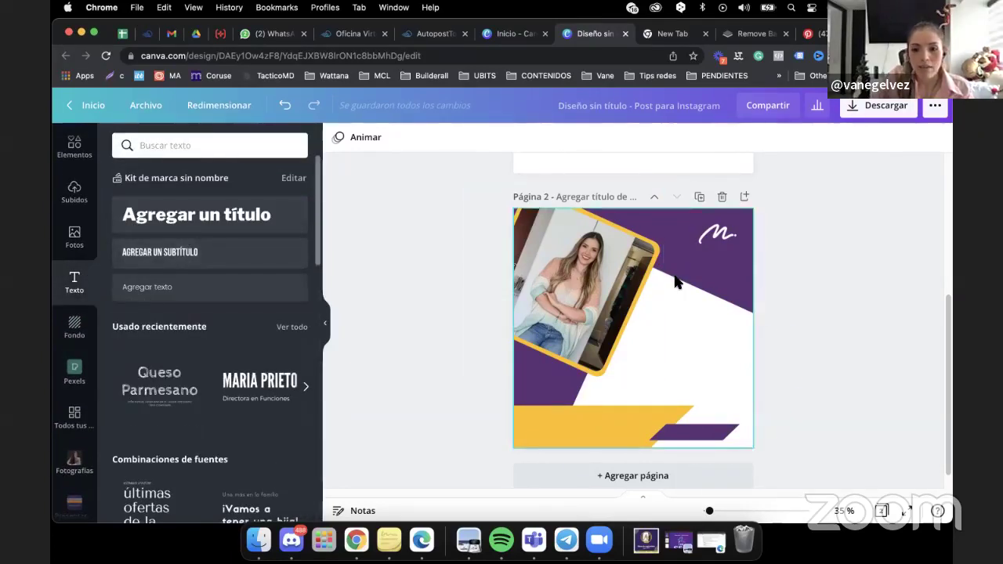
Add a new text box with T, enlarge it and move it onto the white area.
left_click(663, 307)
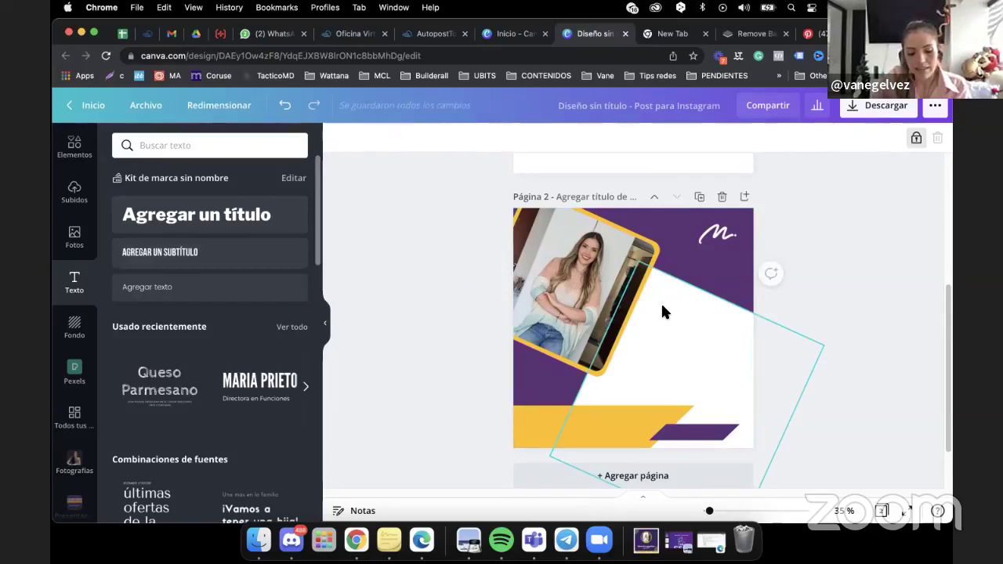
key("t")
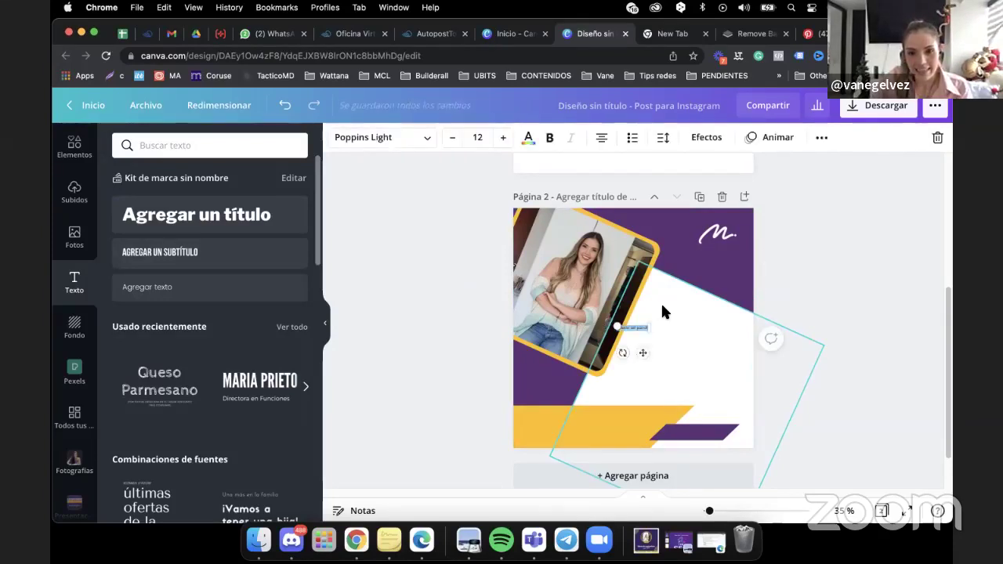
left_click_drag(643, 331, 707, 369)
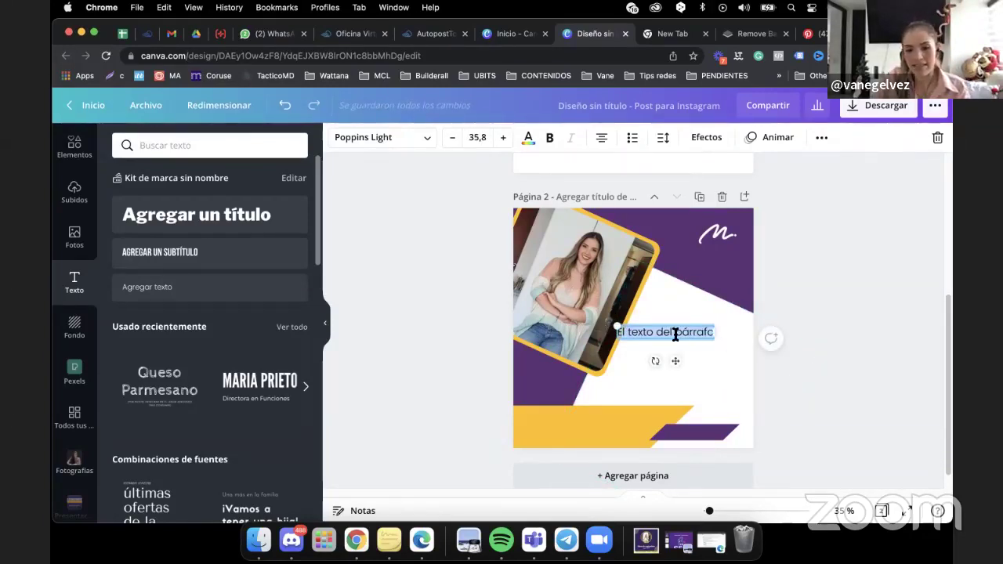
left_click(857, 277)
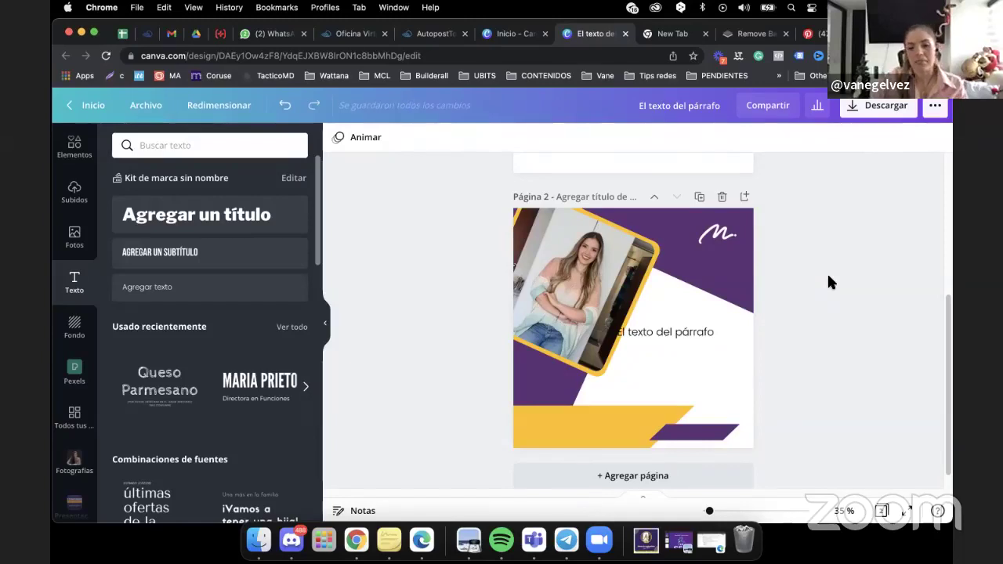
left_click_drag(667, 333, 683, 345)
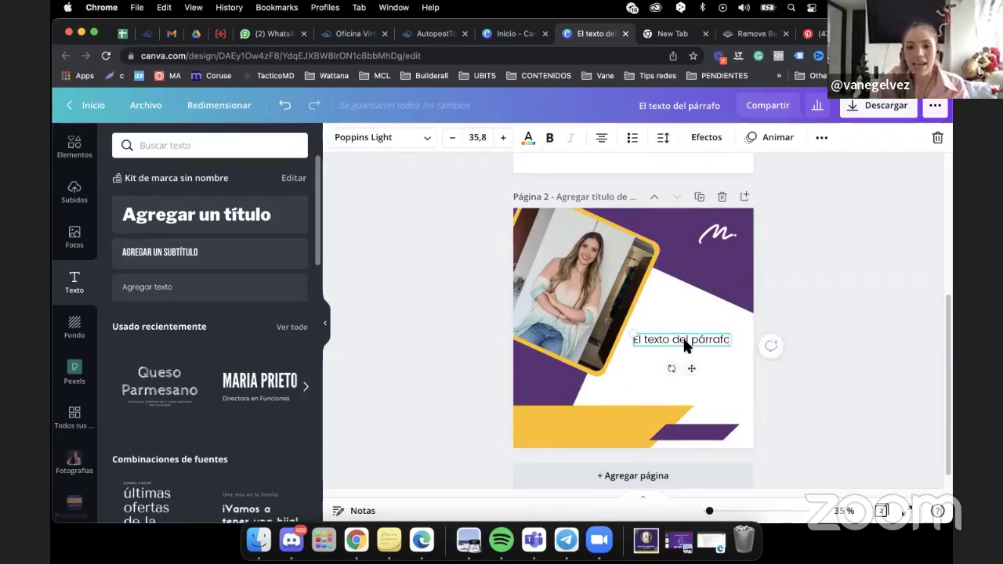
Replace the placeholder text with 'MARCA PERSONAL'.
left_click(678, 342)
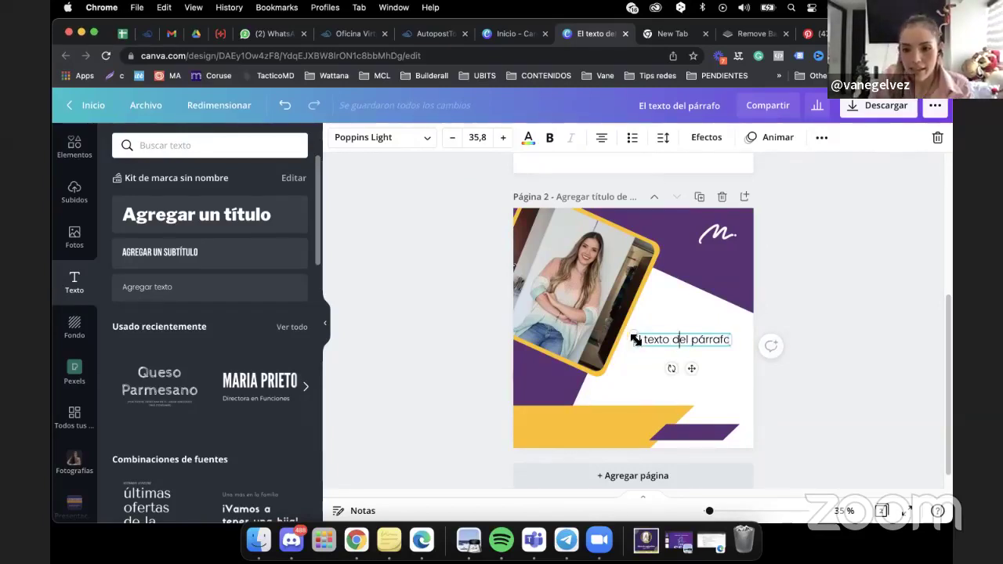
left_click_drag(634, 340, 712, 333)
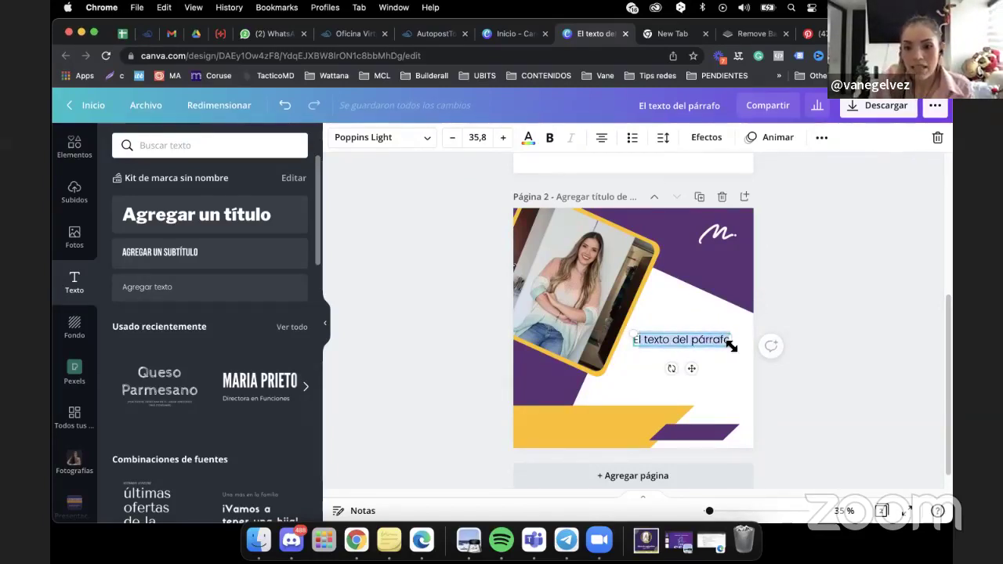
key("BackSpace")
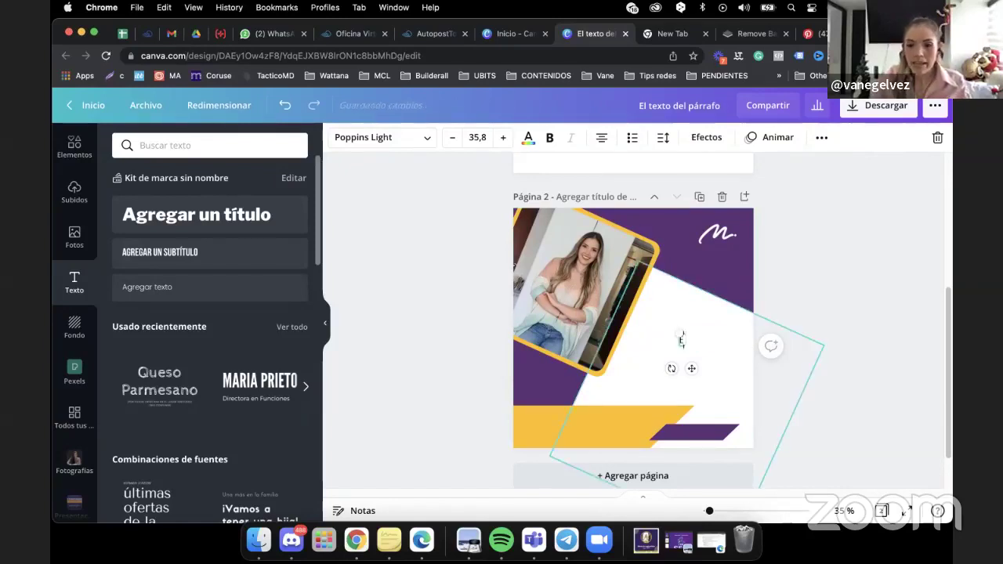
type("MA")
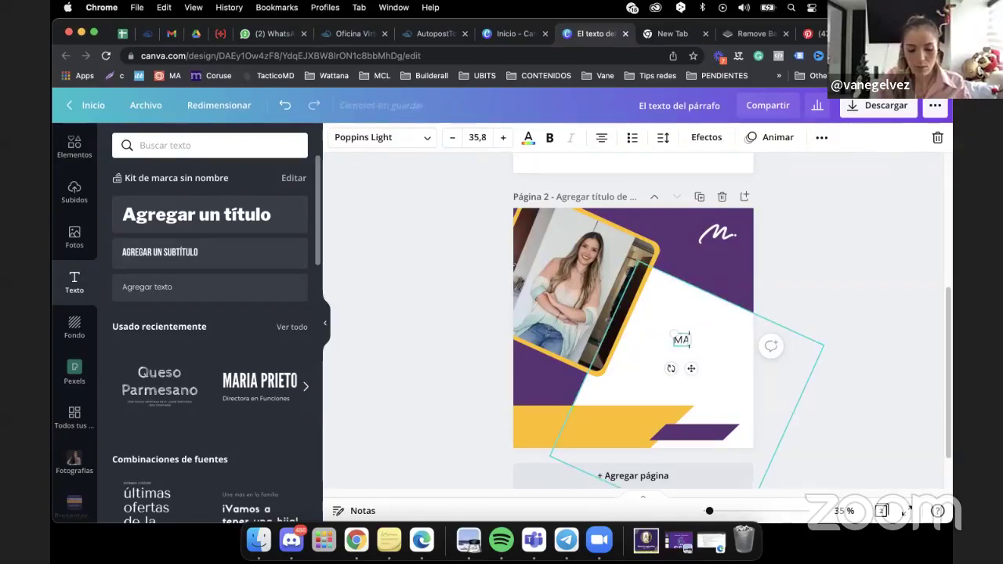
type("RCA PERSONAL")
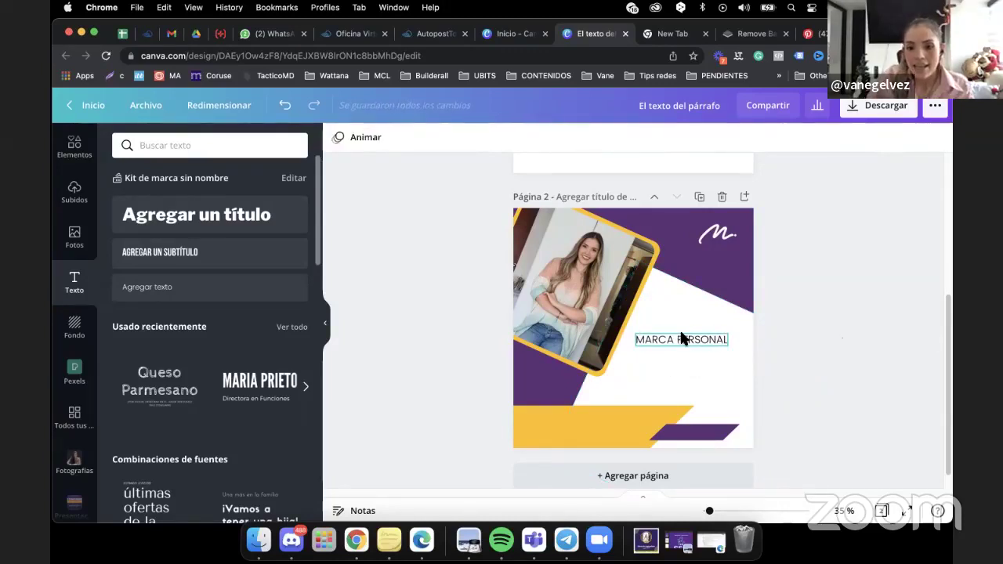
left_click(367, 140)
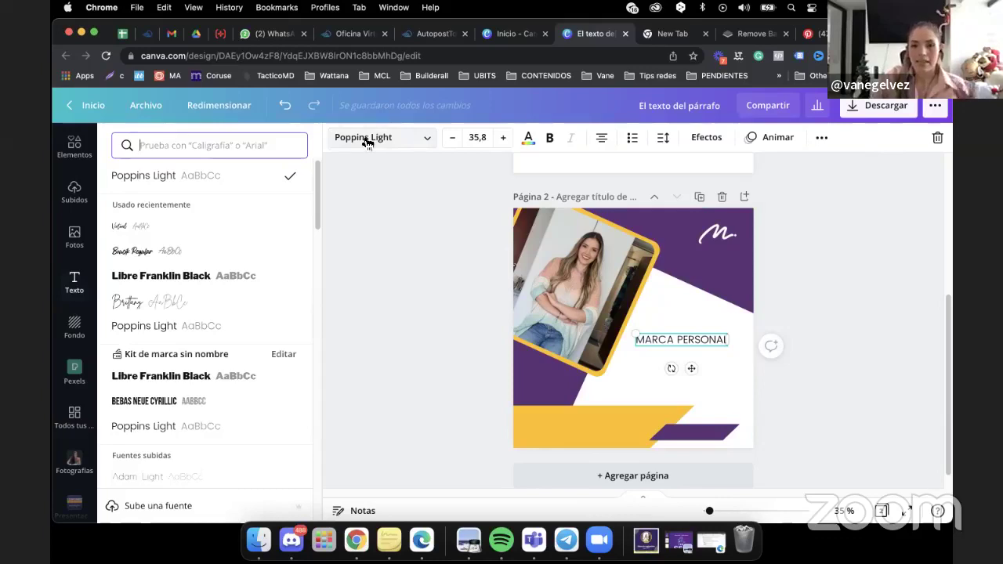
Set the headline in Libre Franklin Black, prefix it with 'CREA TU', and nudge it up-left.
left_click(148, 279)
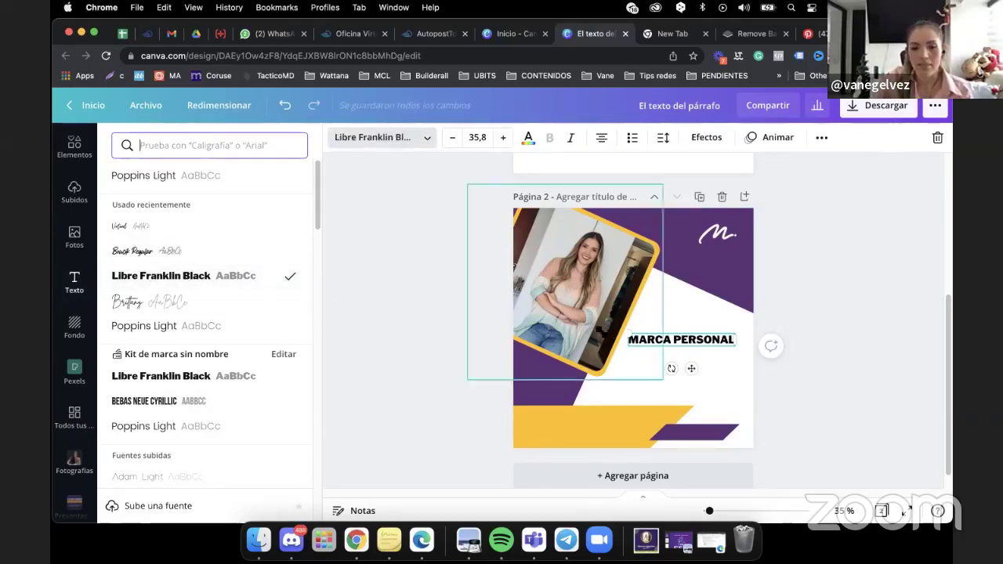
left_click(638, 341)
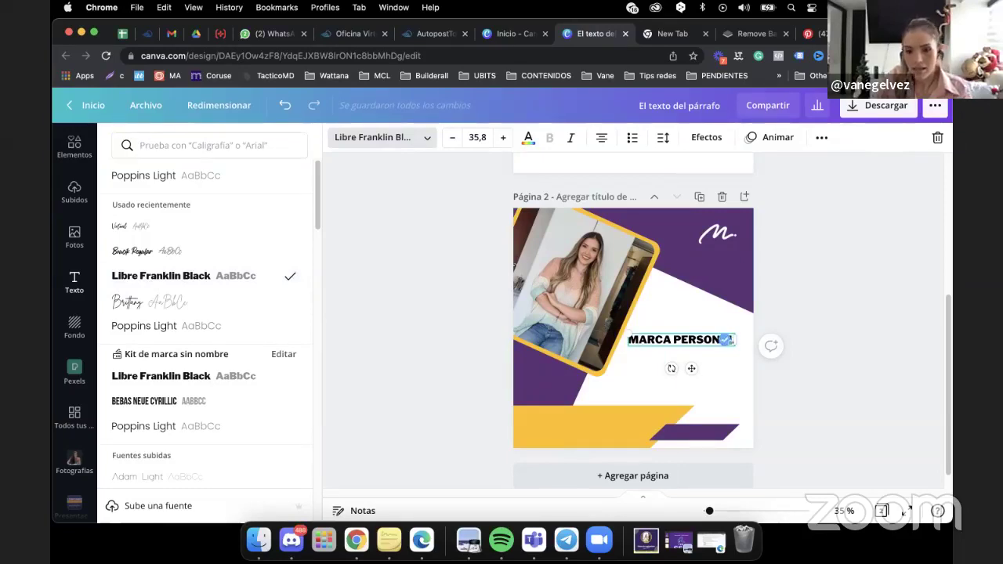
type("cre")
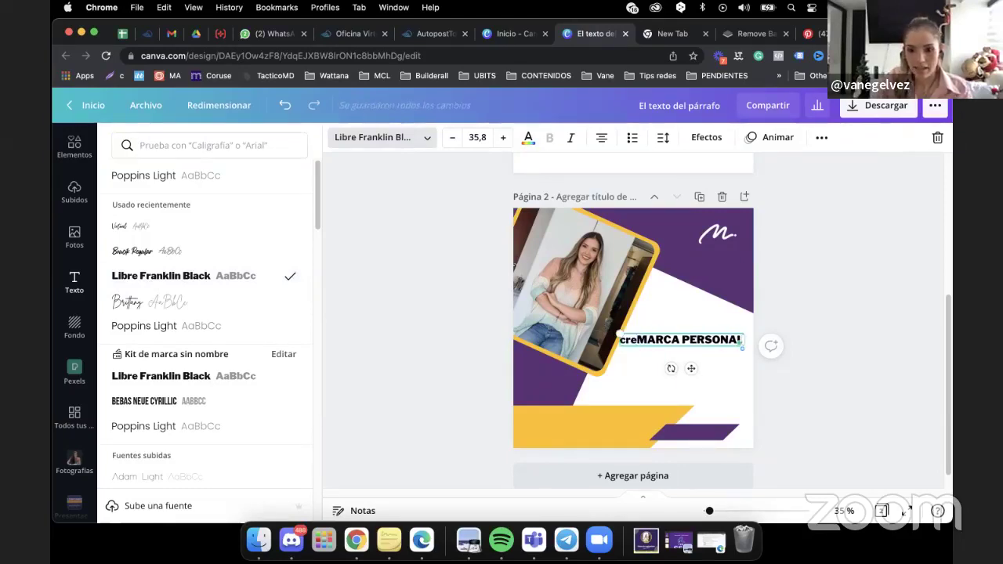
key("BackSpace")
key("BackSpace")
type("CREA TU")
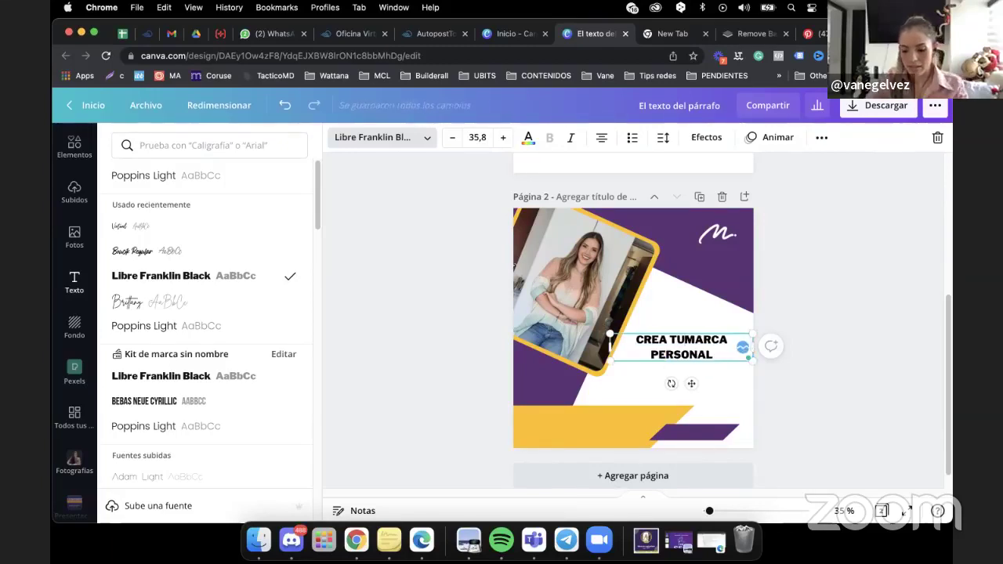
left_click(700, 337)
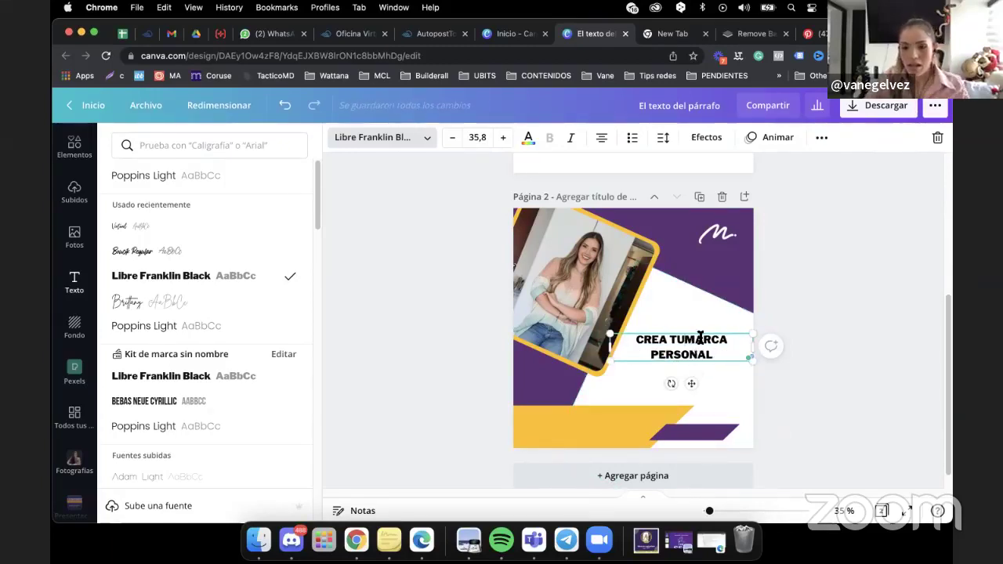
left_click(850, 299)
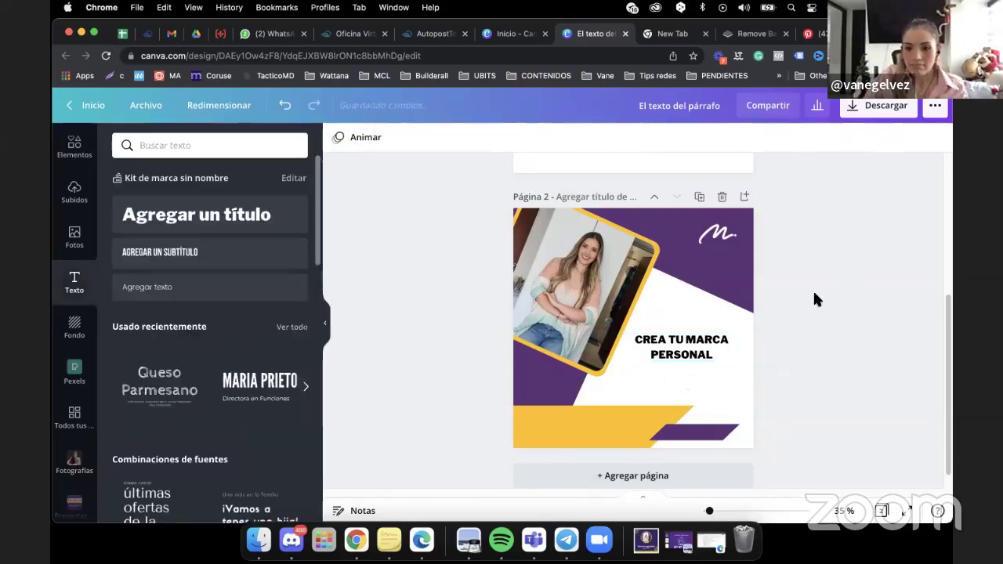
left_click_drag(694, 340, 703, 324)
key("super+9")
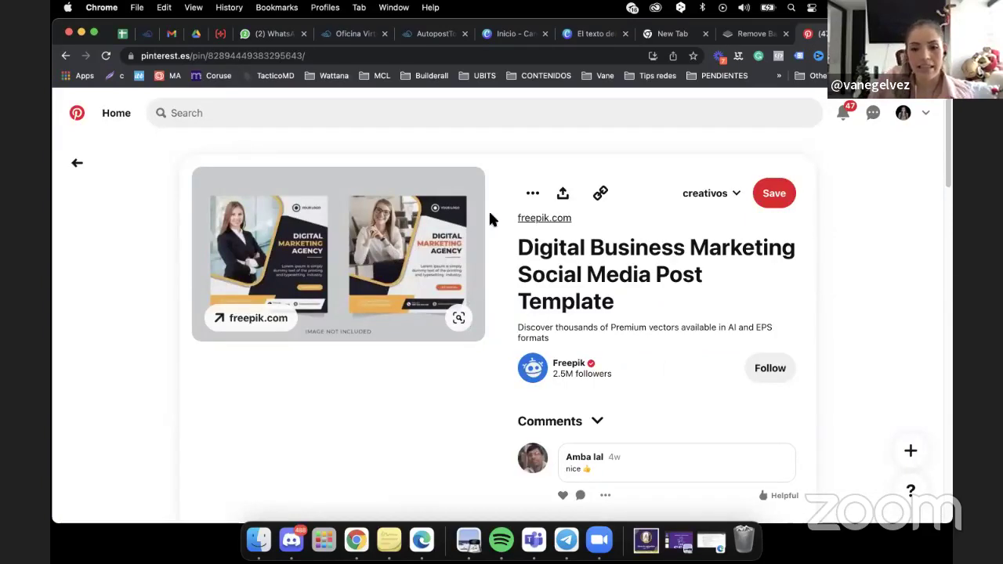
left_click(588, 34)
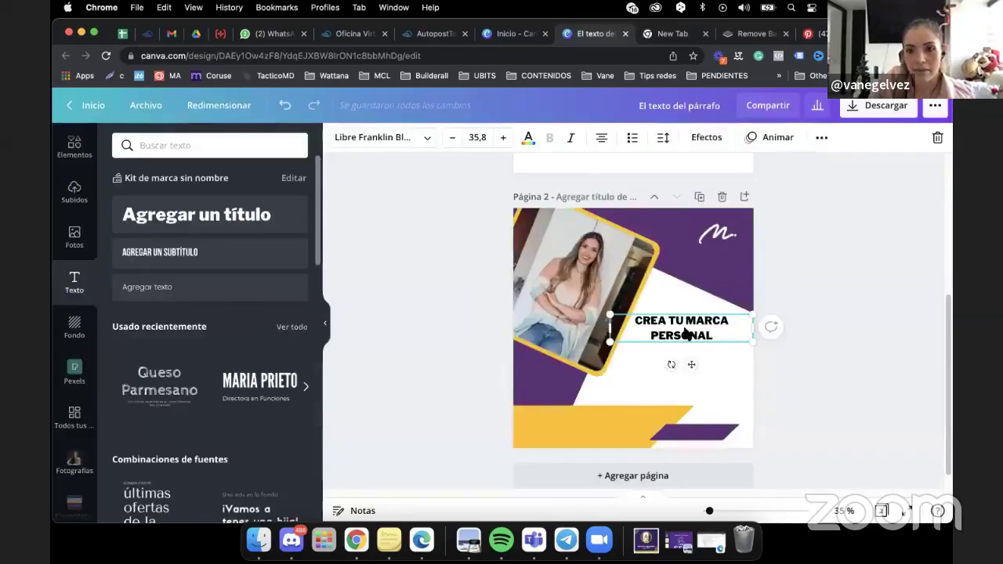
Right-align the headline, scale it to size 43,9 and set line spacing to 1,11.
left_click(600, 138)
left_click(600, 138)
left_click(600, 138)
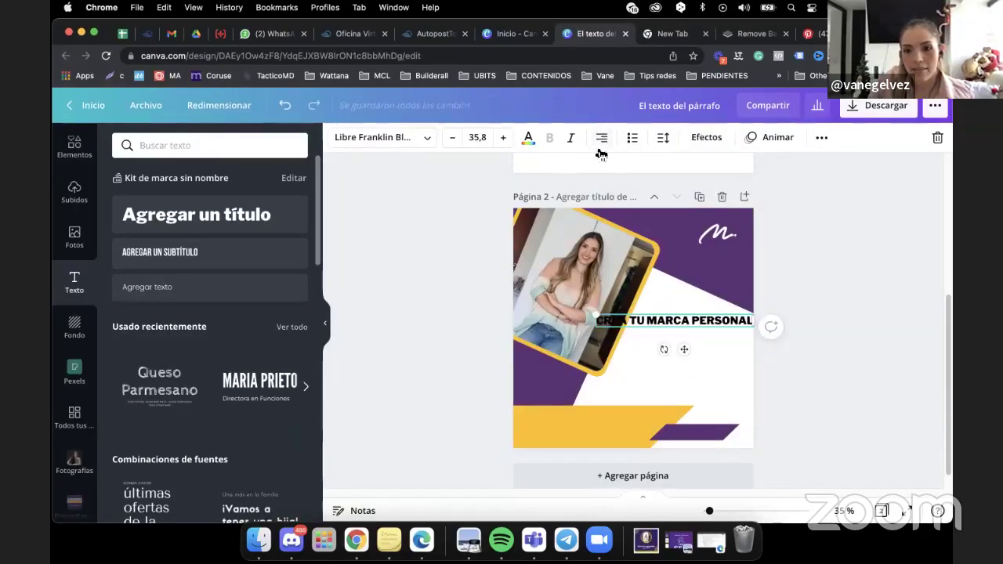
left_click_drag(759, 316, 708, 330)
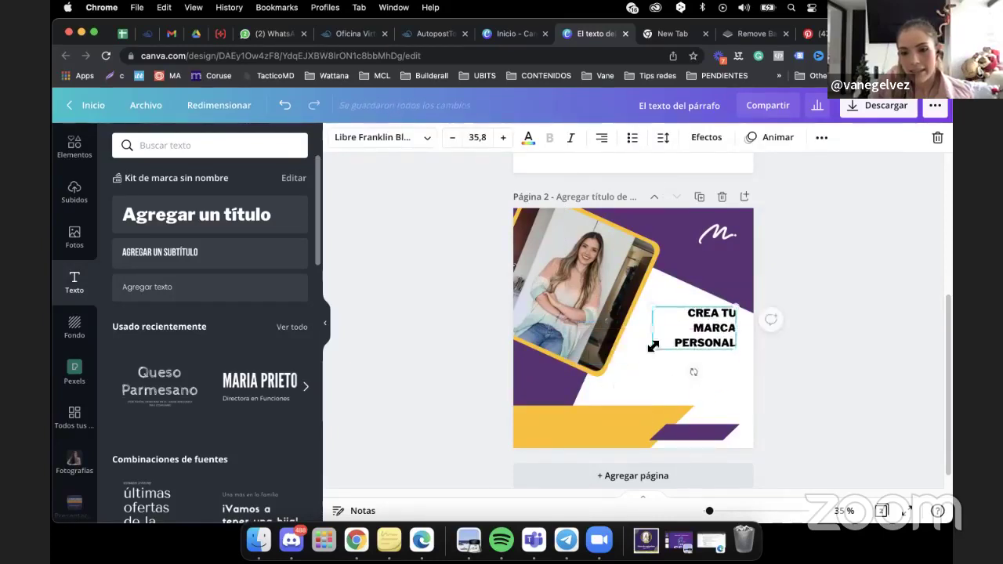
left_click_drag(654, 356, 632, 358)
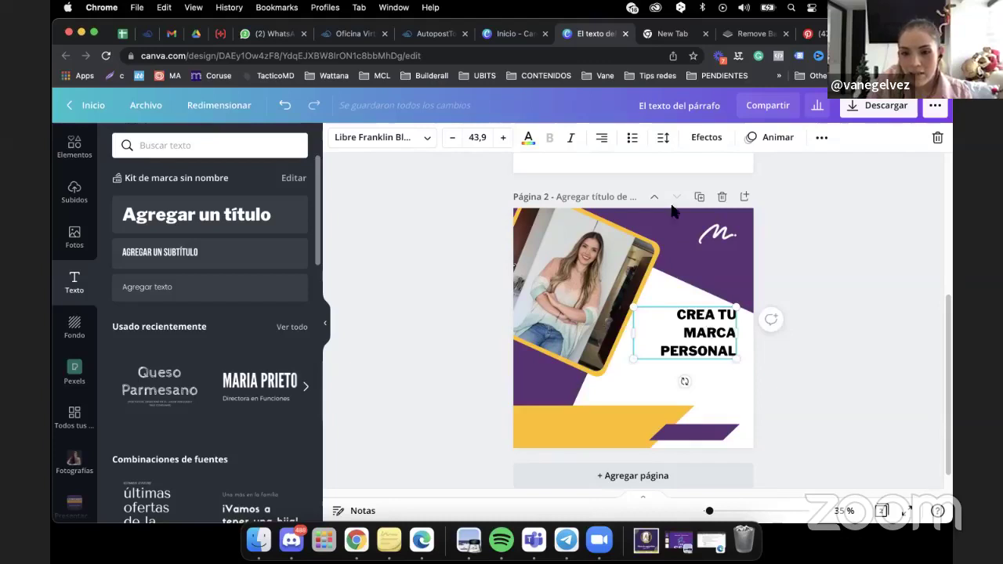
left_click(664, 137)
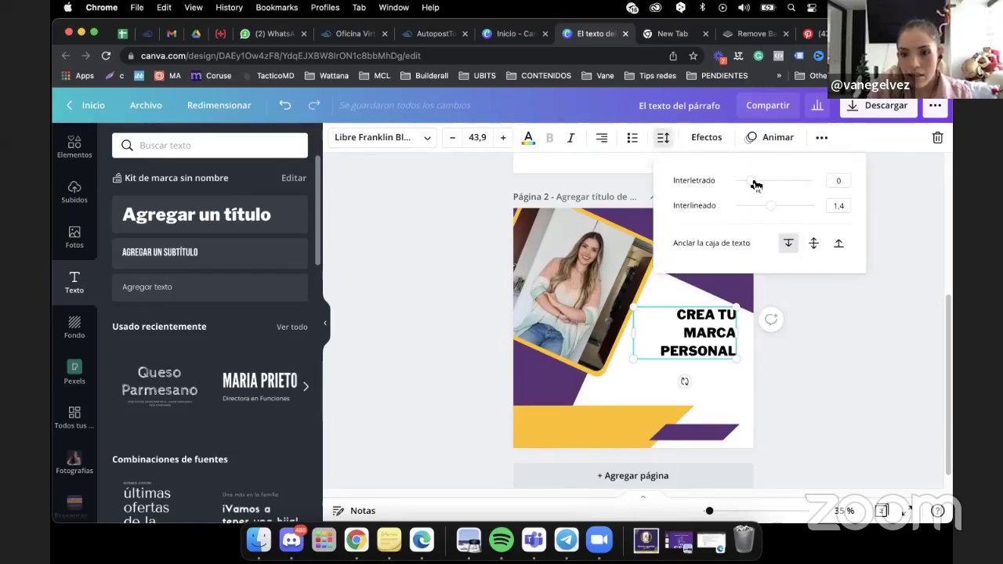
left_click_drag(772, 208, 756, 217)
Colour the headline with the purple document swatch and make the word MARCA cyan.
left_click(531, 138)
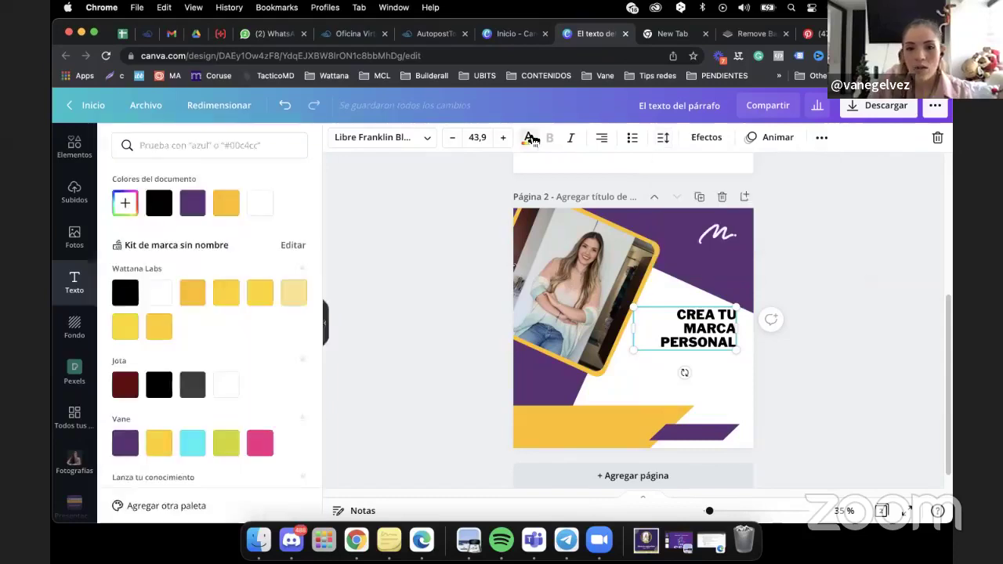
left_click(189, 210)
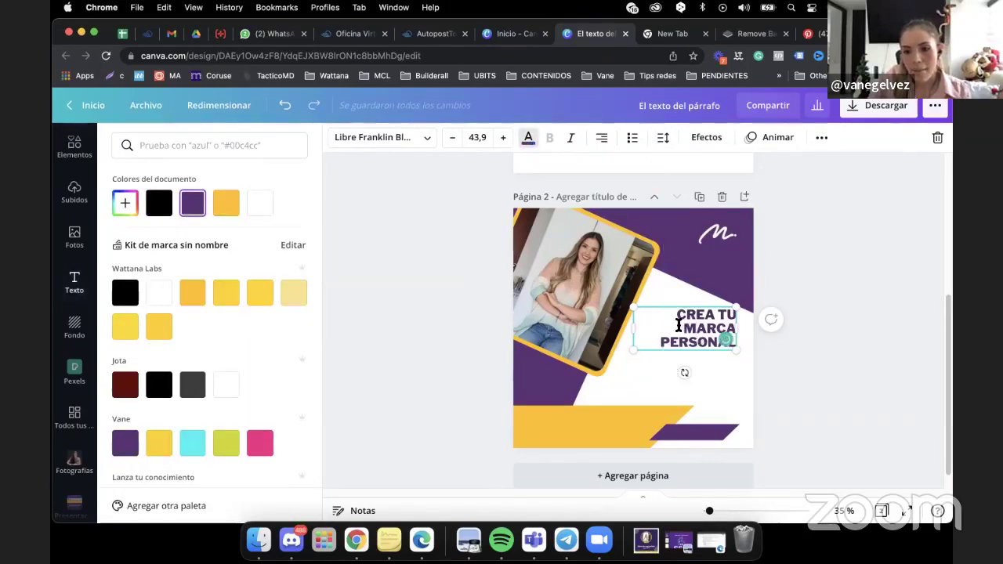
left_click_drag(678, 325, 735, 327)
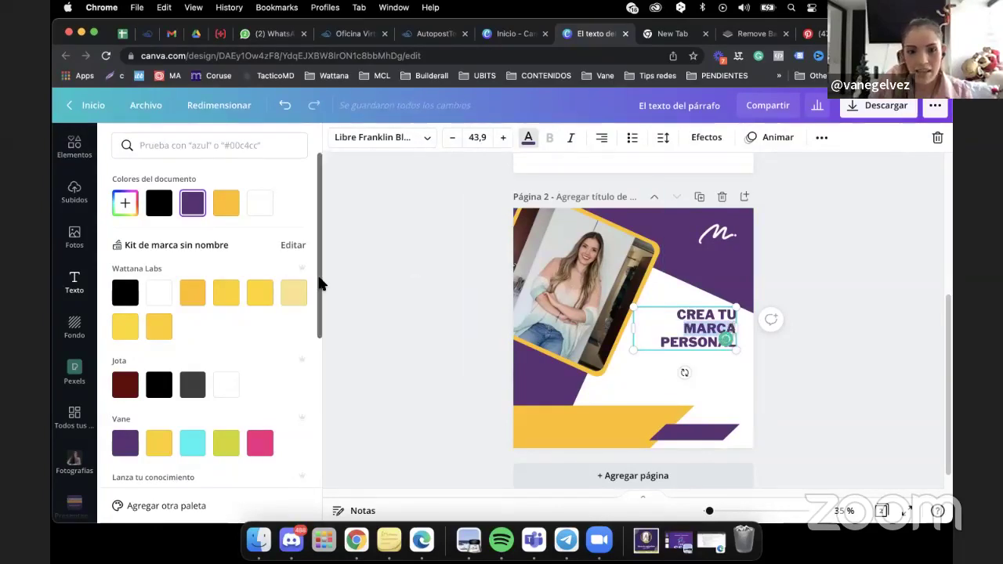
scroll(317, 313, "down", 3)
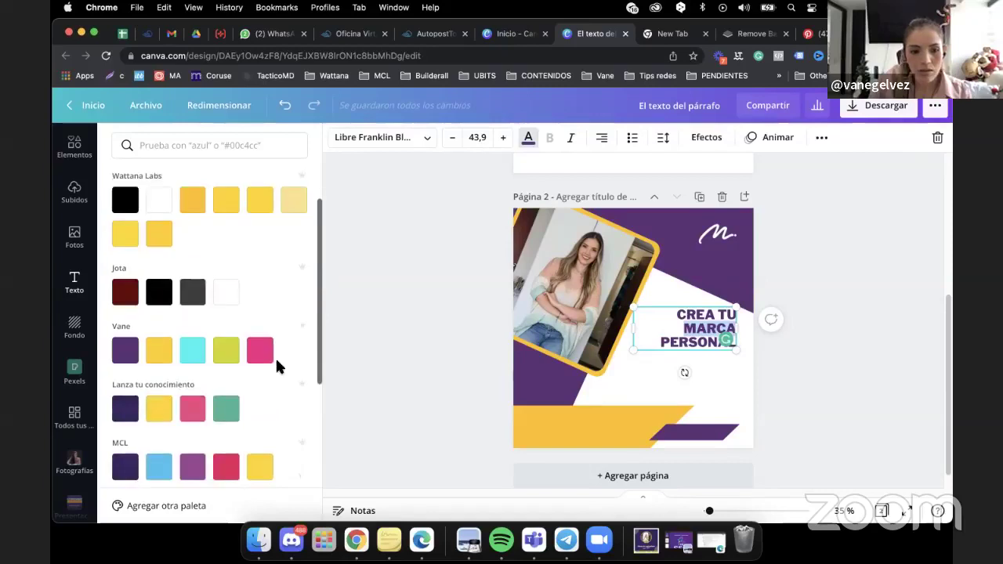
left_click(189, 359)
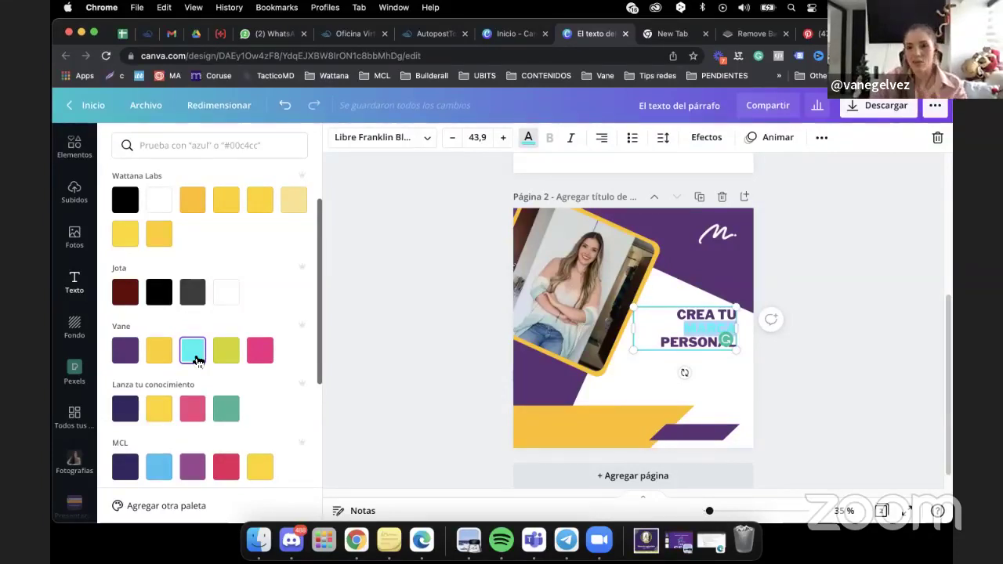
Recolour MARCA with the pink Vane swatch and nudge the headline slightly left.
left_click(699, 362)
left_click(709, 330)
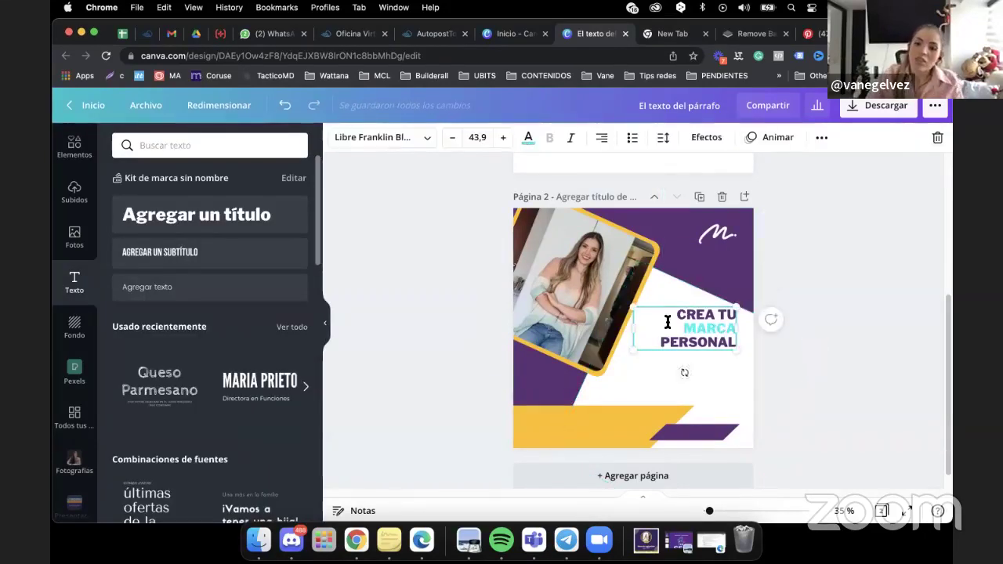
left_click_drag(693, 327, 728, 326)
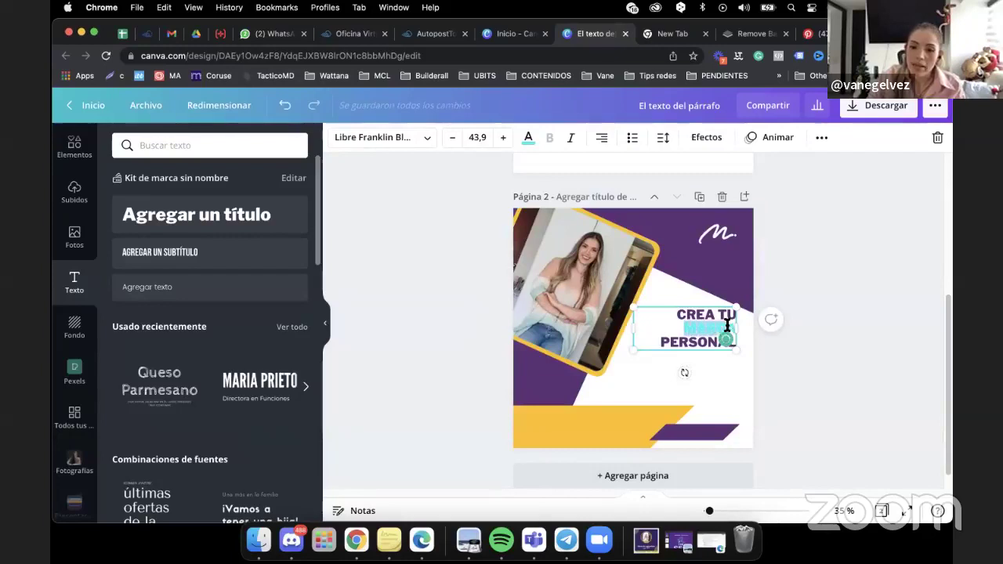
left_click(530, 140)
left_click(259, 444)
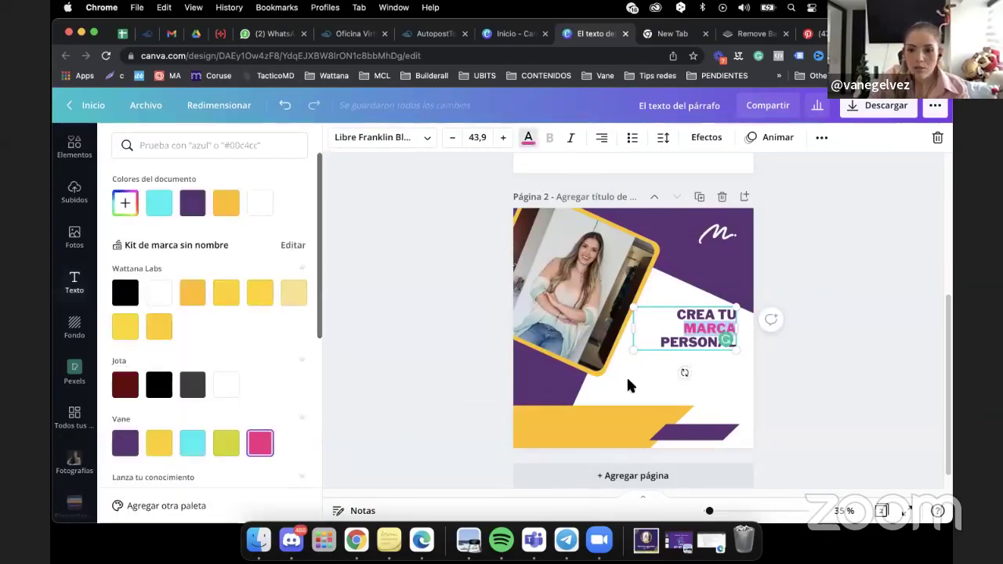
left_click(710, 263)
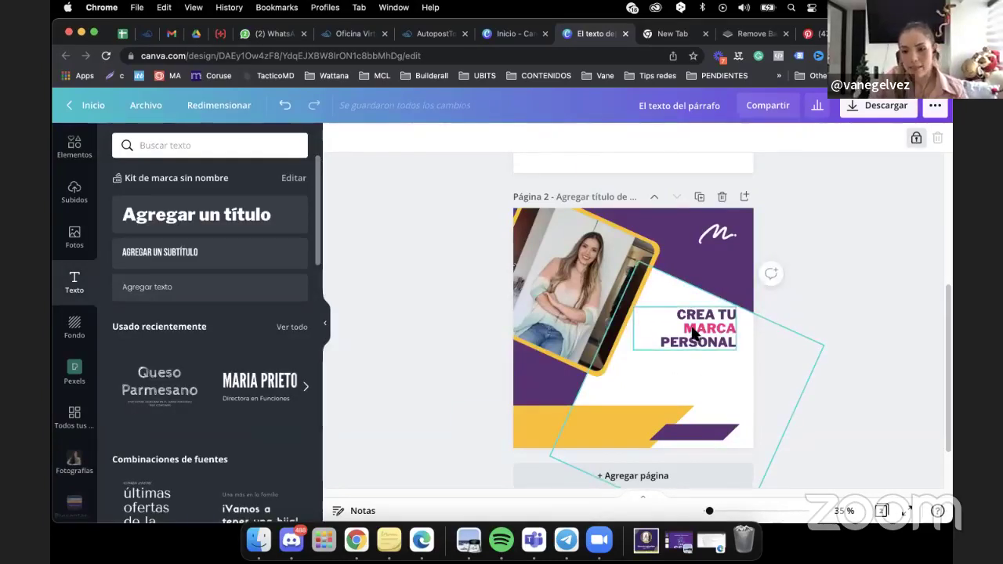
left_click_drag(693, 334, 685, 334)
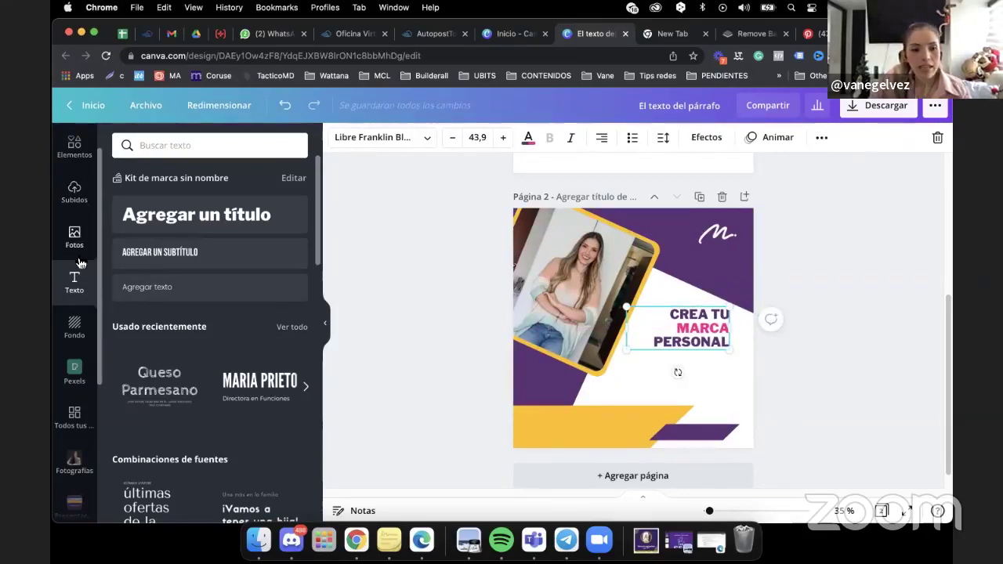
Add a plain straight line from Líneas y formas and position it under PERSONAL.
left_click(75, 147)
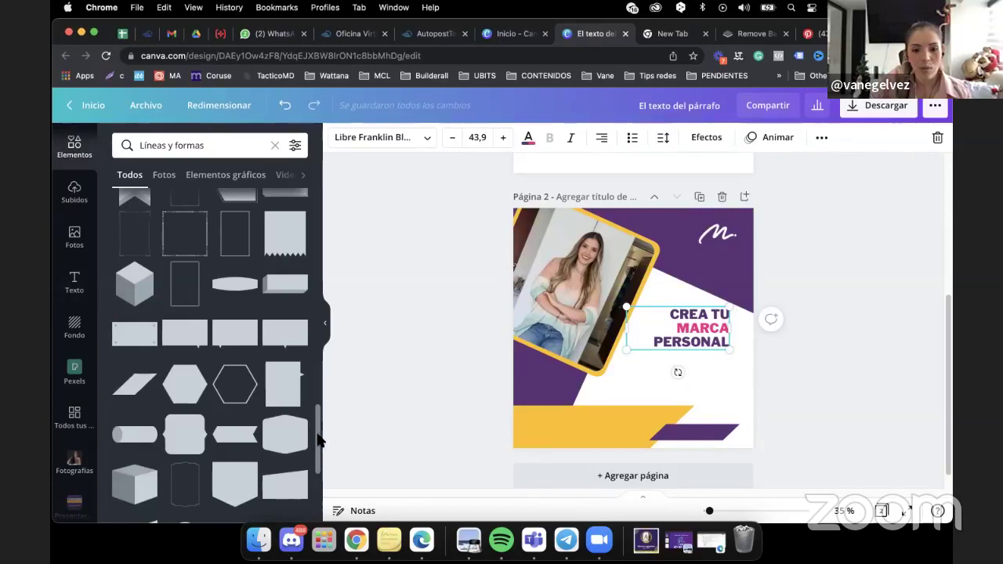
left_click_drag(320, 441, 326, 229)
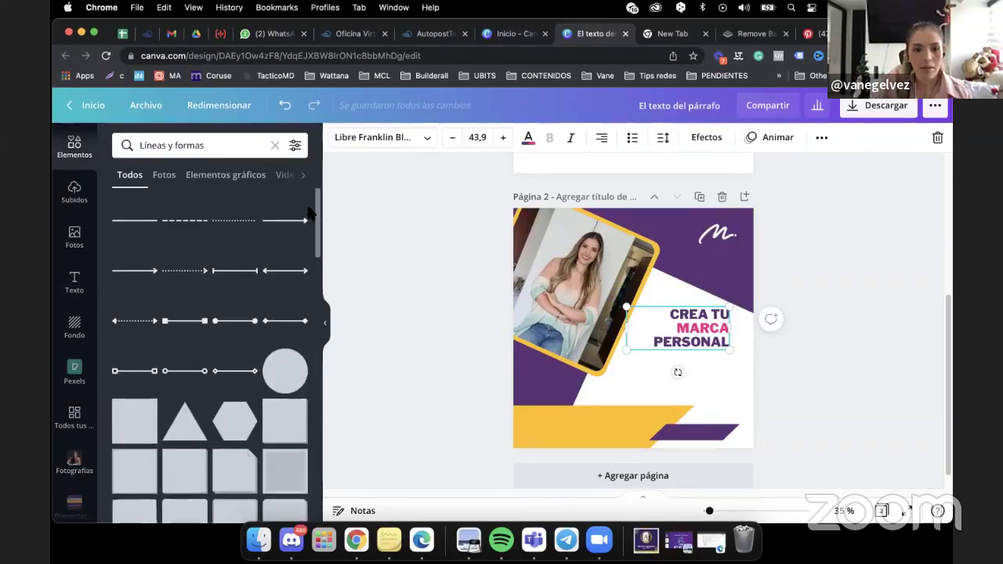
left_click(141, 228)
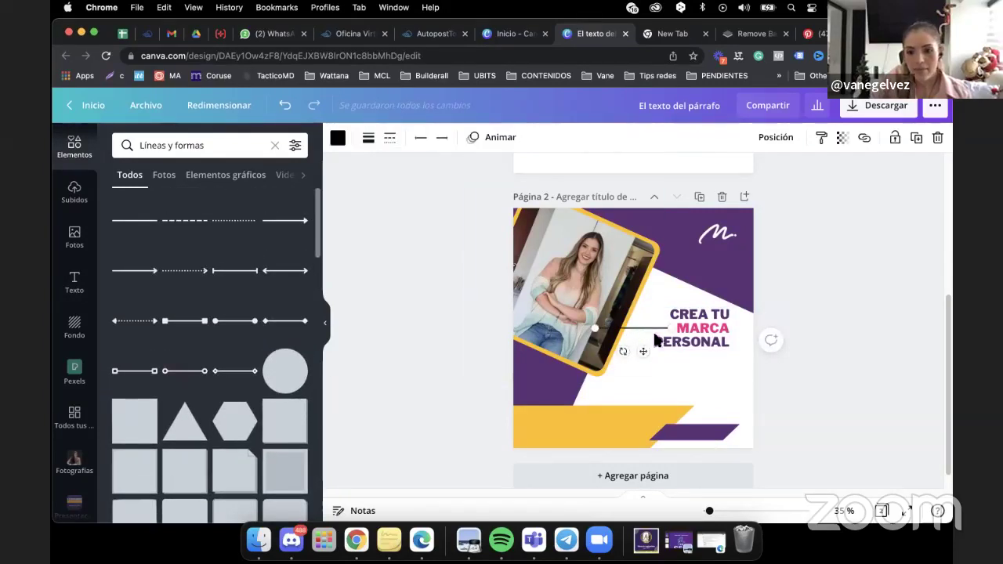
left_click_drag(657, 339, 699, 355)
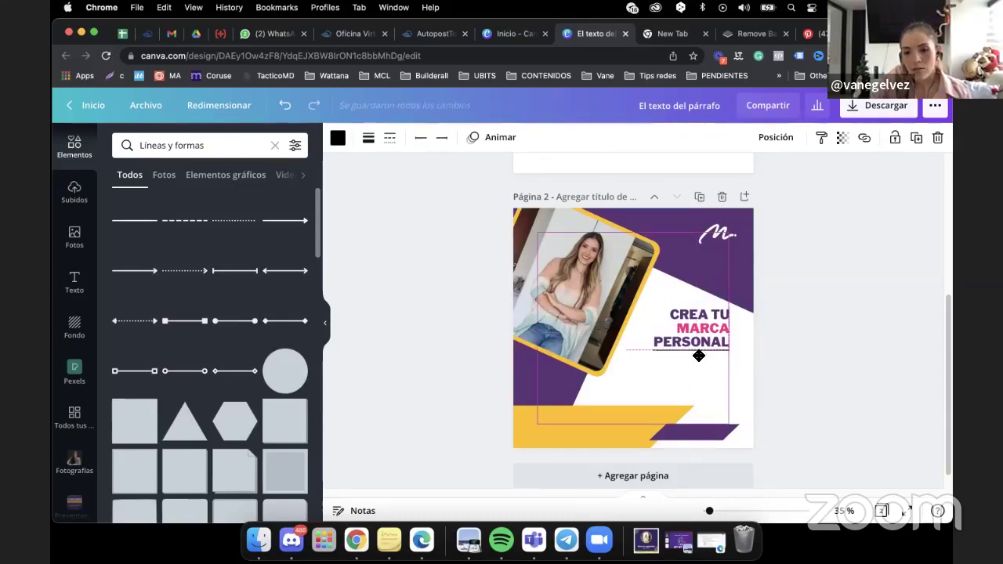
left_click(370, 138)
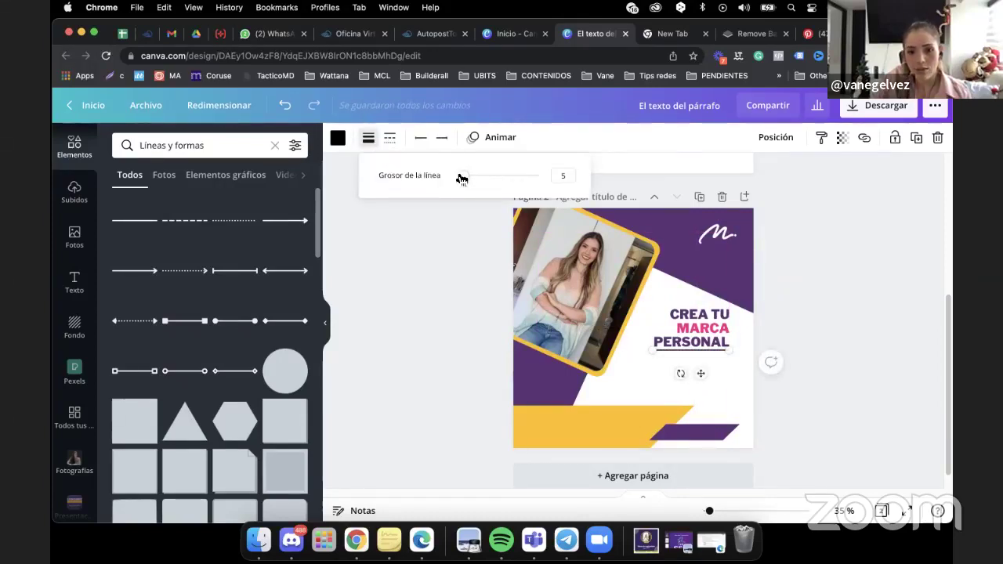
Colour the underline with the pink Vane swatch and turn on the page rulers (Shift+R).
left_click(338, 139)
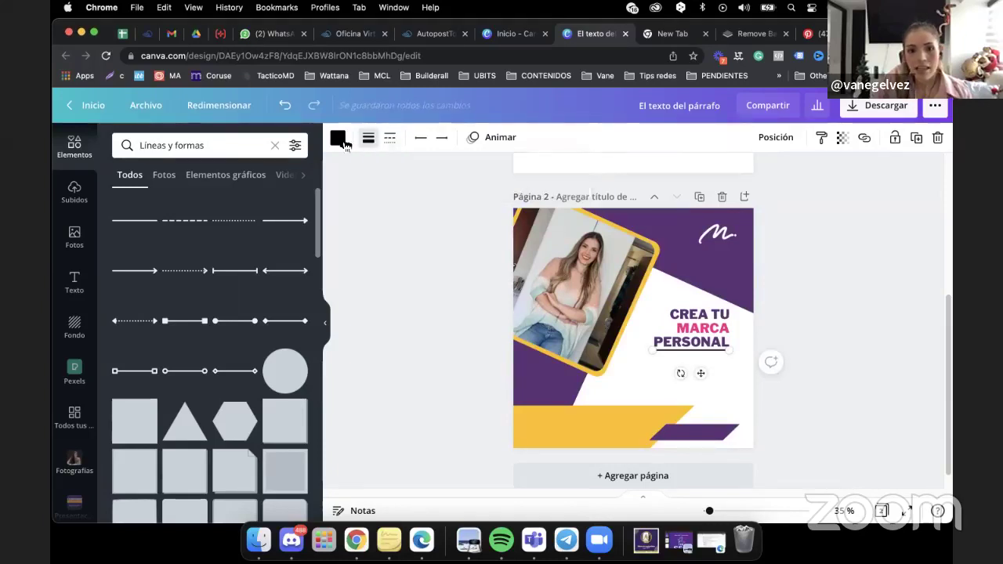
left_click(253, 448)
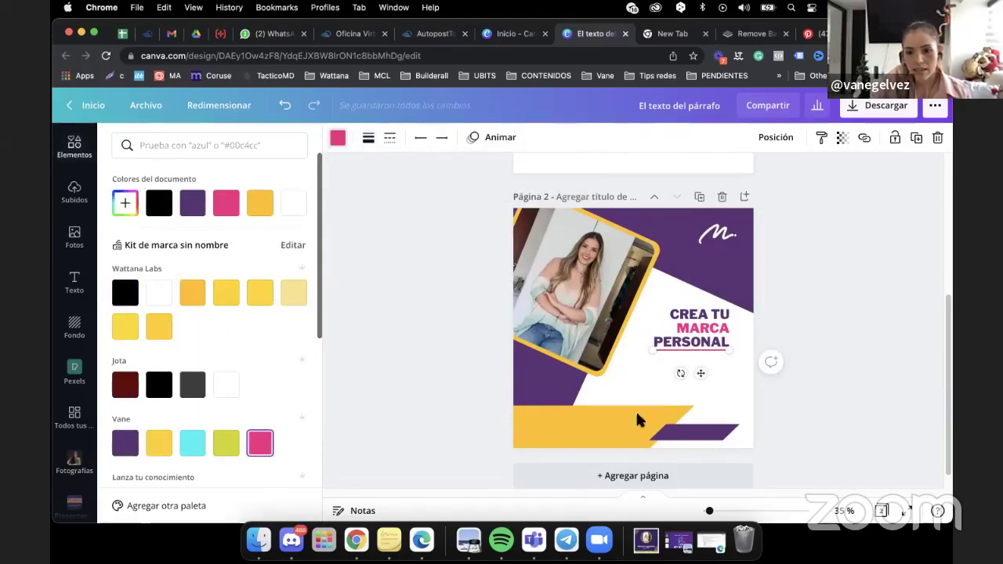
key("Escape")
left_click(914, 333)
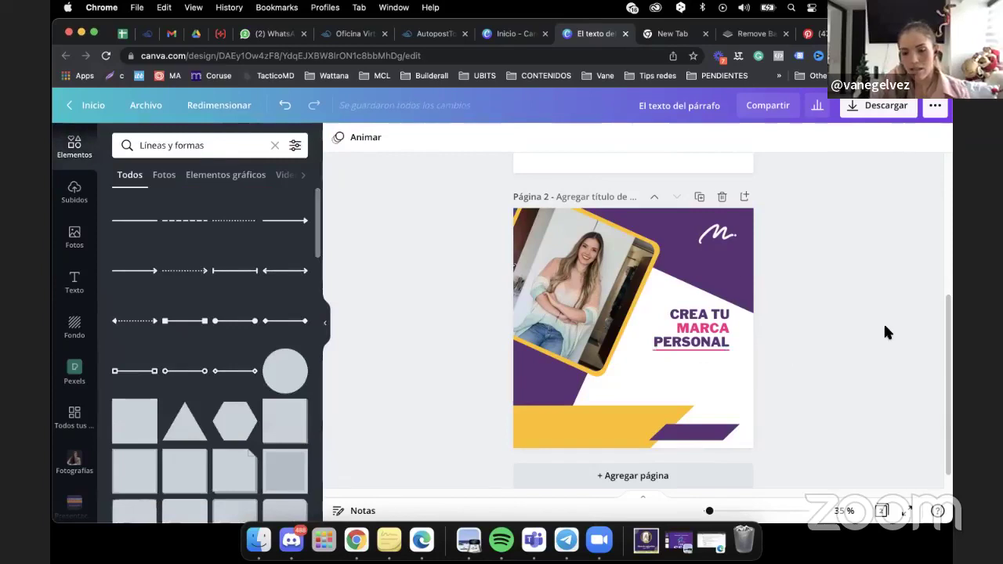
left_click(679, 381)
key("shift+r")
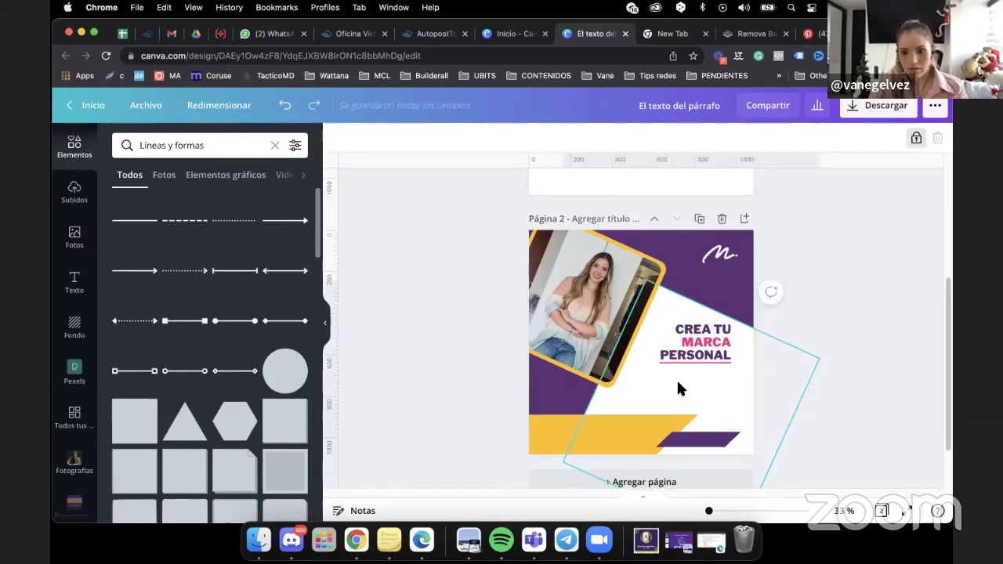
key("Escape")
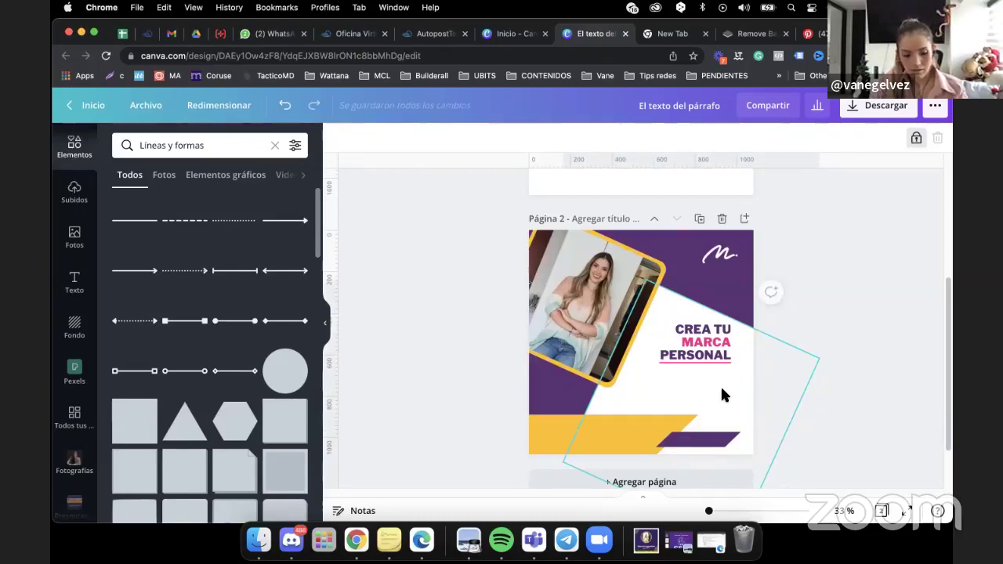
Add a paragraph text box below PERSONAL reading 'Reto crea tu marca digital en 30 dias'.
key("t")
left_click(882, 302)
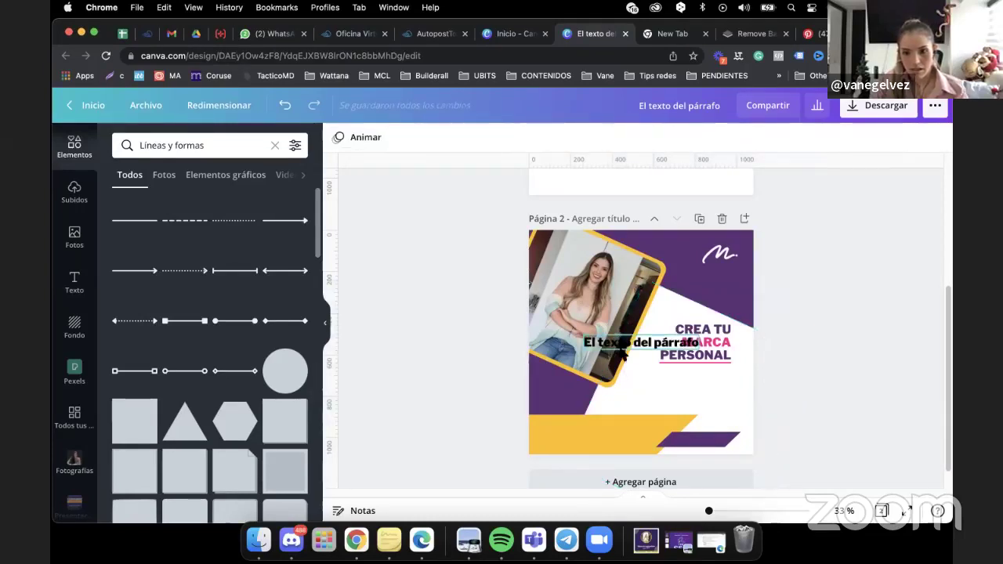
left_click_drag(617, 338, 663, 382)
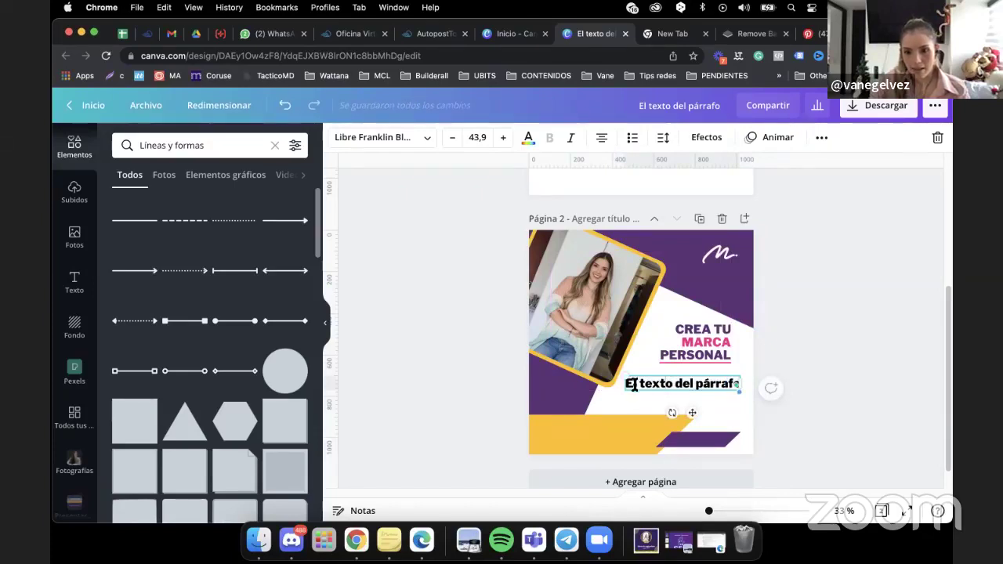
left_click_drag(633, 383, 721, 386)
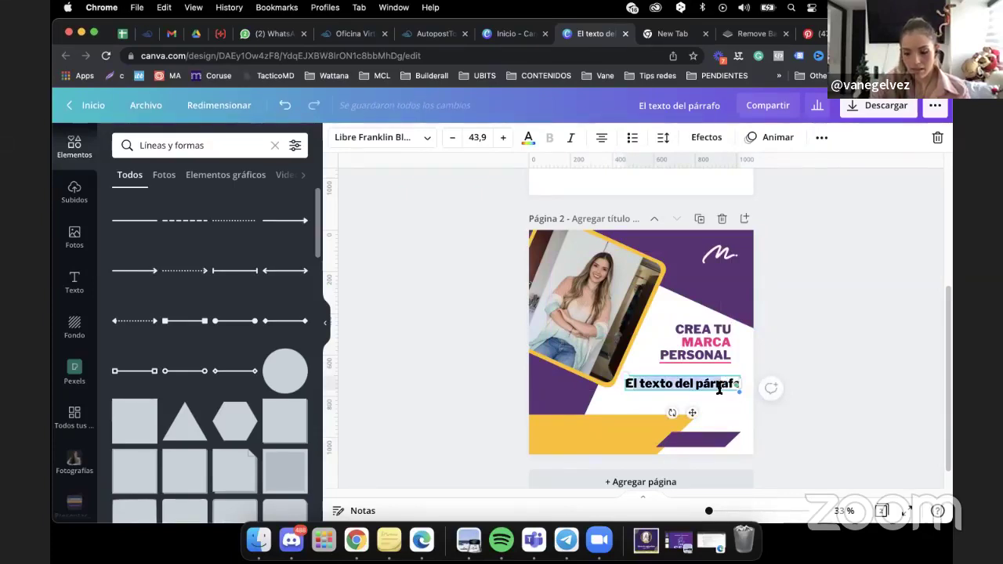
key("BackSpace")
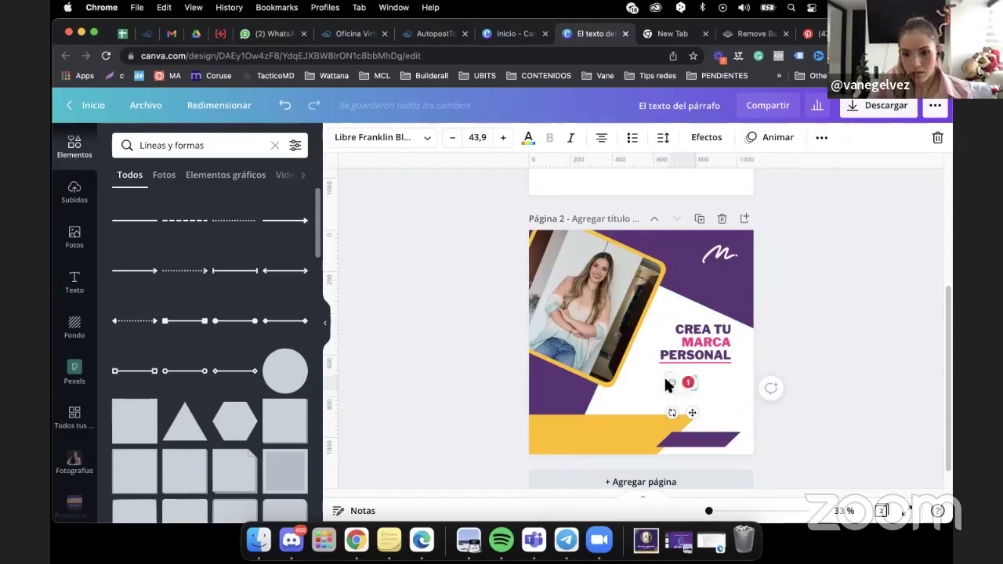
key("BackSpace")
key("BackSpace")
key("BackSpace")
key("BackSpace")
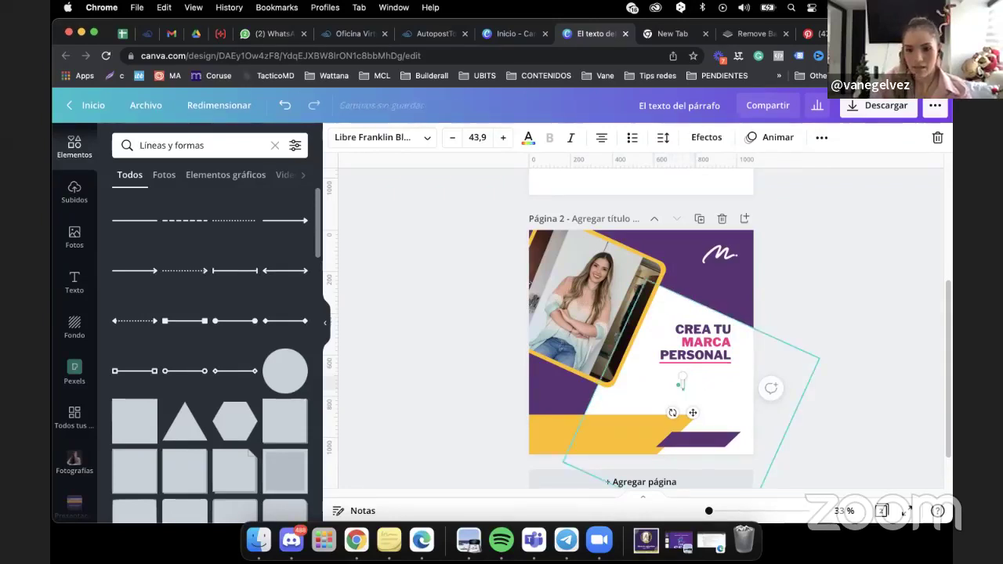
type("Reto")
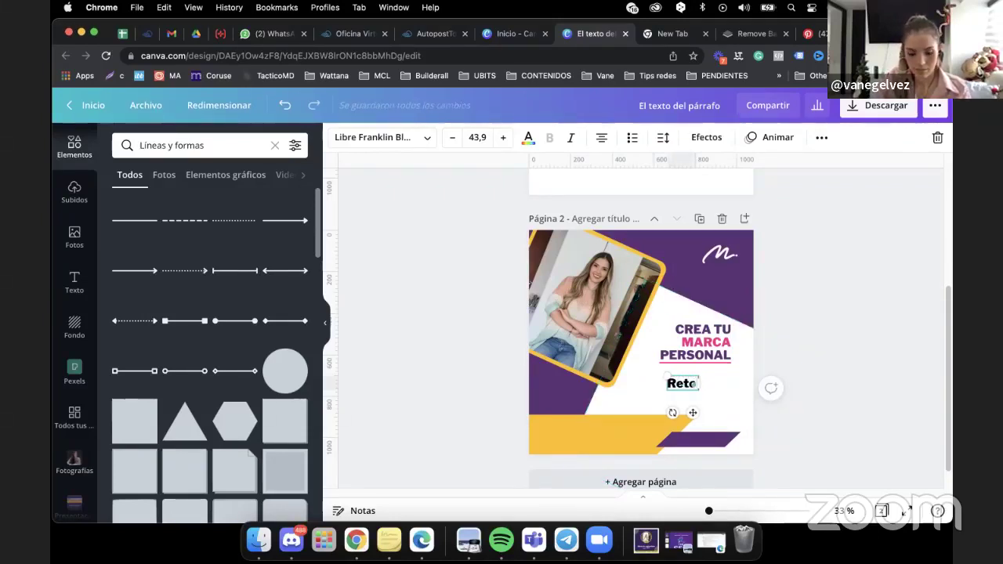
type(" cr")
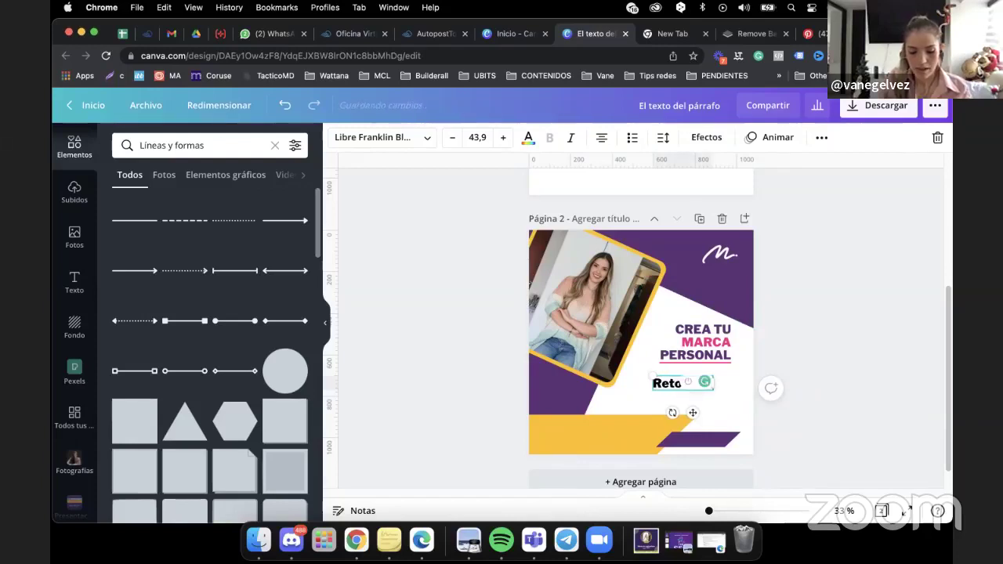
type("ea tu marca")
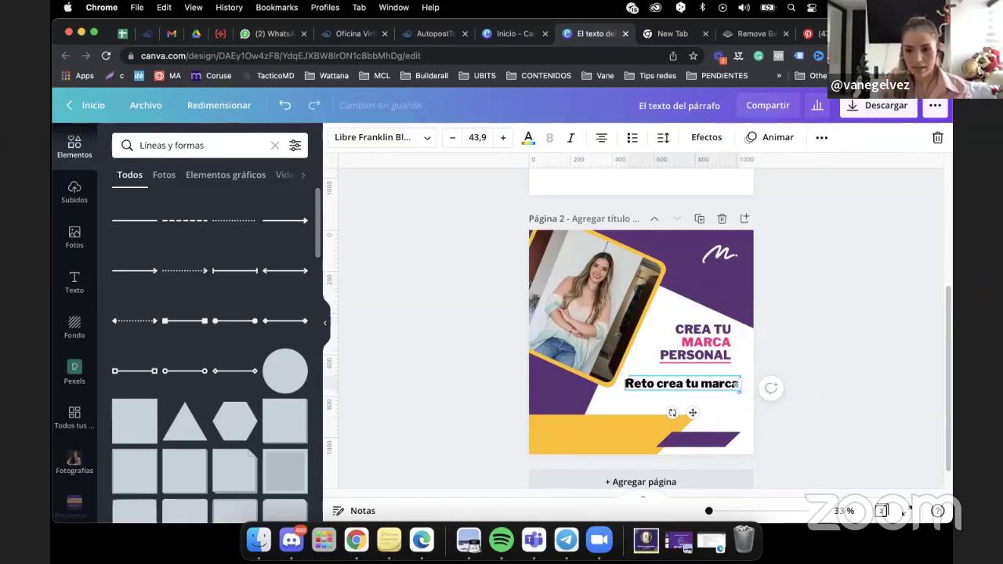
type(" digital")
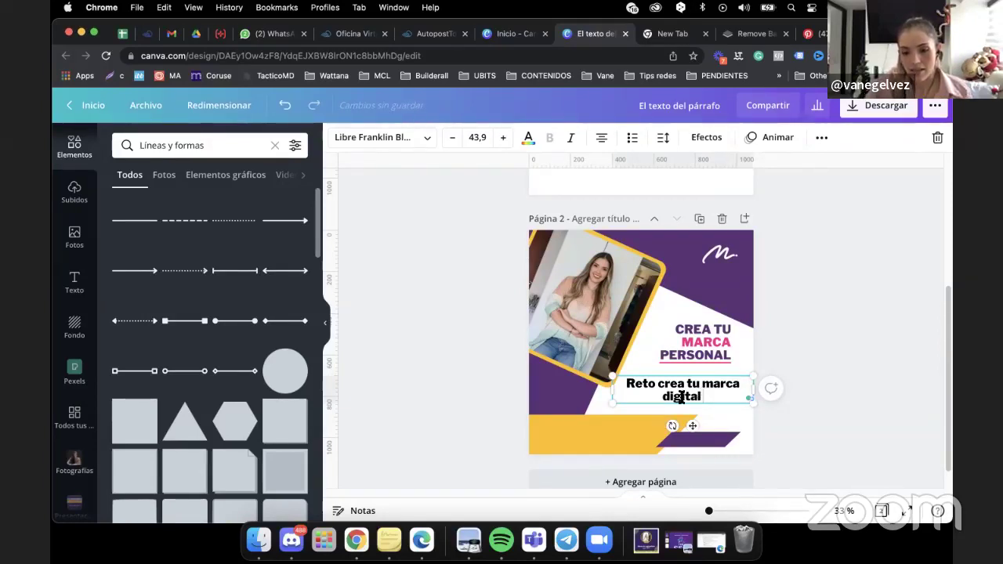
type(" en 30 dias")
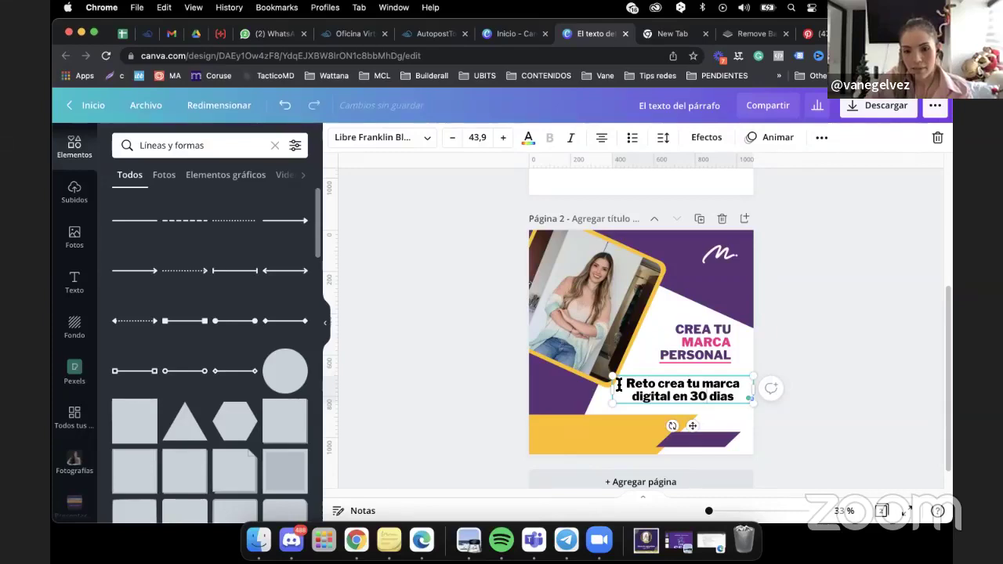
left_click_drag(618, 381, 738, 397)
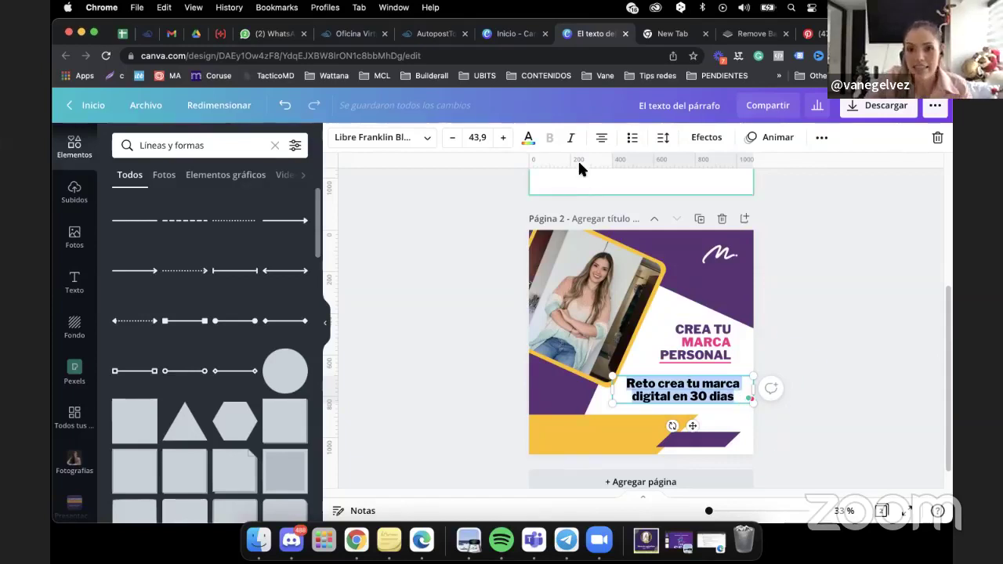
Set the challenge text in Poppins Light and place its narrowed box under the headline.
left_click(390, 138)
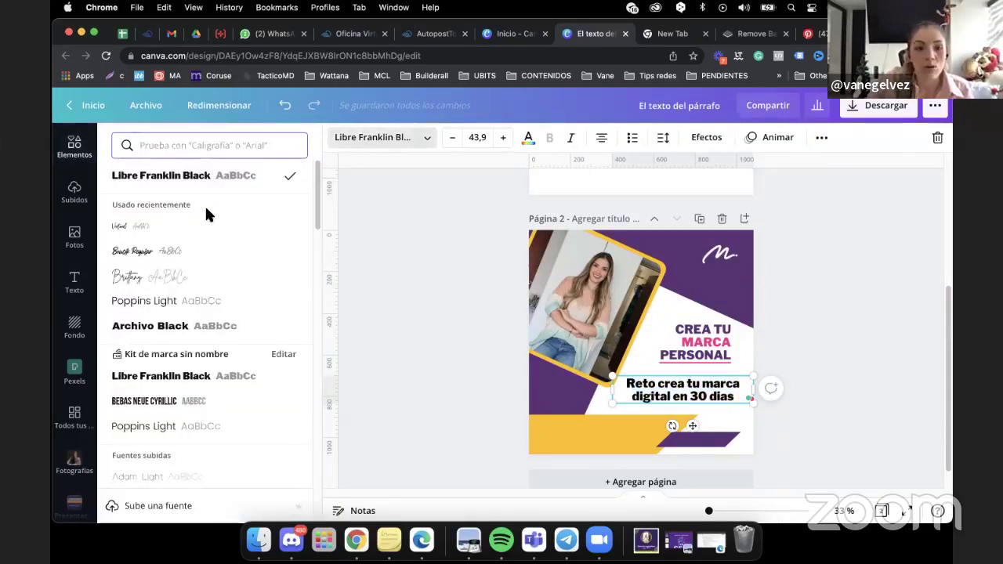
left_click(168, 424)
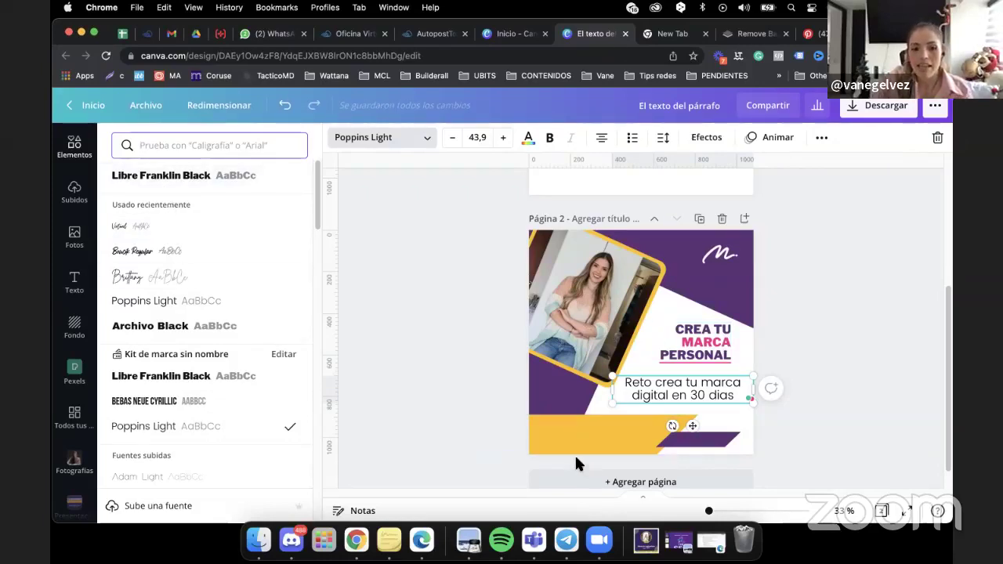
left_click(602, 139)
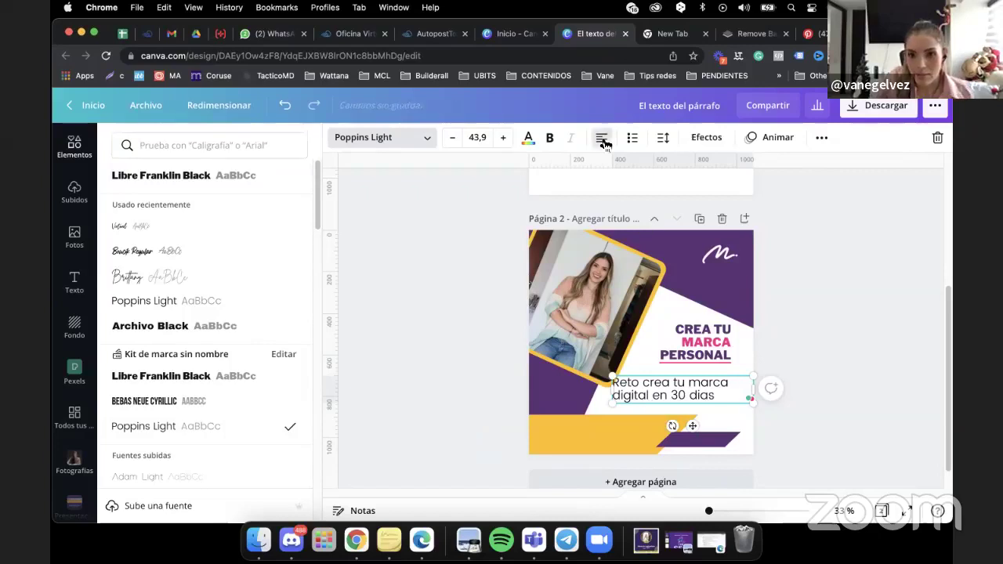
left_click(602, 139)
key("super+z")
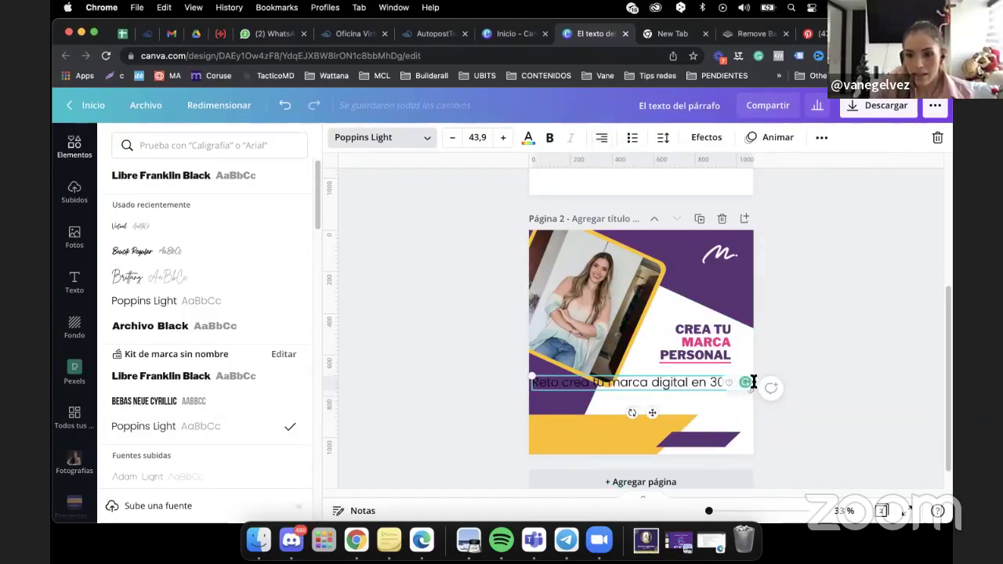
key("Escape")
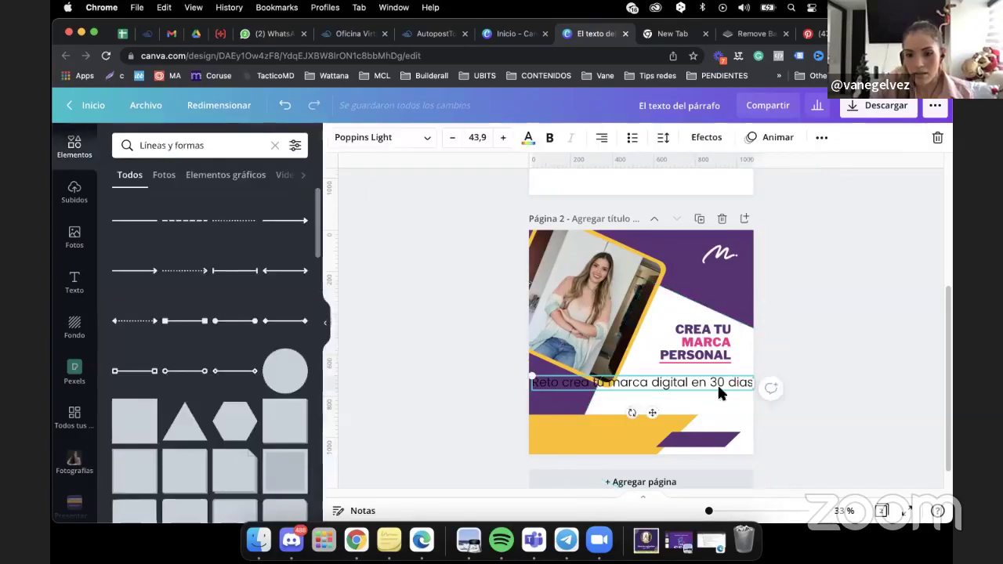
left_click_drag(751, 383, 636, 393)
left_click_drag(575, 391, 675, 386)
Reduce the challenge text to size 27,9 so it wraps onto two lines.
left_click(451, 137)
left_click(451, 138)
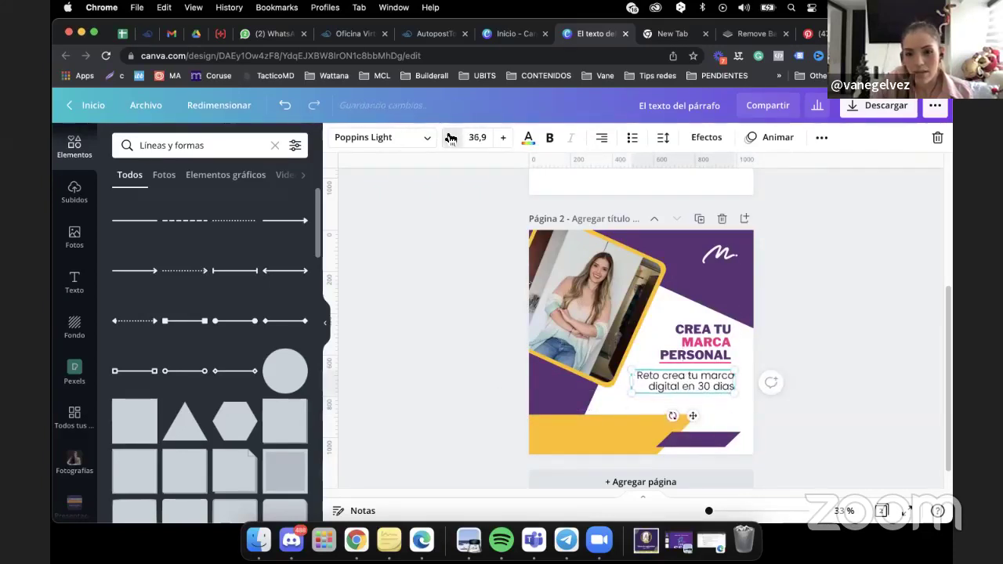
left_click(451, 138)
left_click(451, 137)
left_click(452, 137)
left_click(452, 137)
left_click(451, 137)
left_click(451, 137)
left_click(452, 137)
left_click(451, 138)
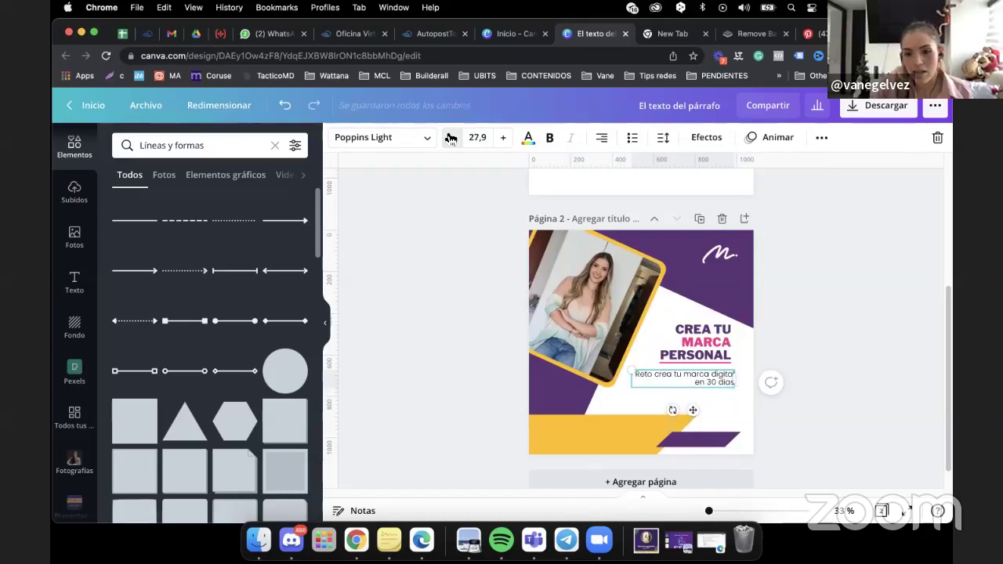
left_click_drag(757, 388, 699, 382)
Colour the 'Reto crea tu marca digital en 30 dias' text with the purple document swatch.
left_click(530, 140)
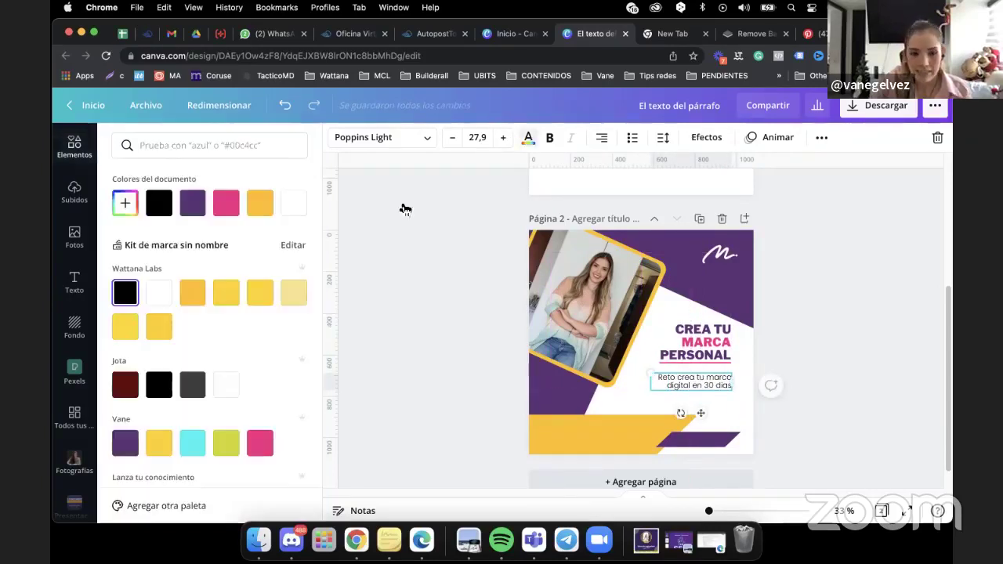
left_click(195, 208)
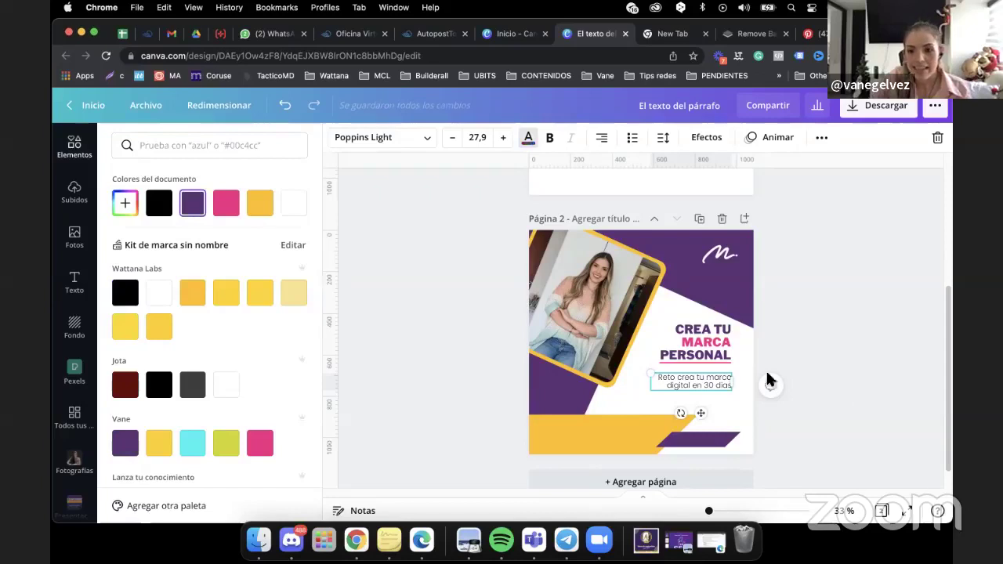
key("Escape")
key("Escape")
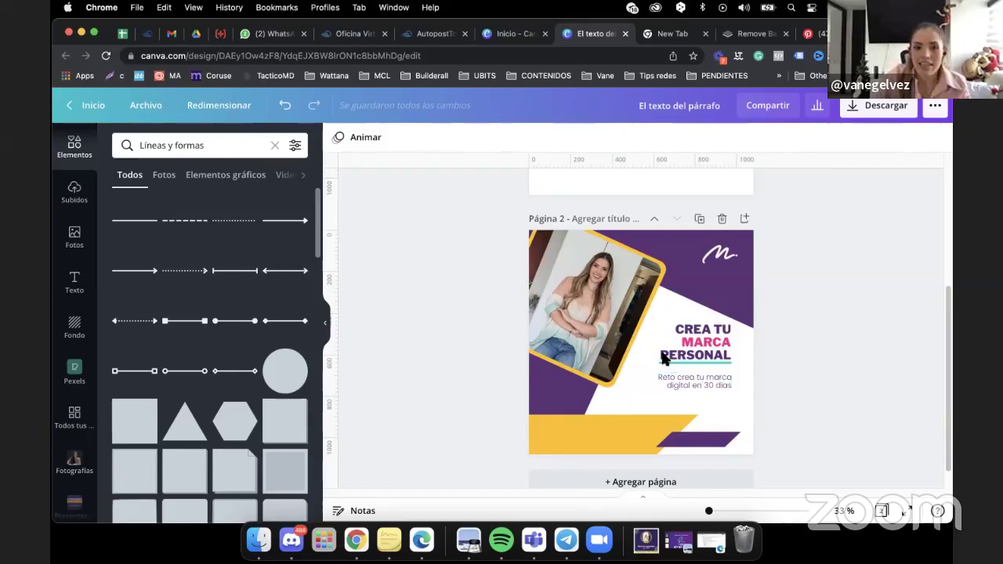
Reset the elements panel and search elements for 'boton' to browse button graphics.
left_click(158, 146)
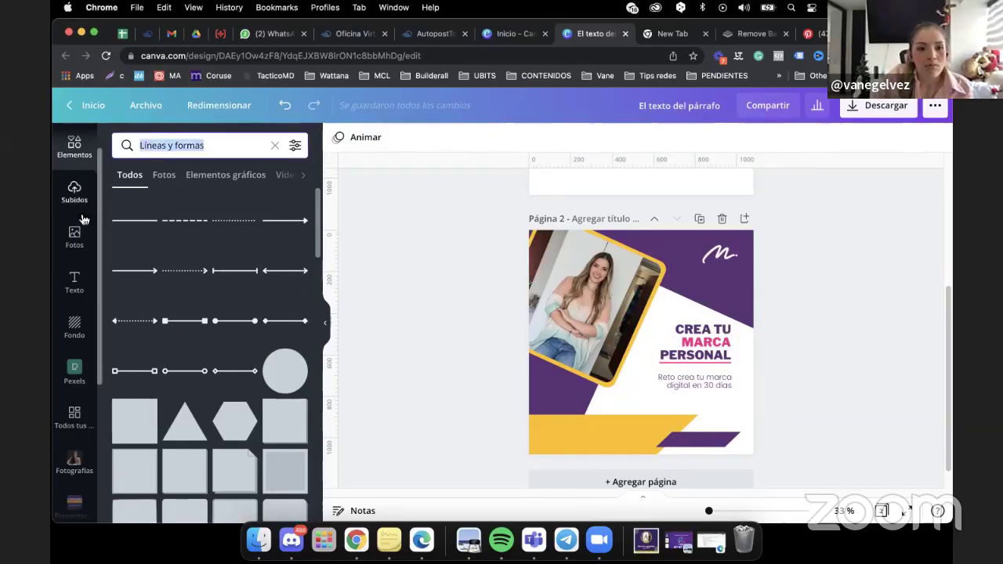
scroll(77, 217, "up", 1)
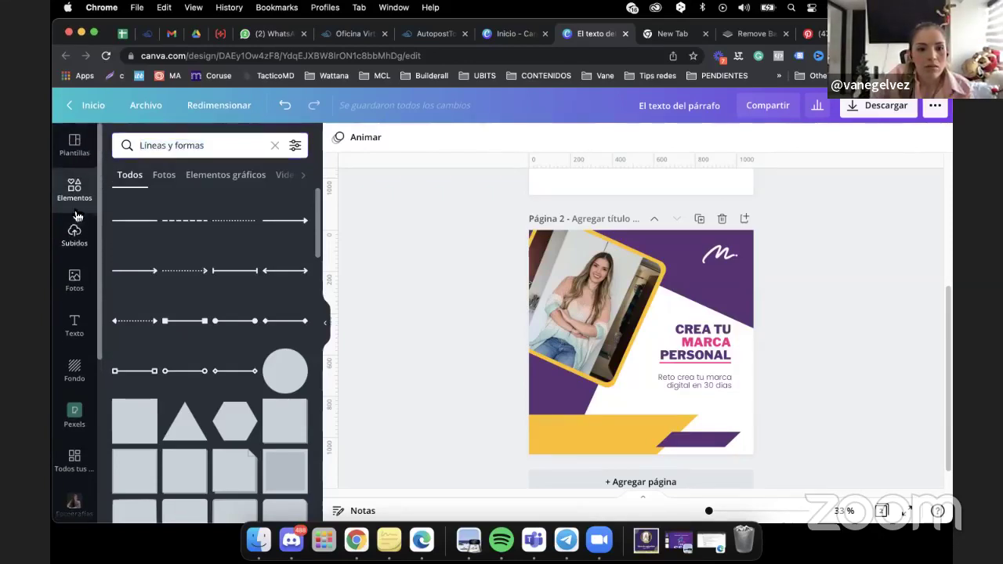
left_click(81, 188)
left_click(149, 144)
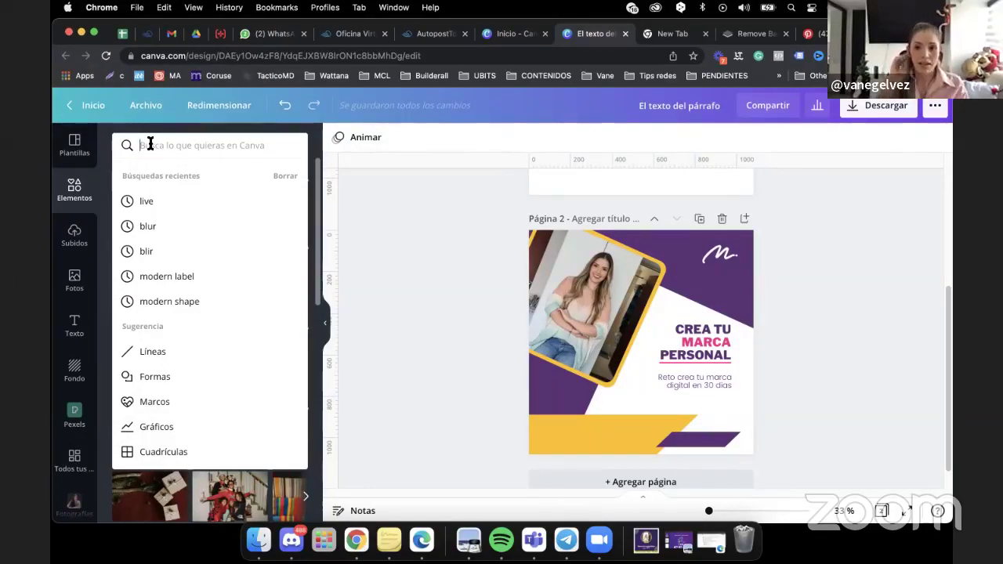
type("boton")
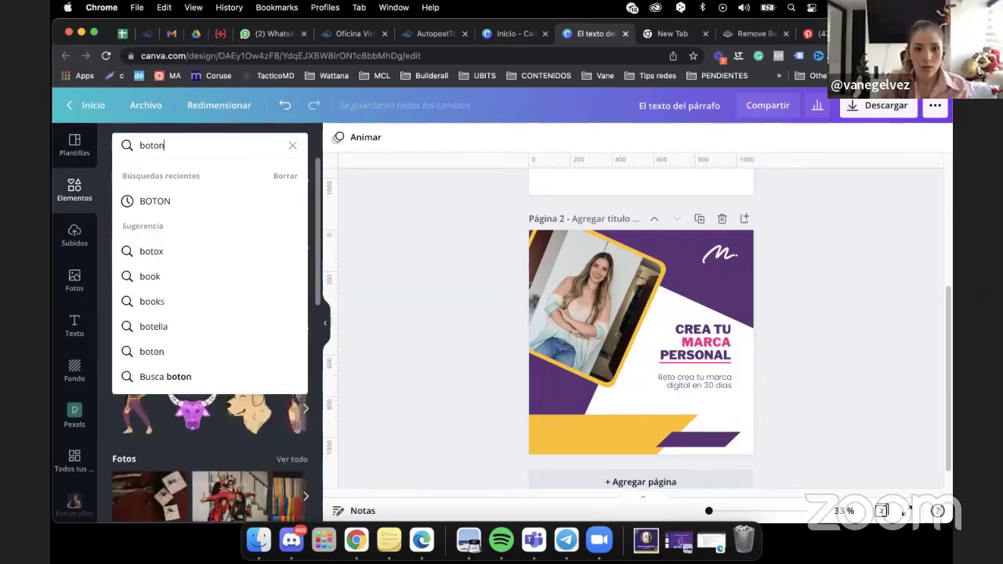
key("Return")
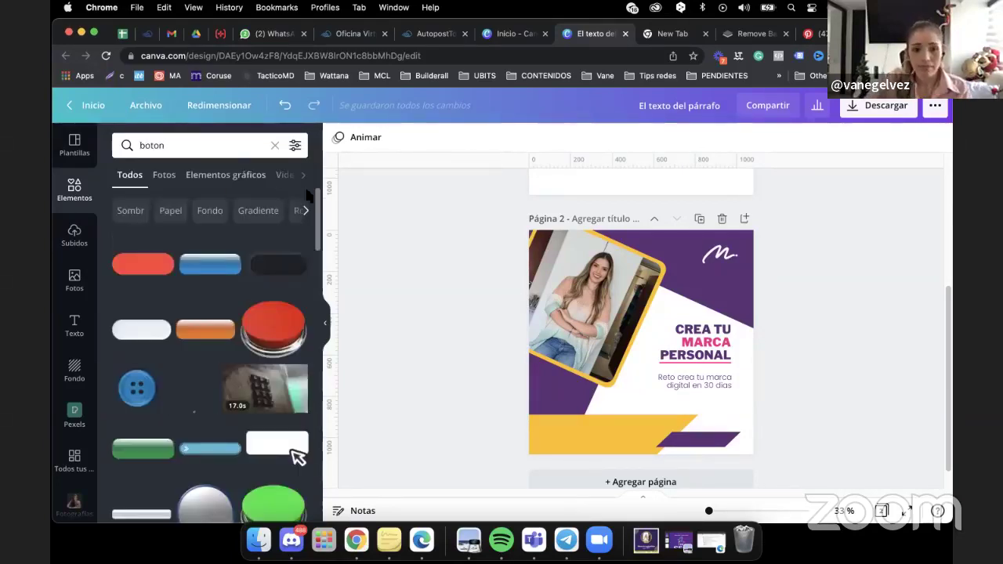
scroll(316, 211, "down", 3)
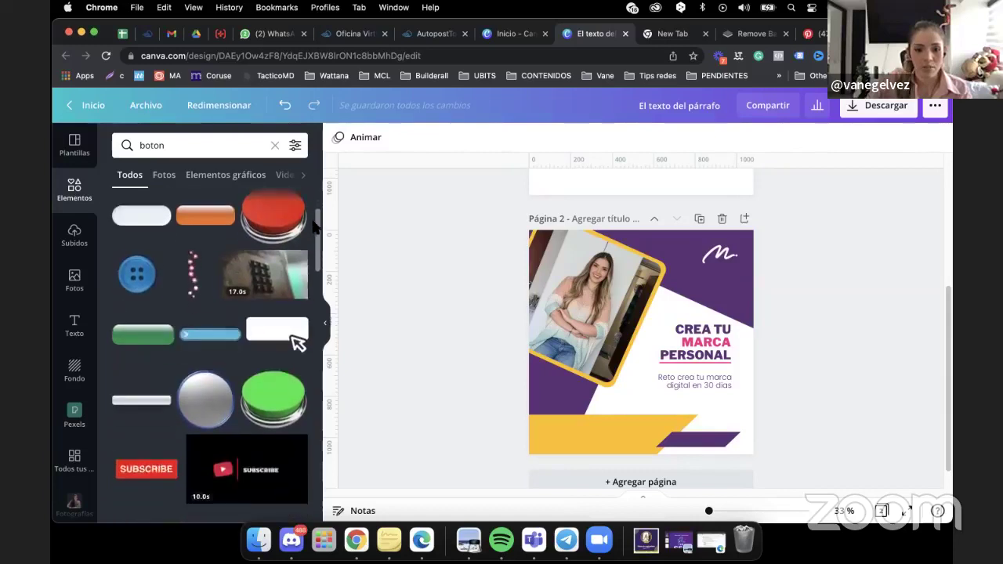
scroll(314, 218, "up", 1)
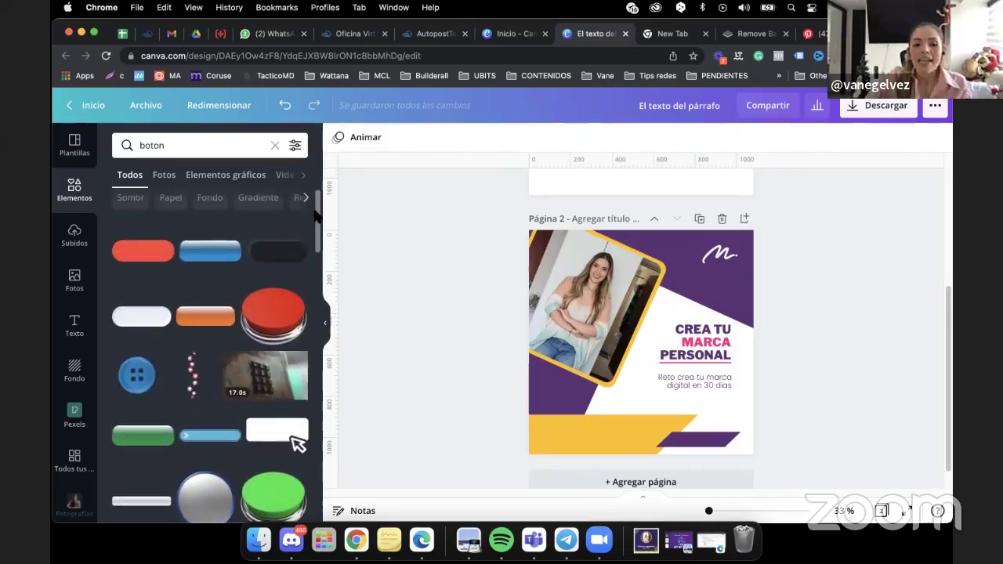
Place the red button graphic below the challenge text, recolour it pink and shrink it.
left_click(145, 259)
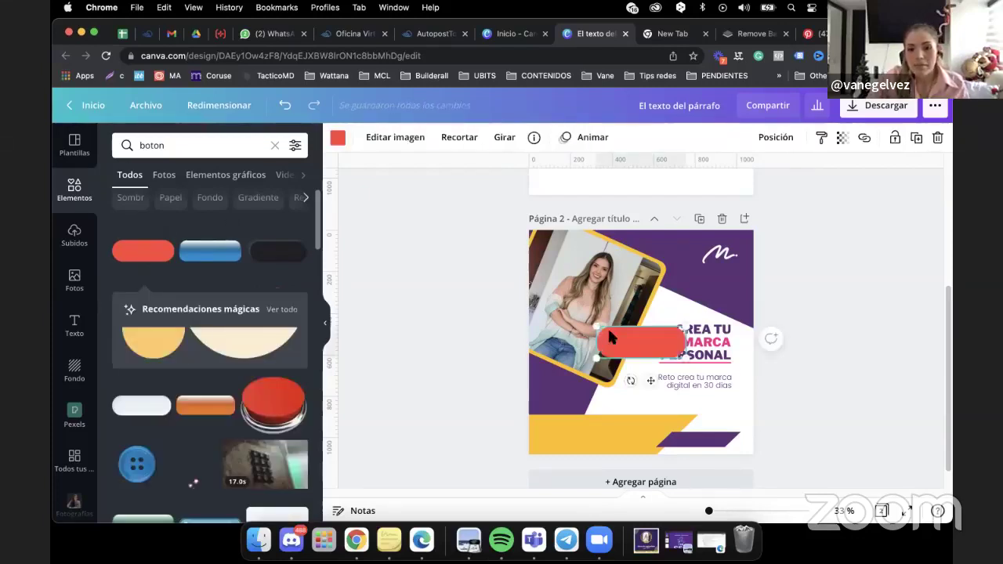
left_click_drag(627, 348, 683, 407)
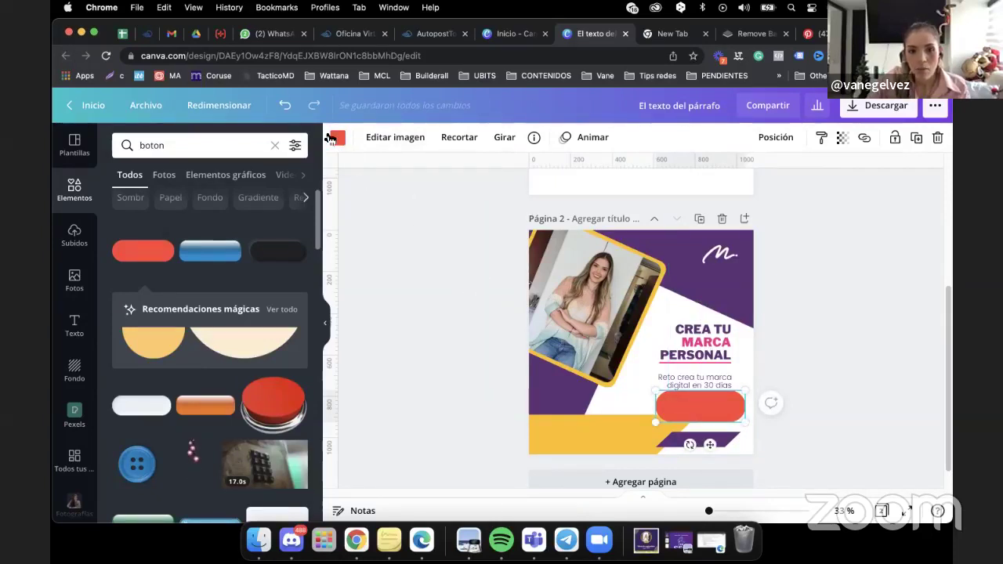
left_click(337, 139)
left_click(192, 206)
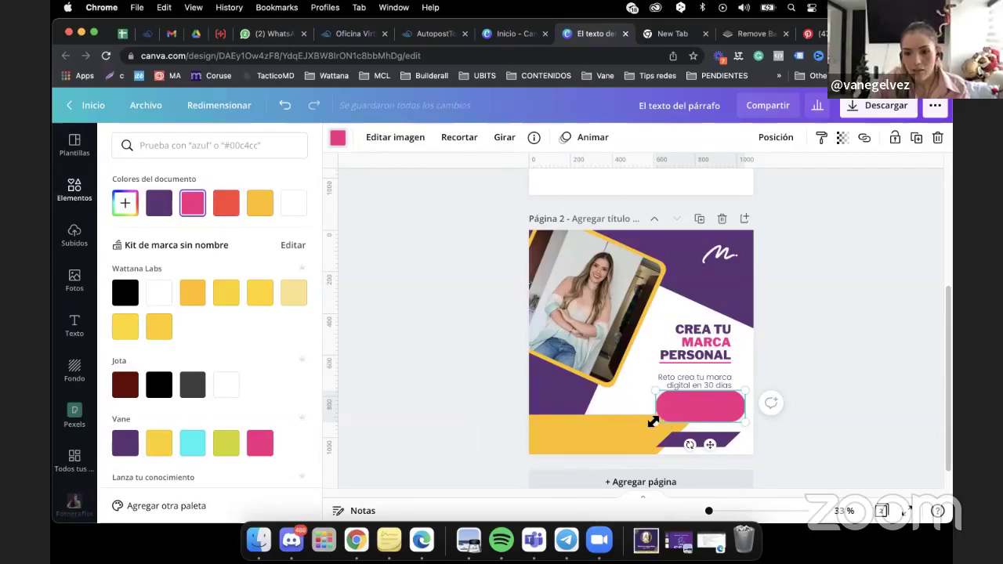
left_click_drag(656, 423, 712, 404)
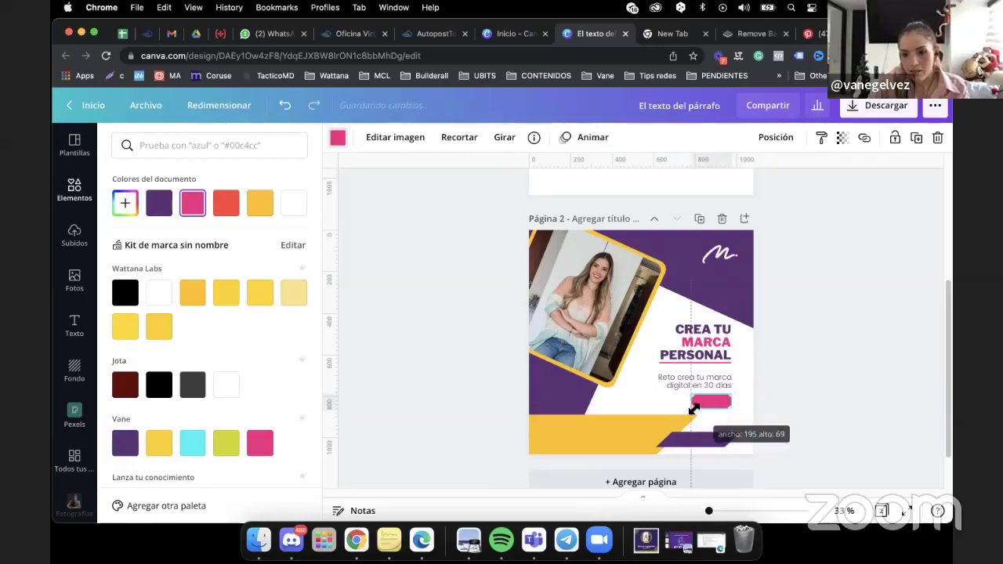
left_click(722, 384)
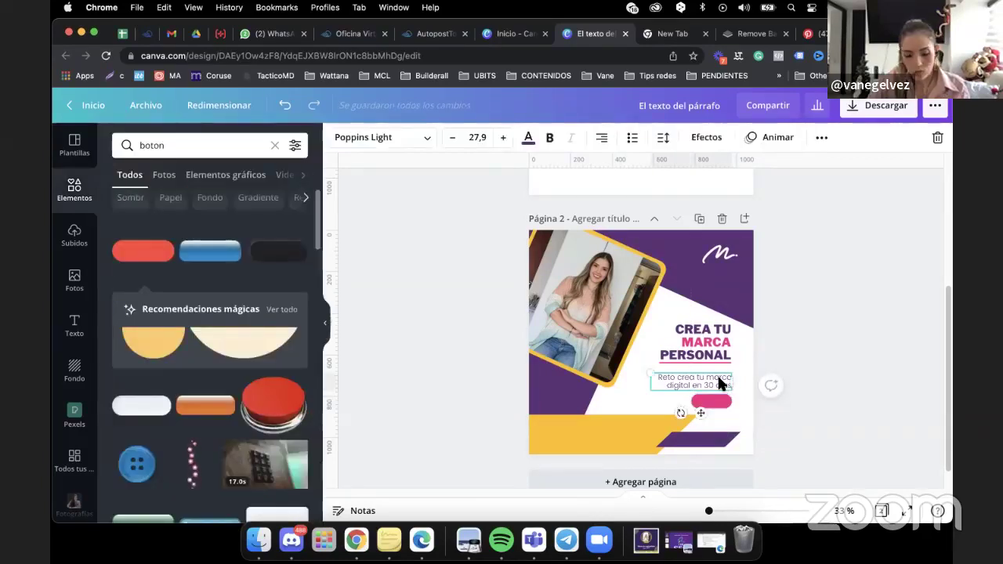
Duplicate the challenge text onto the pink button and clear the copied text.
left_click_drag(720, 384, 737, 414)
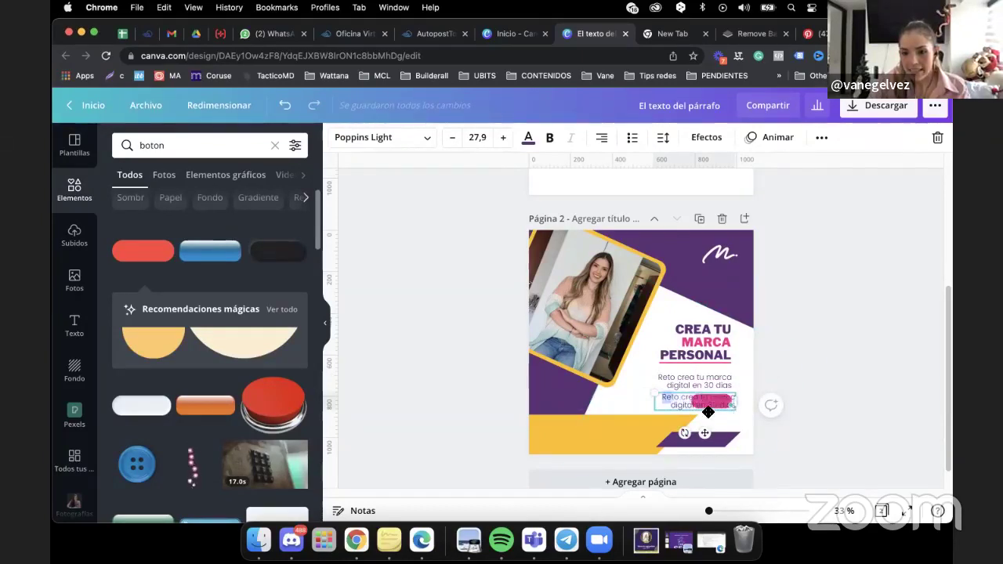
left_click(664, 399)
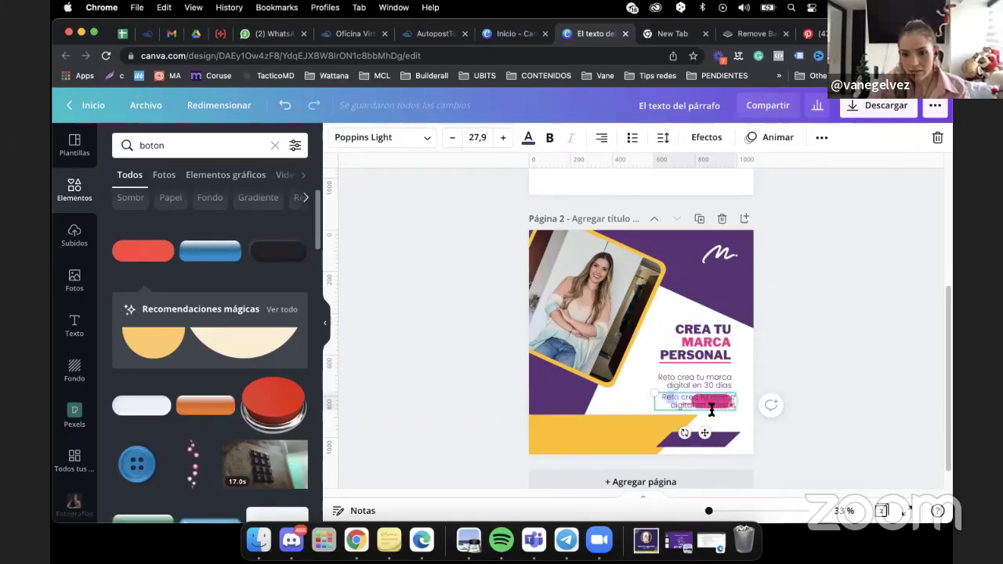
left_click_drag(712, 410, 704, 405)
key("BackSpace")
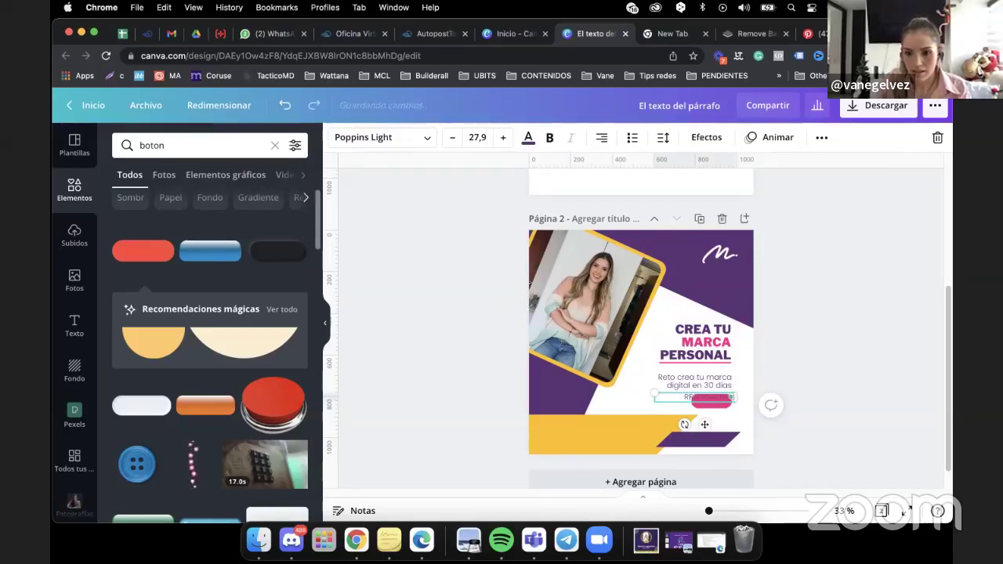
left_click(584, 398)
left_click(716, 405)
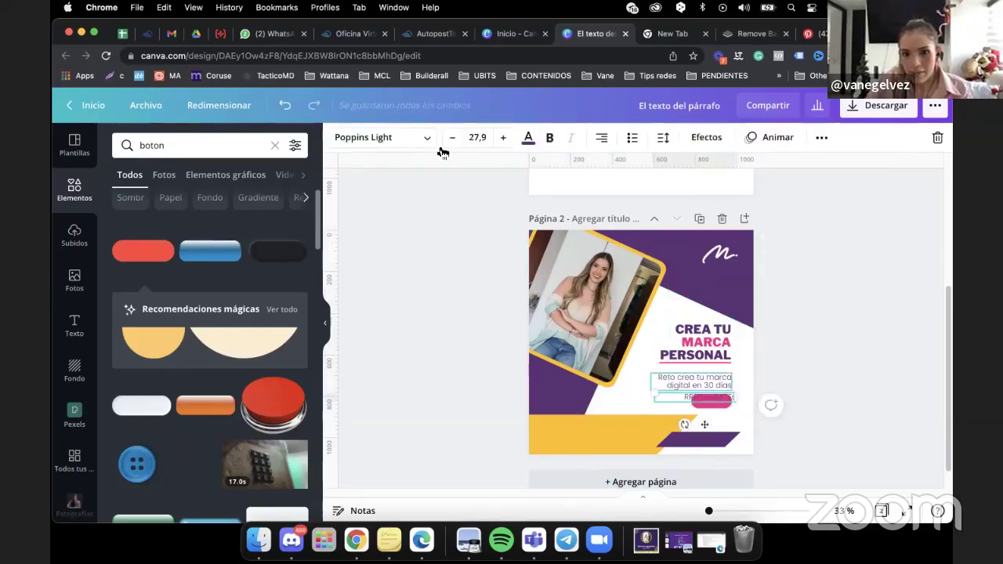
Set the REGISTRATE label to Libre Franklin Black at 18,9 and centre it on the button.
left_click(381, 139)
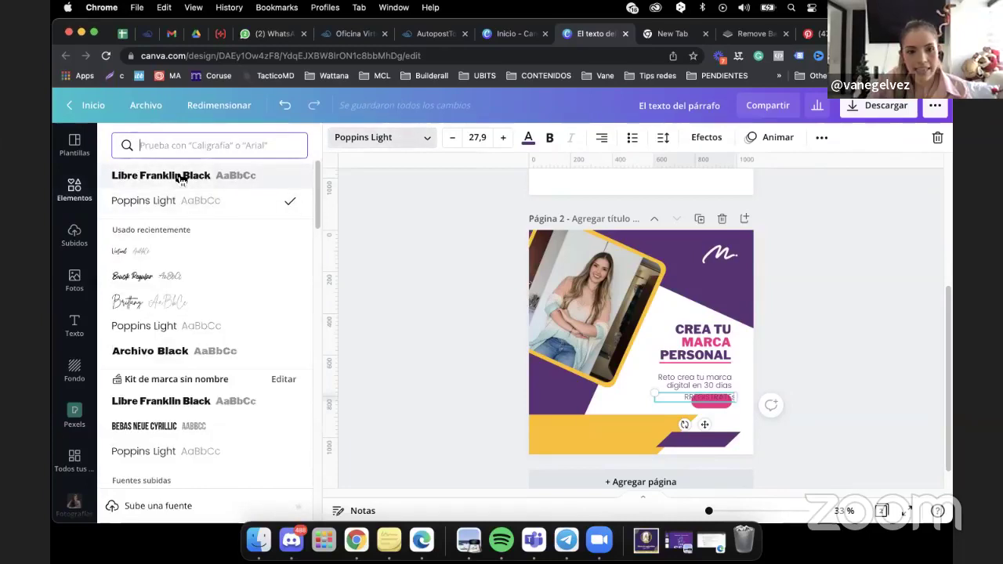
left_click(181, 177)
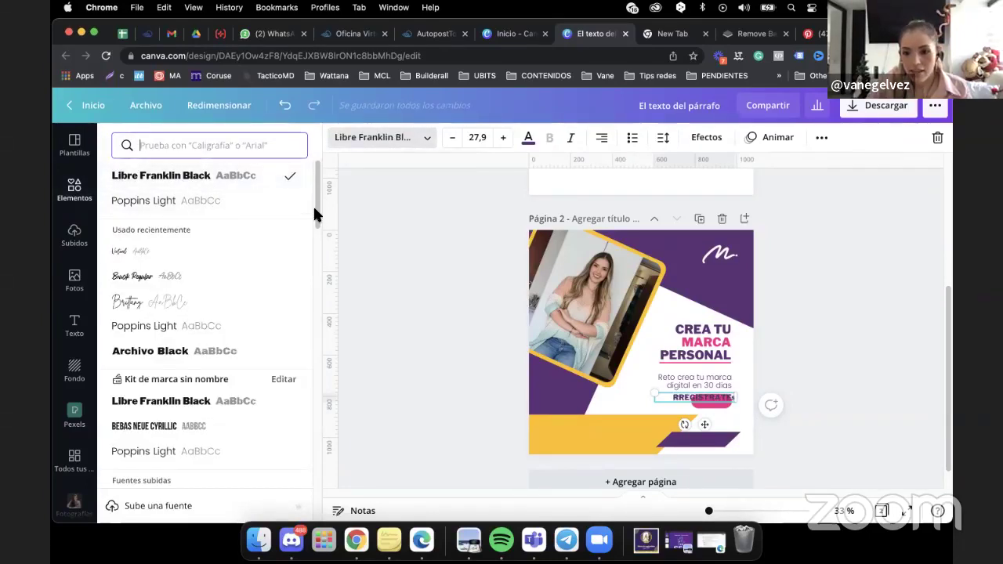
left_click(452, 138)
left_click(452, 139)
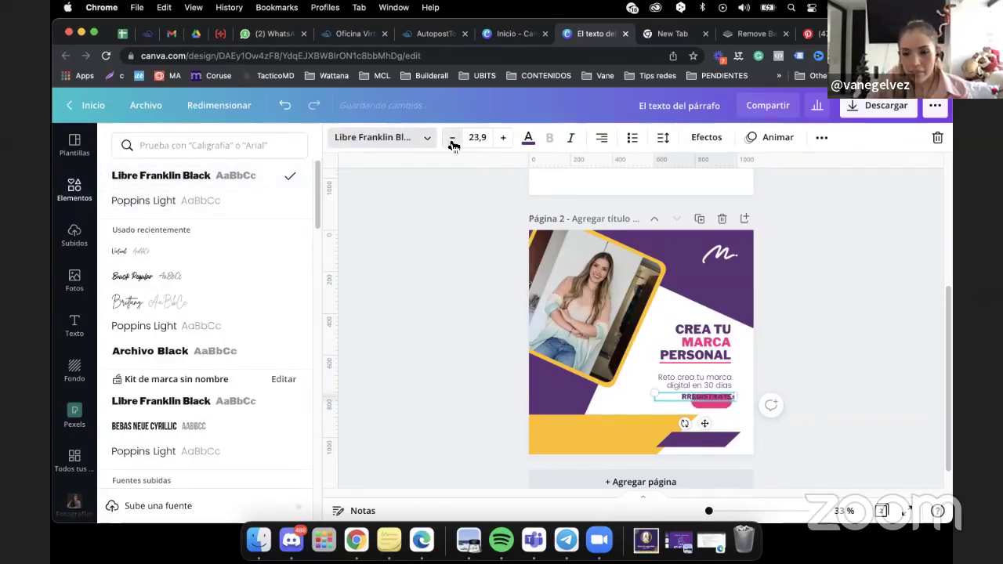
left_click(453, 139)
left_click(453, 138)
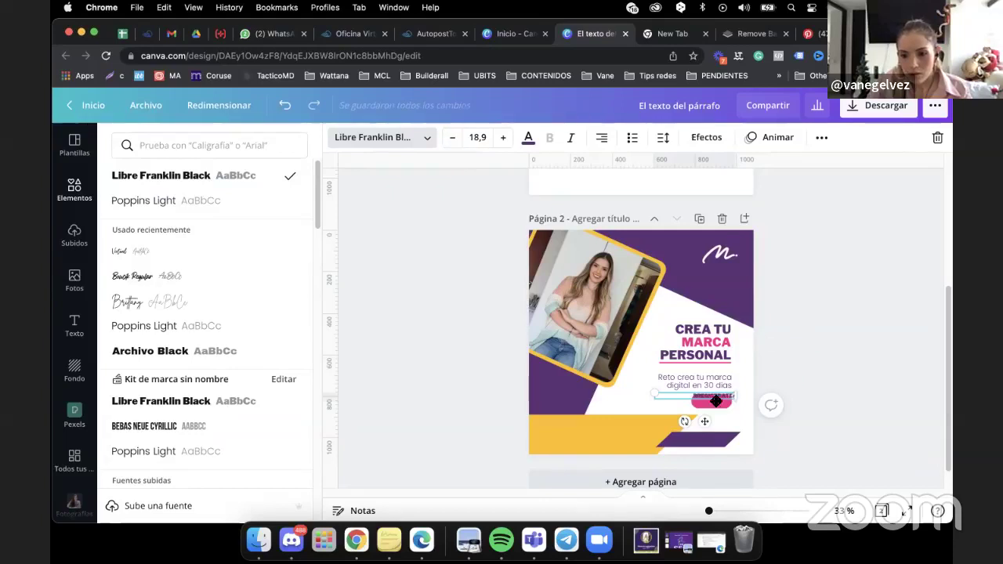
left_click_drag(716, 400, 699, 407)
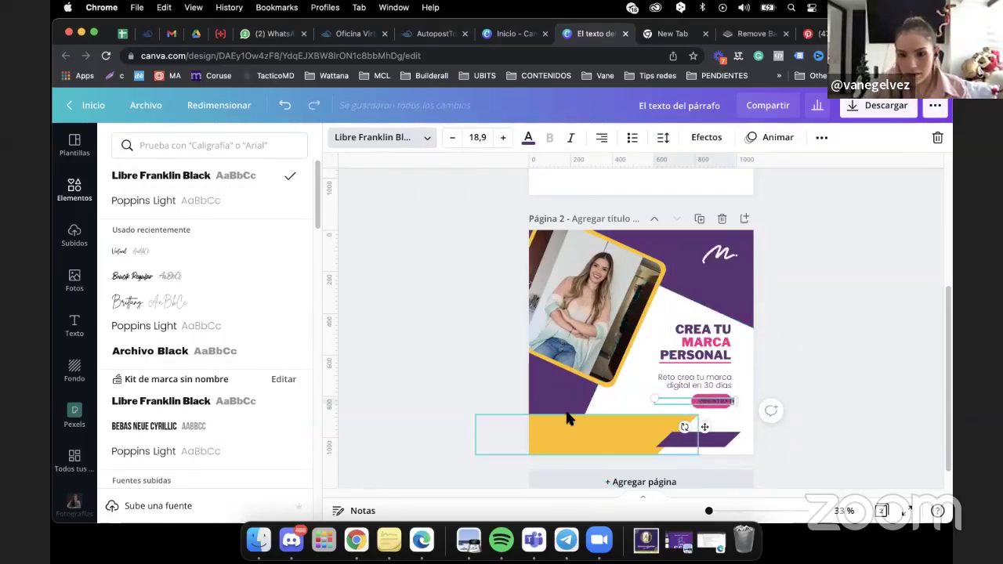
key("Escape")
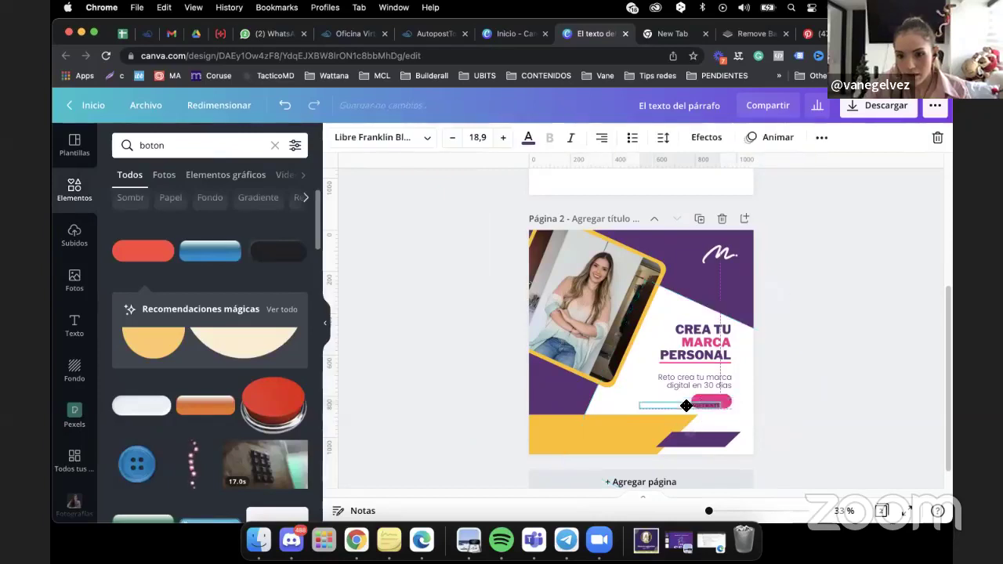
left_click_drag(702, 401, 695, 401)
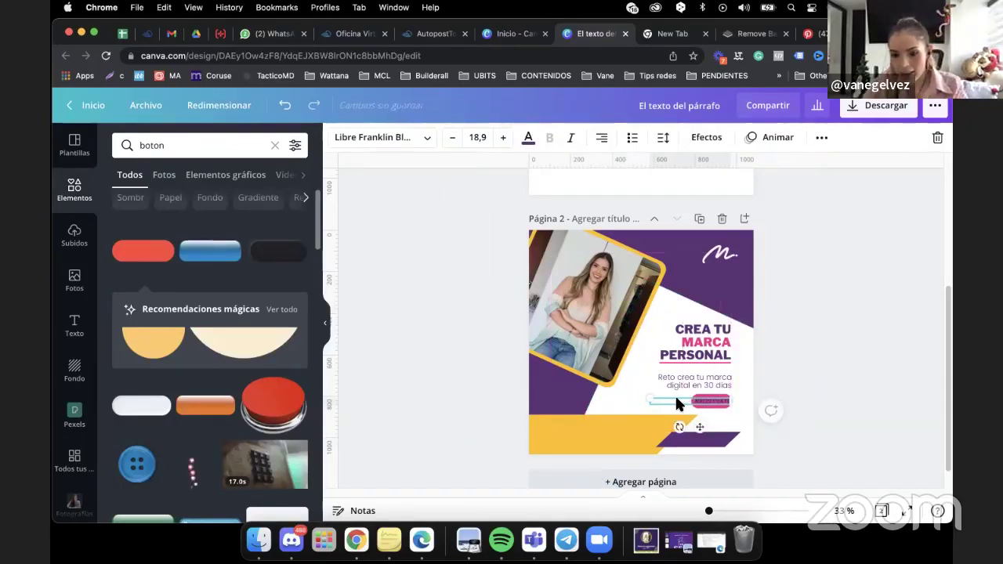
left_click(756, 384)
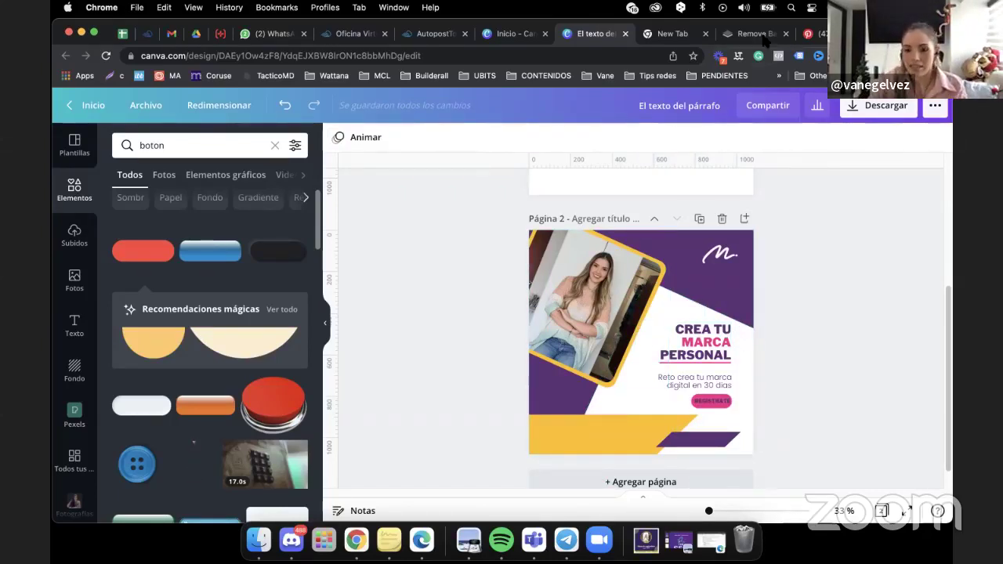
After checking the Pinterest reference, enlarge the photo group and rotate it slightly.
left_click(811, 33)
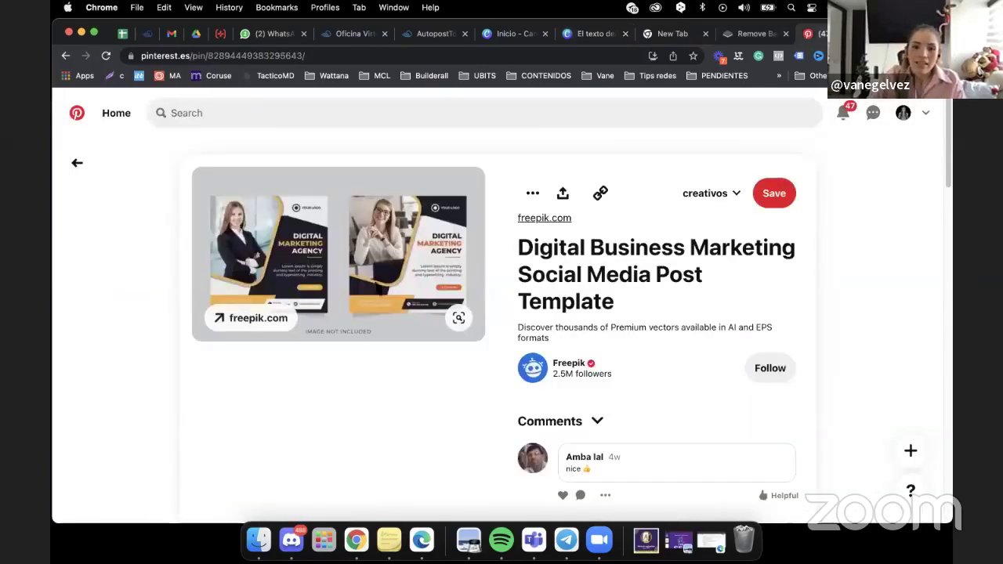
left_click(580, 35)
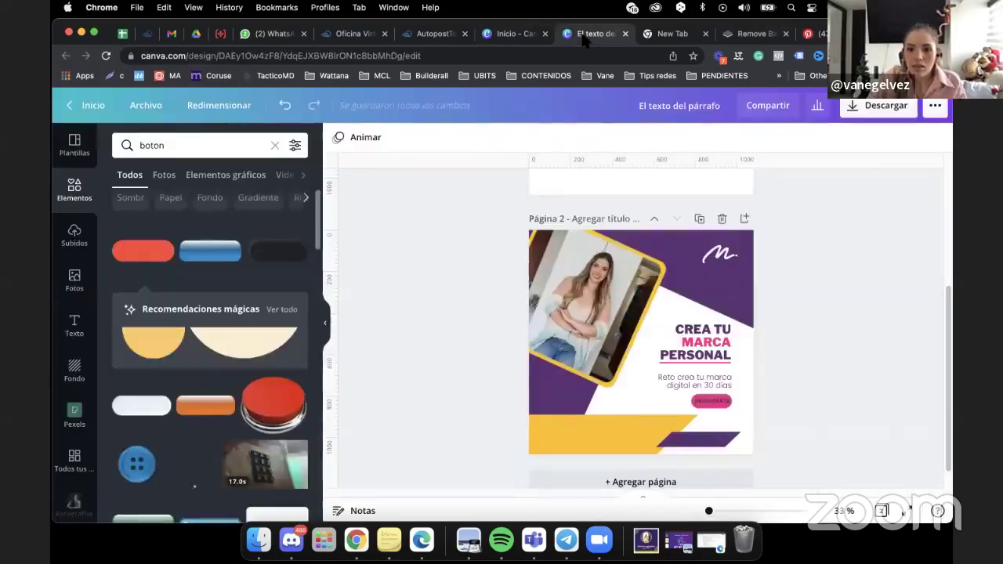
left_click(589, 287)
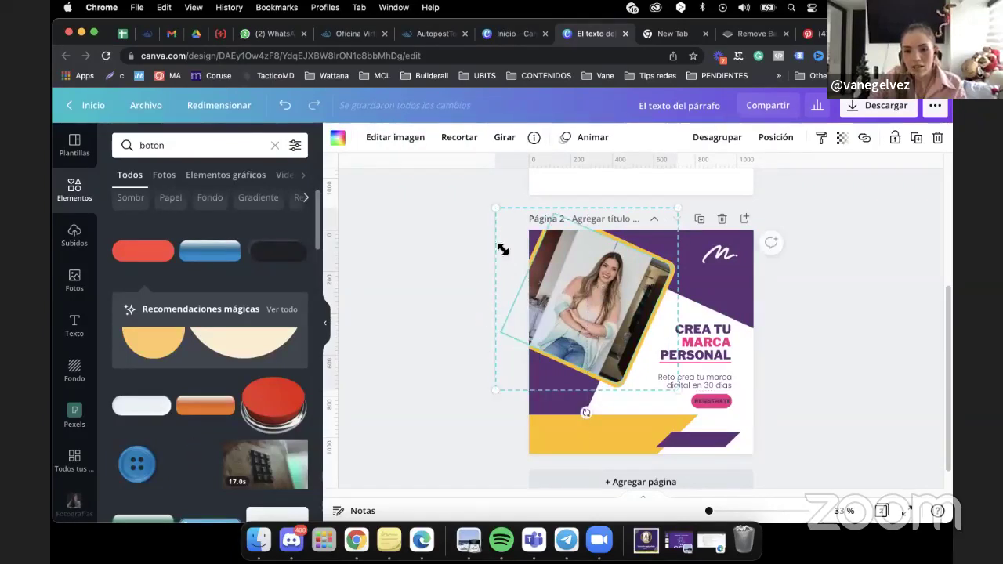
left_click_drag(492, 209, 480, 193)
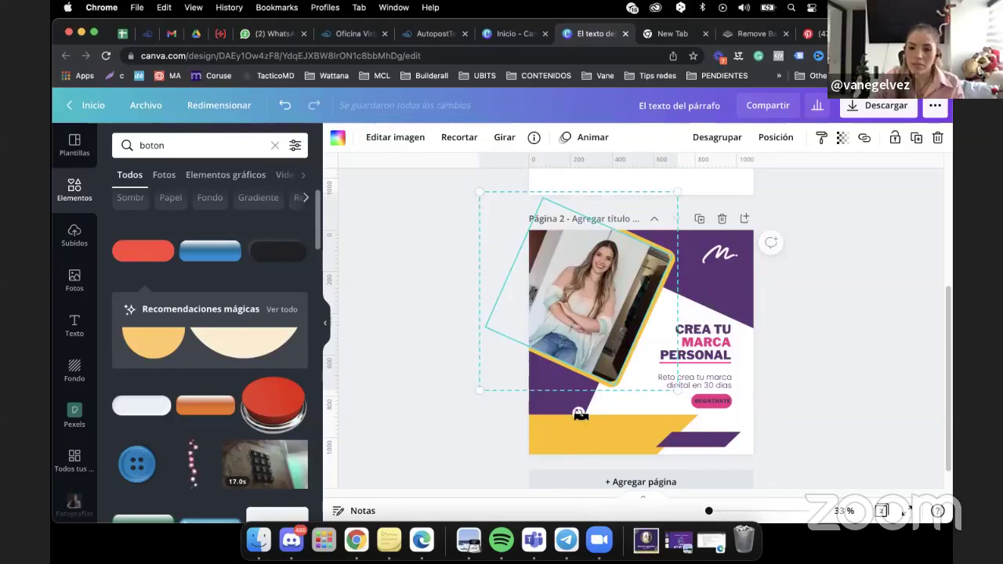
left_click_drag(591, 415, 744, 322)
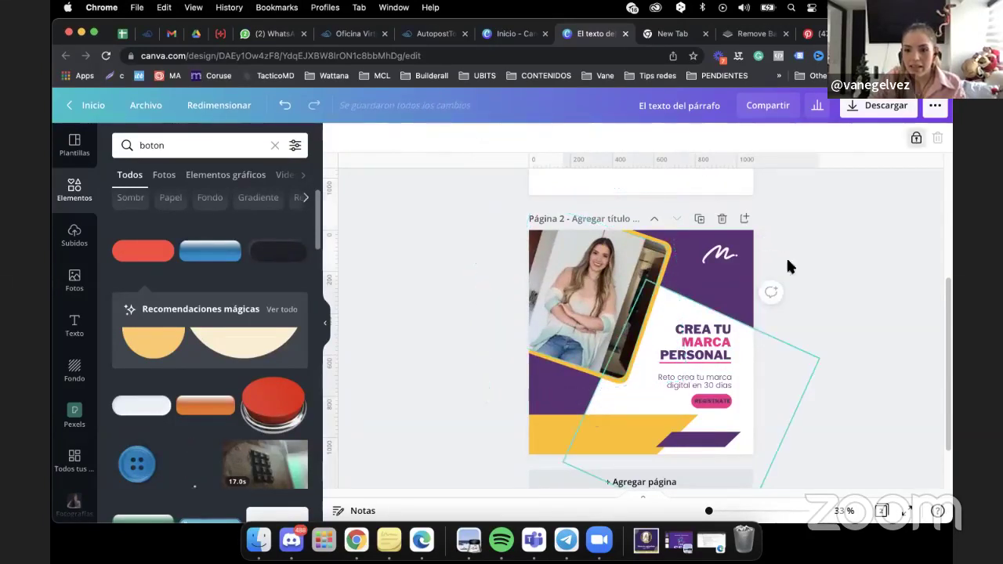
Unlock the white diagonal background shape and tilt it to a shallower angle.
left_click(916, 140)
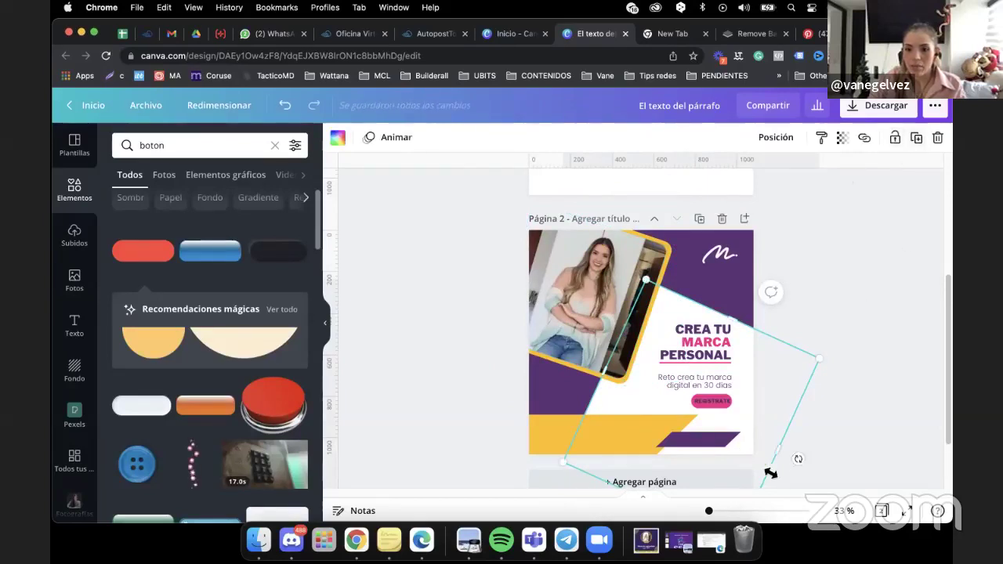
left_click_drag(801, 457, 751, 361)
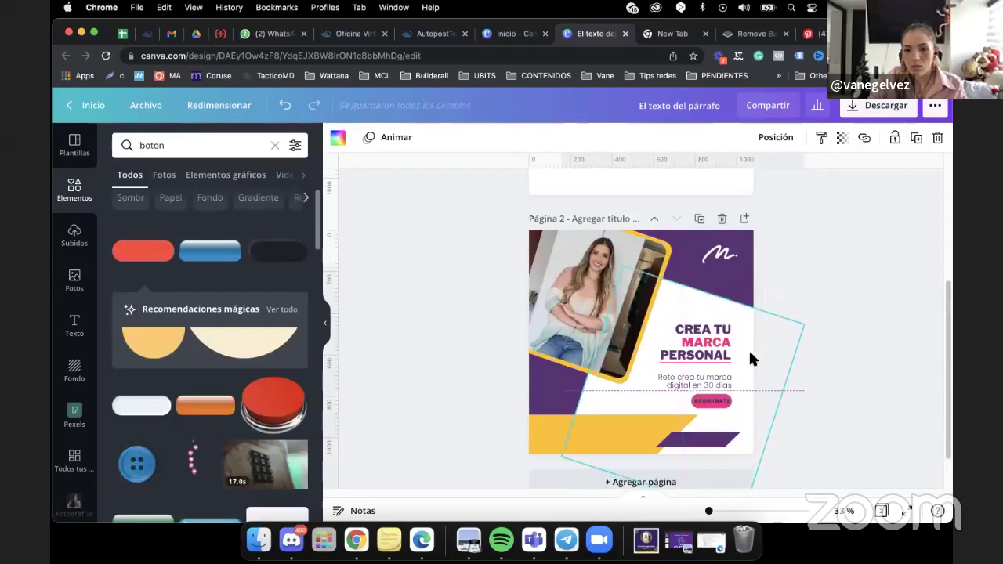
left_click(838, 359)
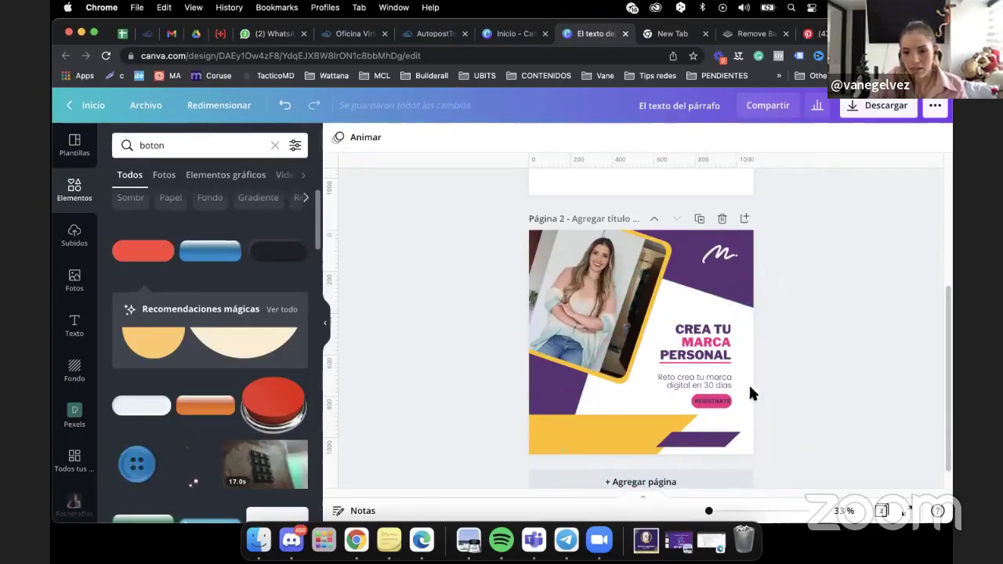
Search elements for 'CRONOGRAMA'.
left_click(572, 428)
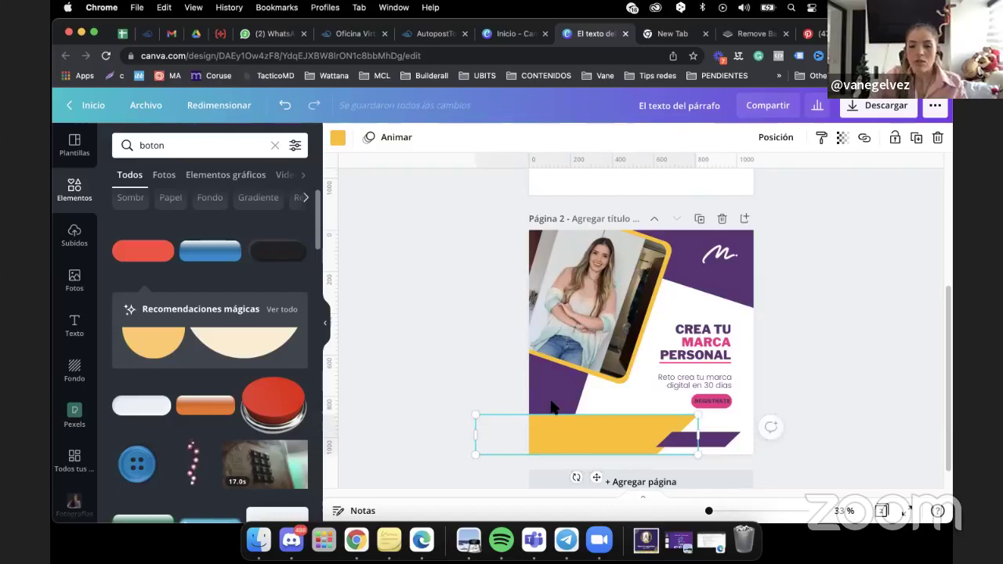
left_click(186, 146)
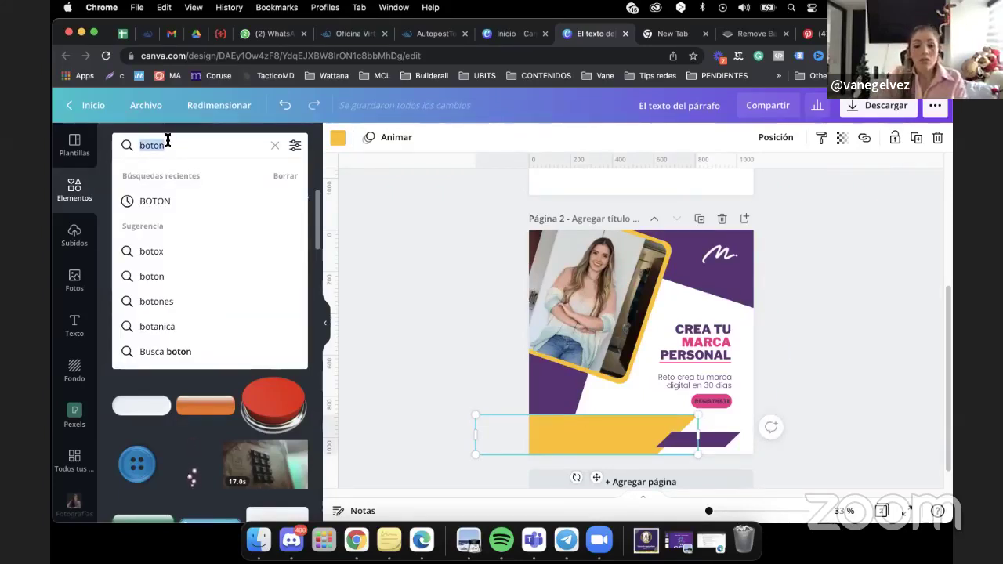
type("CRONOG")
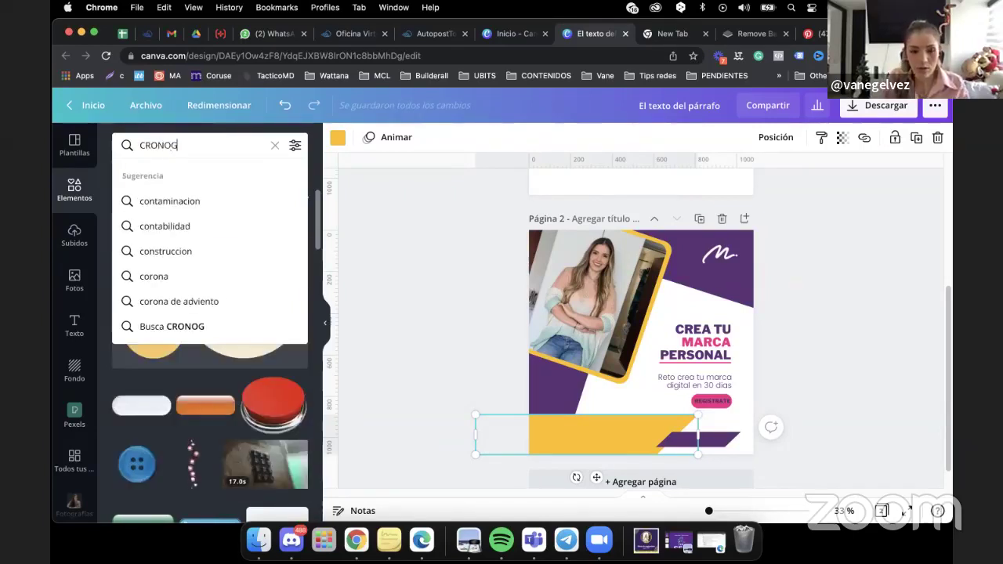
type("RAMA")
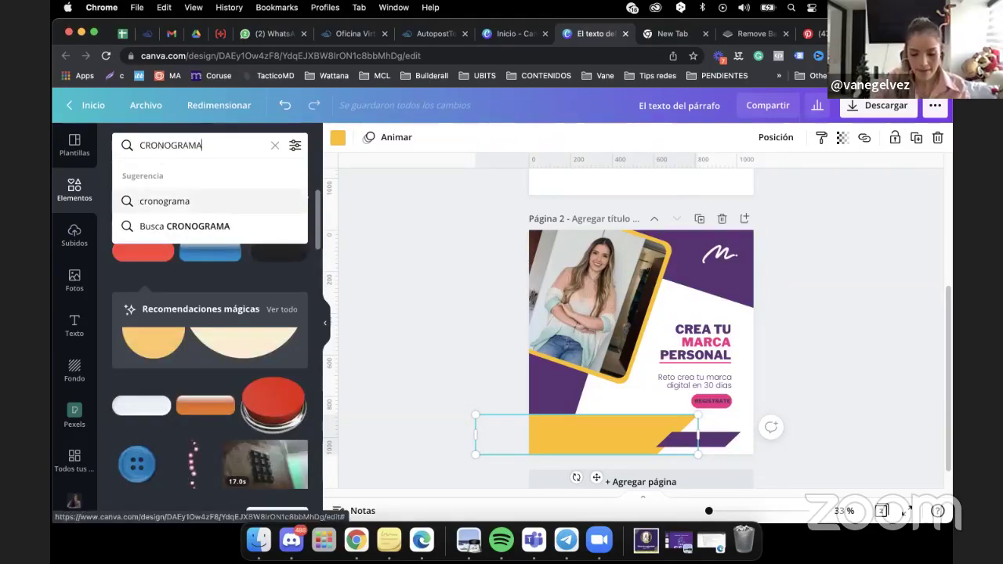
key("Return")
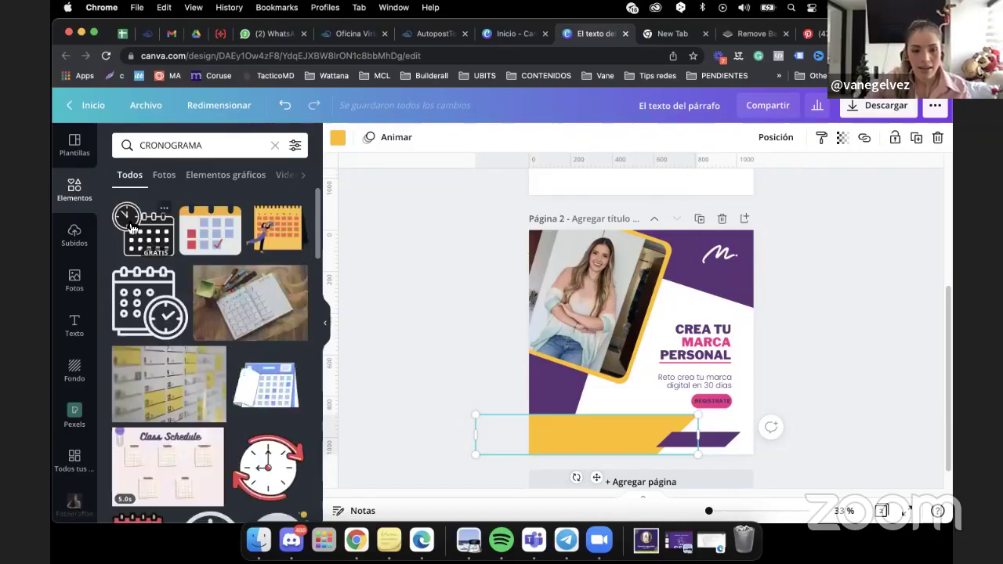
Place the clock-calendar graphic small at the yellow bar's left end and colour it purple.
left_click(144, 230)
left_click_drag(657, 330, 544, 431)
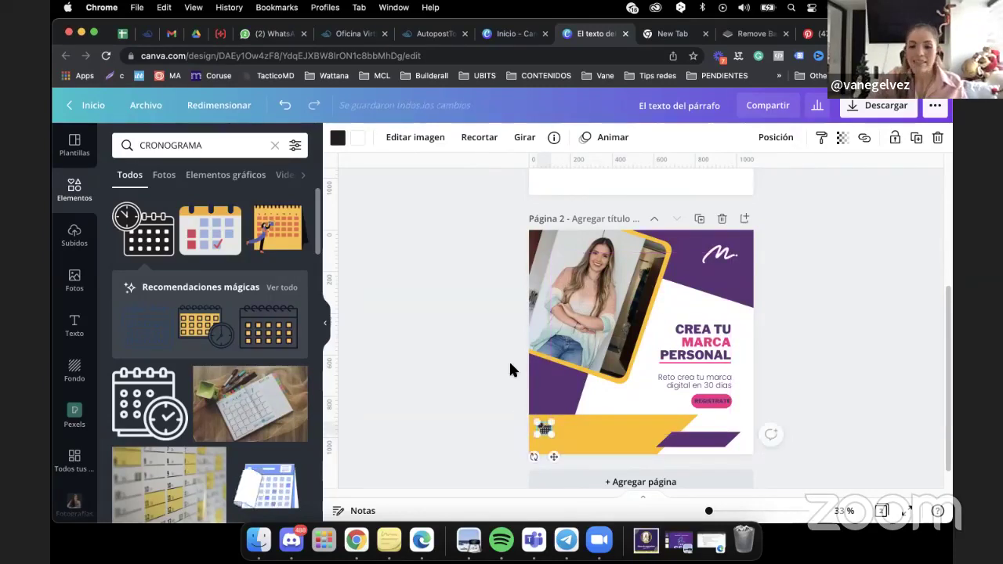
left_click(338, 139)
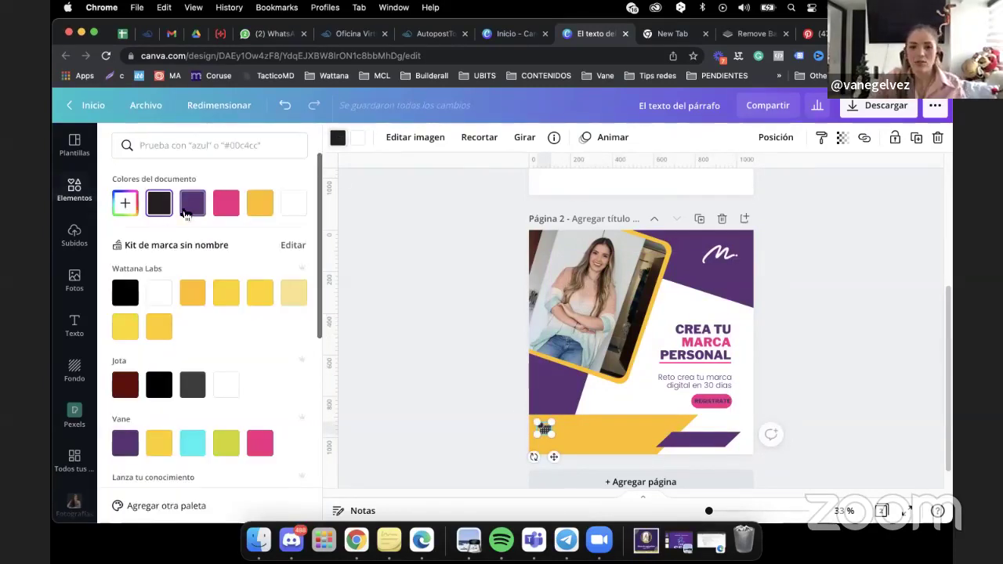
left_click(191, 208)
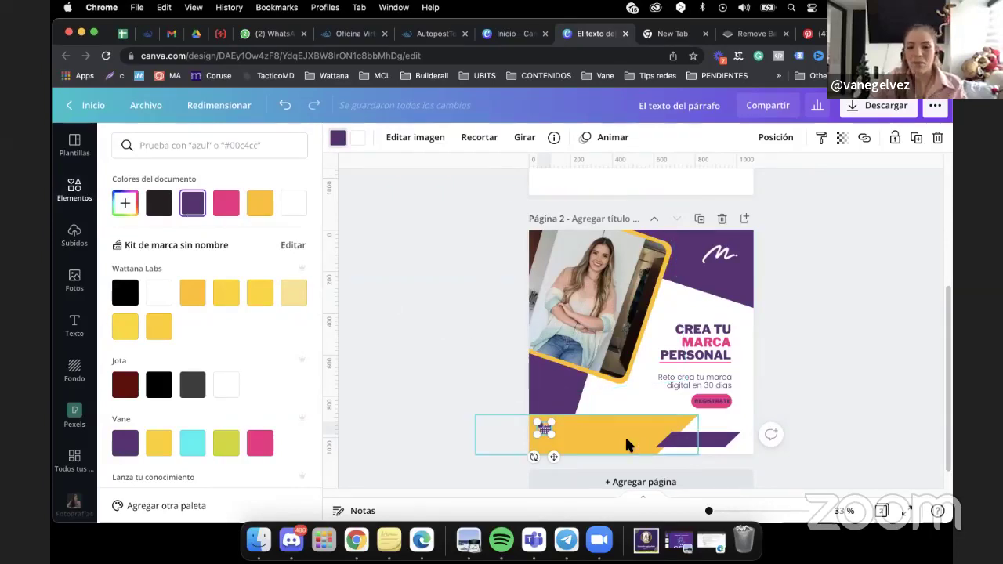
left_click(471, 385)
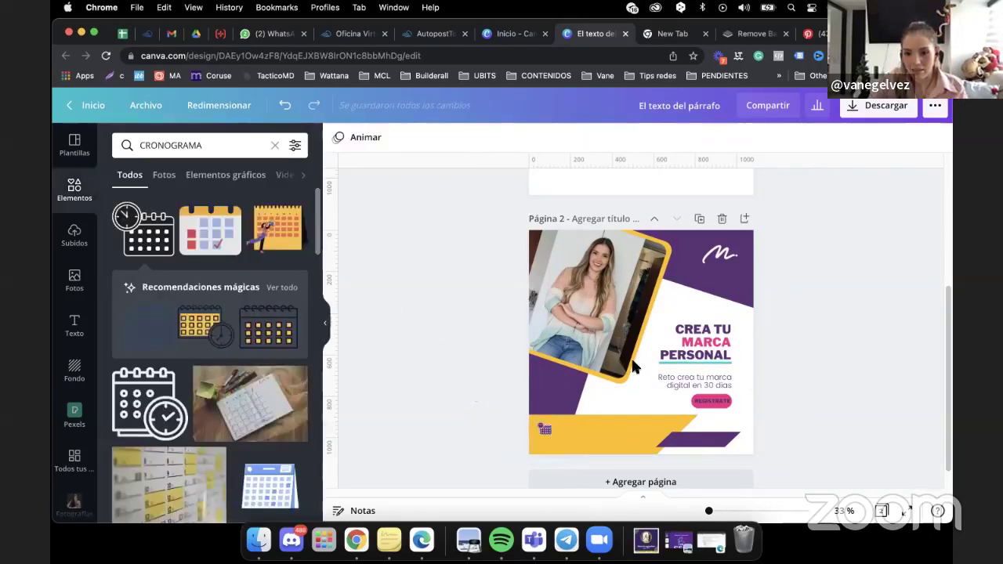
left_click(684, 379)
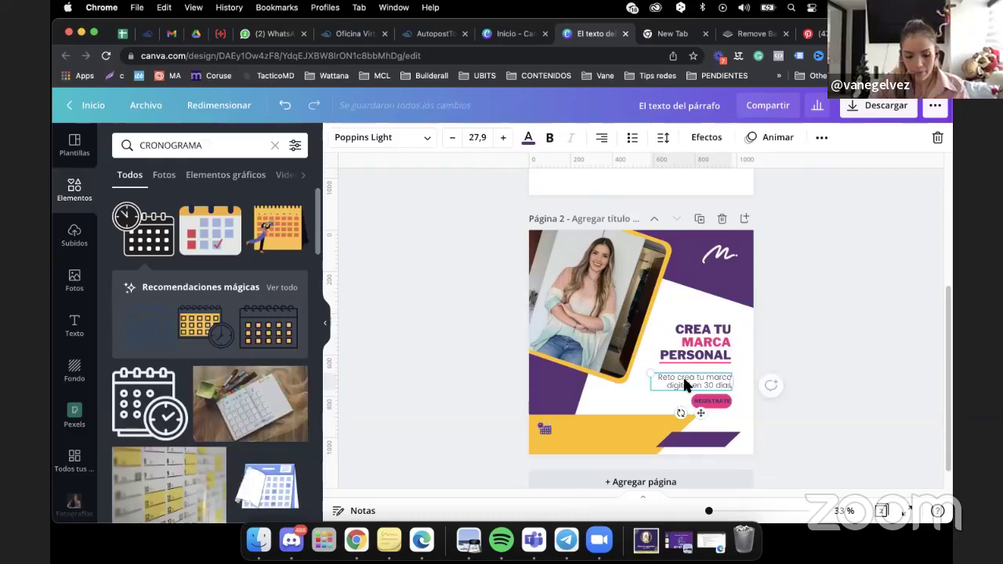
Duplicate the headline onto the yellow bar and replace its text with '17 DE DICIEMBRE'.
left_click(705, 339)
key("ctrl+d")
left_click_drag(705, 338, 711, 439)
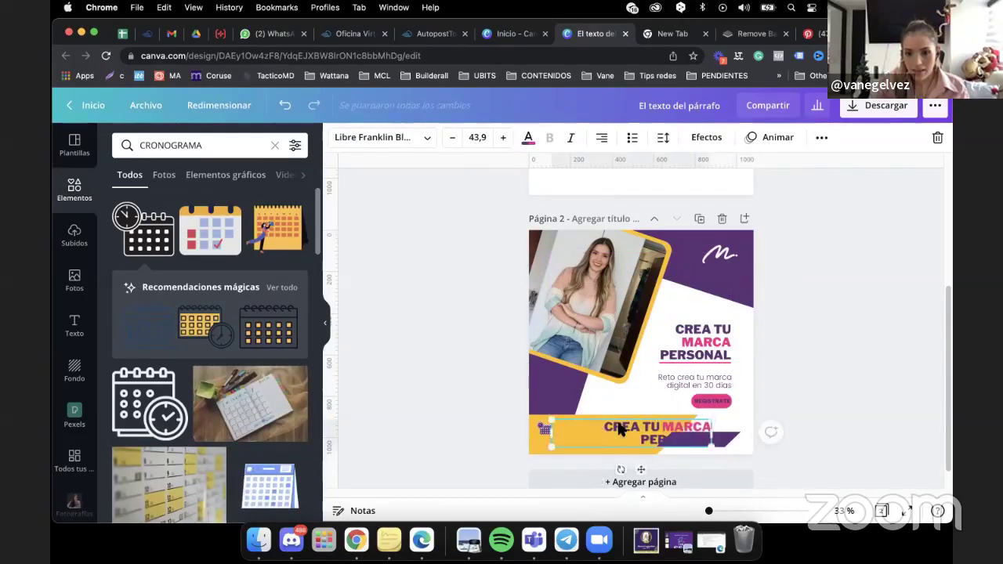
left_click(613, 424)
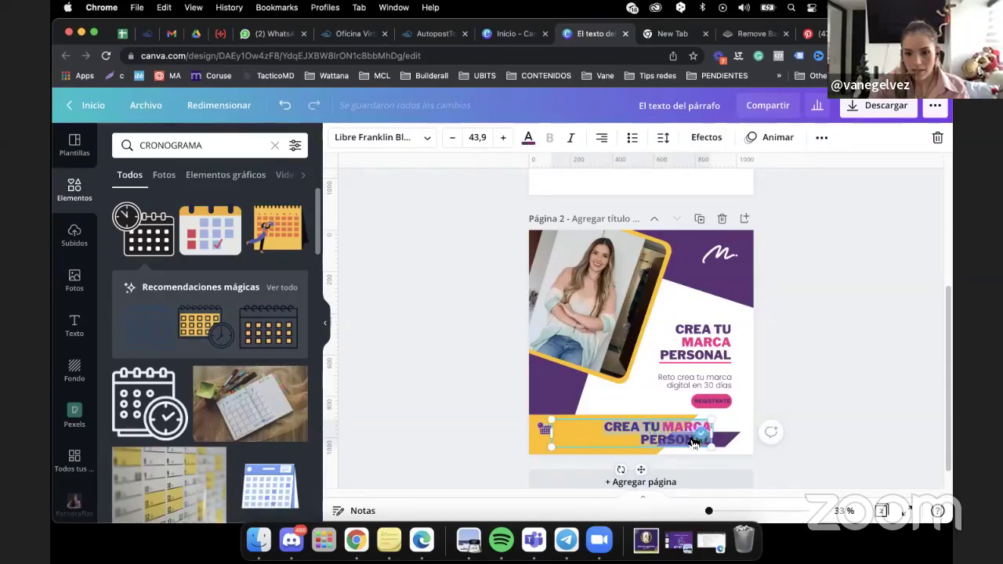
key("ctrl+a")
key("BackSpace")
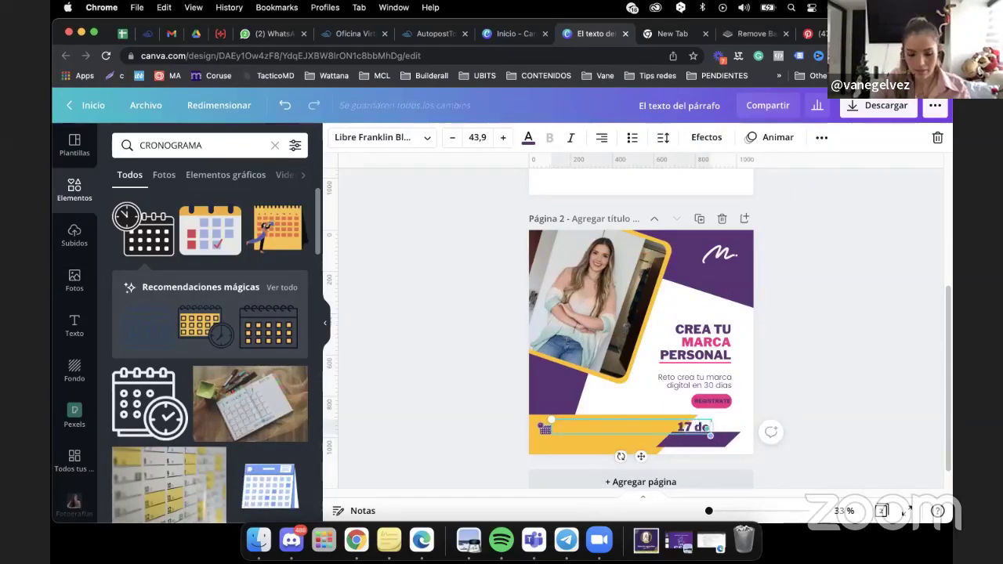
type("17")
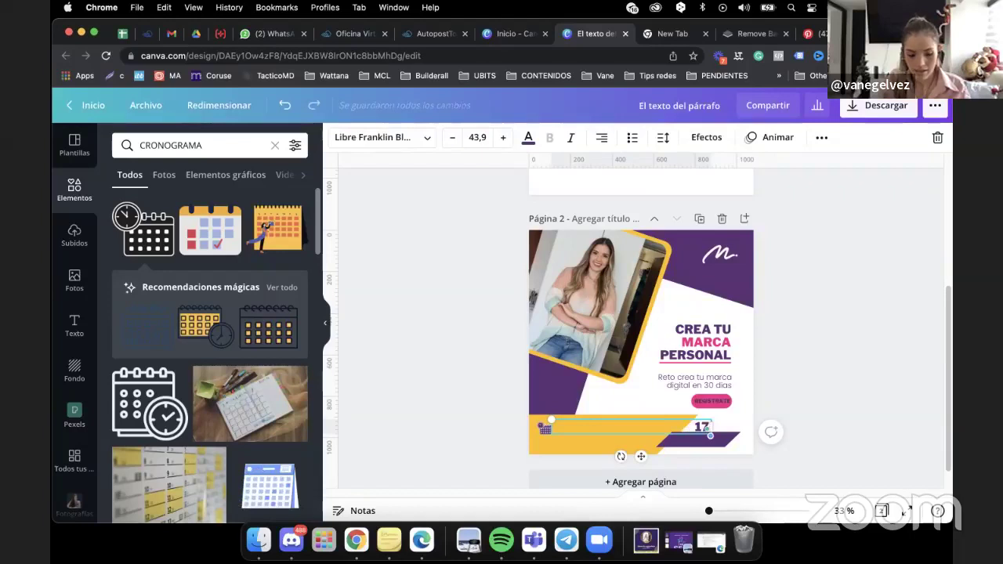
type(" DE DICIEMB")
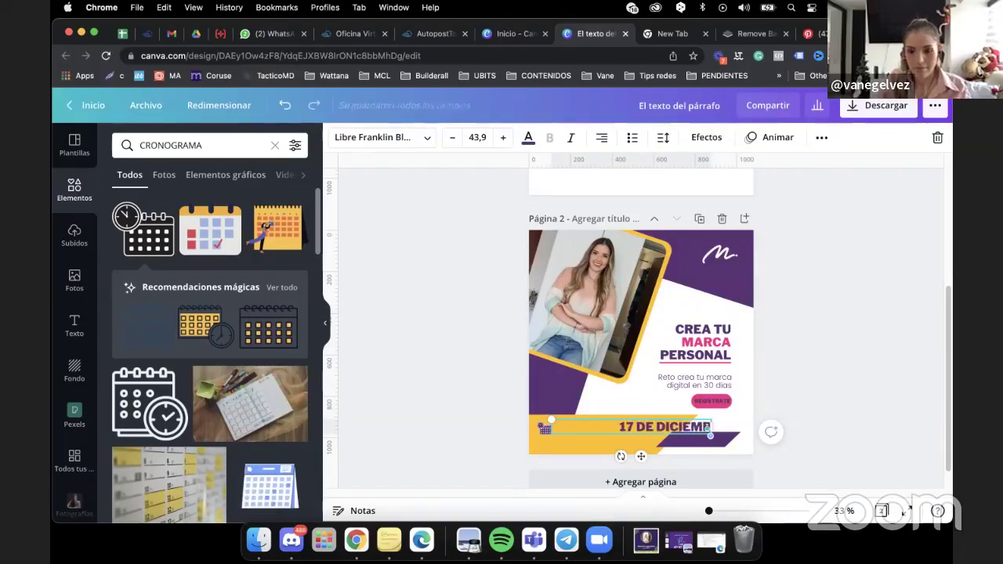
type("RE")
left_click(500, 401)
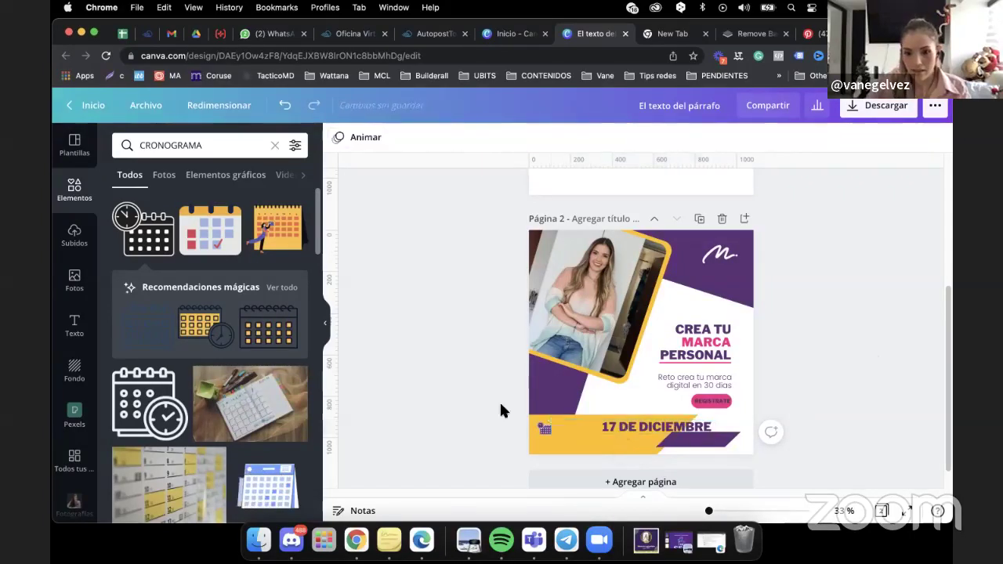
Left-align the date text and position it beside the calendar icon.
left_click(634, 430)
left_click_drag(634, 429, 604, 430)
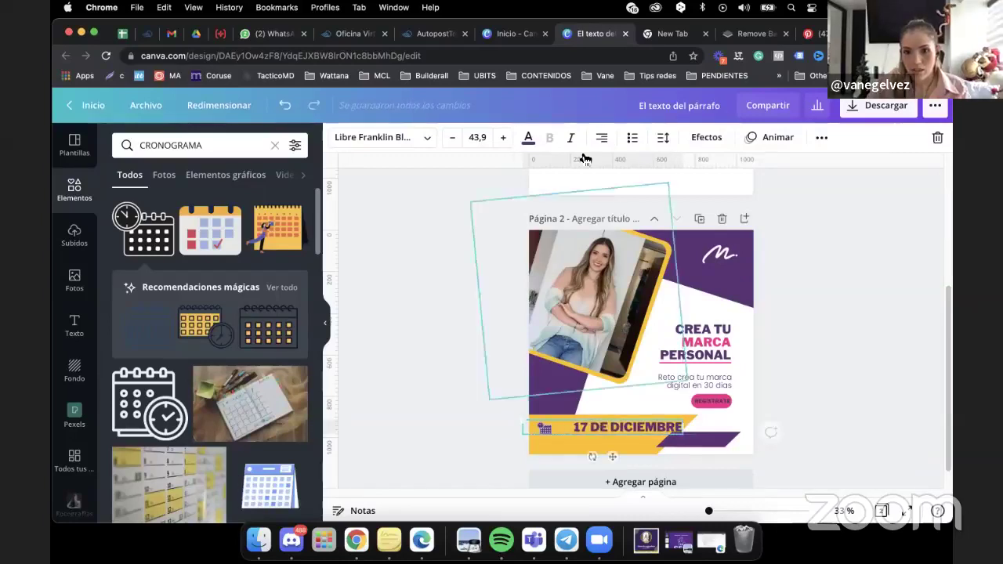
left_click(602, 139)
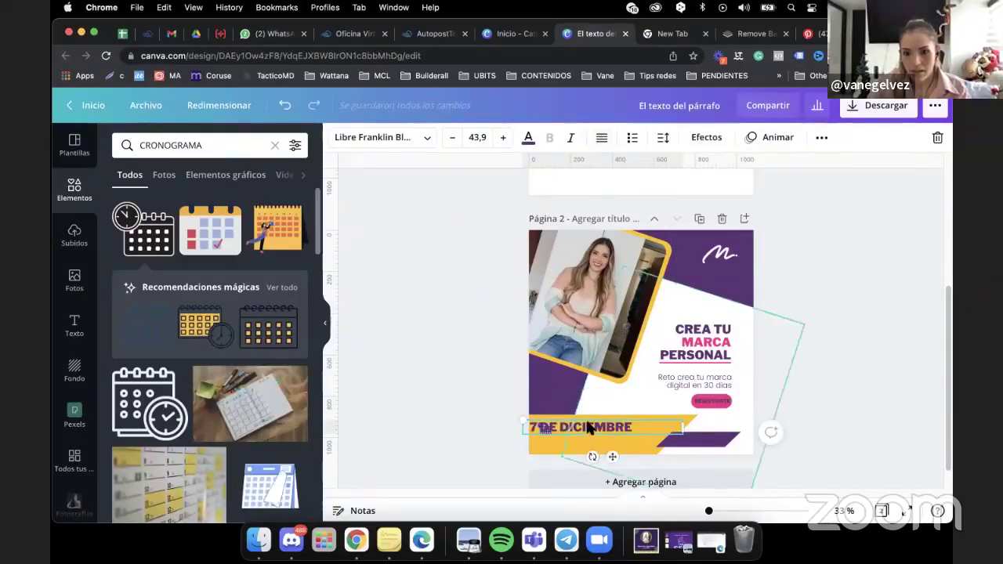
left_click_drag(592, 431, 623, 431)
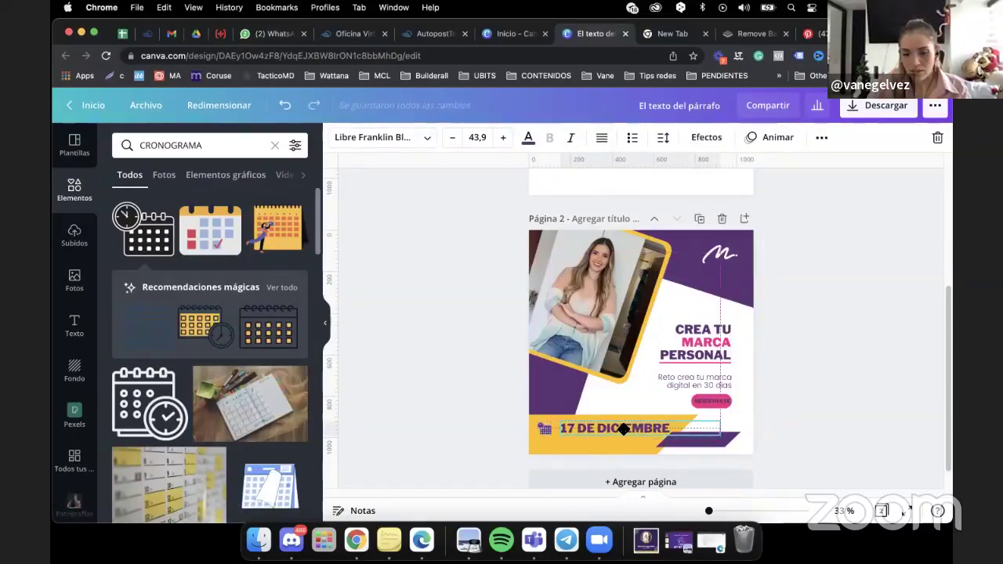
Reduce the date text to size 32,9 and fine-tune its position on the banner.
left_click(453, 138)
left_click(453, 138)
left_click(453, 138)
left_click(453, 137)
left_click(453, 138)
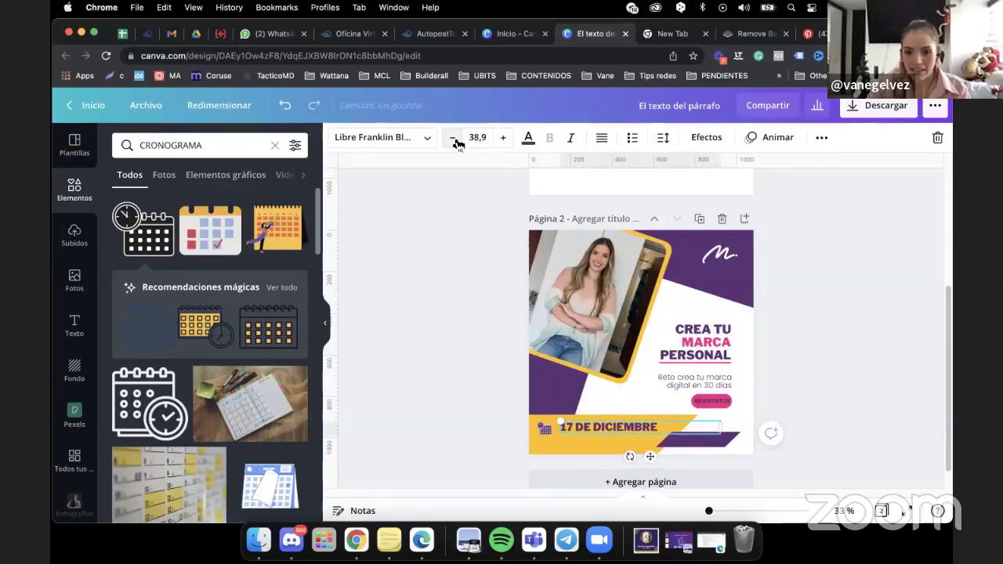
left_click(453, 138)
left_click(453, 138)
left_click(454, 138)
left_click(453, 138)
left_click(453, 138)
left_click(454, 138)
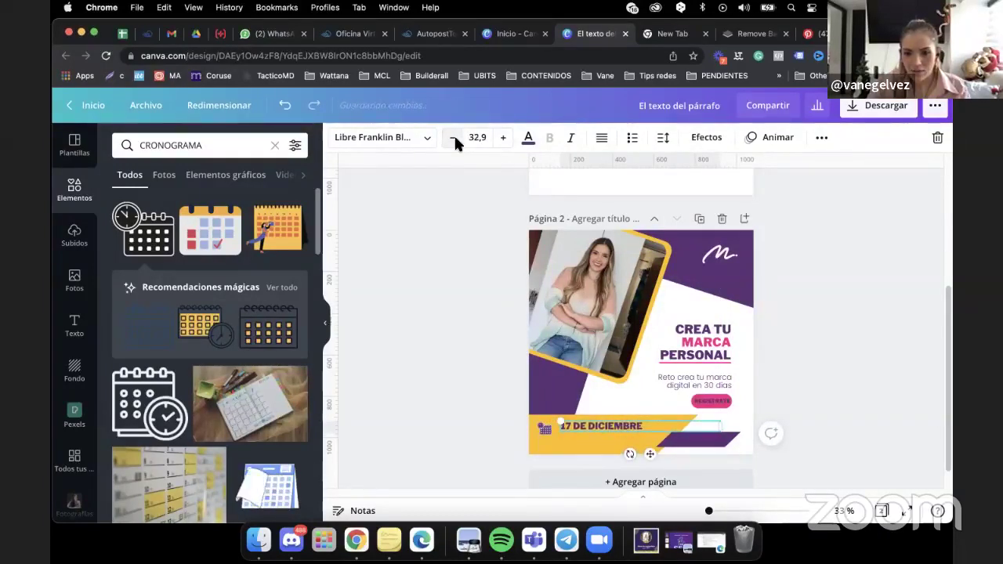
left_click_drag(625, 432, 625, 428)
left_click(589, 441)
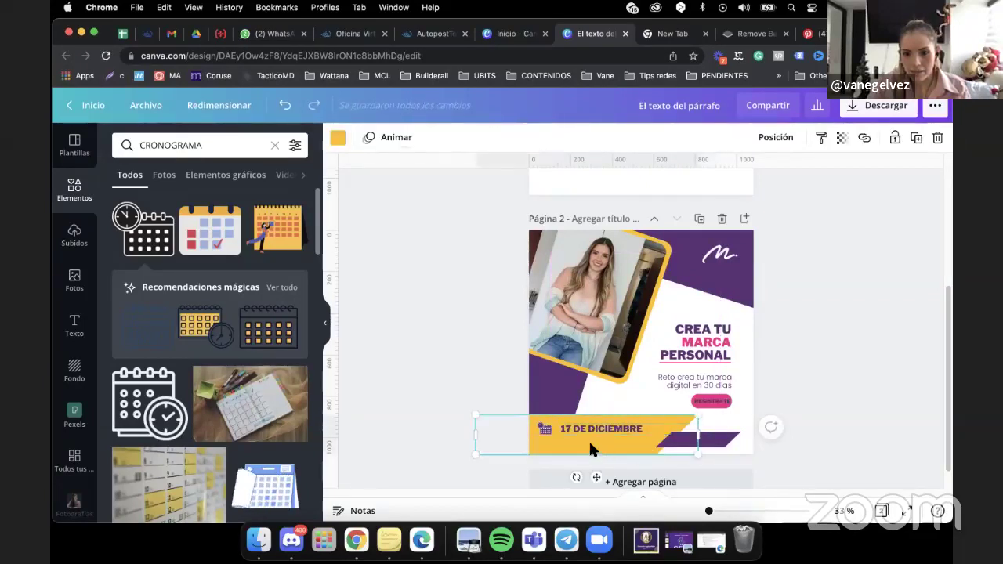
left_click(548, 430)
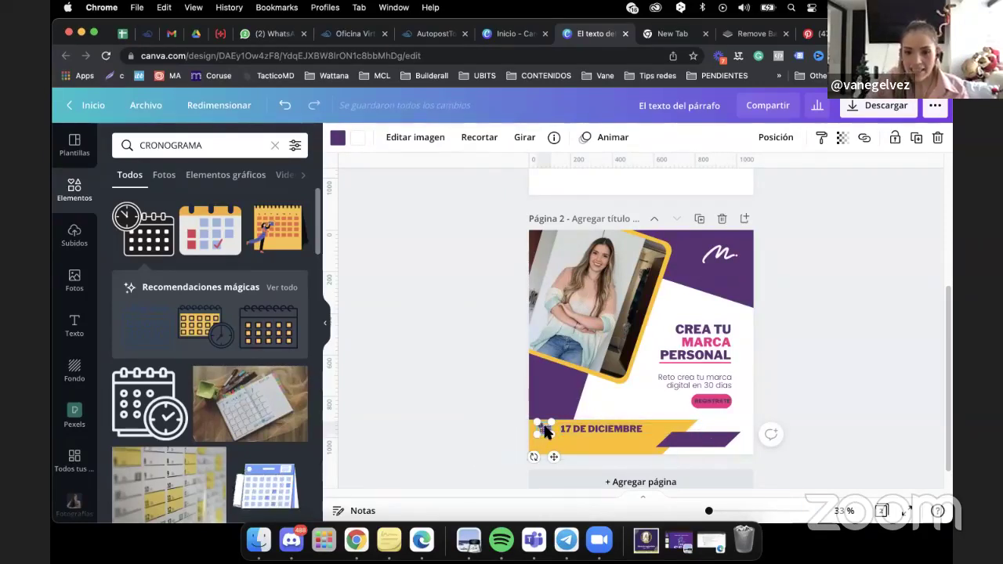
left_click(582, 436)
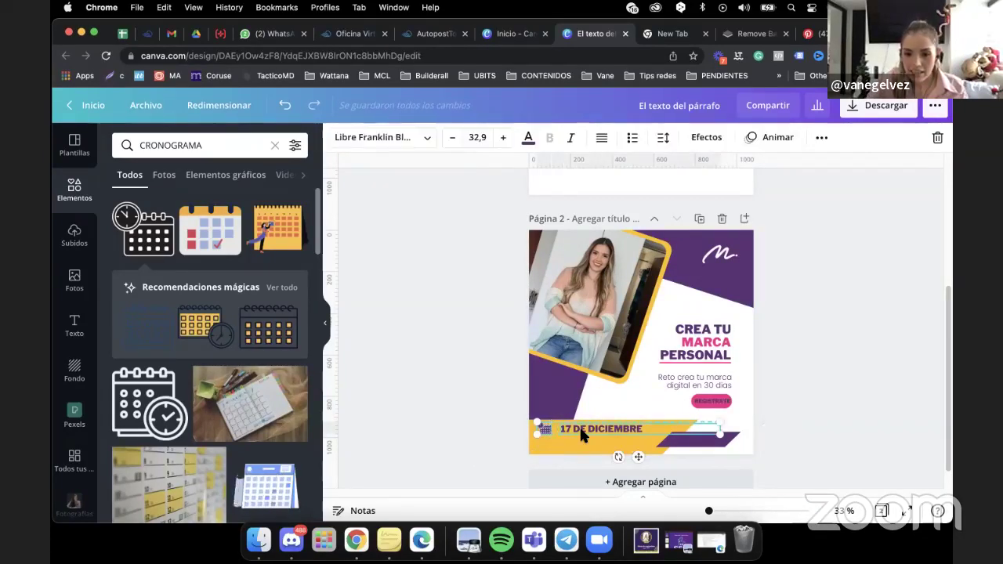
left_click_drag(581, 430, 583, 434)
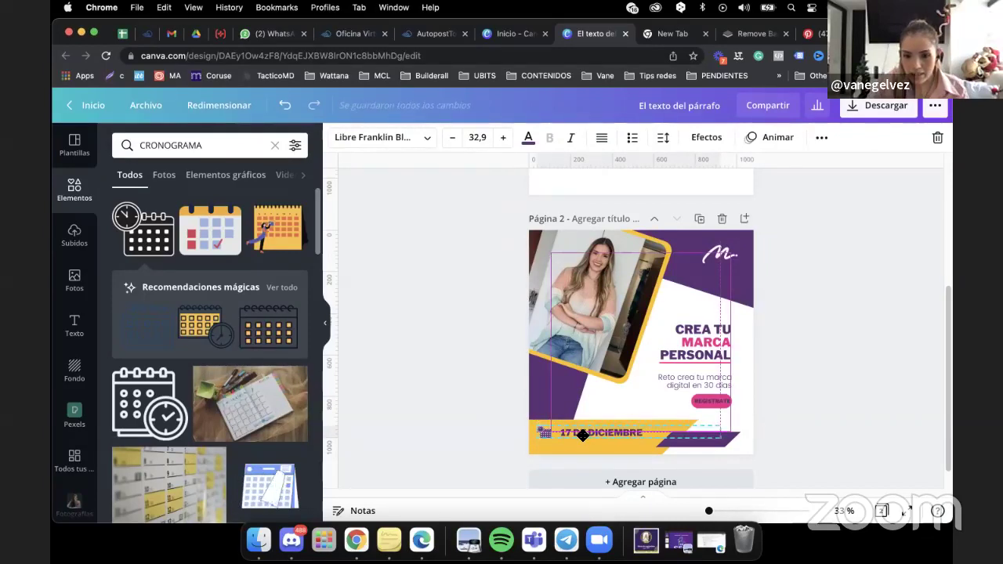
left_click(419, 421)
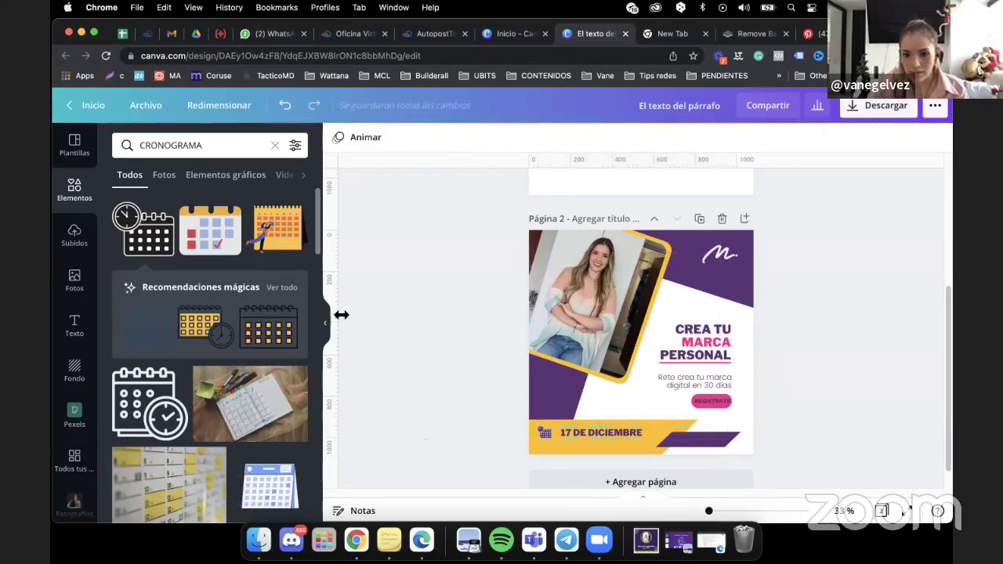
Search elements for 'HORA' and place a small purple clock icon at the banner's left end.
double_click(139, 145)
type("HORA")
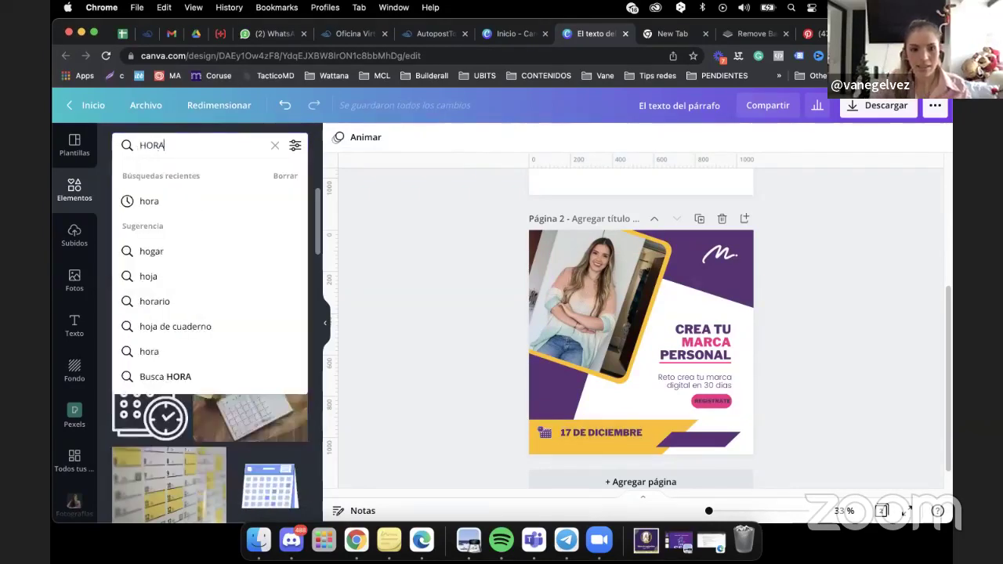
key("Return")
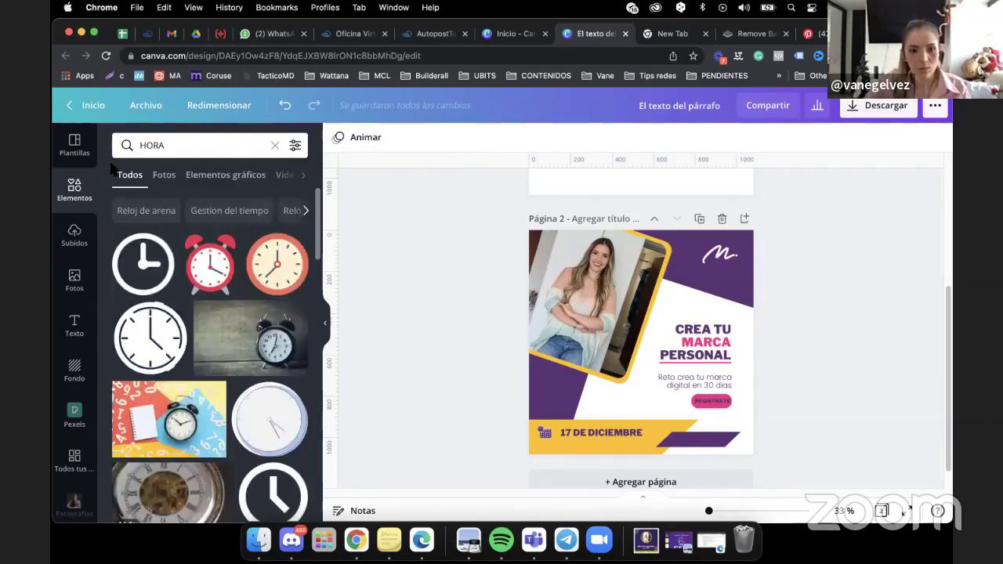
left_click(149, 292)
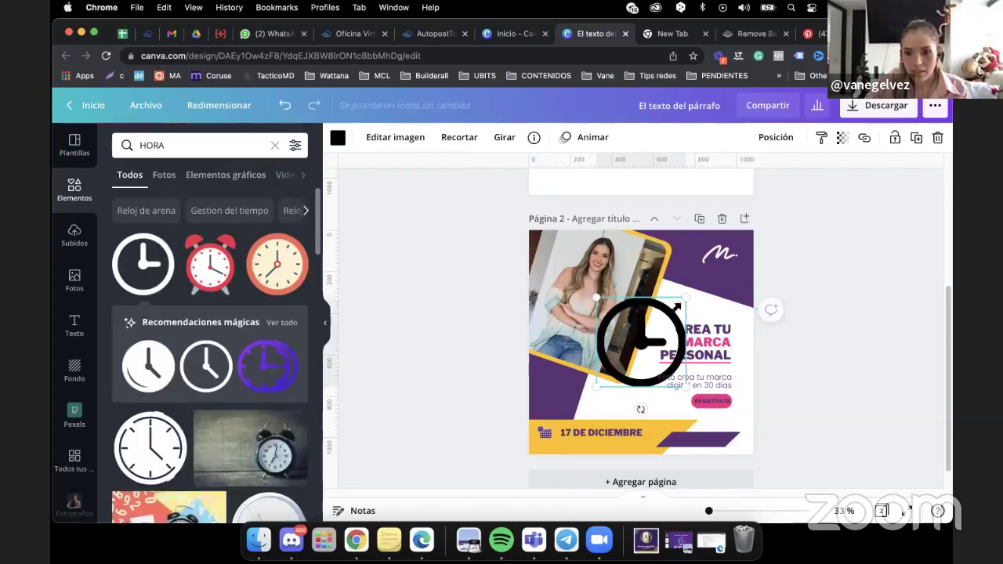
left_click_drag(690, 295, 604, 383)
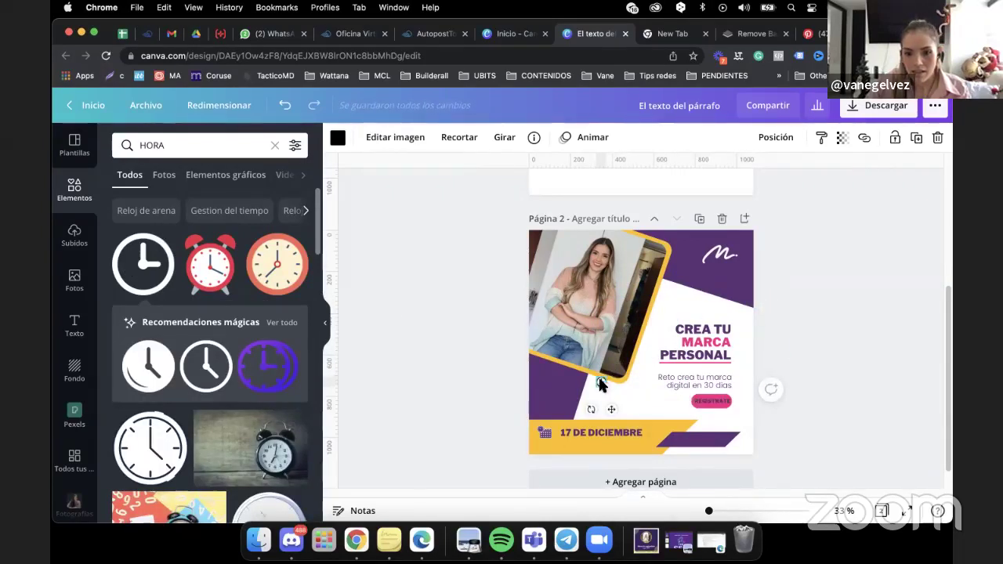
left_click_drag(602, 384, 547, 447)
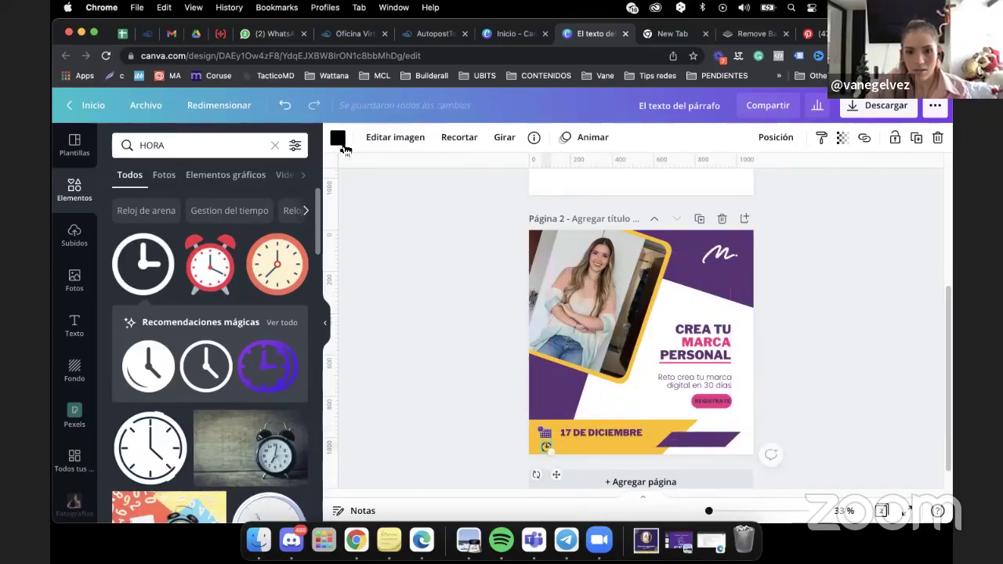
left_click(338, 138)
left_click(192, 203)
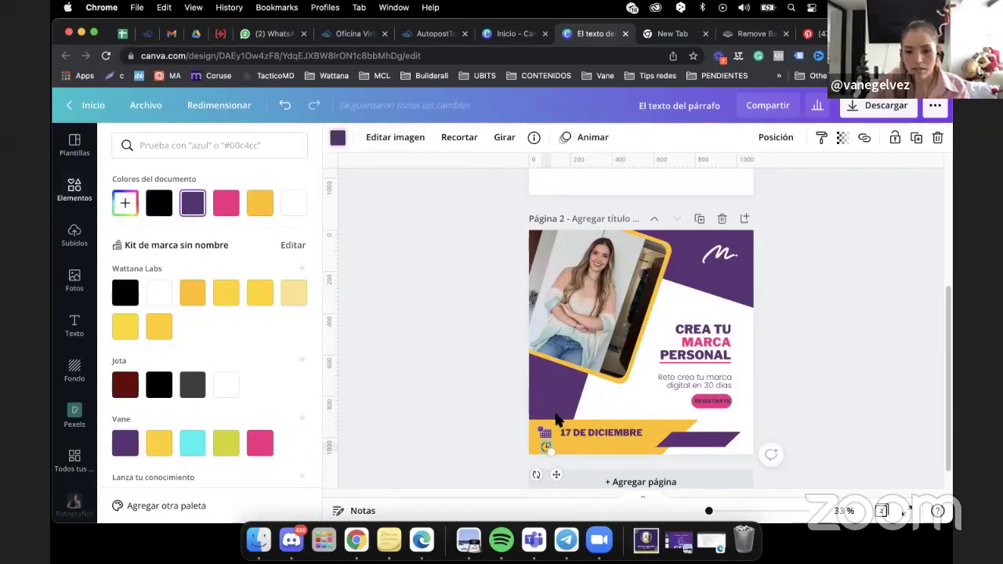
Undo the accidental heading move and reselect the 17 DE DICIEMBRE text.
left_click(587, 436)
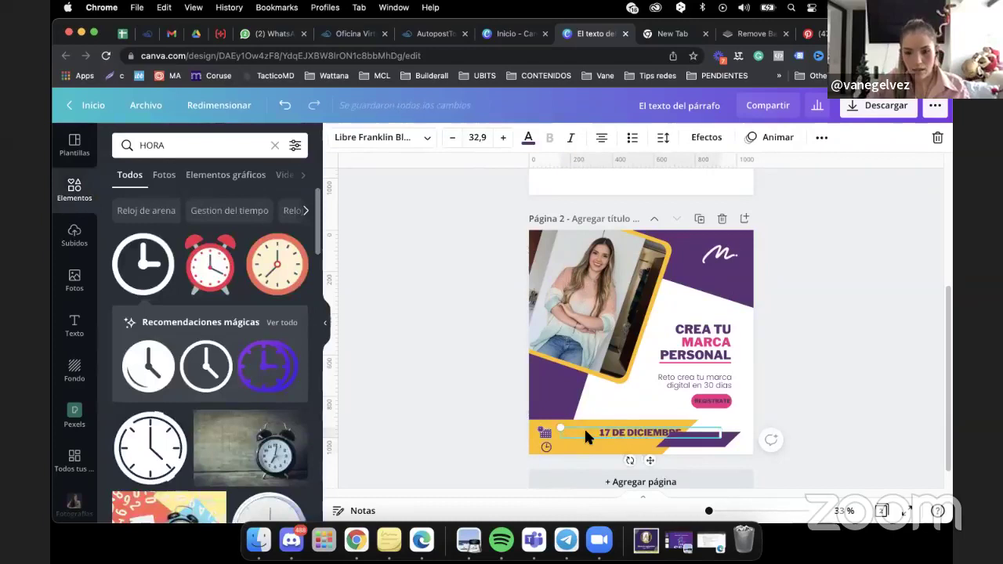
left_click_drag(679, 353, 681, 368)
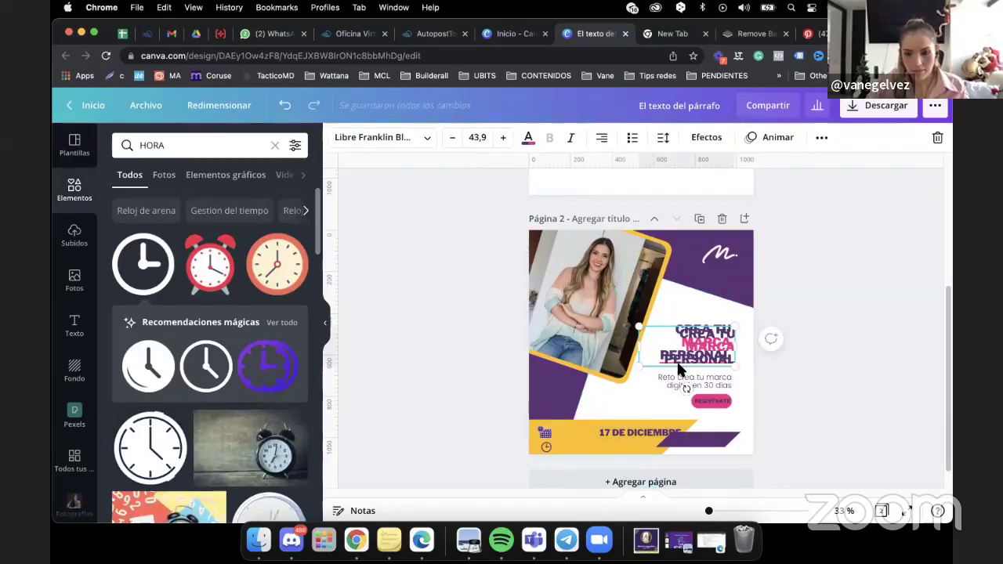
left_click(285, 105)
left_click(284, 105)
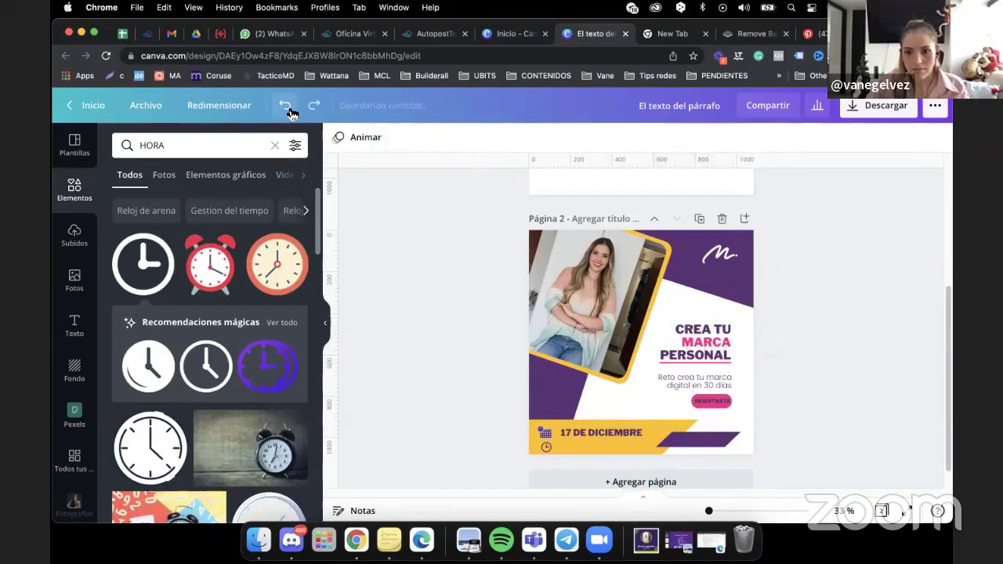
left_click(605, 433)
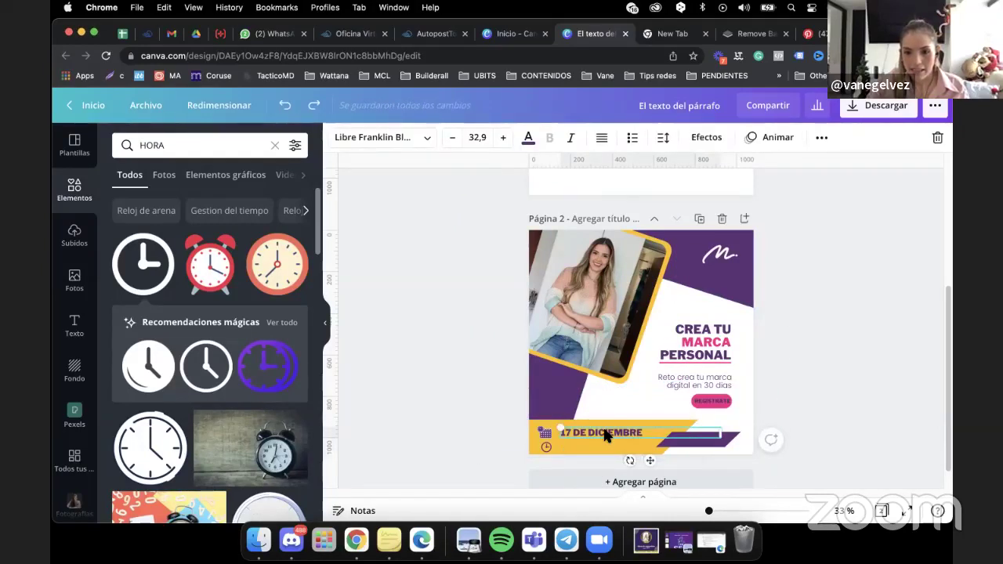
Duplicate the date line below it, retype it as '9:00 PM HORA MIAMI' and shrink it to 27,9.
left_click(823, 140)
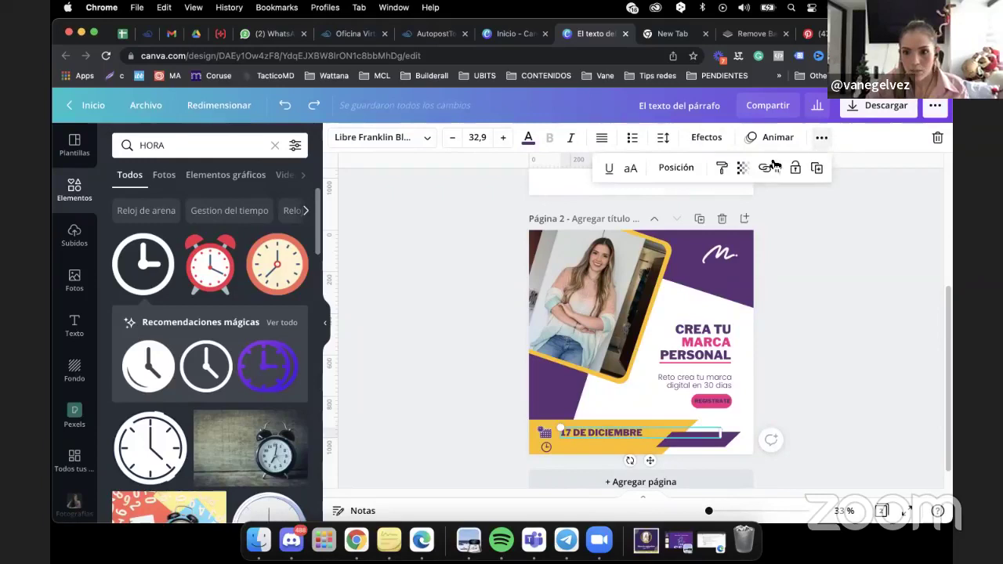
left_click(818, 173)
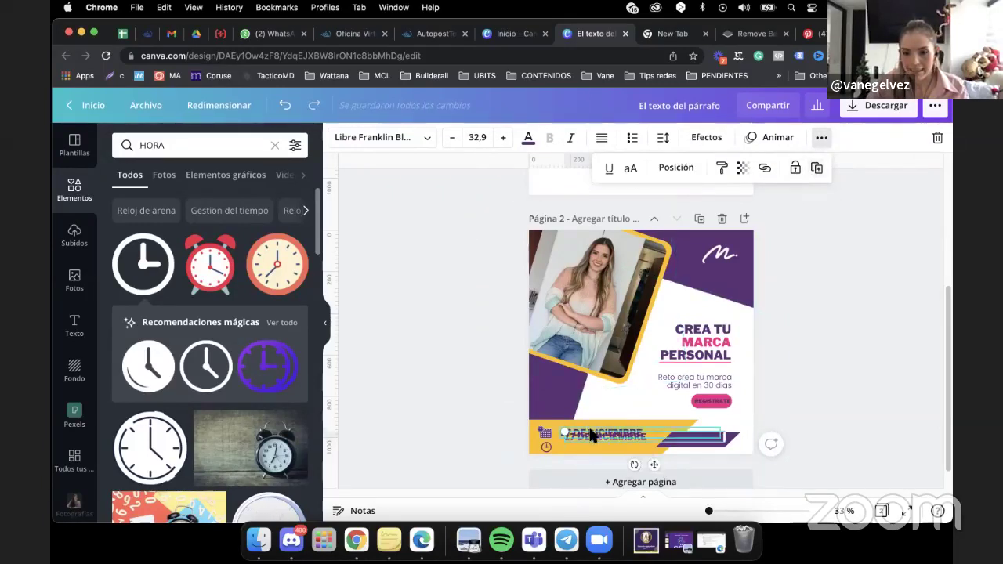
left_click_drag(590, 440, 588, 446)
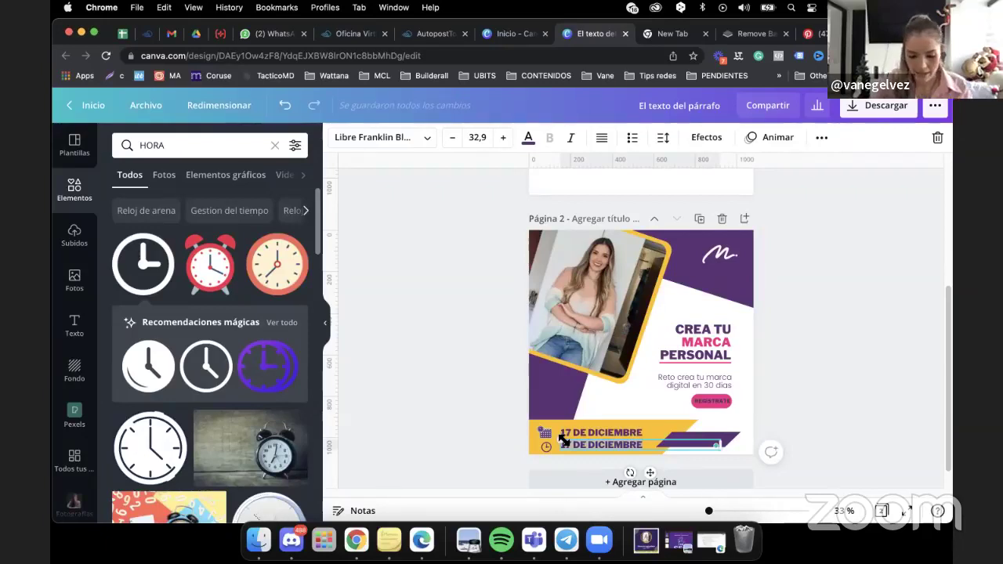
type("9:00")
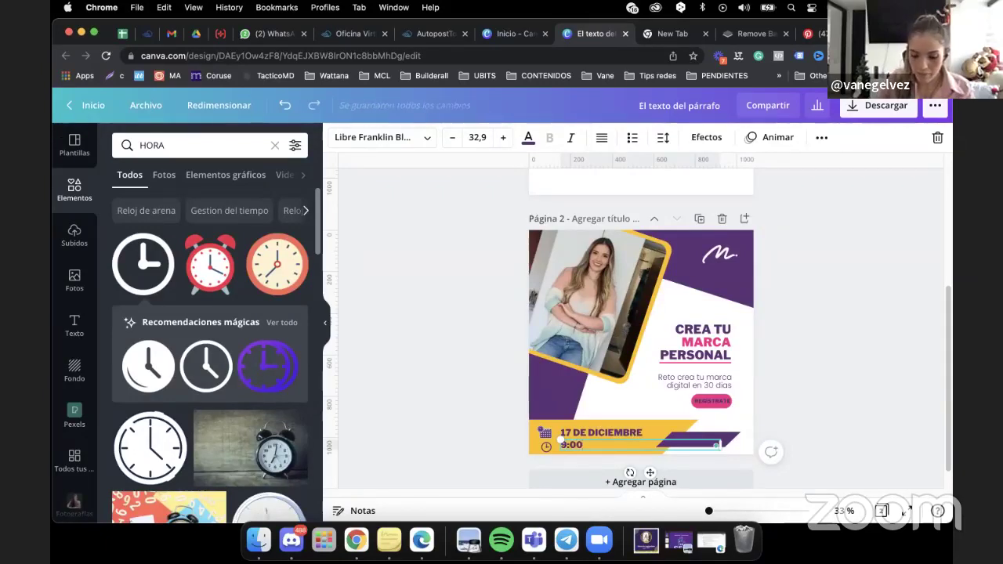
type(" PM")
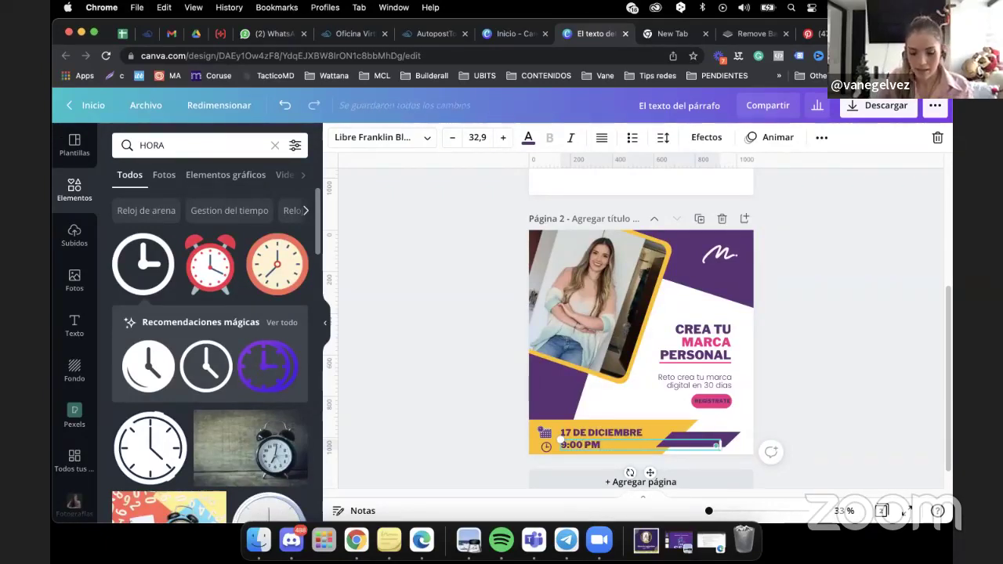
type(" HORA")
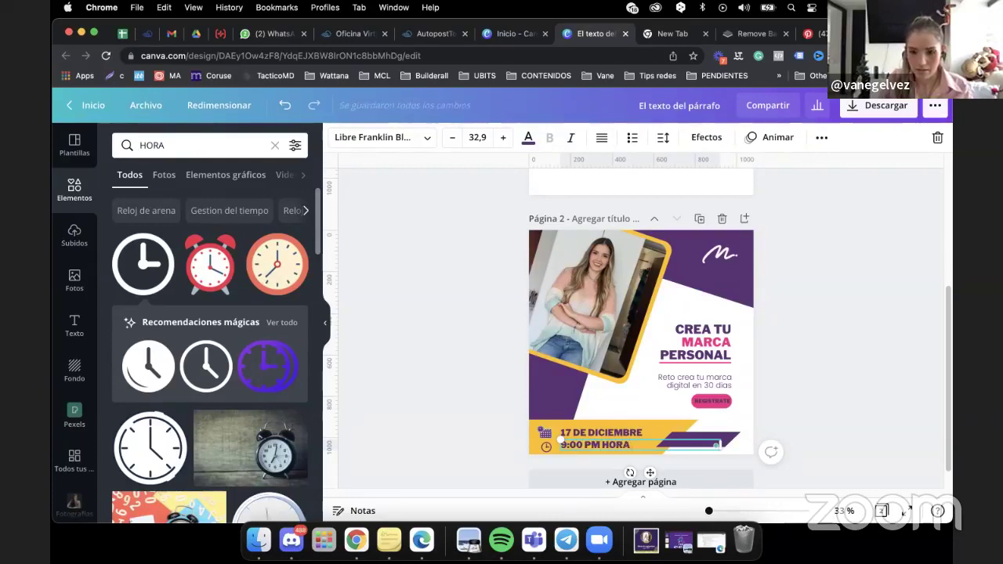
type(" MIAMI")
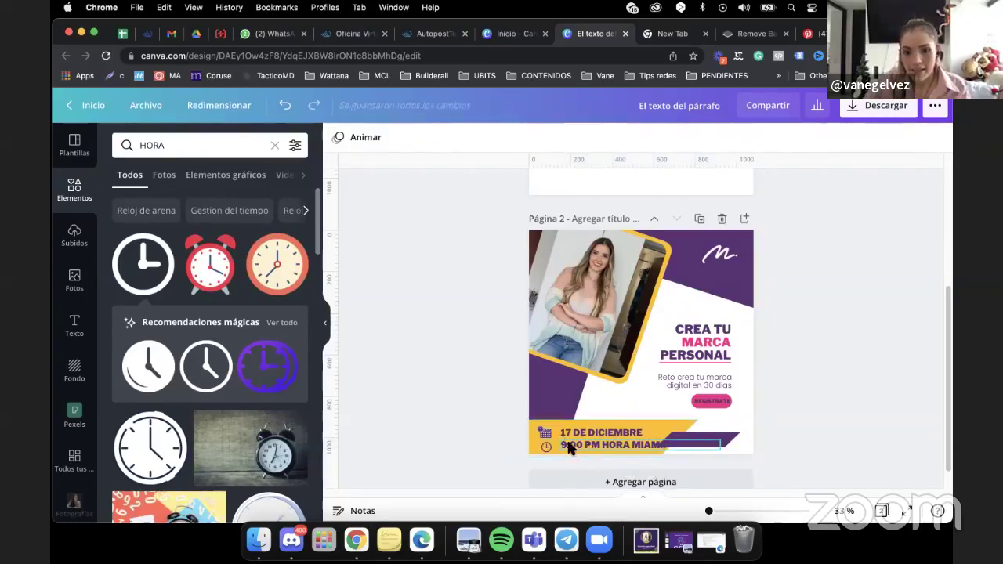
left_click(453, 141)
left_click(453, 141)
left_click(453, 141)
left_click(453, 142)
left_click(453, 141)
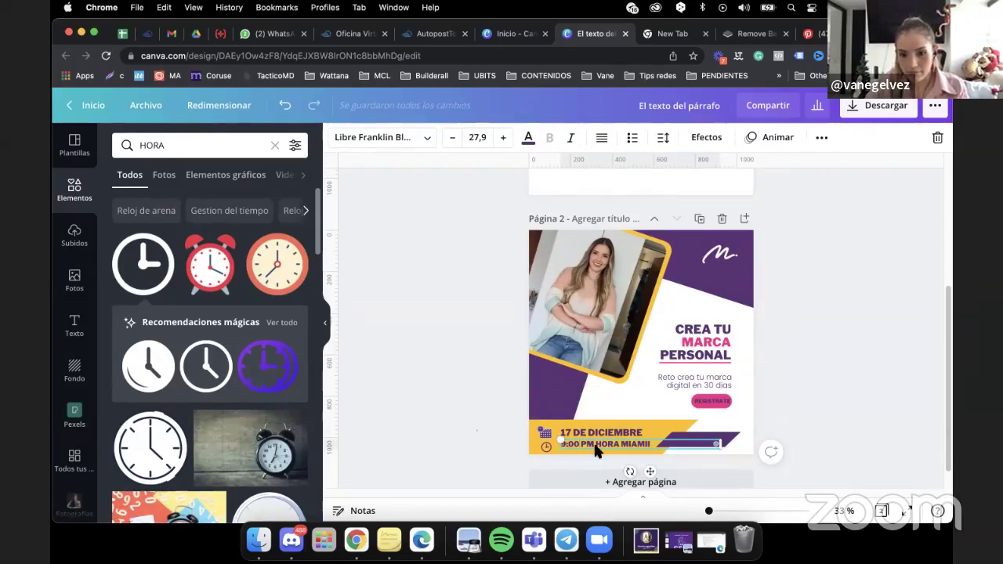
left_click_drag(566, 444, 567, 446)
left_click(447, 413)
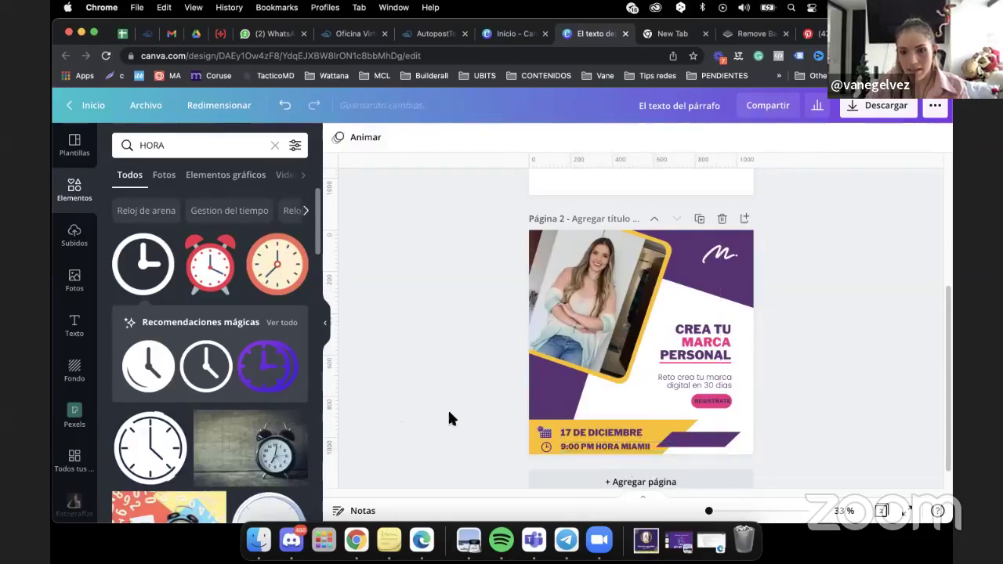
Duplicate the 'Reto crea tu marca' tagline and move the copy beside the Regístrate button.
left_click(690, 386)
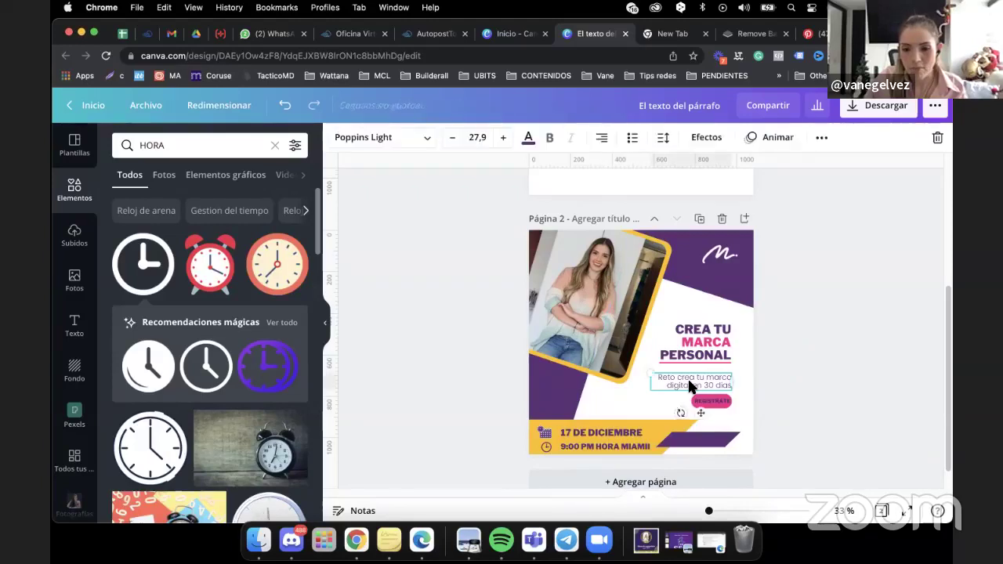
key("super+shift+c")
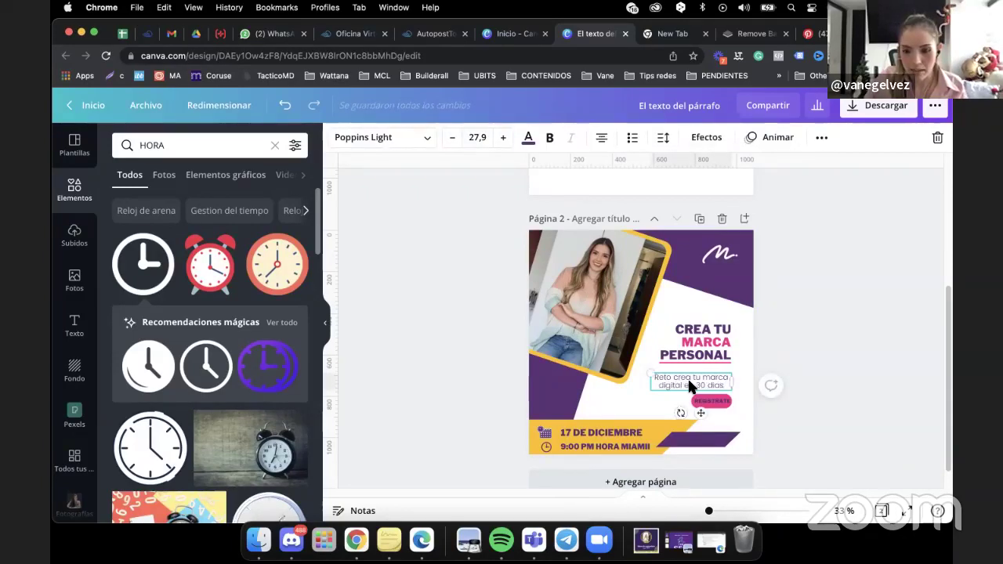
left_click(285, 106)
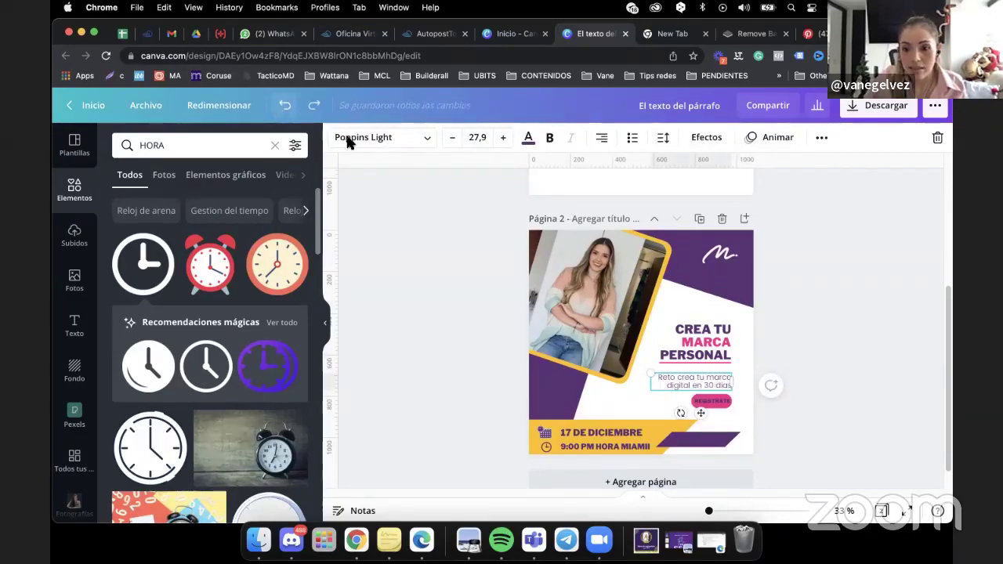
left_click(817, 138)
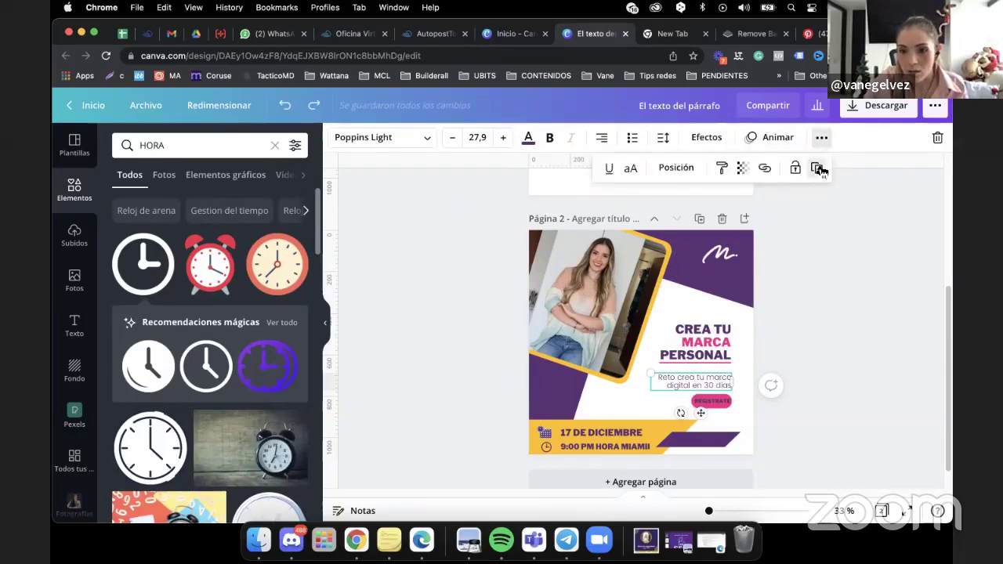
left_click(817, 168)
left_click_drag(681, 389, 591, 398)
Replace the copy's text with the creator's social-media handle and left-align it.
left_click(647, 404)
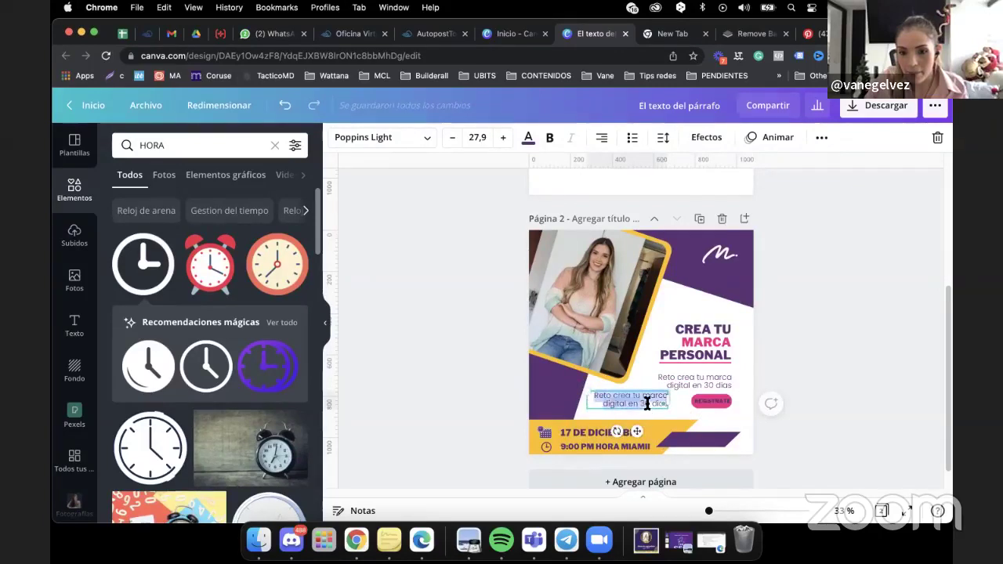
key("BackSpace")
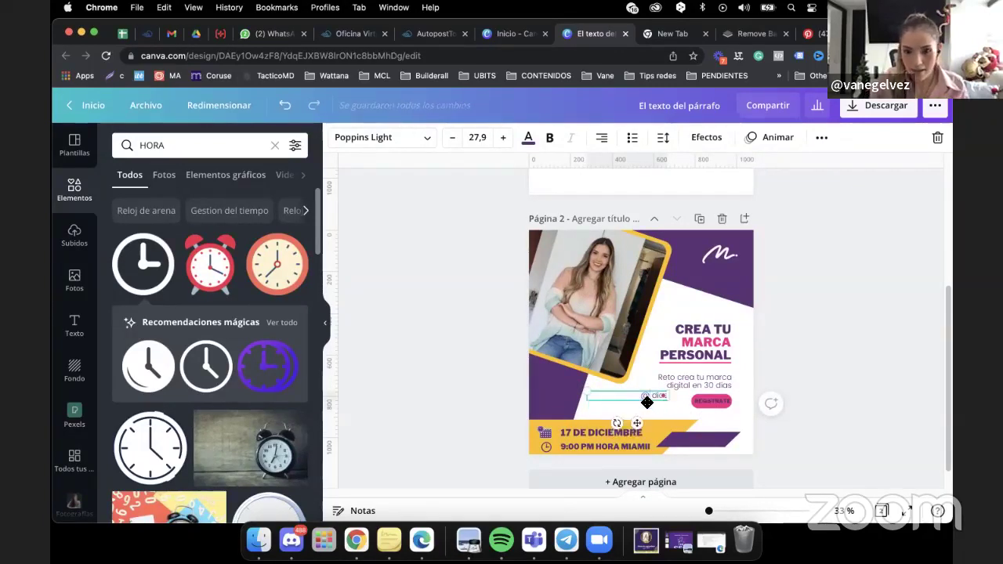
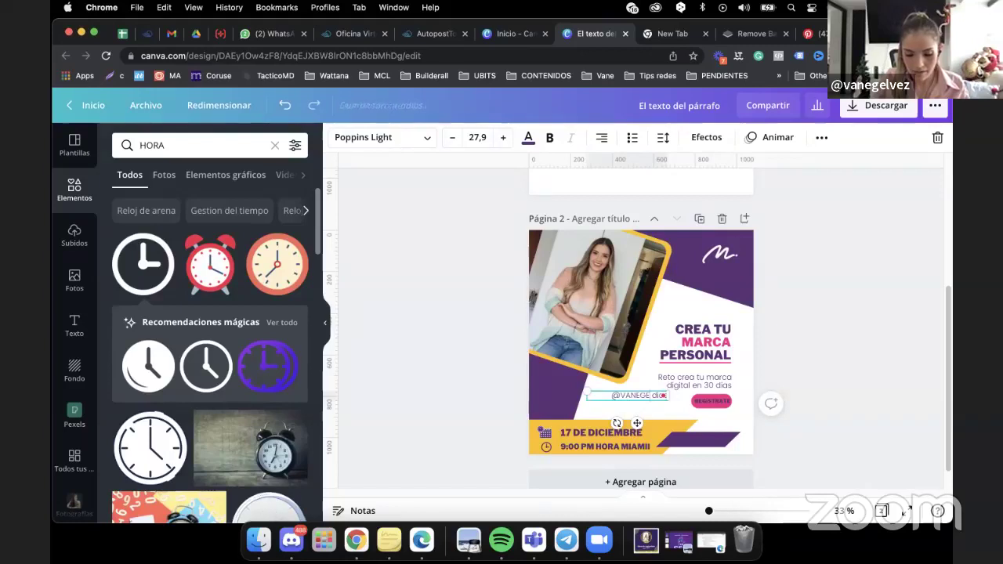
key("BackSpace")
key("BackSpace")
key("BackSpace")
key("BackSpace")
key("BackSpace")
key("BackSpace")
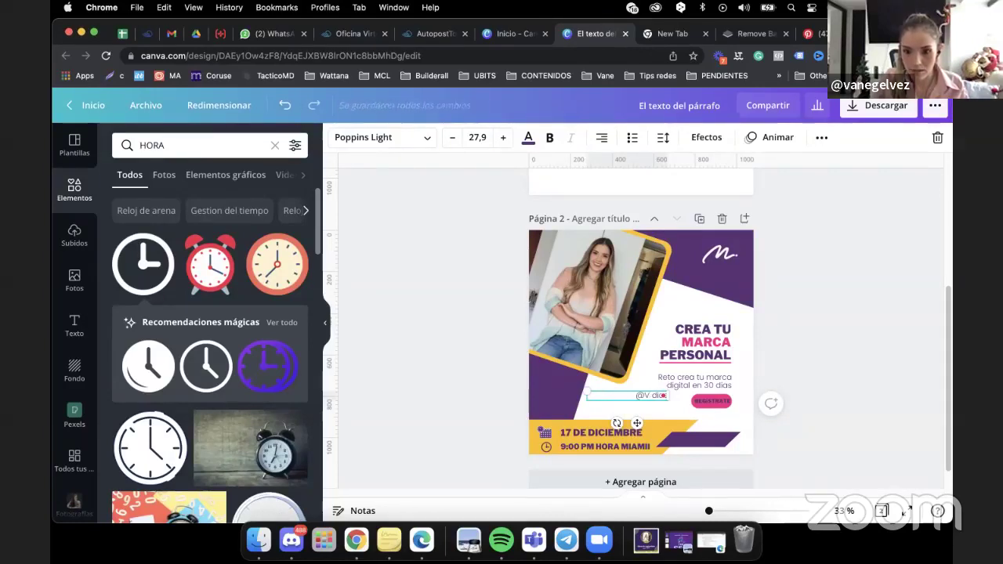
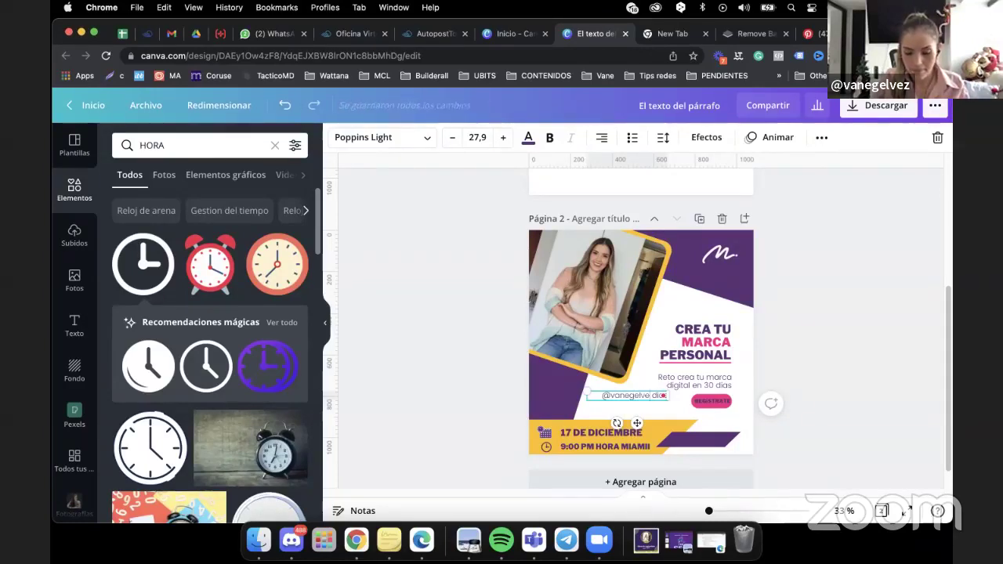
key("BackSpace")
key("BackSpace")
key("BackSpace")
key("BackSpace")
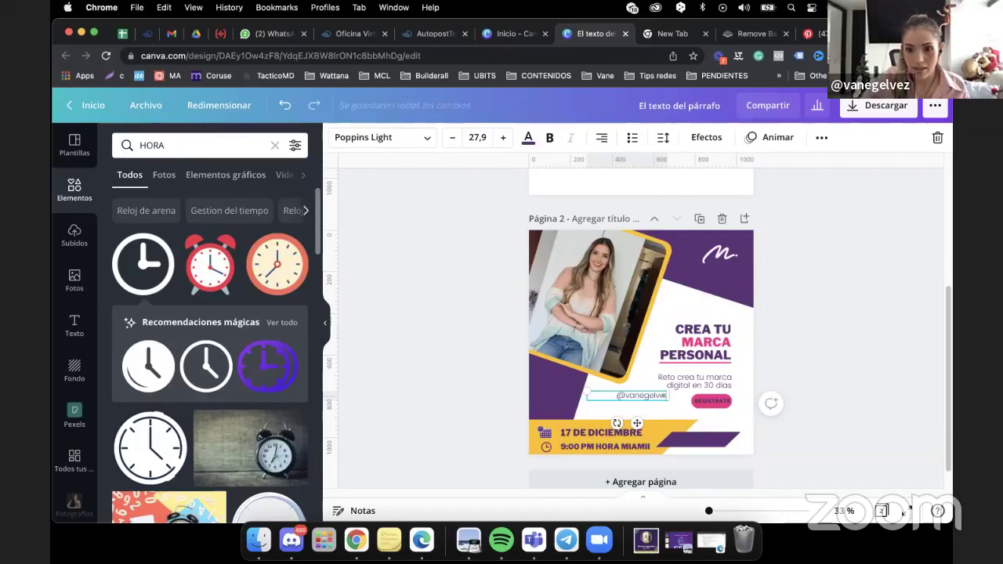
left_click(602, 138)
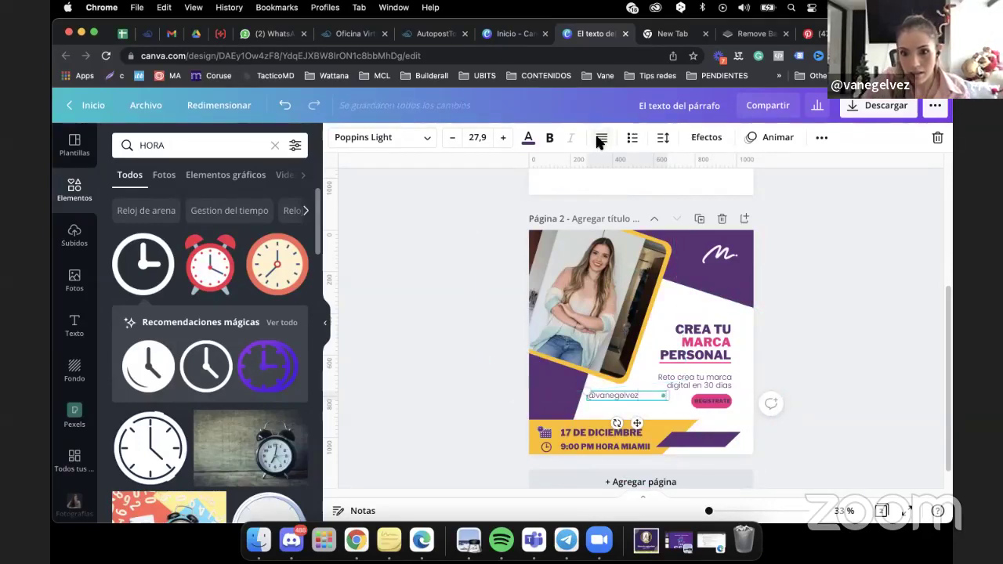
left_click(595, 415)
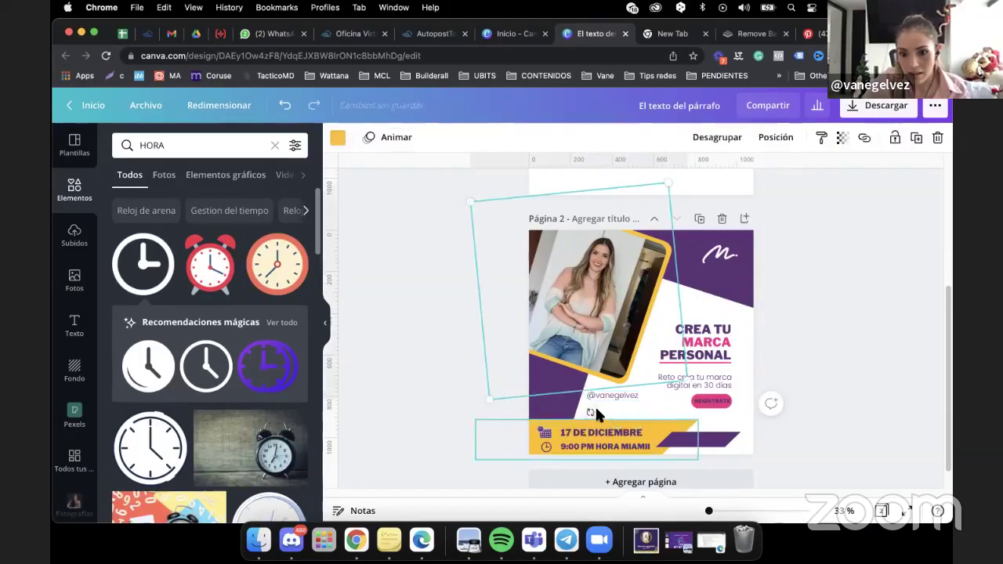
left_click(708, 430)
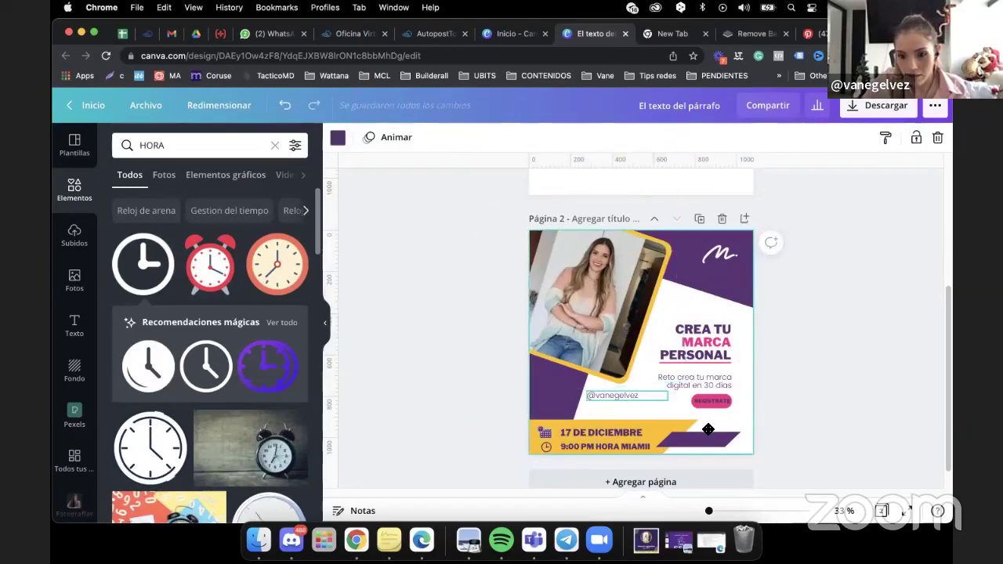
Move the handle onto the bottom purple bar, make it white, and view the Pinterest reference.
left_click_drag(625, 396, 703, 444)
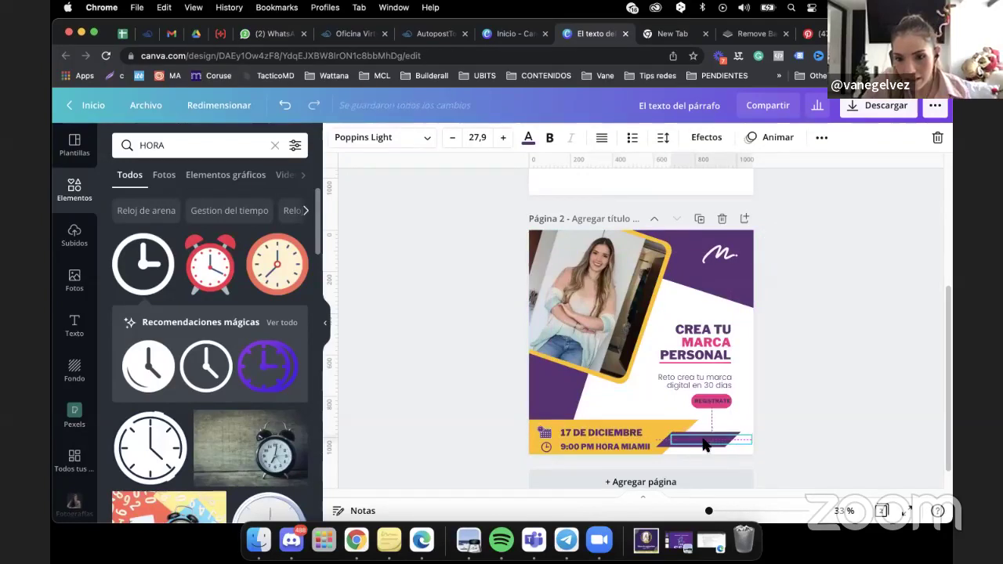
left_click(529, 138)
left_click(157, 292)
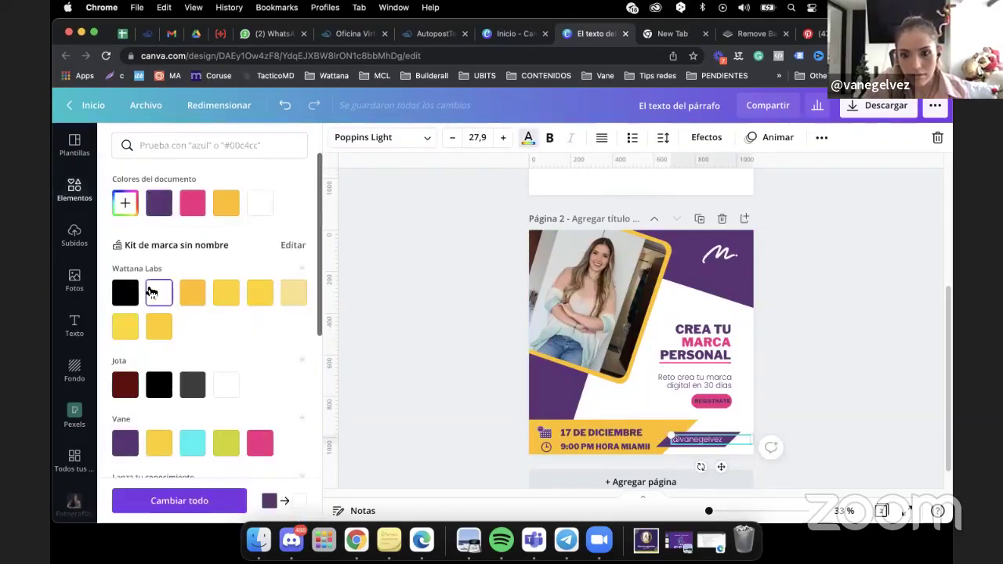
left_click(925, 344)
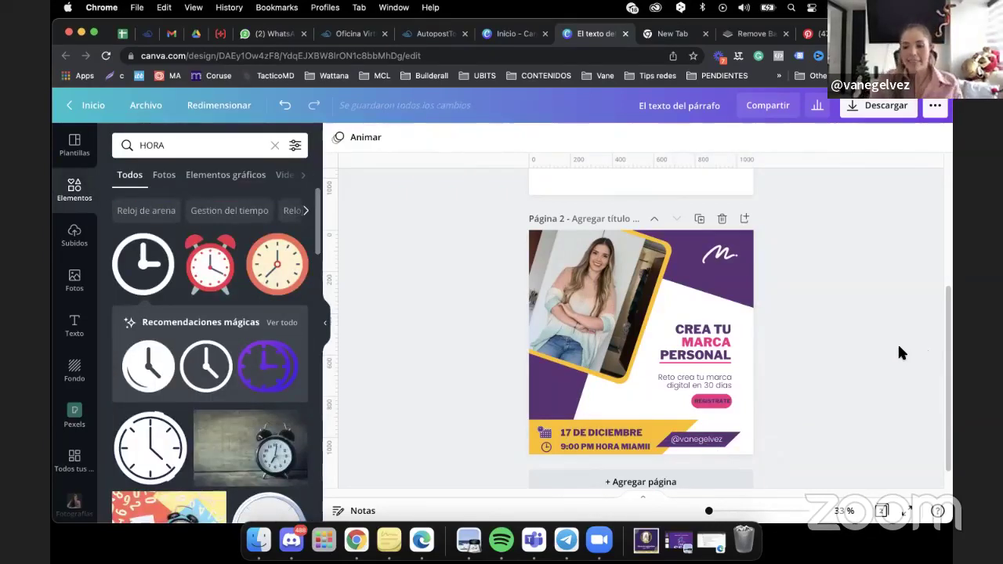
left_click(815, 34)
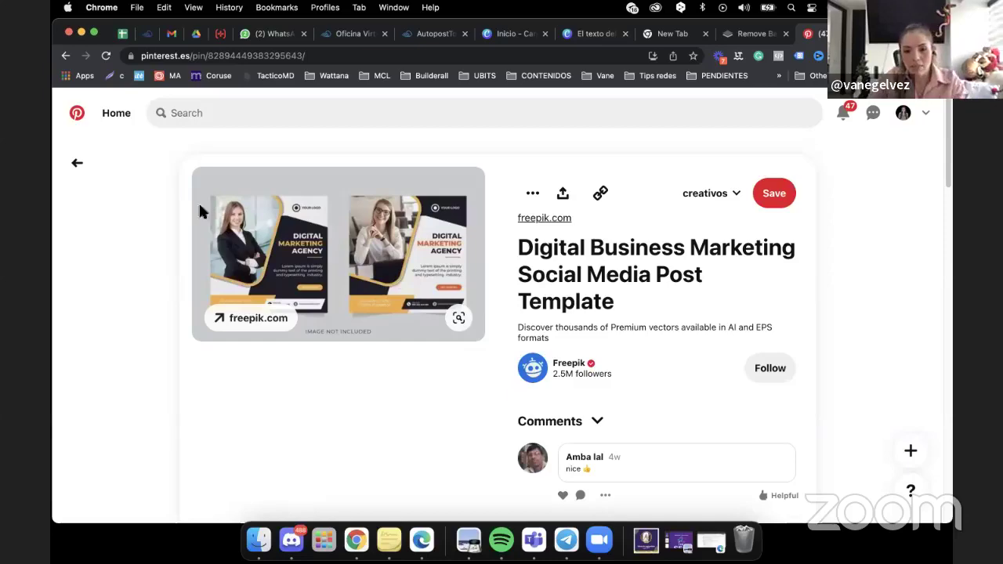
Leave the reference pin for Pinterest's digital marketing results, skim them, then return to the Canva post.
left_click(65, 56)
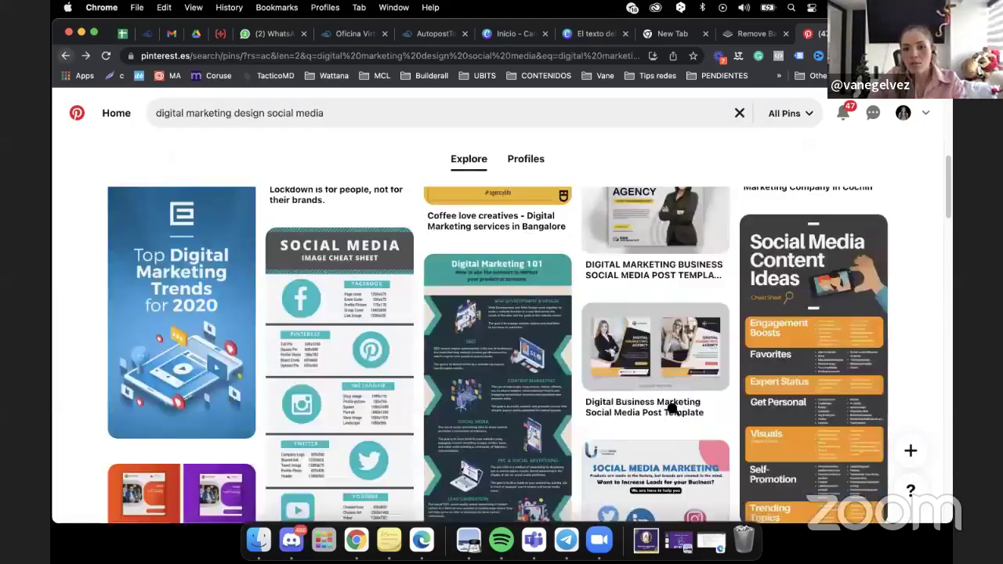
scroll(946, 208, "down", 5)
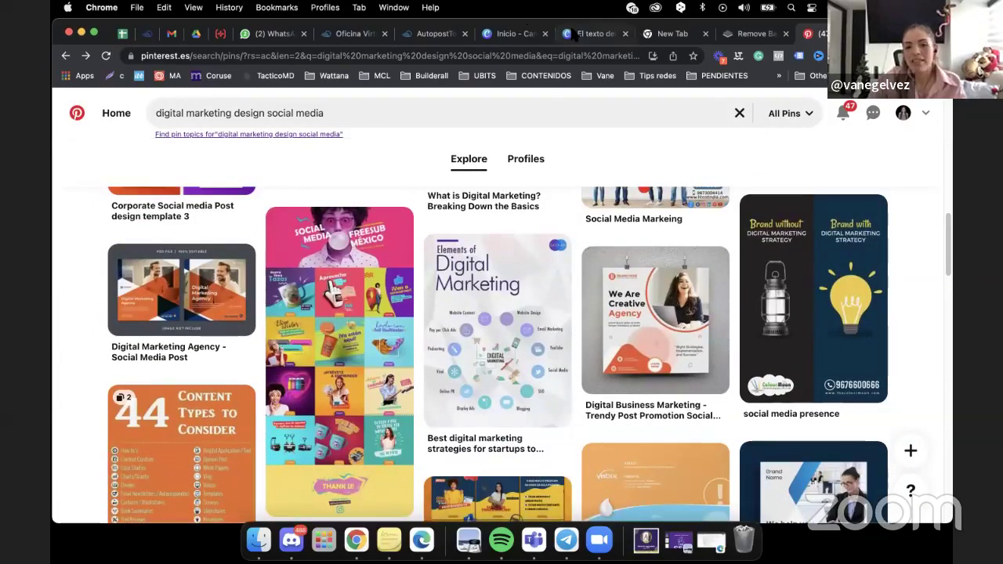
left_click(576, 34)
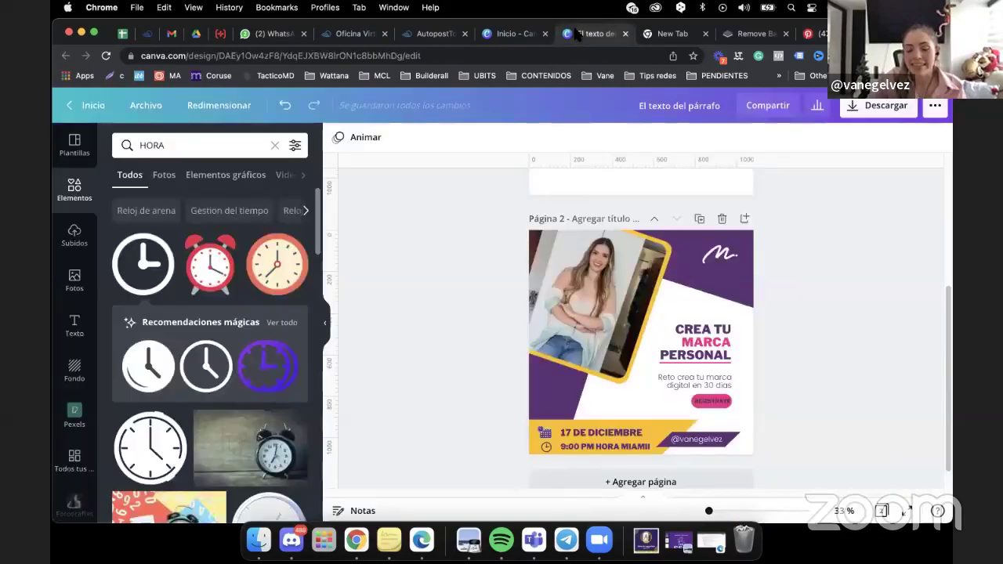
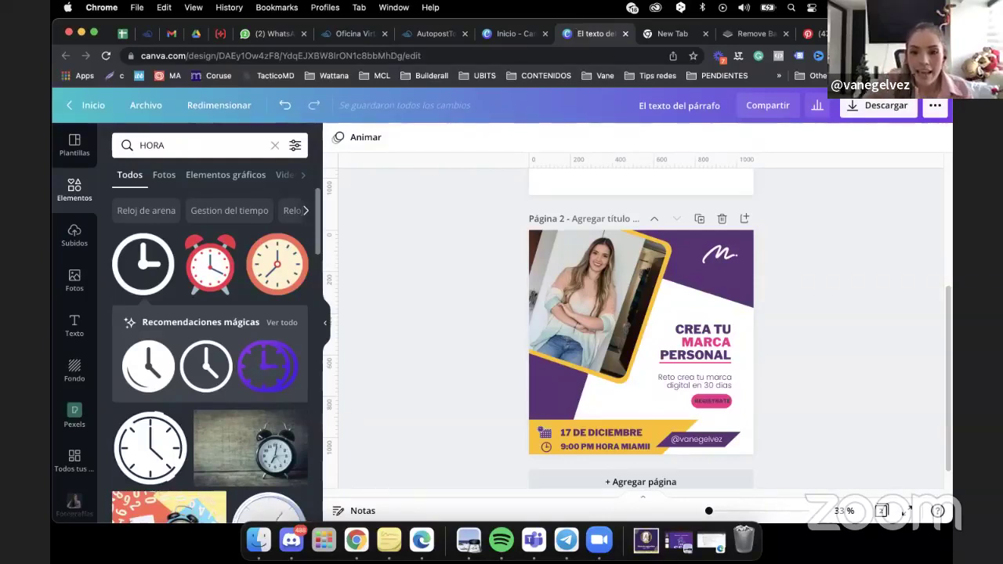
Scroll to page 1 with the cutout portrait and show the uploaded images library.
left_click_drag(945, 313, 948, 156)
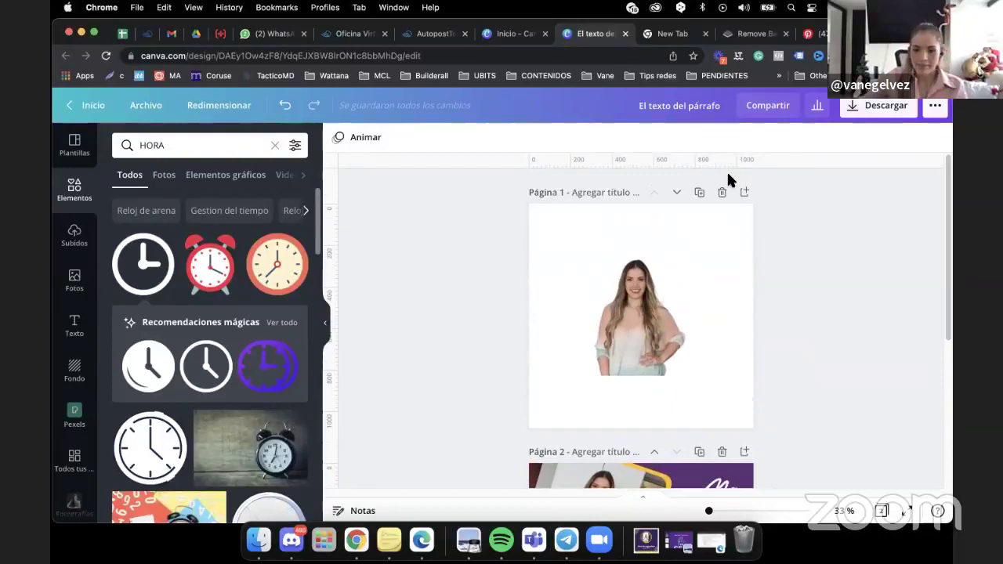
left_click(74, 235)
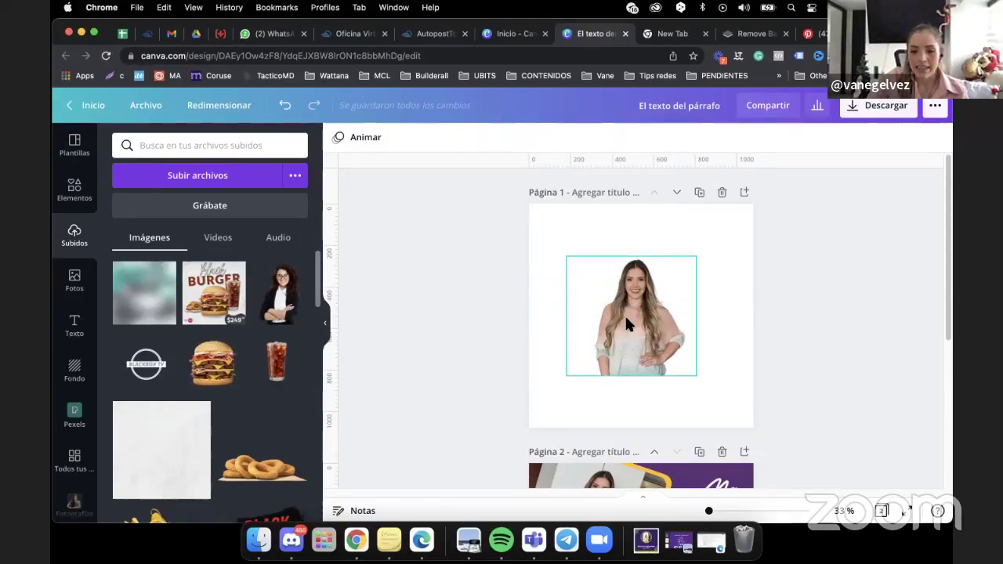
left_click_drag(633, 321, 663, 479)
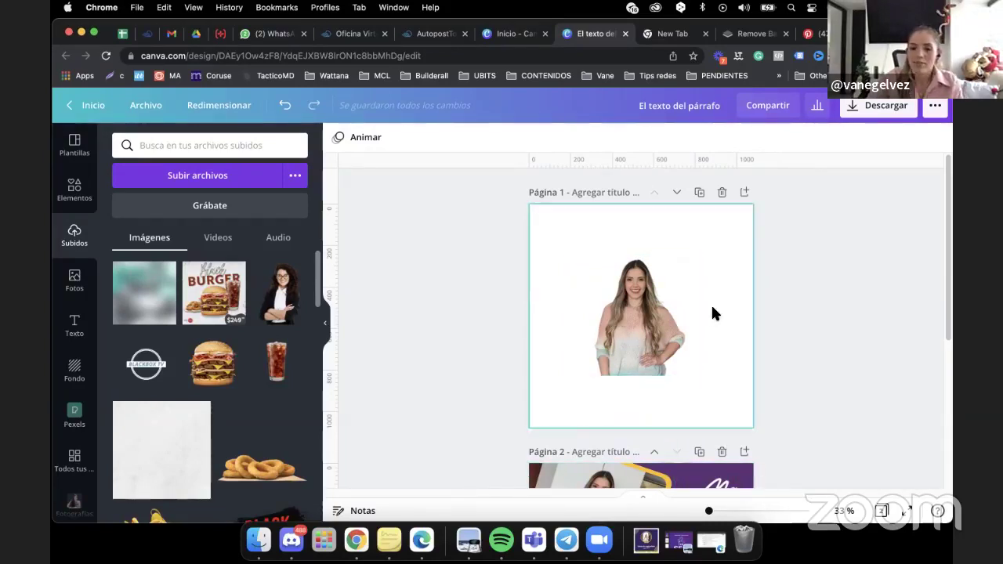
Add the blurred teal upload to page 1, send it to the back, and stretch it over the page.
left_click(148, 315)
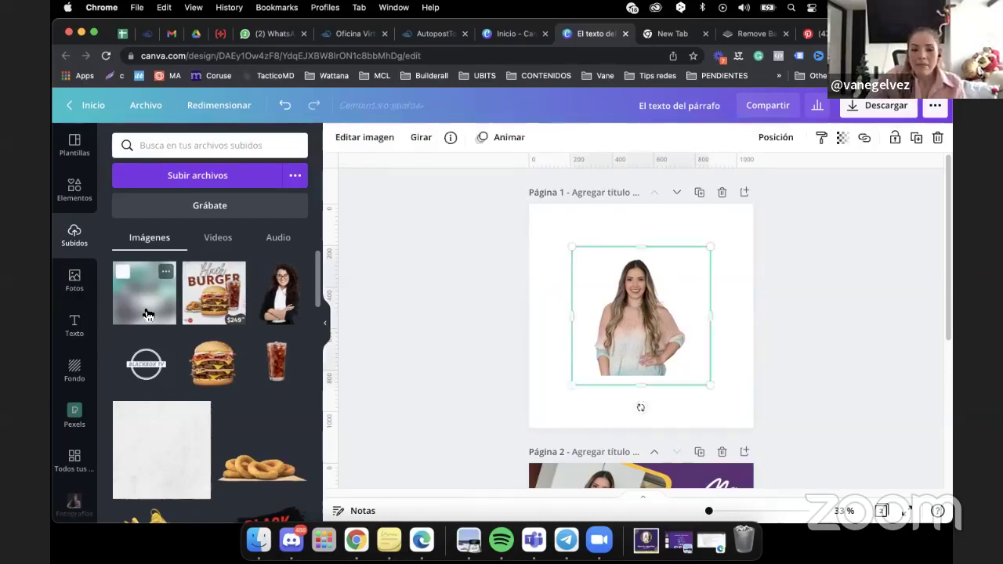
right_click(630, 300)
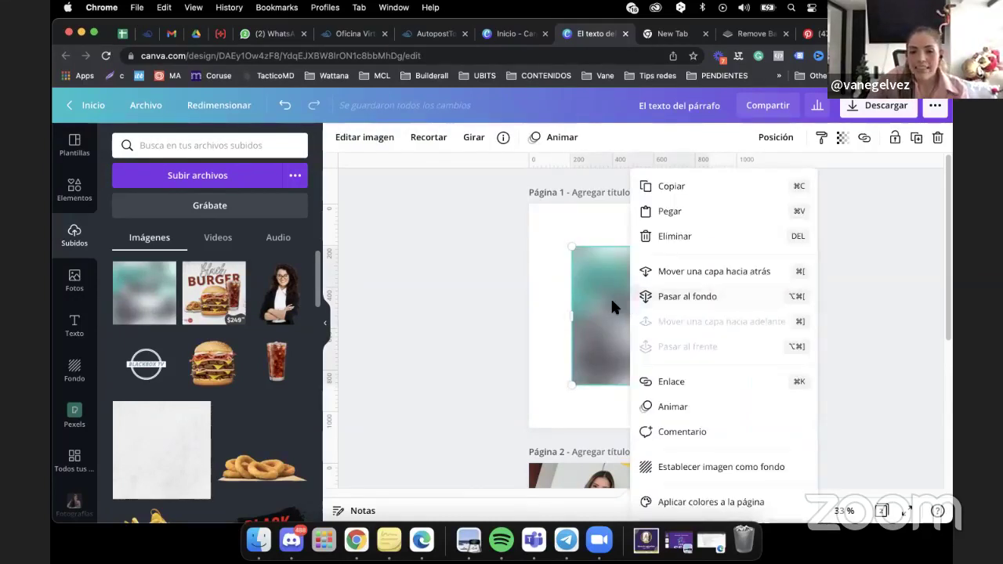
left_click(675, 300)
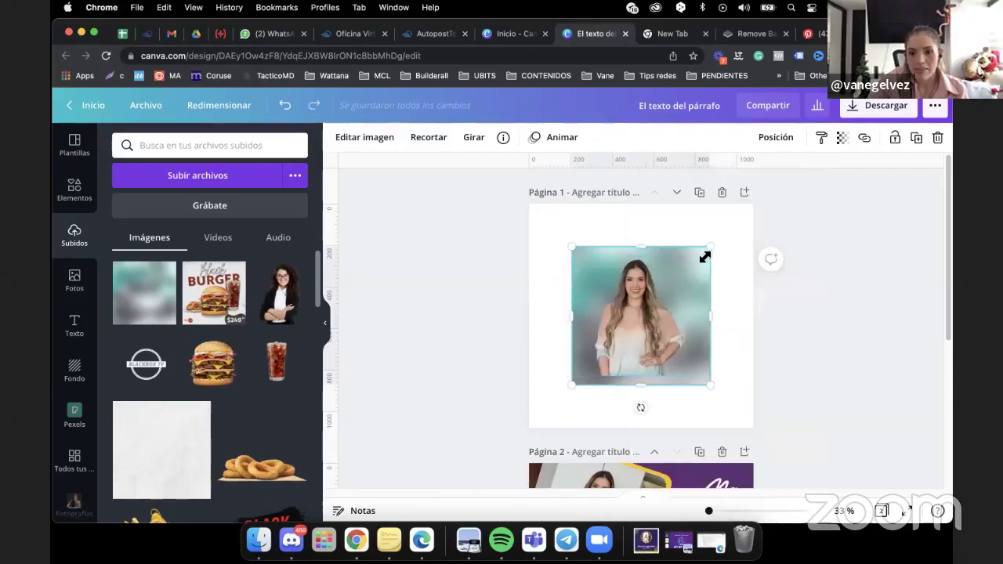
left_click_drag(711, 249, 754, 206)
left_click_drag(569, 390, 530, 433)
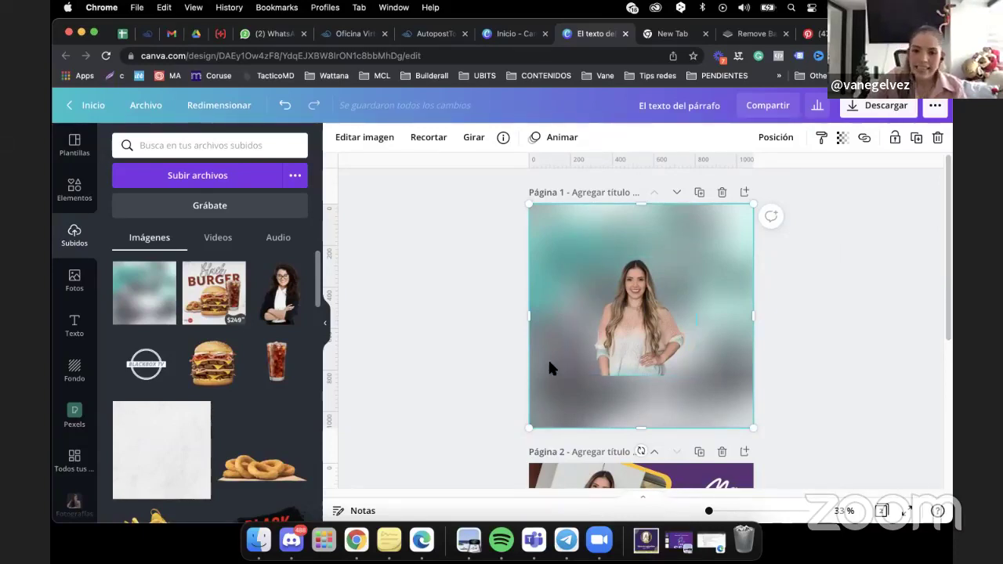
Nudge and resize the portrait, then paste a duplicate just above the original.
left_click_drag(648, 329, 647, 320)
left_click(646, 319)
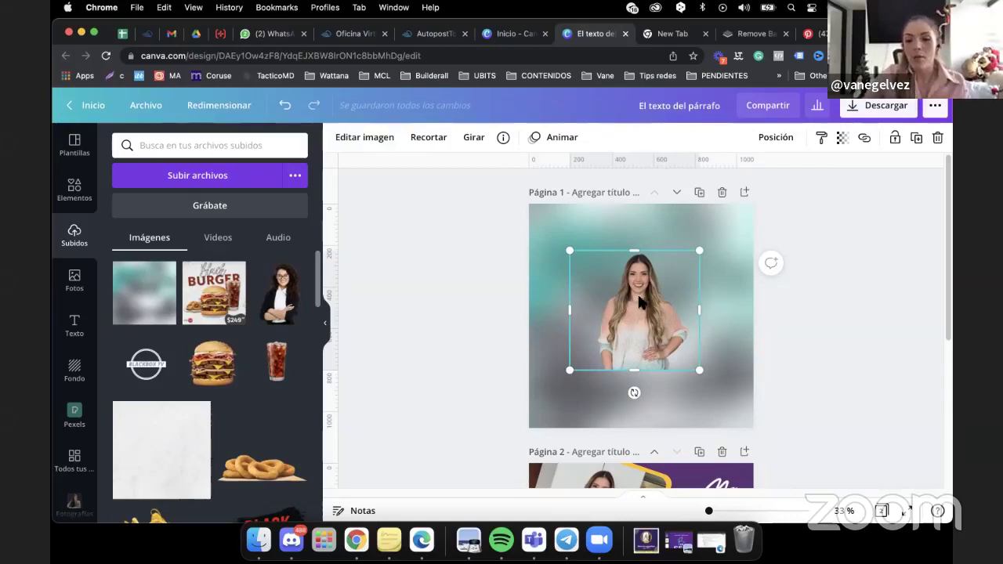
left_click_drag(569, 373, 565, 382)
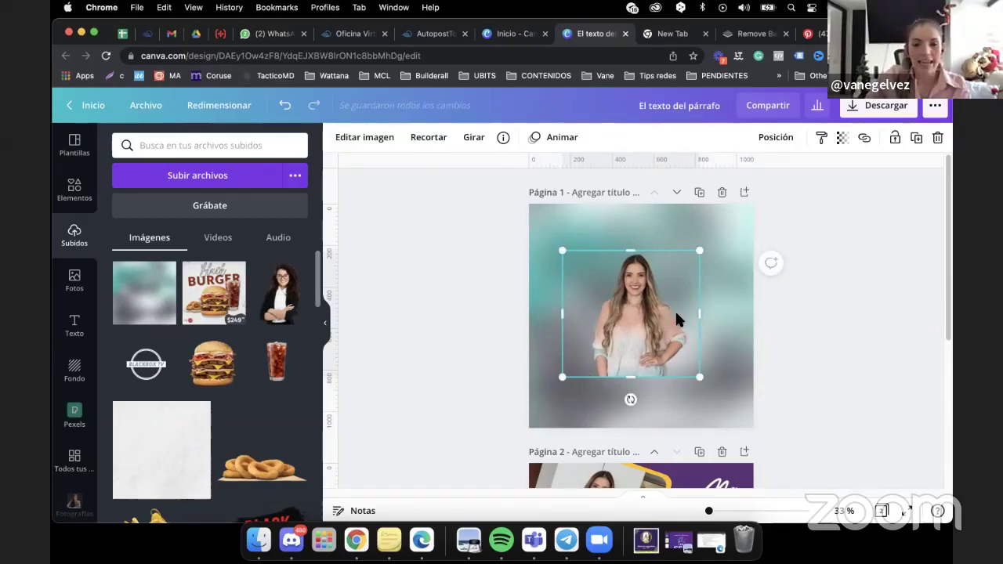
right_click(619, 322)
left_click(636, 187)
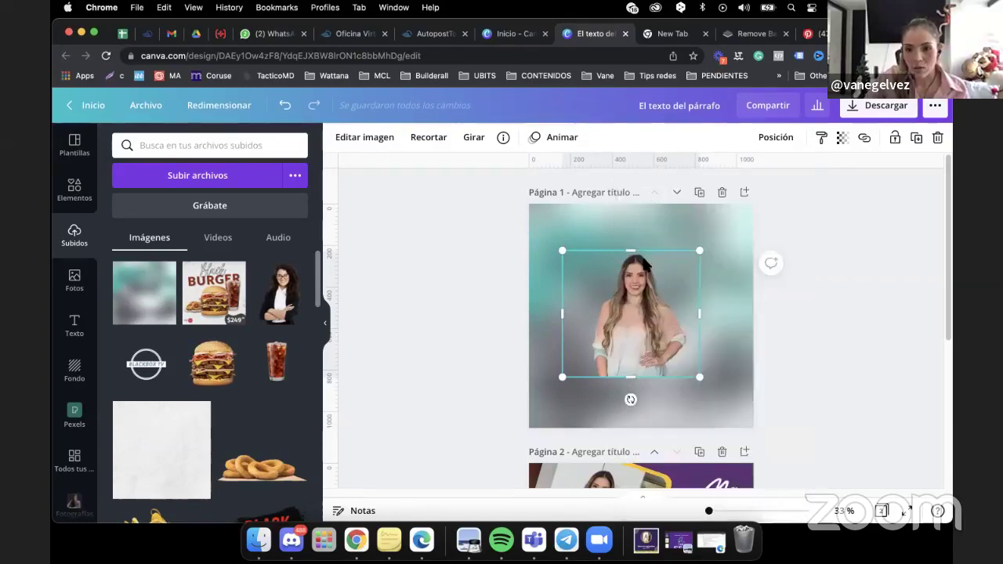
right_click(639, 333)
left_click(695, 220)
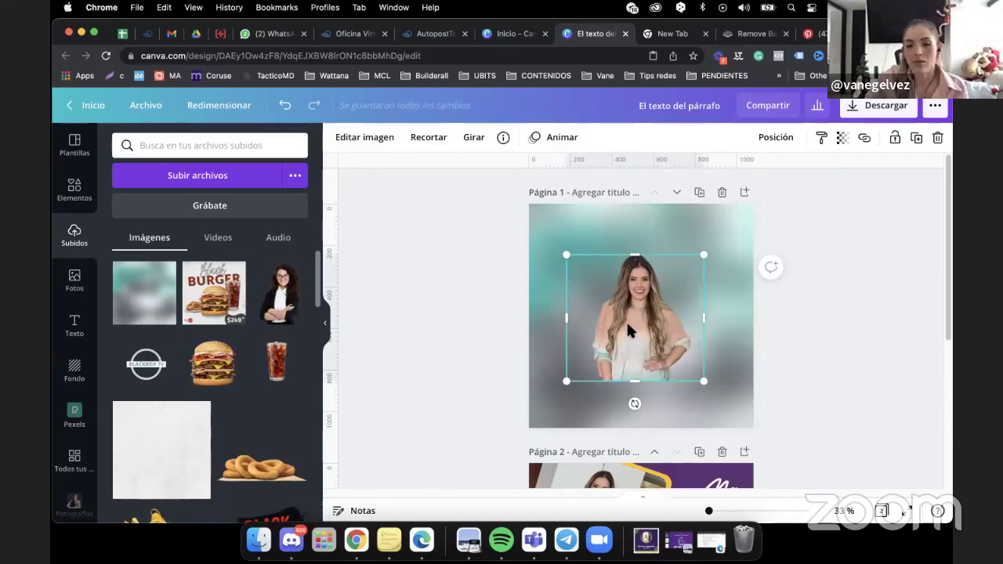
left_click_drag(628, 329, 625, 359)
left_click(641, 261)
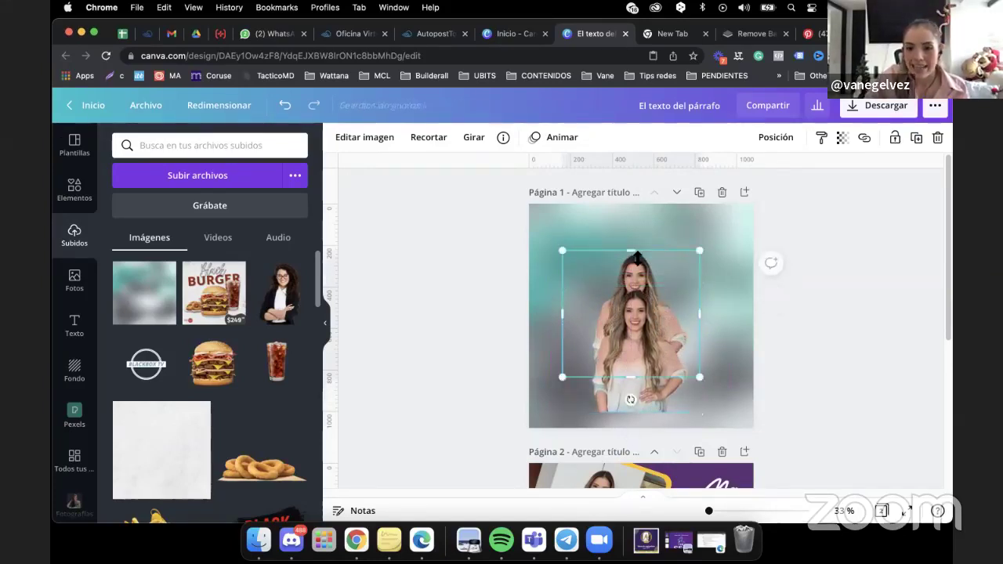
Adjust the duplicate to Brightness -100, Contrast 100, Saturation -100 and Blur 11.
left_click(356, 138)
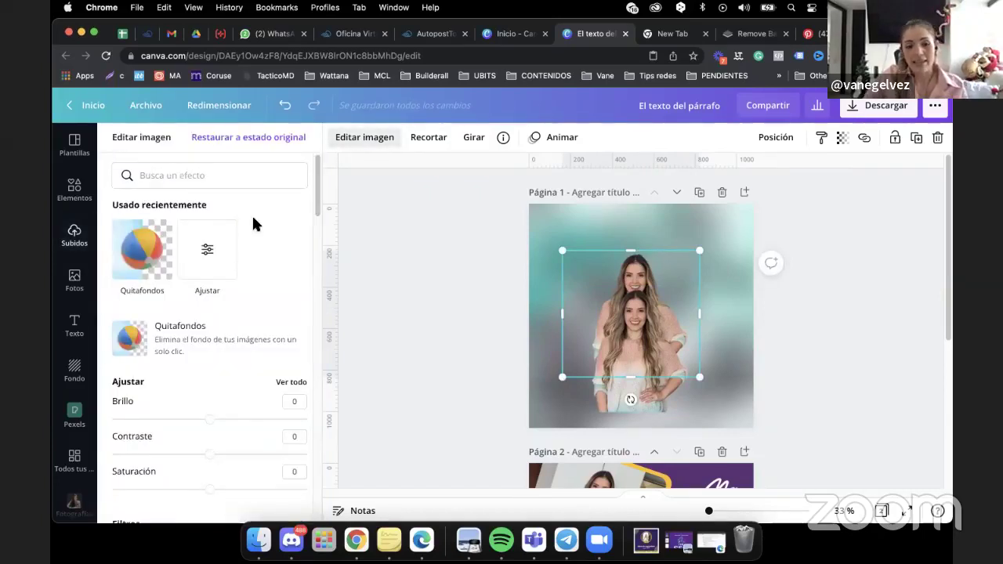
left_click(213, 263)
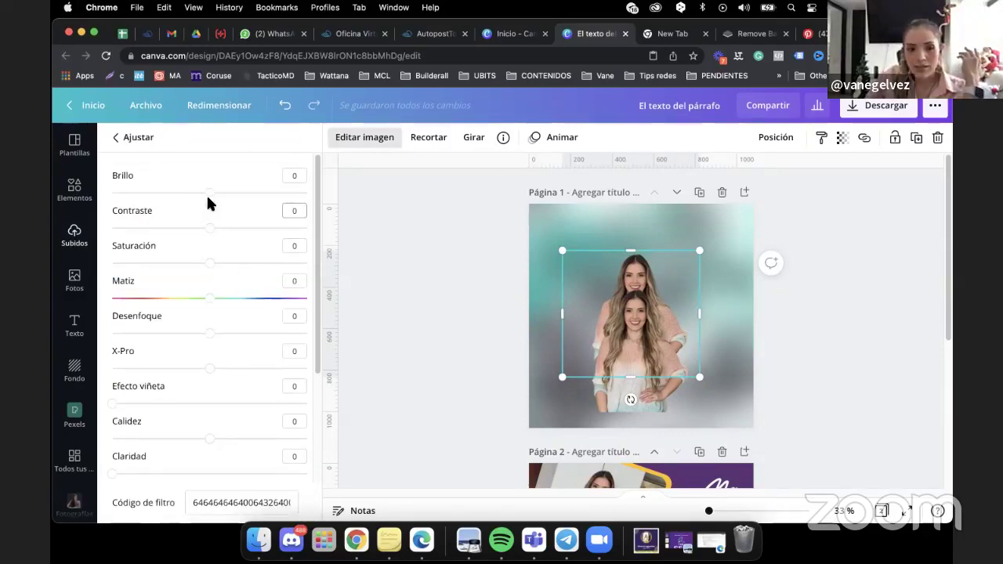
left_click_drag(211, 194, 98, 199)
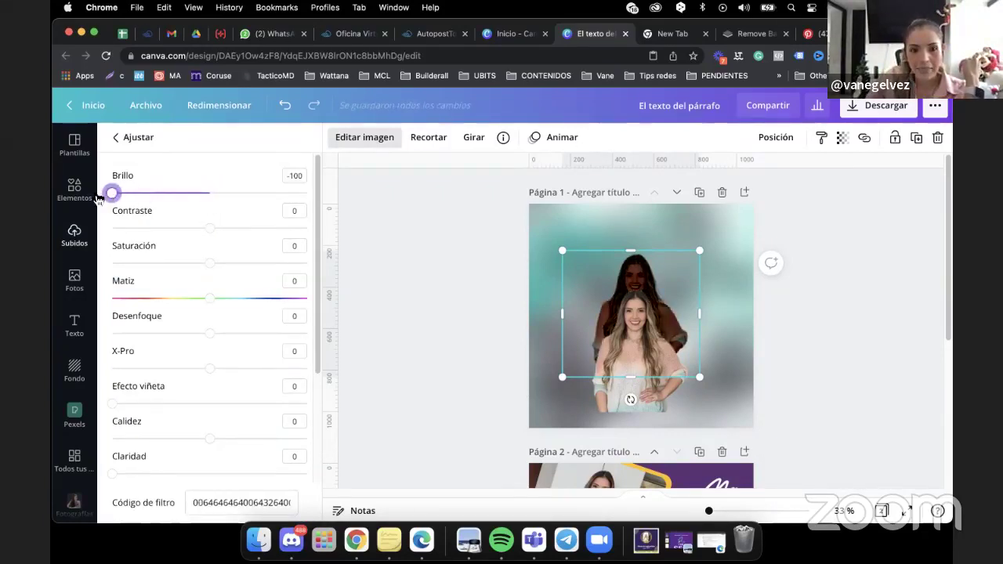
left_click(210, 232)
left_click_drag(210, 234, 309, 228)
left_click_drag(210, 263, 94, 270)
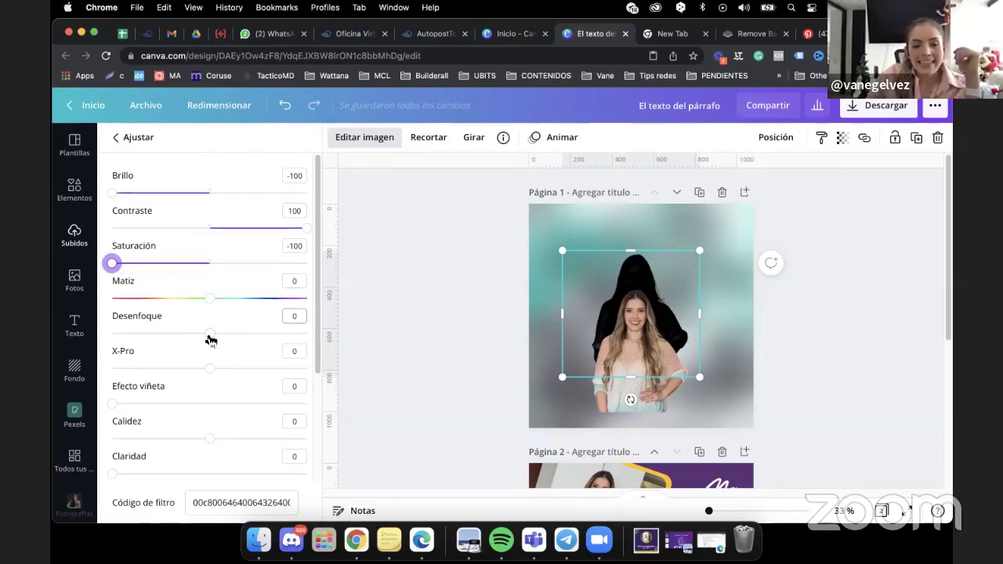
left_click_drag(210, 339, 229, 335)
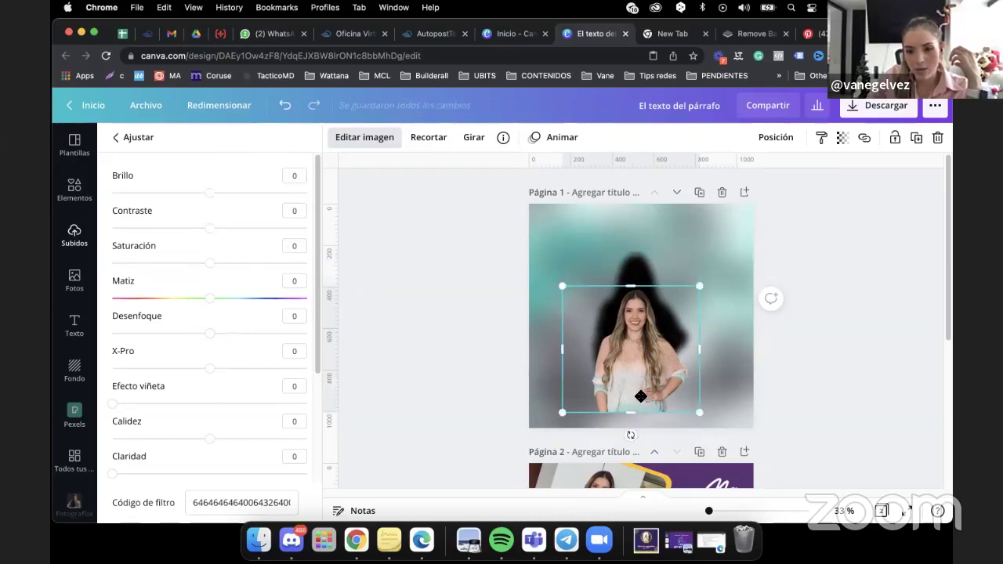
Reposition the portrait against its dark shadow copy and finish the image adjustments.
left_click_drag(643, 395, 641, 371)
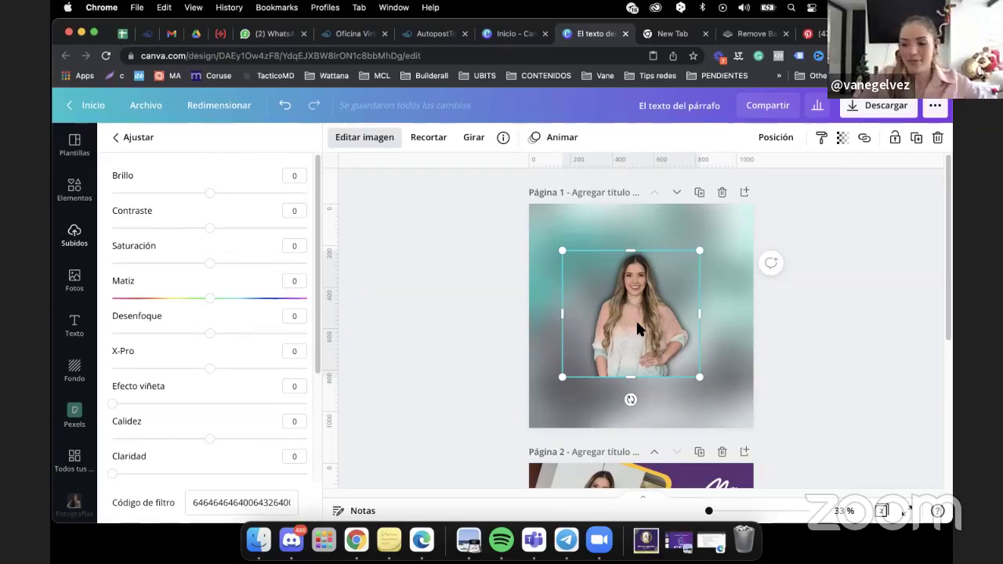
left_click(790, 358)
left_click_drag(781, 377, 580, 308)
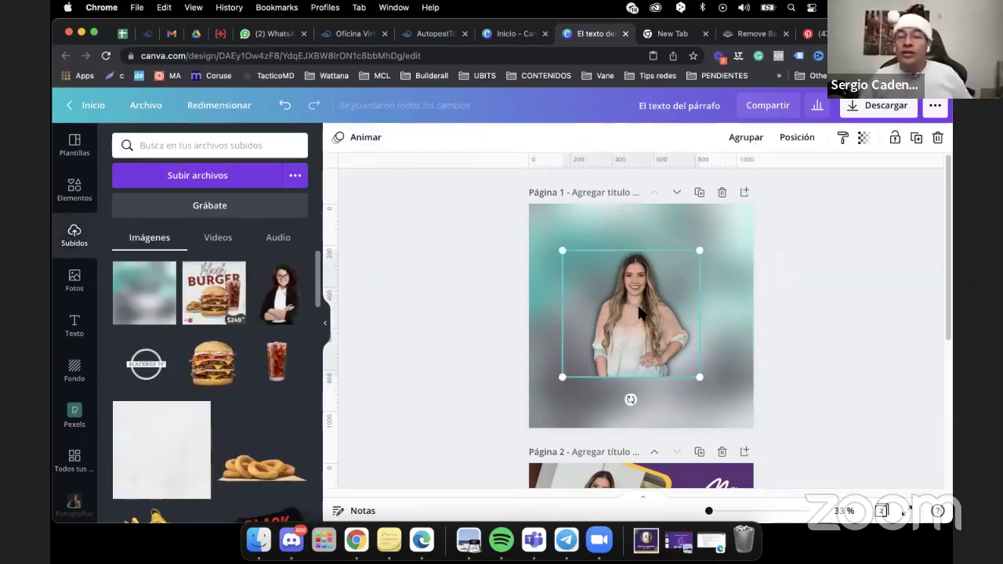
Group the portrait and its dark shadow, then nudge the photo slightly right inside the group.
left_click(845, 342)
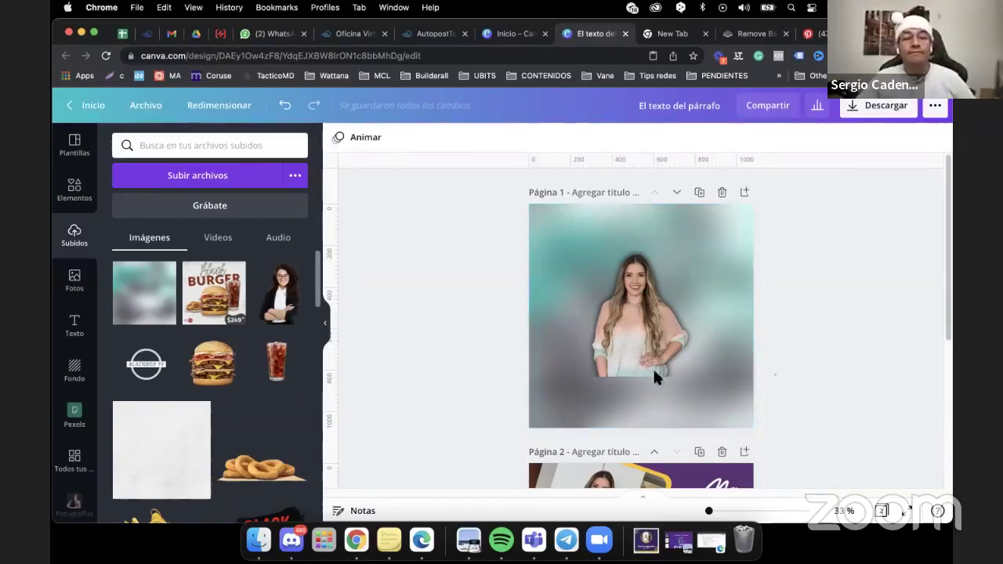
left_click_drag(657, 379, 535, 264)
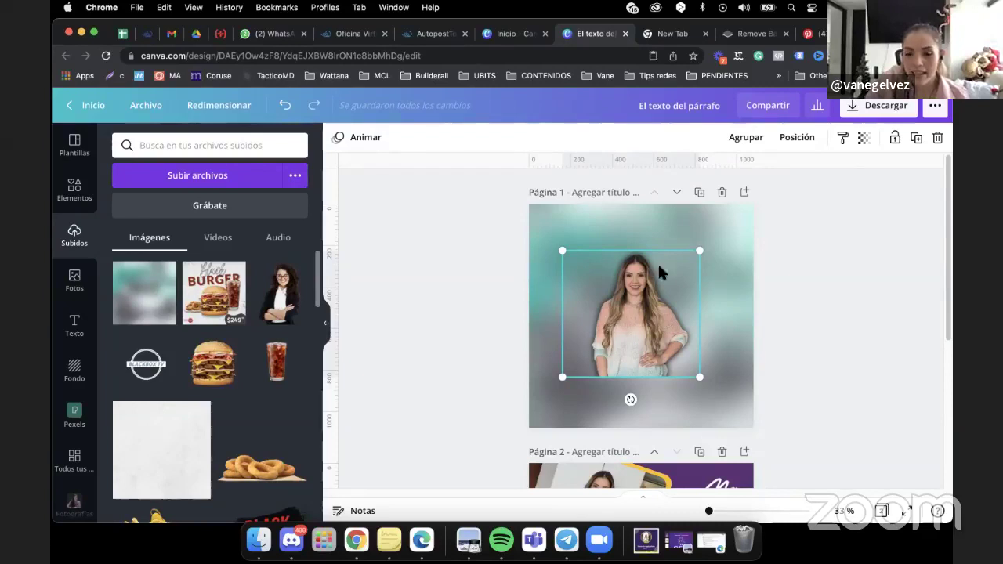
left_click(745, 138)
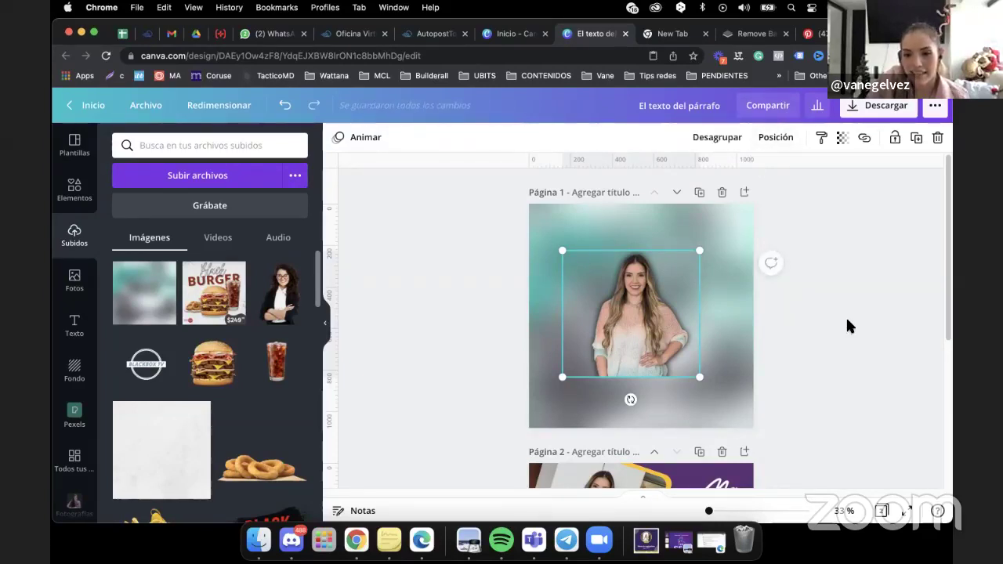
left_click(620, 321)
left_click_drag(620, 321, 629, 334)
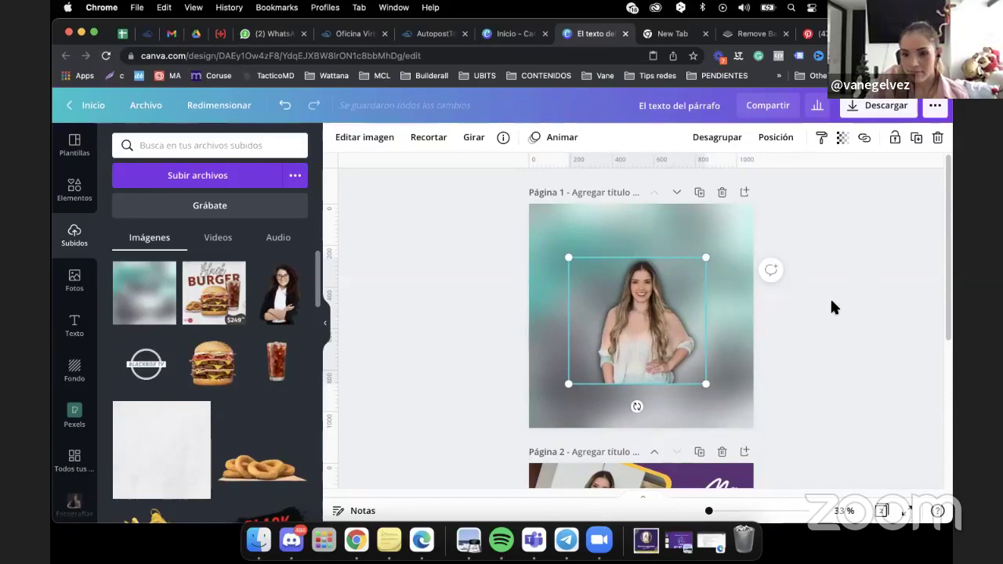
Paste another copy of the portrait, enlarge it to fill the page and shift it right.
right_click(607, 330)
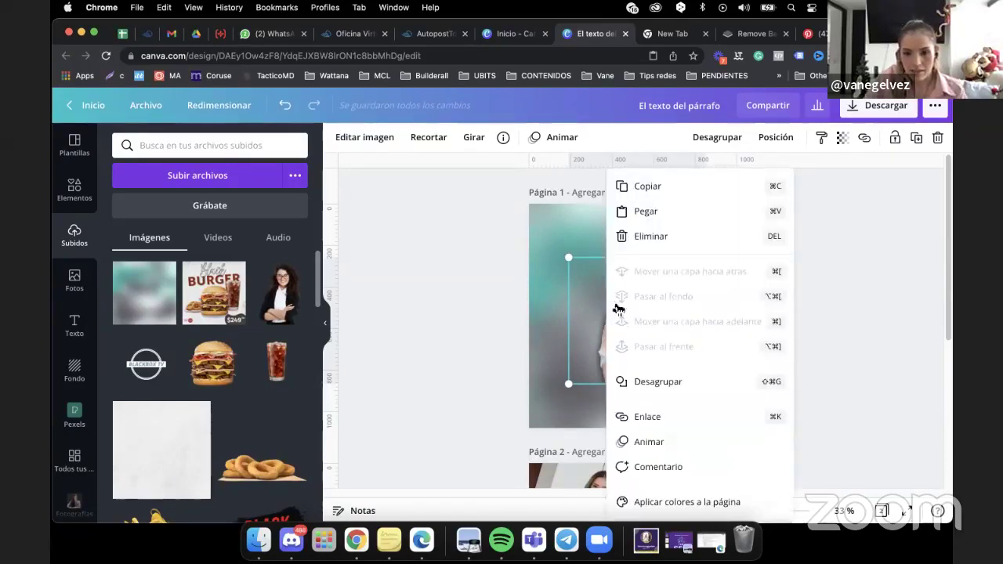
left_click(656, 186)
right_click(629, 310)
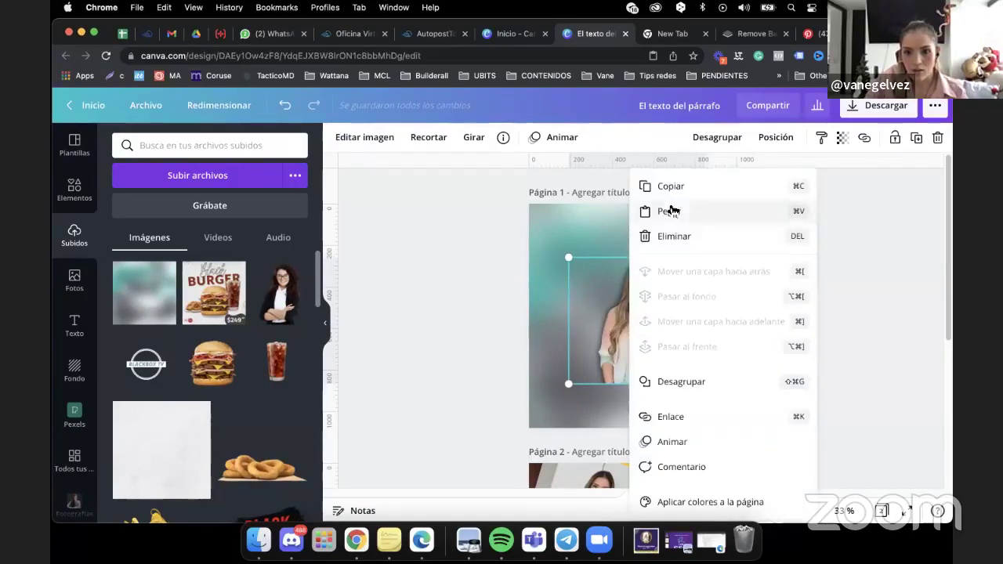
left_click(667, 207)
left_click_drag(657, 338, 706, 290)
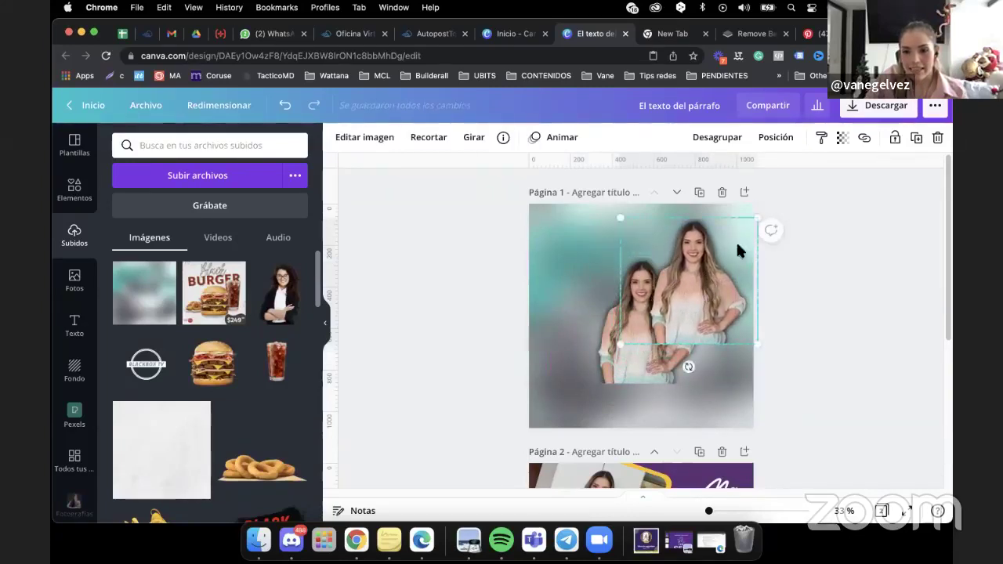
left_click_drag(620, 346, 544, 440)
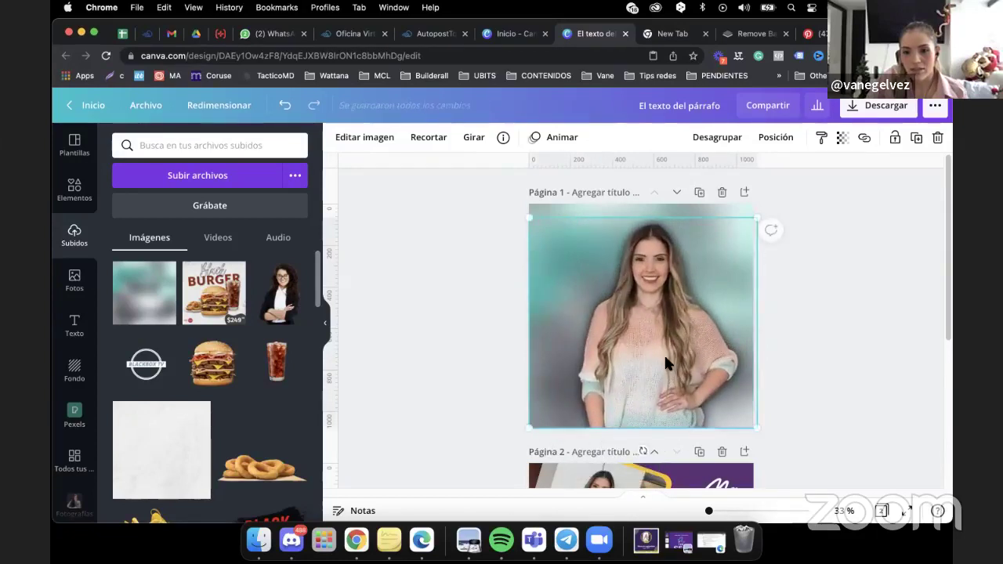
left_click_drag(666, 351, 725, 343)
Send the large copy one layer back behind the cutout and enlarge it toward the bottom-left.
left_click(776, 139)
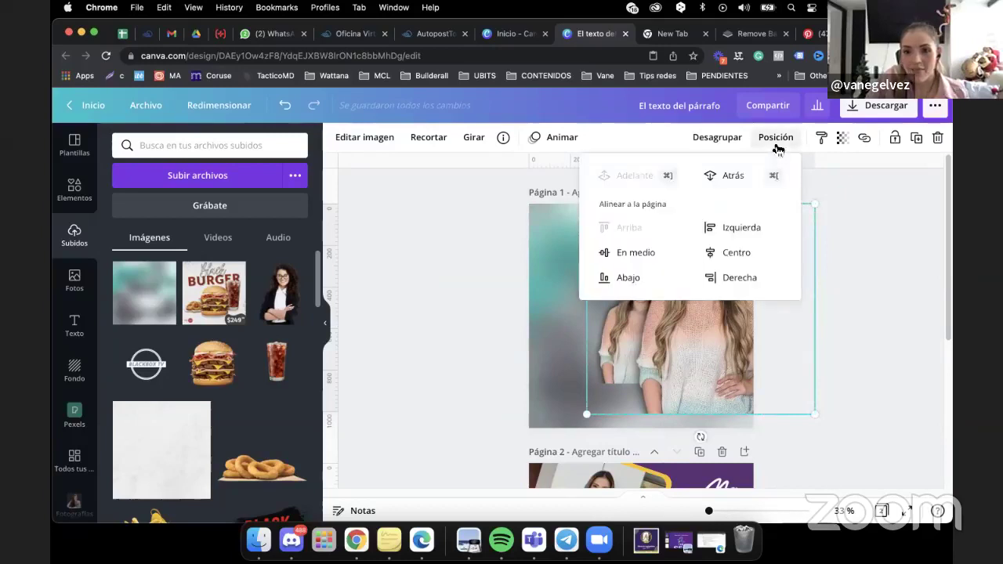
left_click(737, 176)
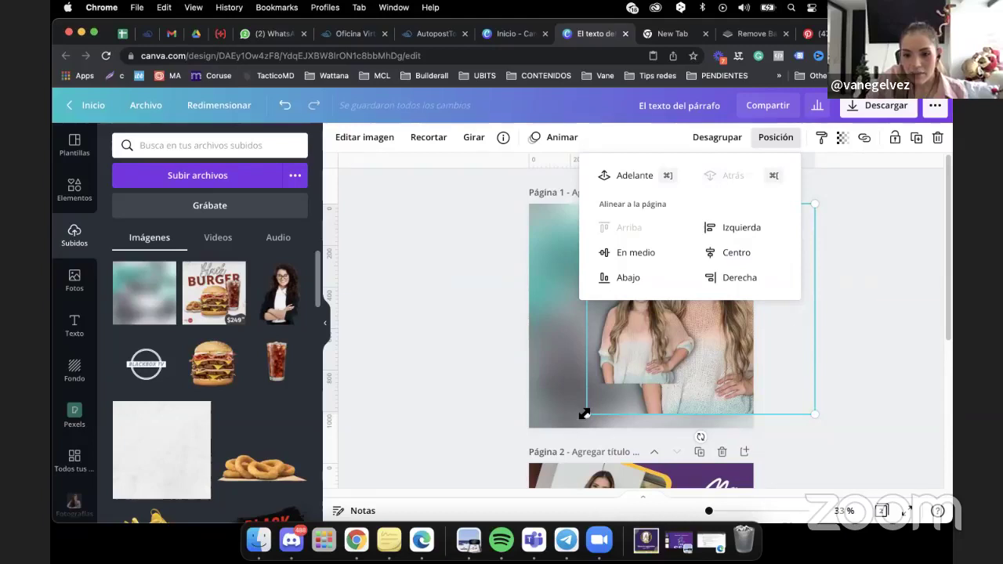
left_click_drag(584, 413, 576, 431)
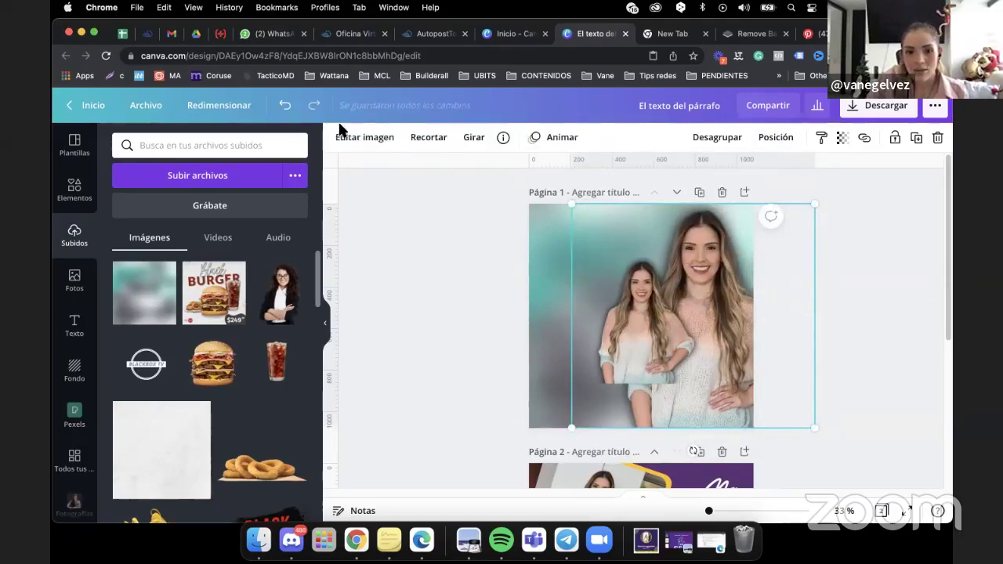
left_click(341, 139)
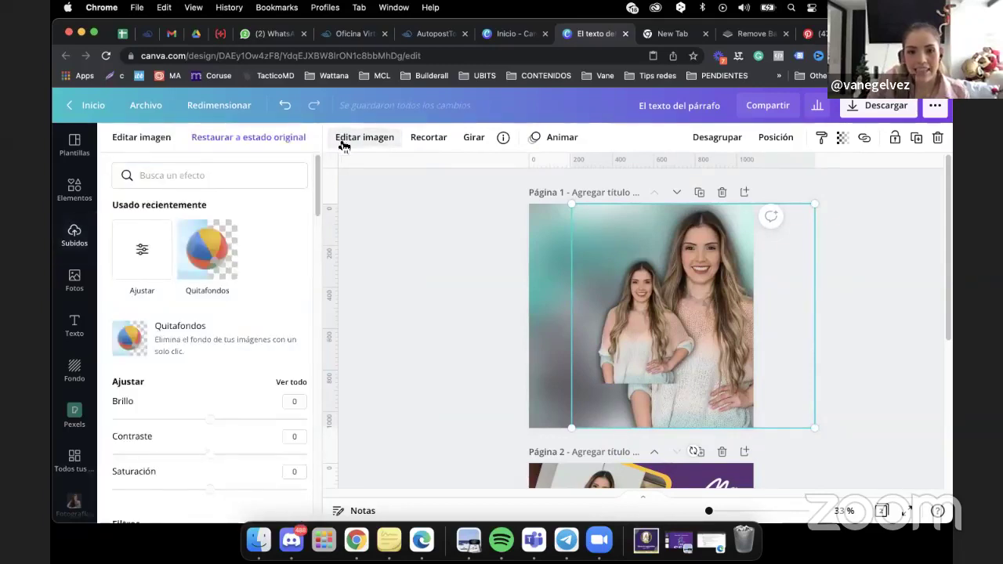
Set the rear portrait to Brightness -59, Contrast 49 and Saturation -76.
left_click(149, 250)
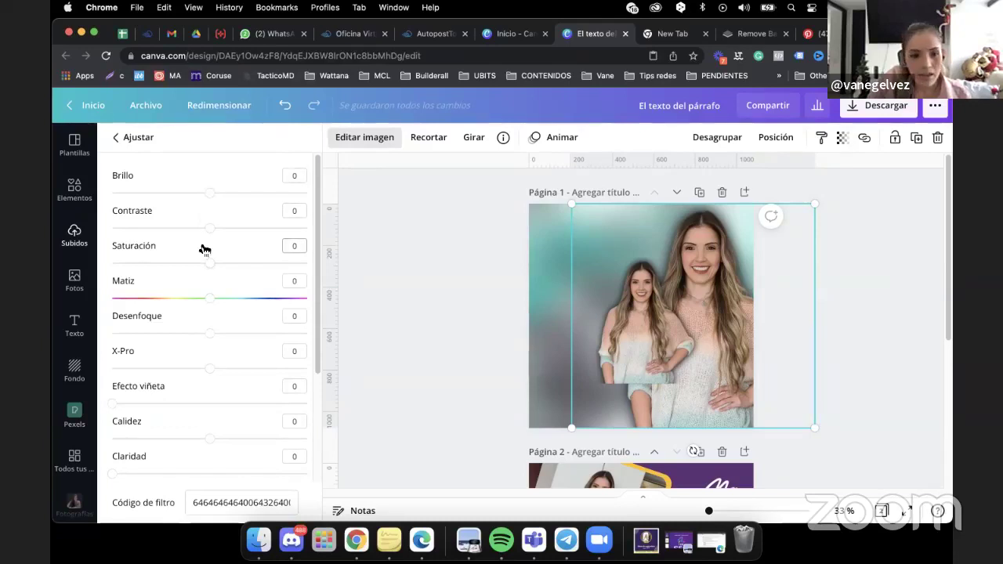
left_click_drag(210, 193, 153, 193)
left_click_drag(209, 228, 258, 228)
left_click_drag(208, 266, 138, 276)
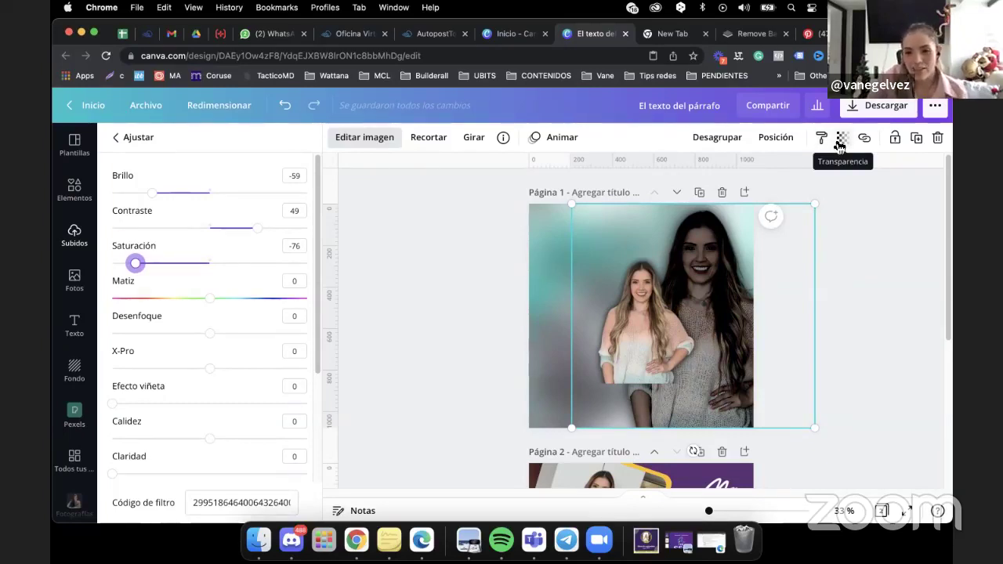
Set the rear portrait's transparency to 60 and close the adjustments panel.
left_click(838, 145)
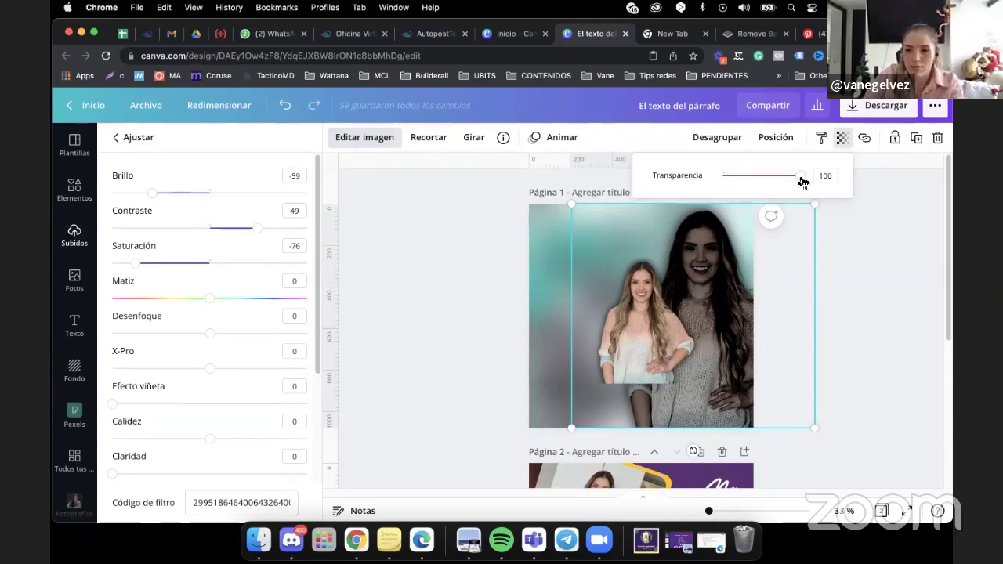
left_click_drag(802, 182, 772, 183)
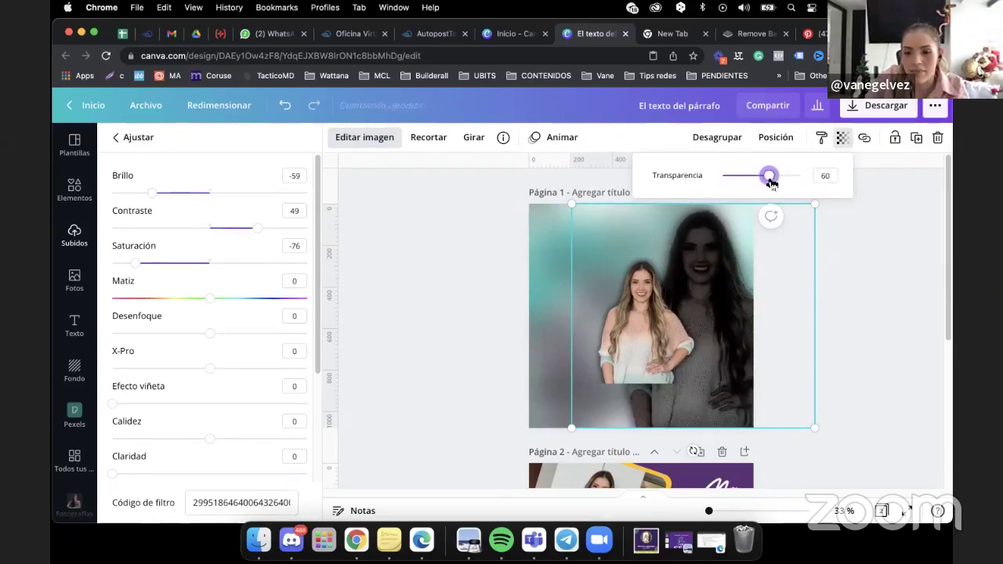
left_click(890, 243)
left_click(855, 274)
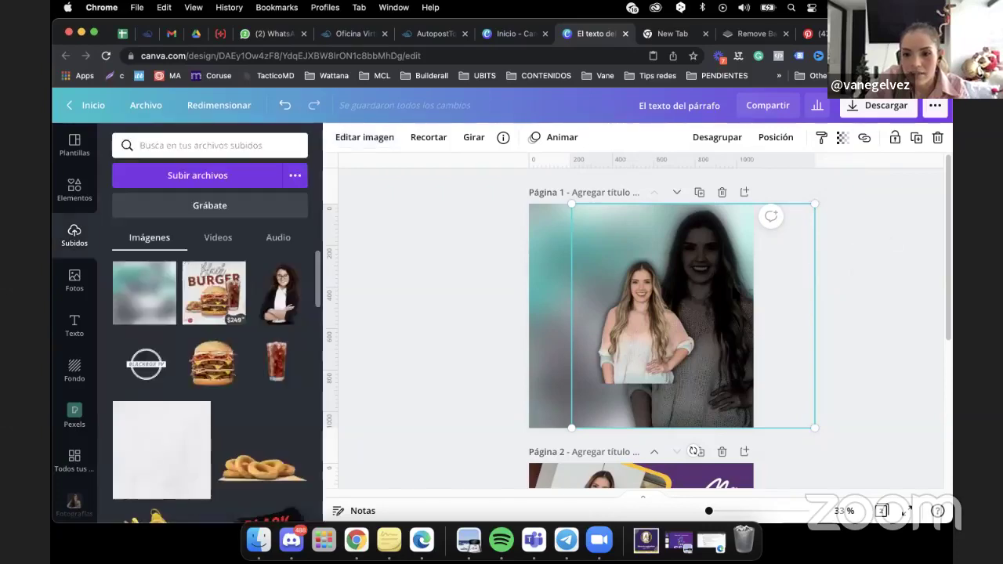
left_click(847, 240)
left_click(813, 251)
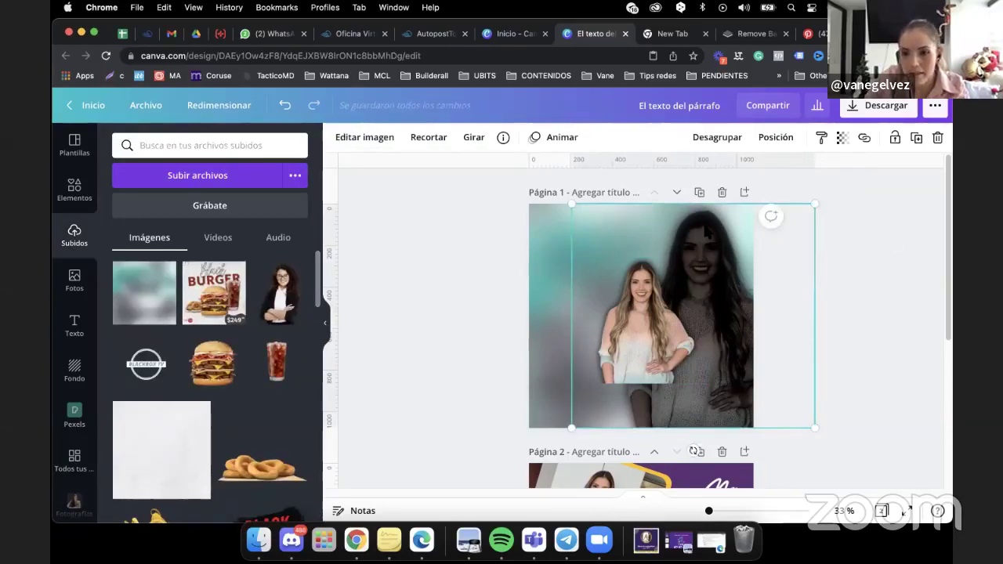
Ungroup the portraits and move the rear portrait into a new position on the page.
left_click(713, 139)
left_click(862, 273)
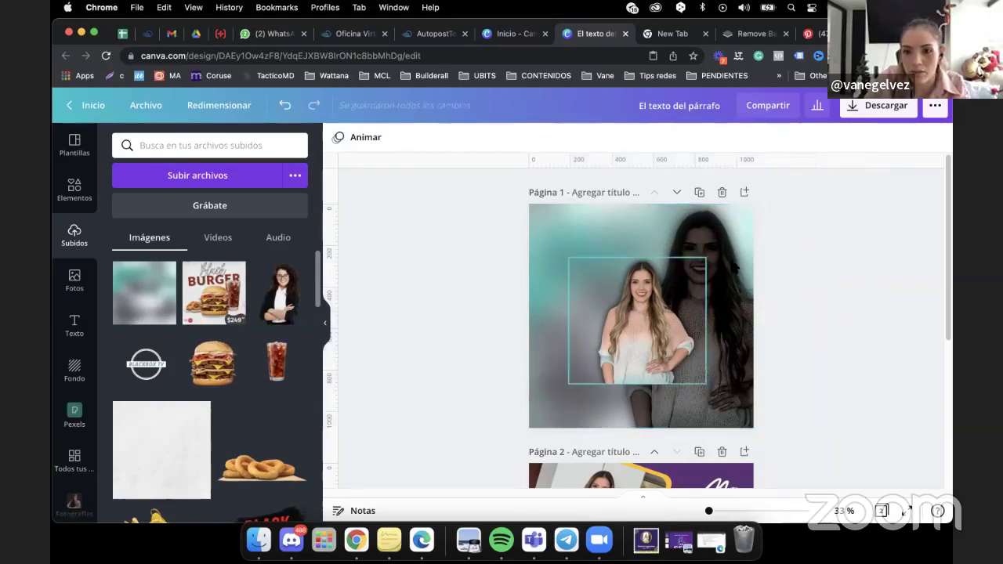
left_click(735, 268)
left_click_drag(735, 268, 780, 282)
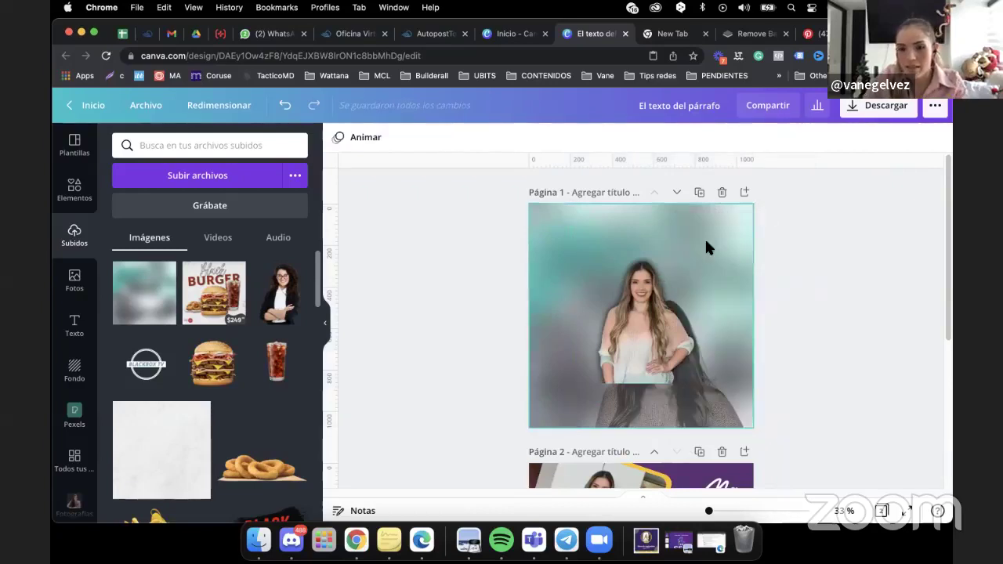
left_click_drag(693, 399, 740, 312)
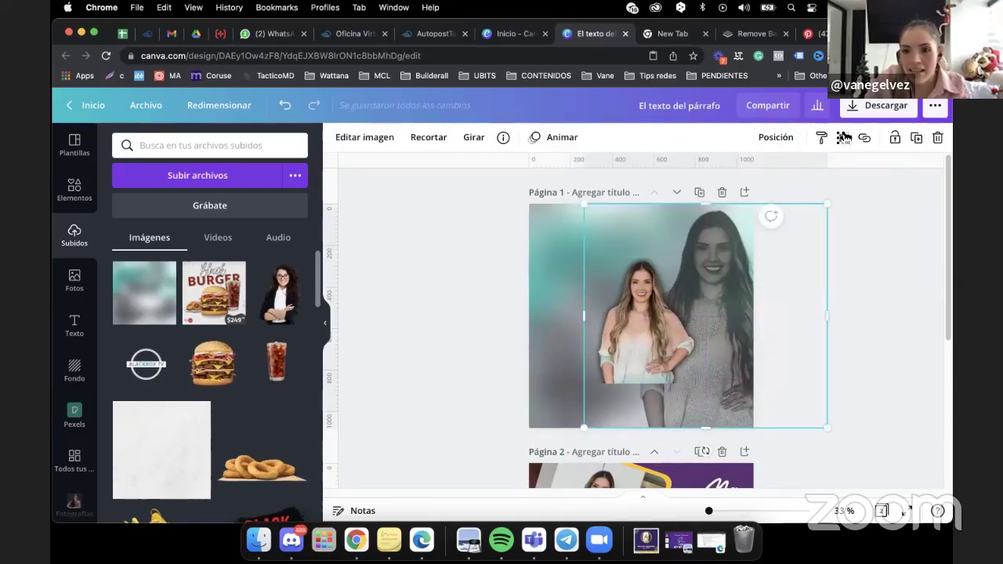
Fade the rear portrait to about 6 transparency, enlarge it slightly, and lock it.
left_click(844, 138)
left_click_drag(773, 177, 728, 193)
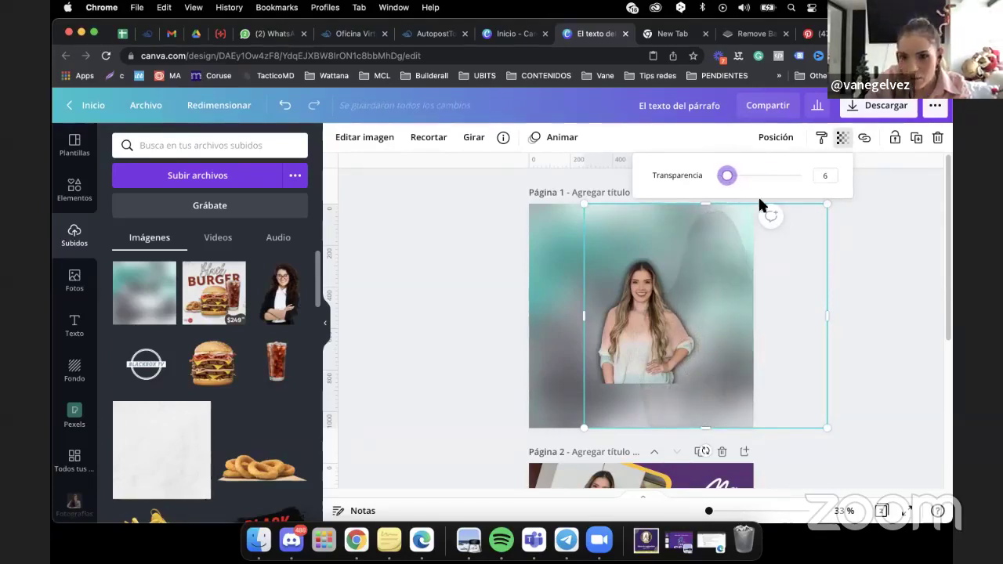
left_click(831, 207)
left_click_drag(831, 207, 834, 199)
left_click(916, 232)
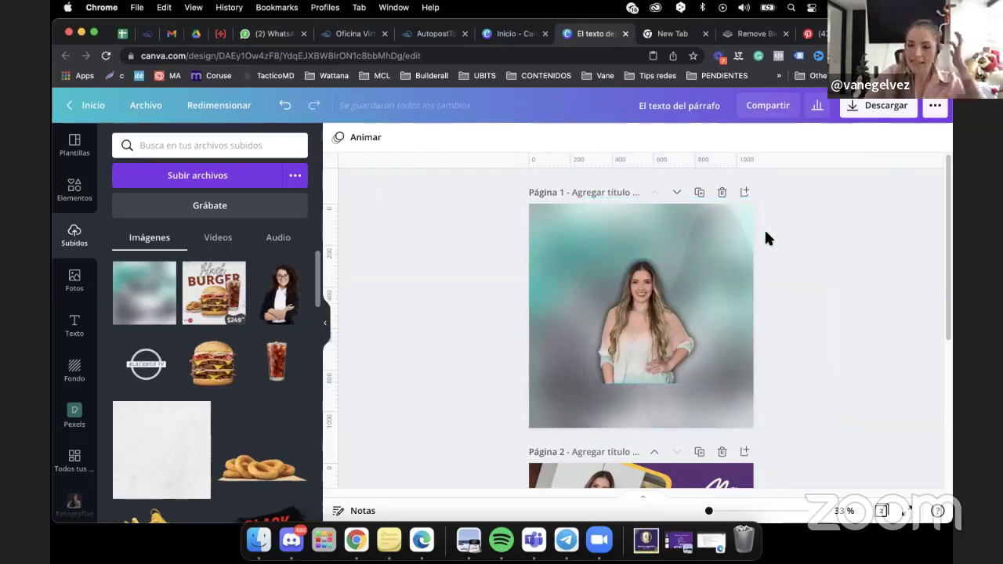
left_click(737, 268)
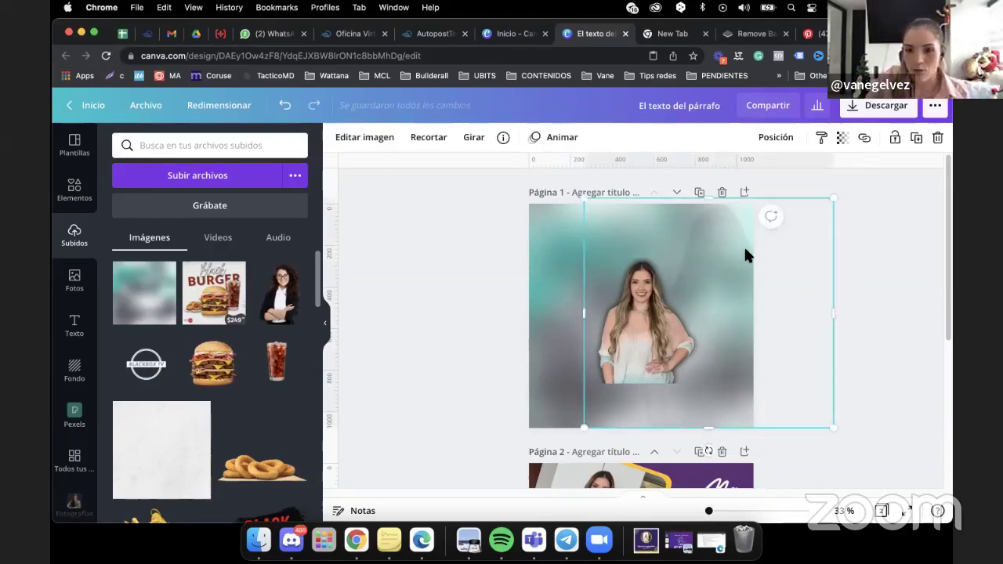
left_click(896, 138)
left_click(877, 236)
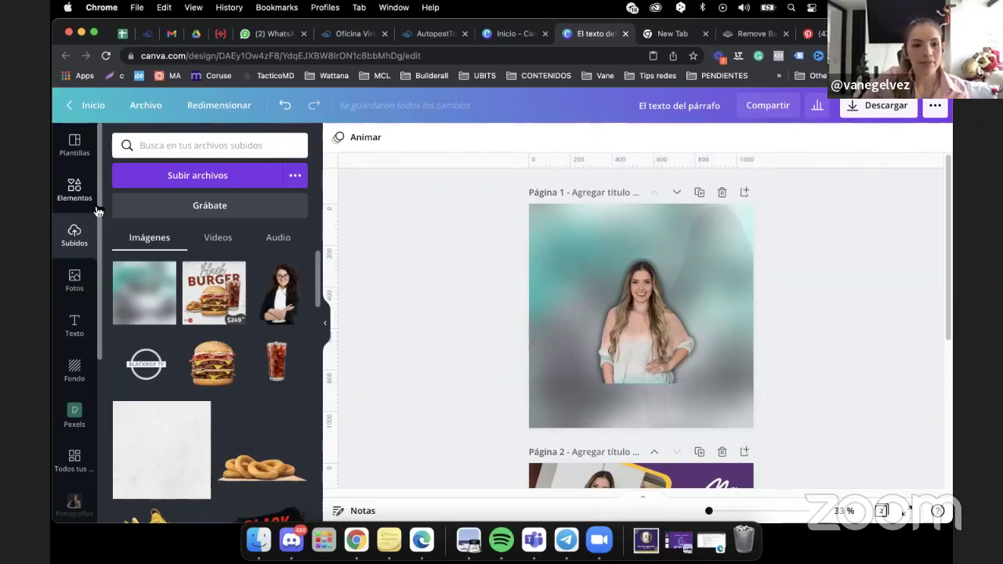
Add a heading with the person's full name, wrapped onto two lines at about size 135.
left_click(74, 325)
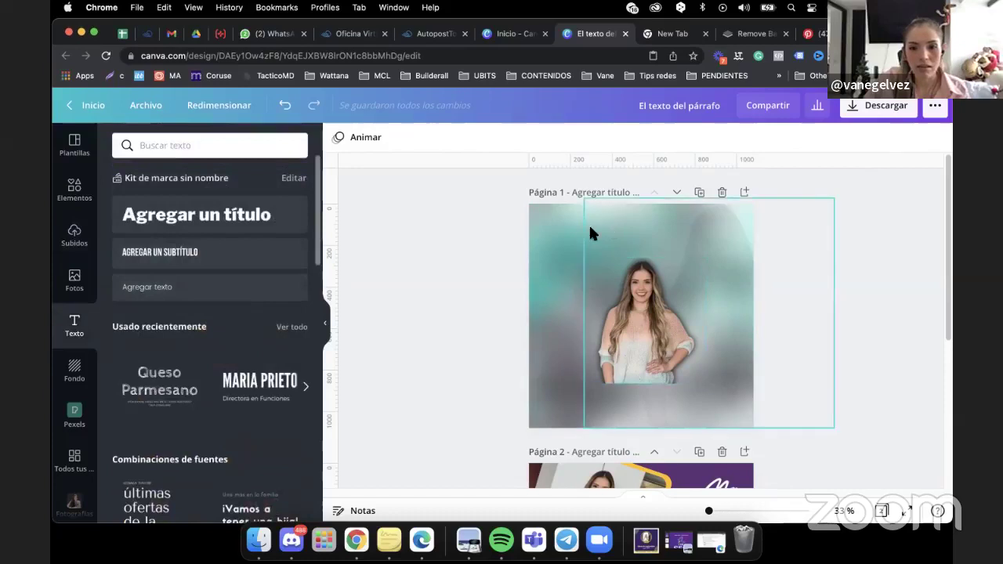
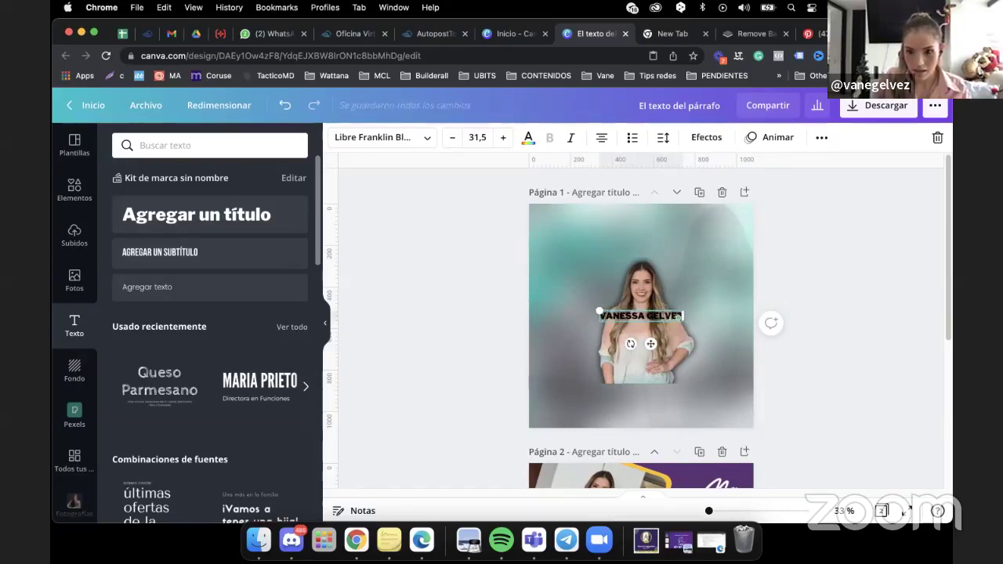
left_click(720, 322)
left_click(681, 315)
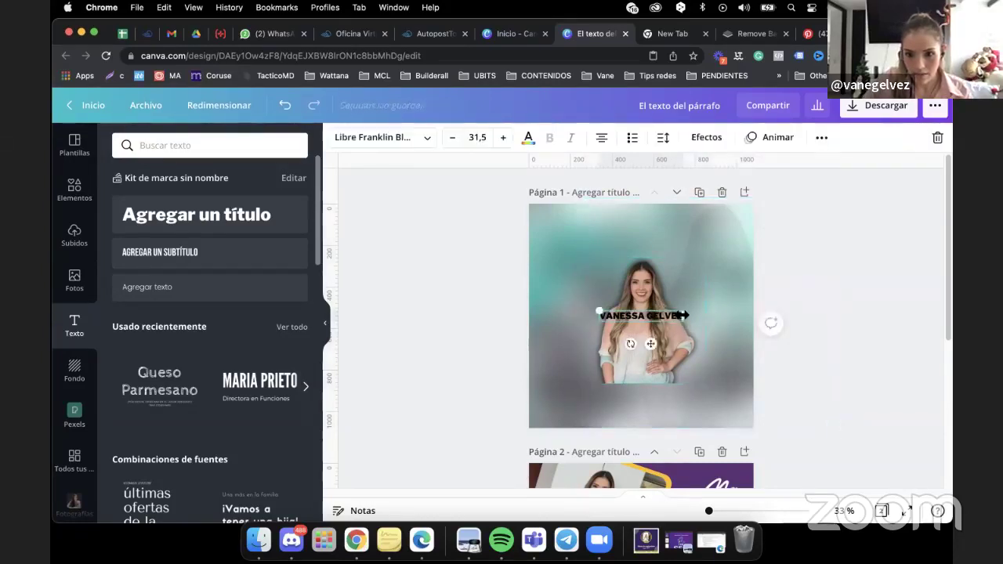
left_click_drag(683, 315, 771, 242)
left_click_drag(591, 342, 496, 397)
left_click_drag(716, 311, 714, 312)
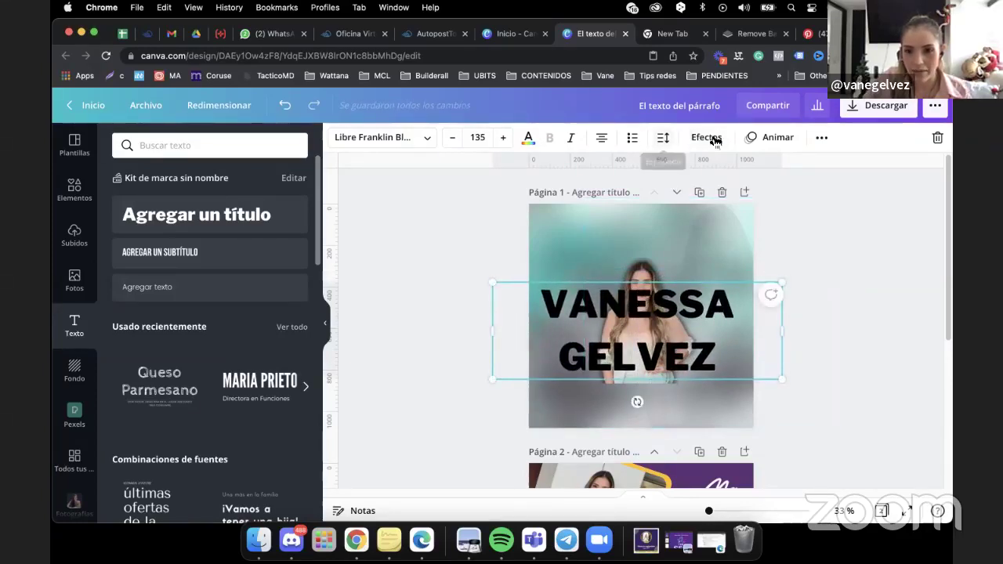
Tighten the name's line spacing to about 0.9, enlarge it and centre it on the page.
left_click(664, 139)
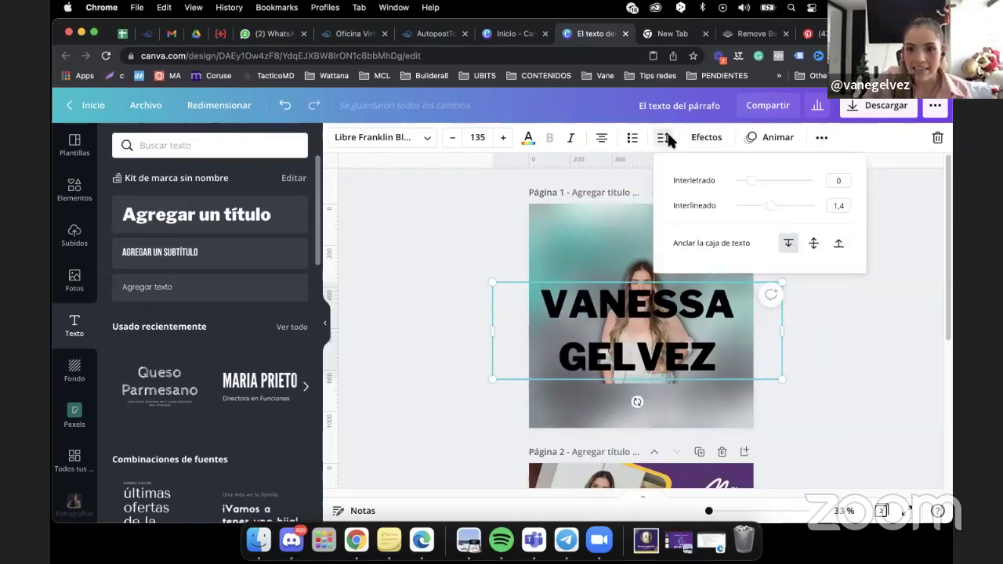
left_click_drag(773, 212, 750, 220)
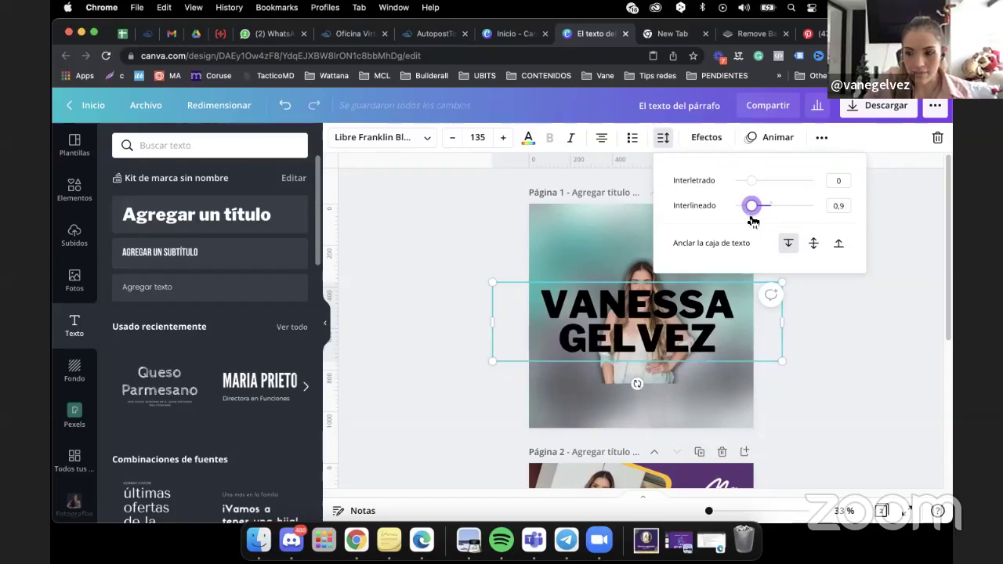
left_click_drag(493, 362, 441, 429)
left_click_drag(644, 332, 671, 320)
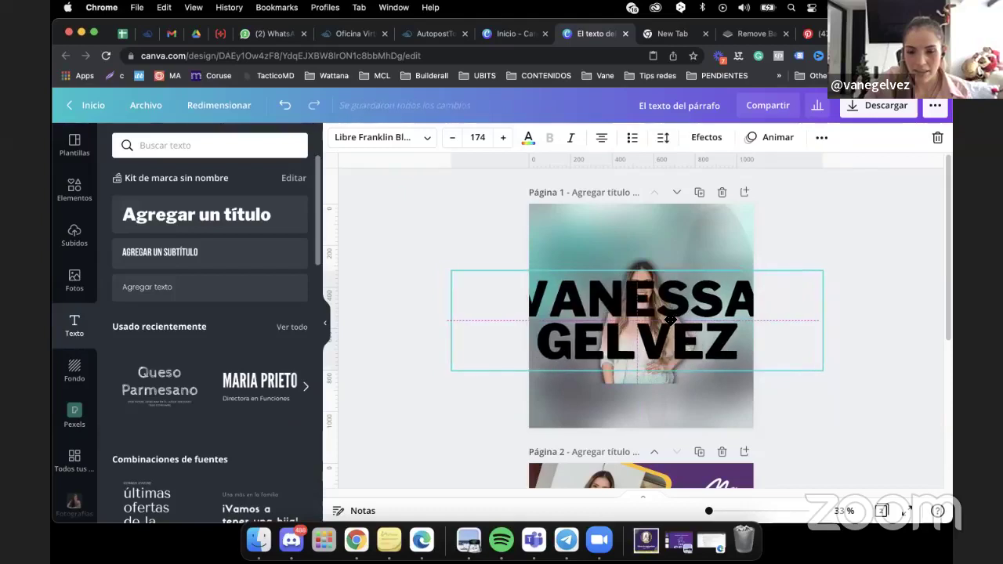
Try Ruda Black for the name, then settle on Poppins Black at size 181.
left_click(421, 139)
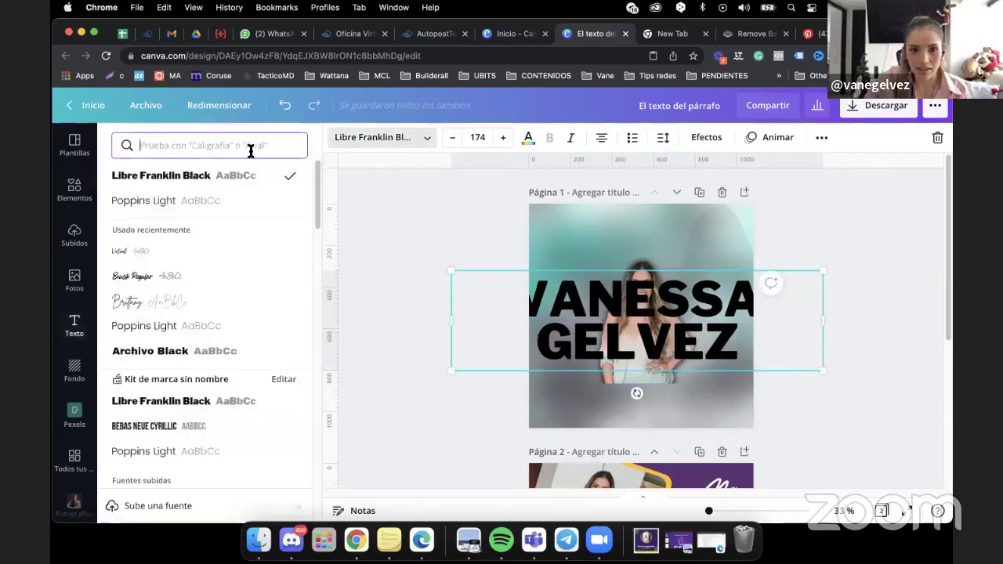
left_click(251, 147)
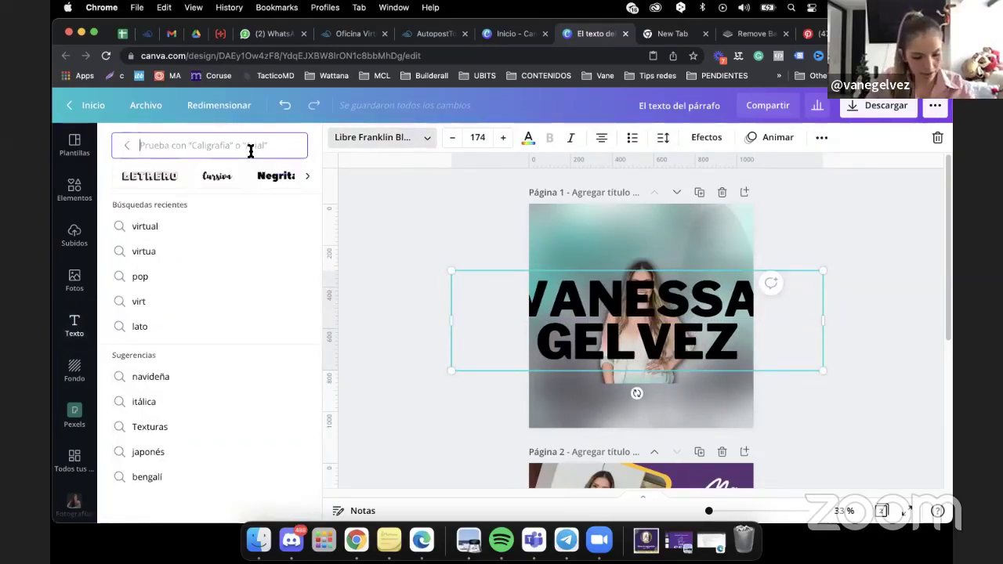
type("RUD")
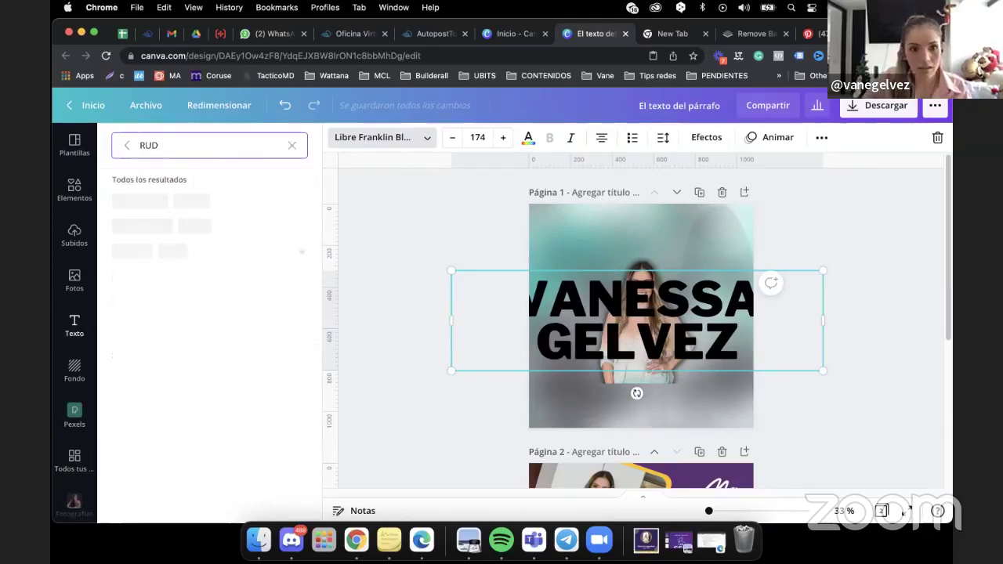
left_click(142, 200)
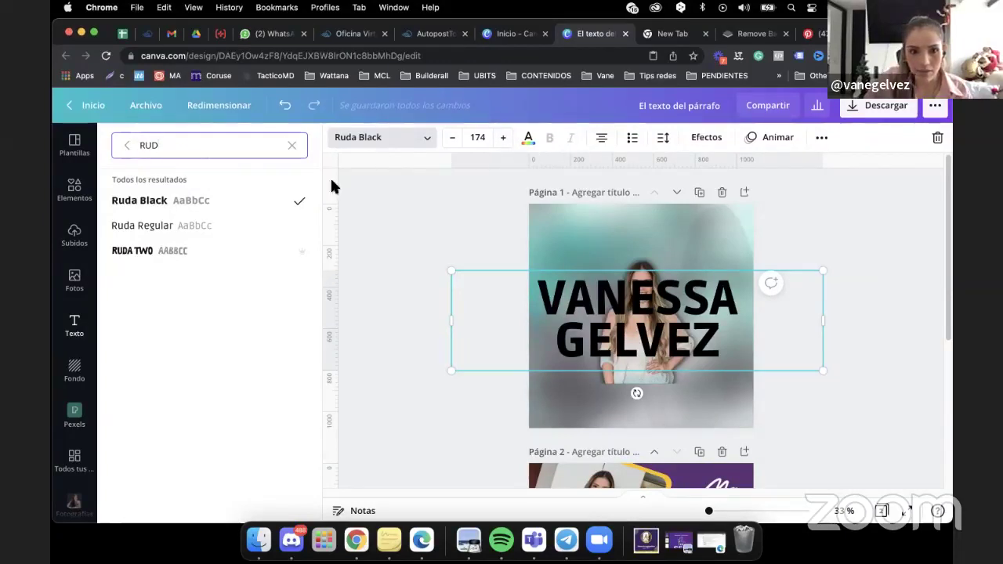
left_click_drag(449, 372, 436, 375)
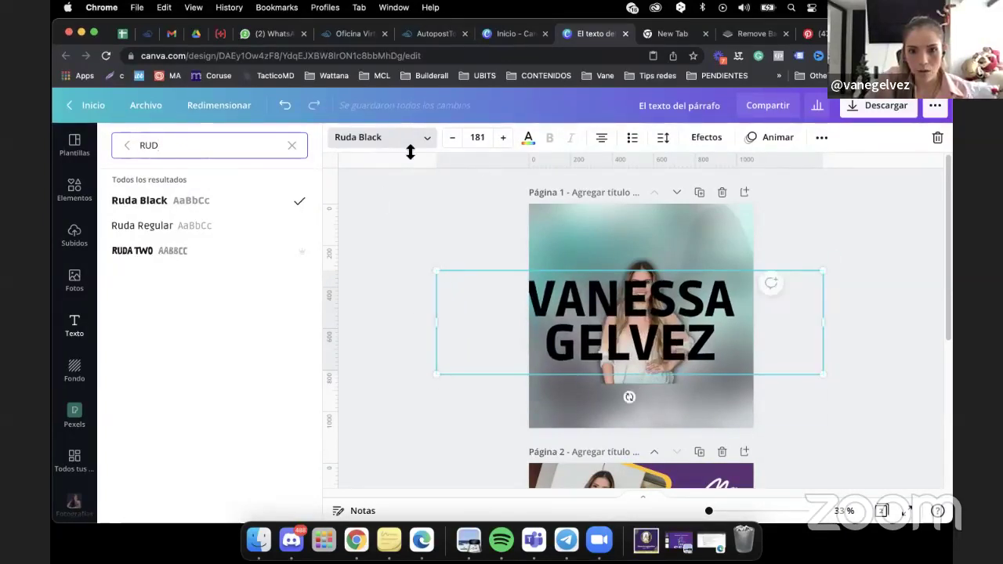
double_click(144, 152)
type("POP")
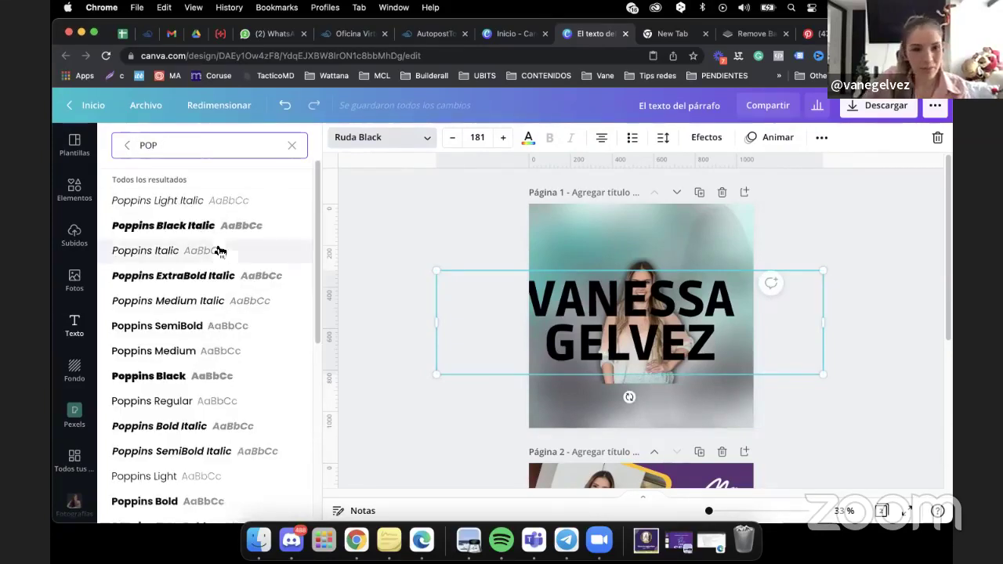
left_click(268, 379)
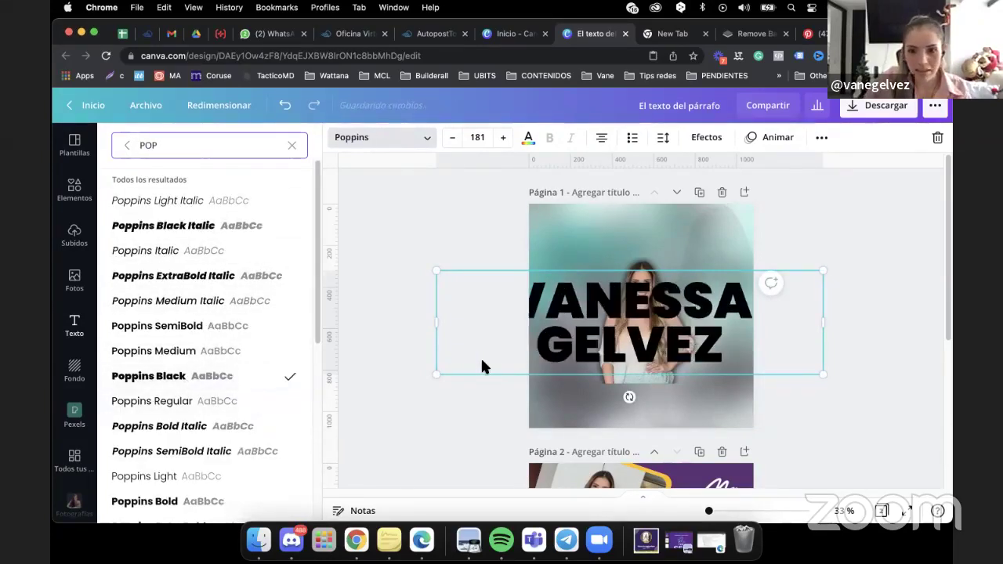
left_click_drag(683, 322, 698, 329)
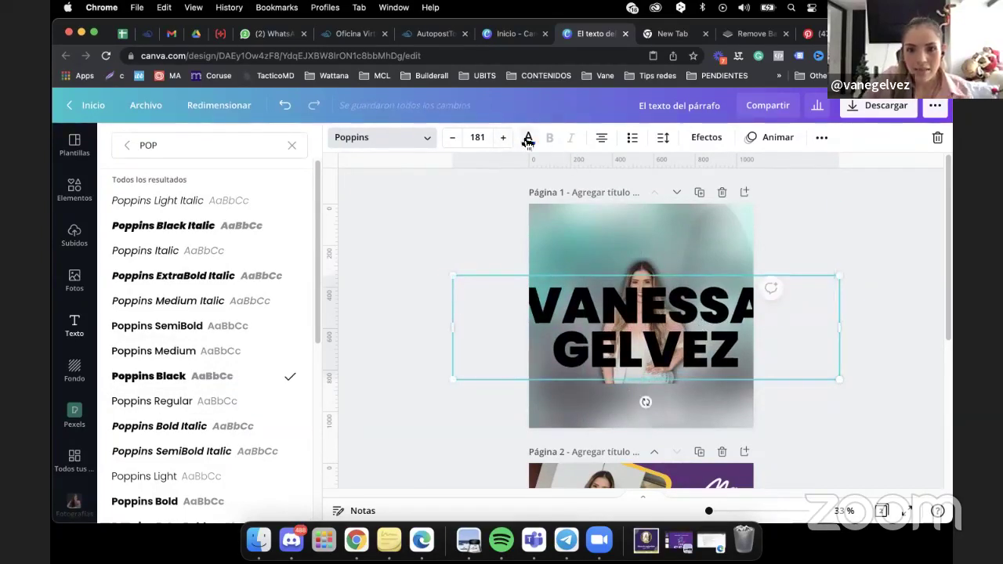
Make the name text white, send it behind the portrait, and centre it.
left_click(528, 139)
left_click(153, 295)
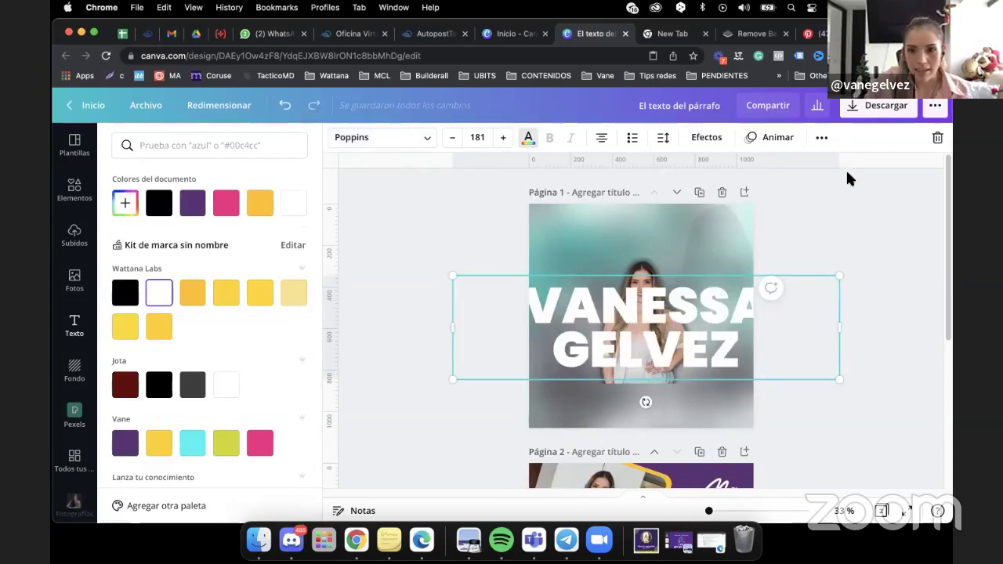
left_click(822, 138)
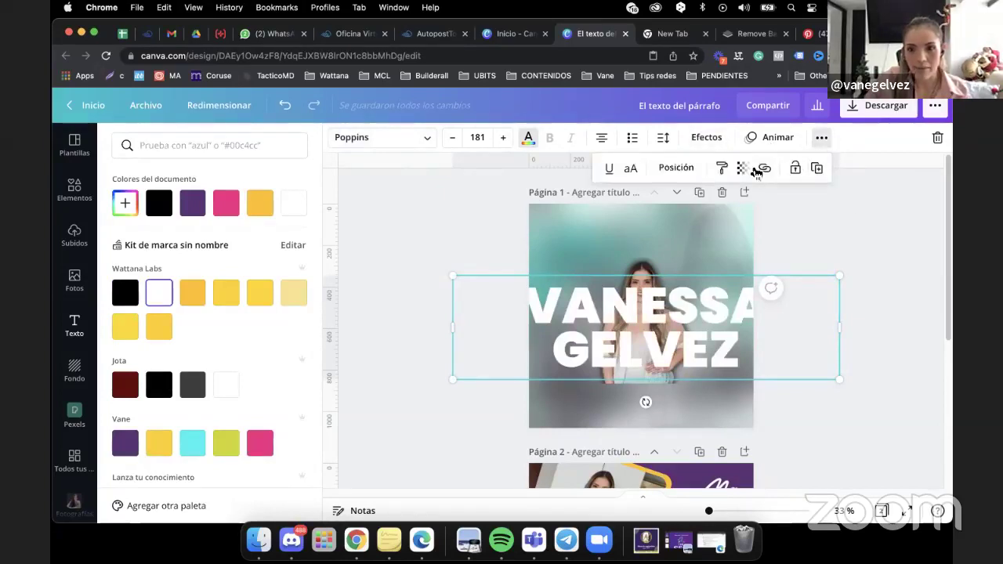
left_click(676, 168)
left_click(633, 207)
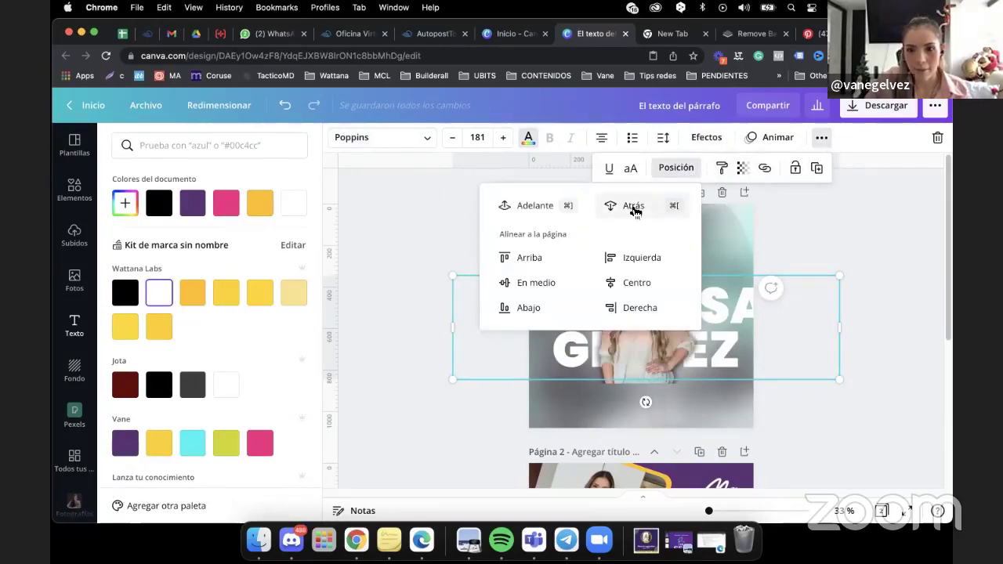
left_click(858, 236)
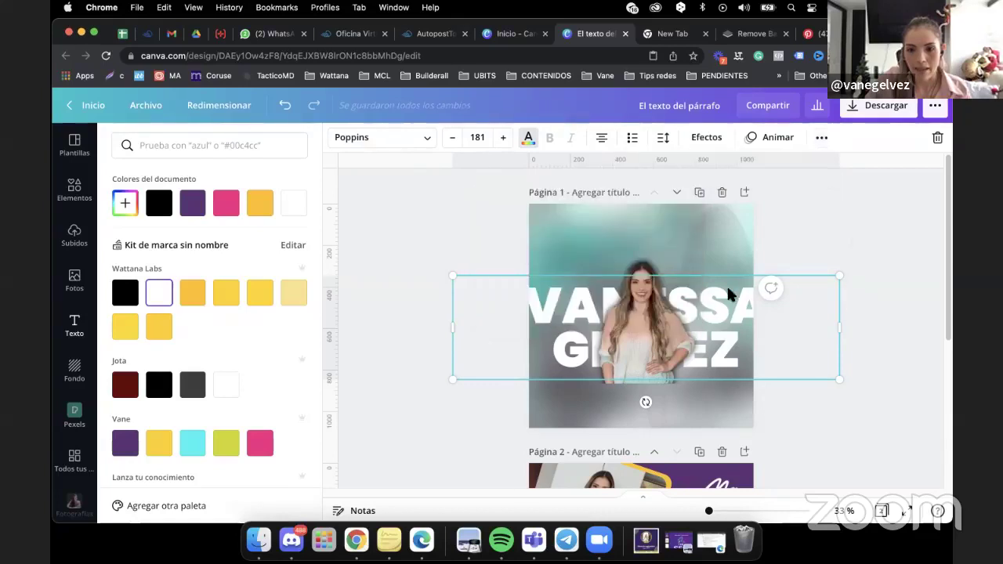
left_click_drag(717, 311, 712, 314)
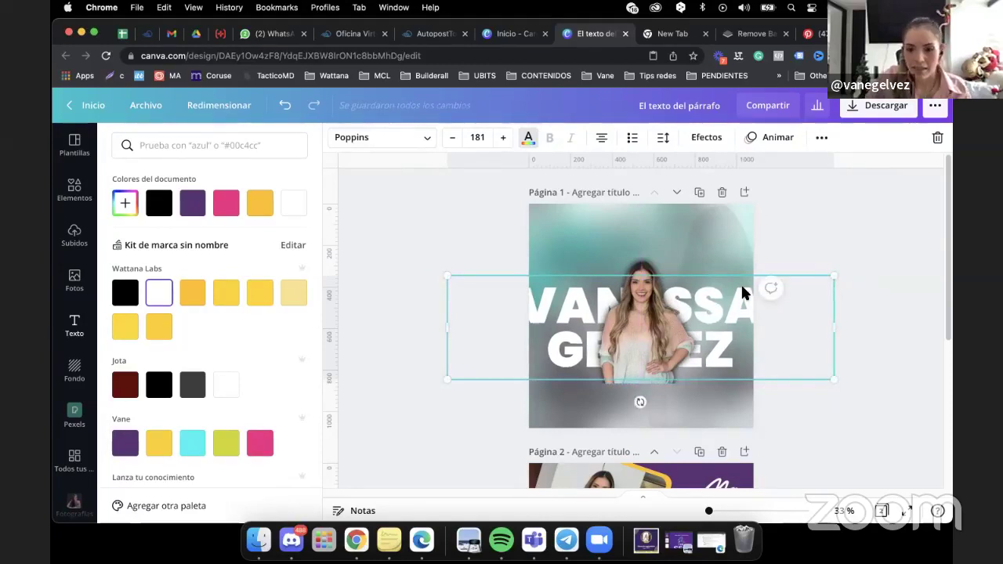
Set the name text's transparency to 29 and enlarge it to size 201.
left_click(821, 138)
left_click(740, 169)
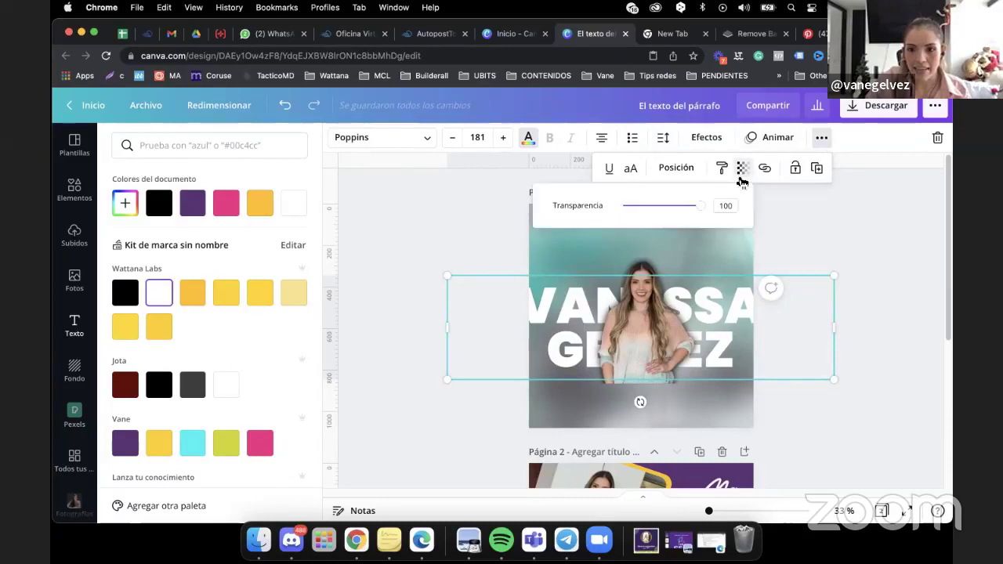
left_click_drag(701, 210, 648, 233)
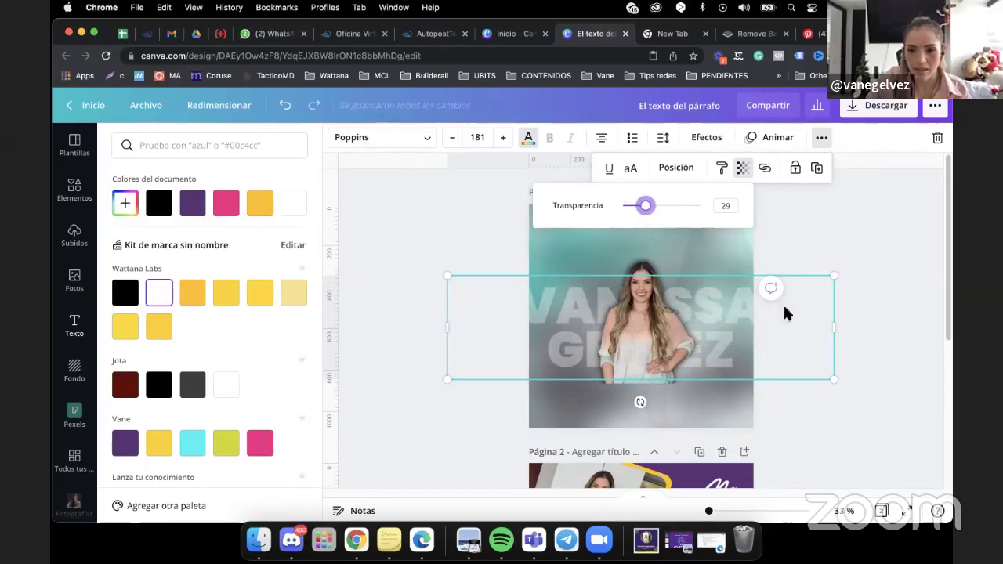
left_click_drag(830, 280, 877, 264)
left_click_drag(722, 329, 701, 334)
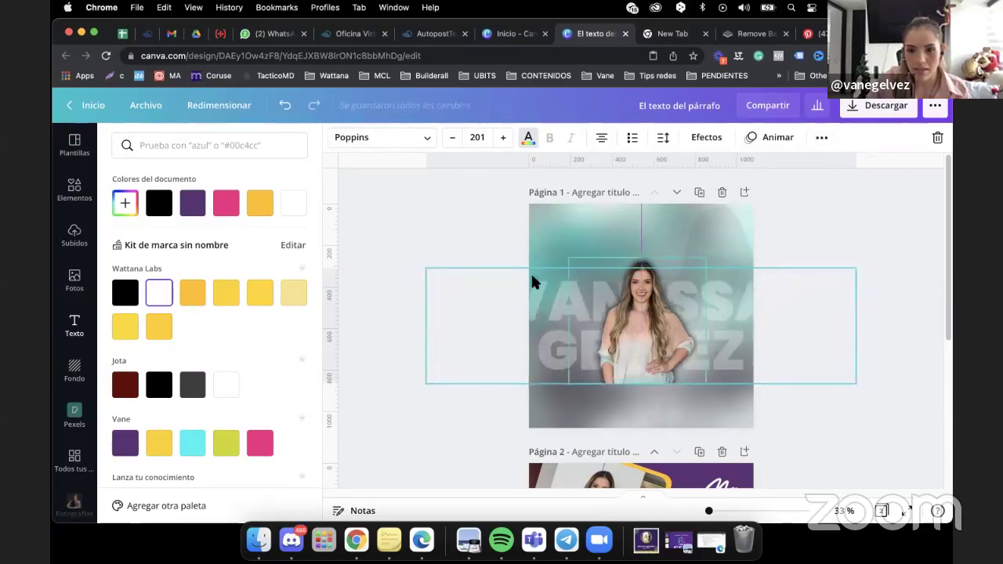
Change the name title's font from Poppins back to Libre Franklin Black.
left_click(351, 141)
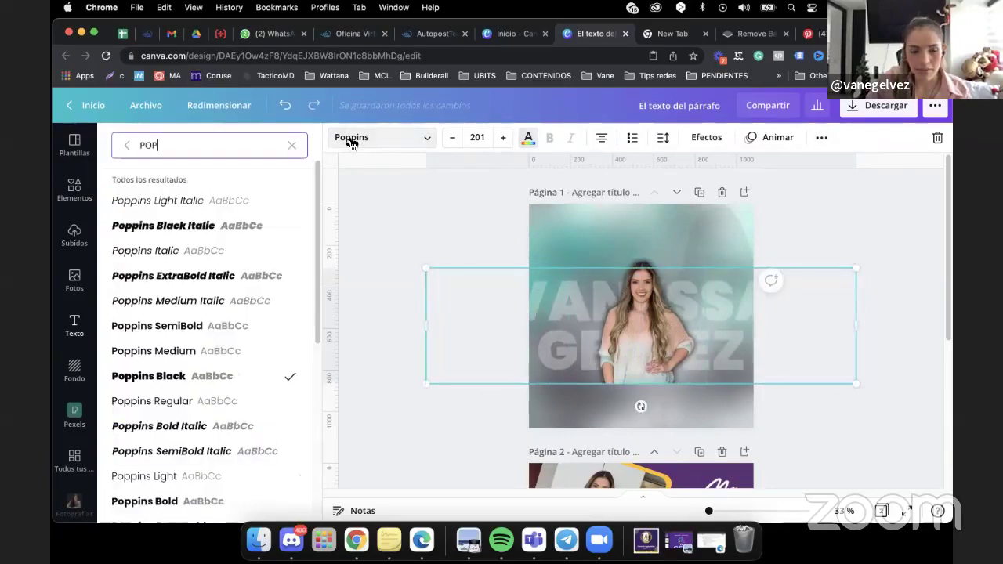
left_click(295, 145)
left_click(120, 147)
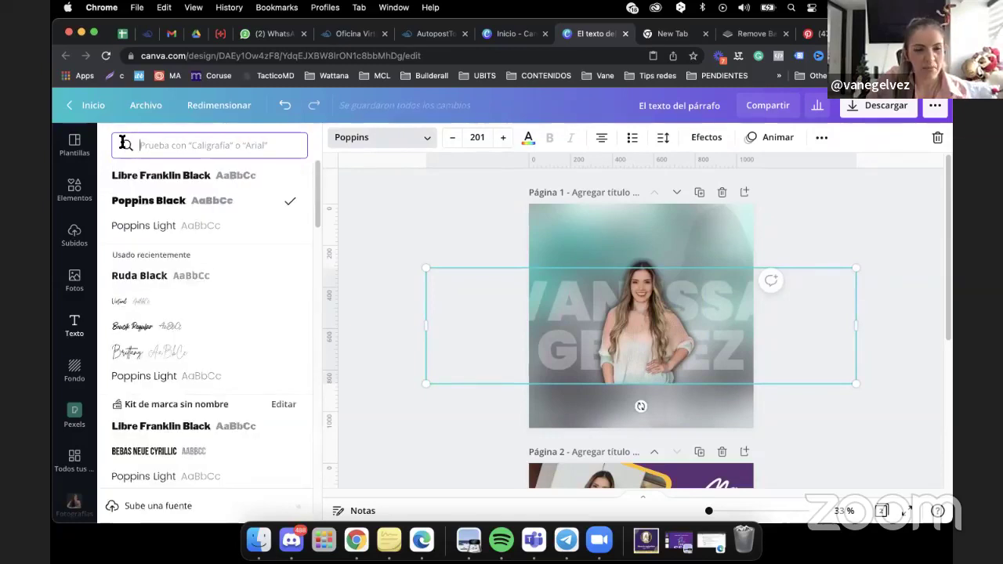
left_click(169, 183)
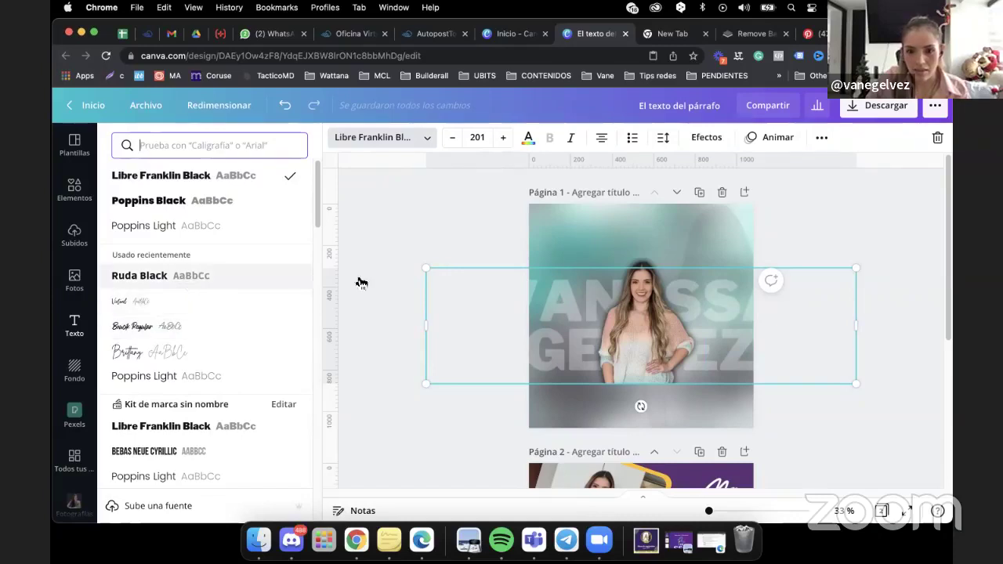
Tighten the name's letter spacing to -58 and deselect the text.
left_click(663, 138)
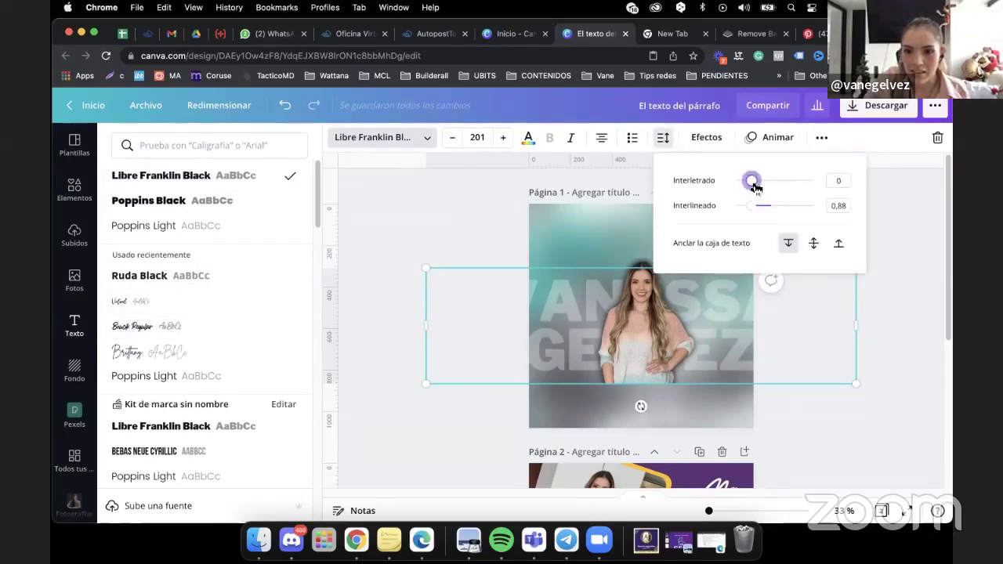
left_click_drag(755, 189, 750, 194)
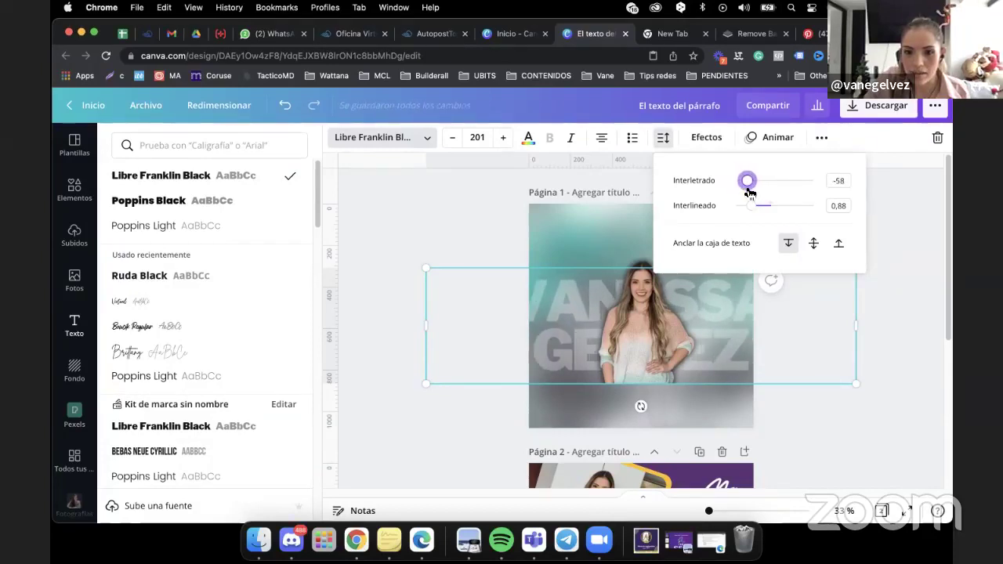
left_click(928, 227)
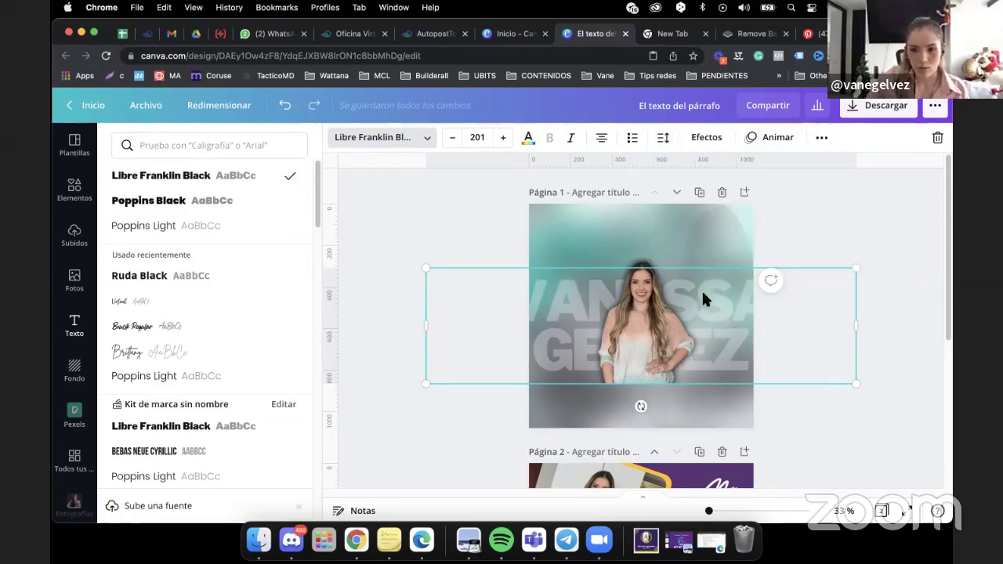
key("Escape")
left_click(854, 241)
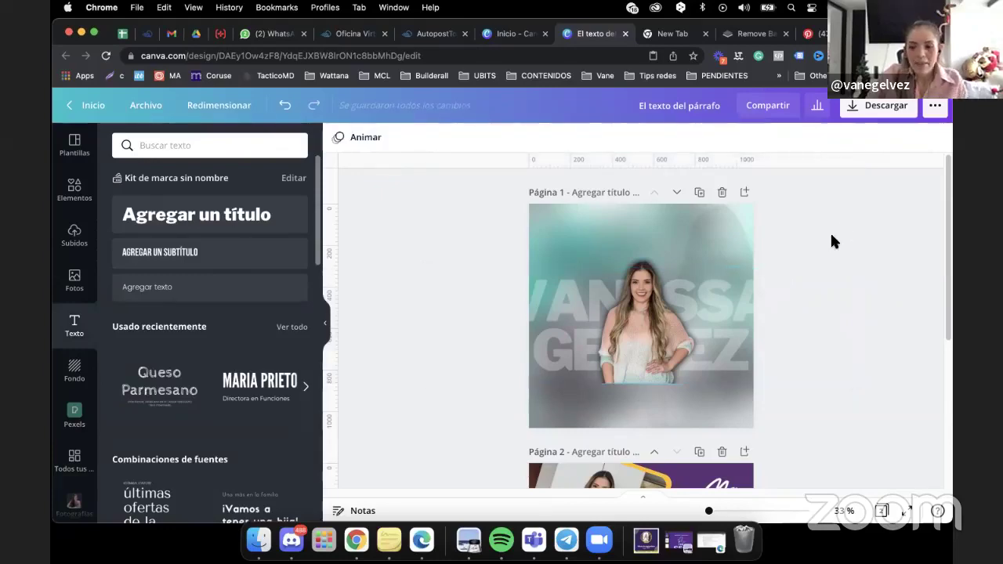
Add a square shape from Elements and place it at the top-left of page 1.
left_click(76, 193)
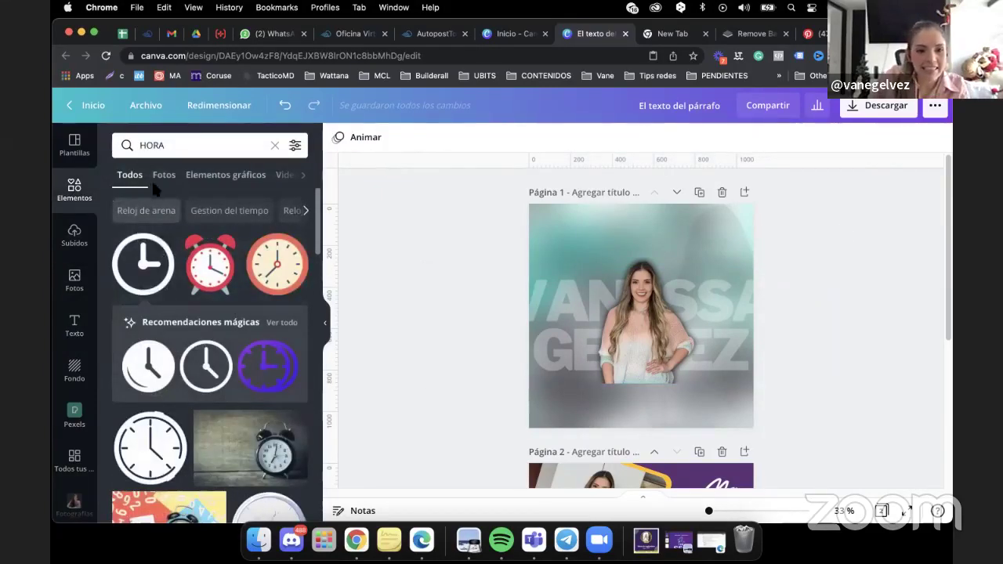
left_click(274, 145)
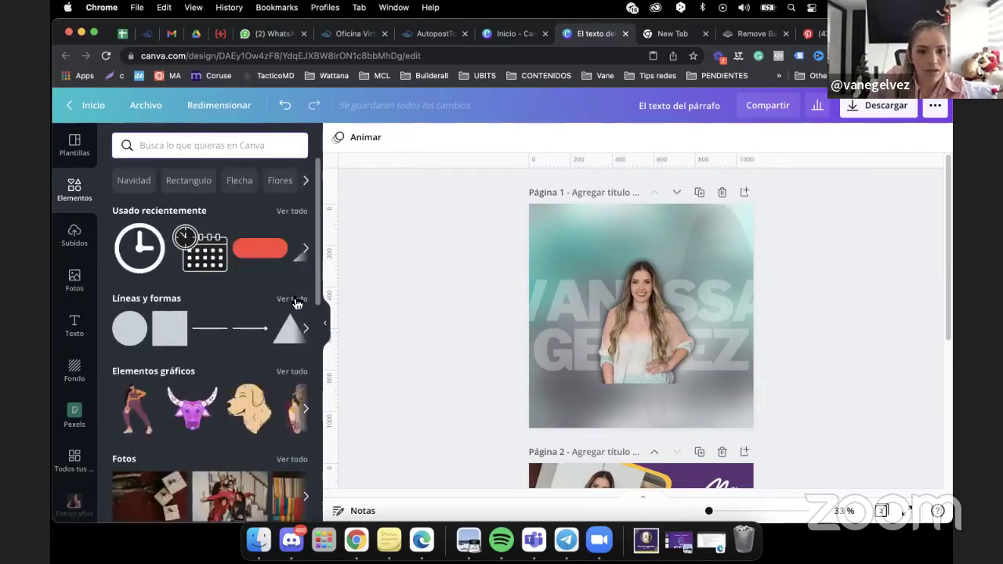
left_click(293, 301)
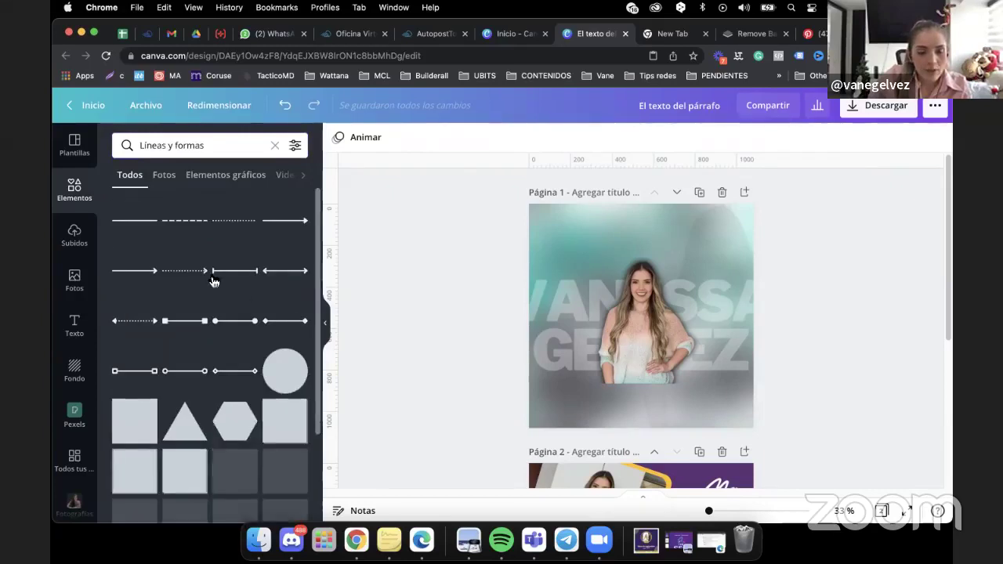
left_click(133, 424)
left_click_drag(648, 306, 607, 278)
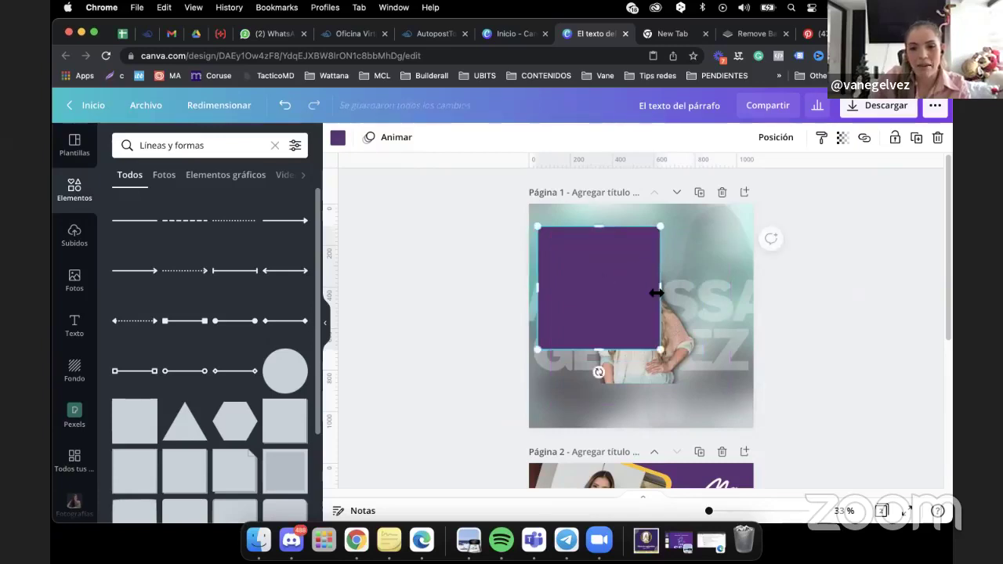
Stretch the purple square into a thin band and colour it white.
left_click_drag(665, 289, 756, 303)
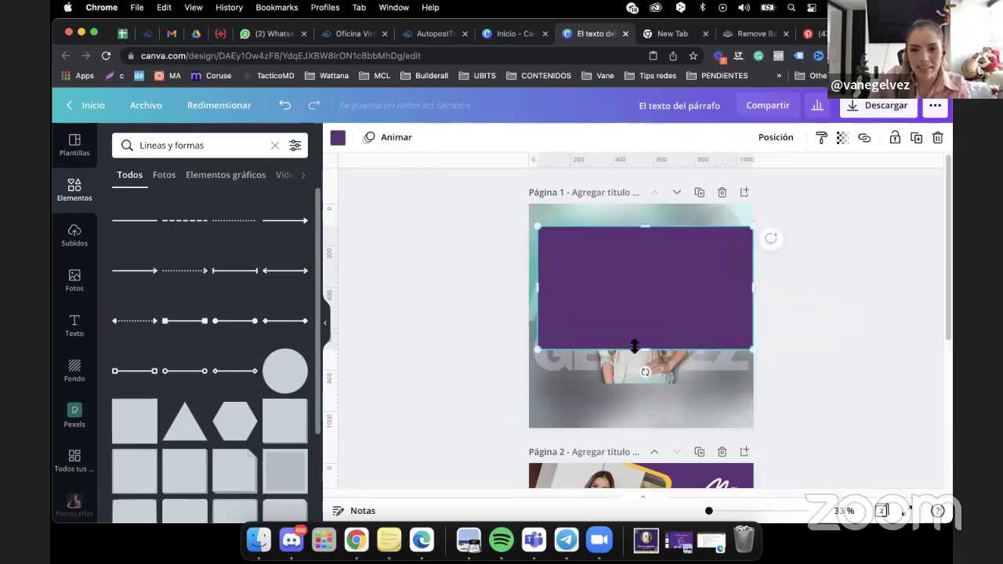
left_click_drag(643, 350, 612, 246)
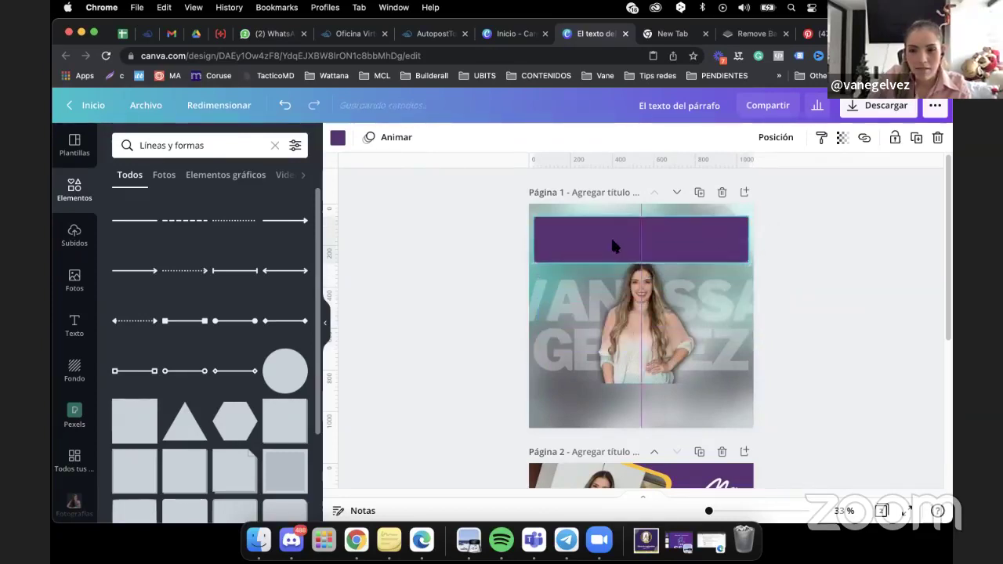
left_click(338, 138)
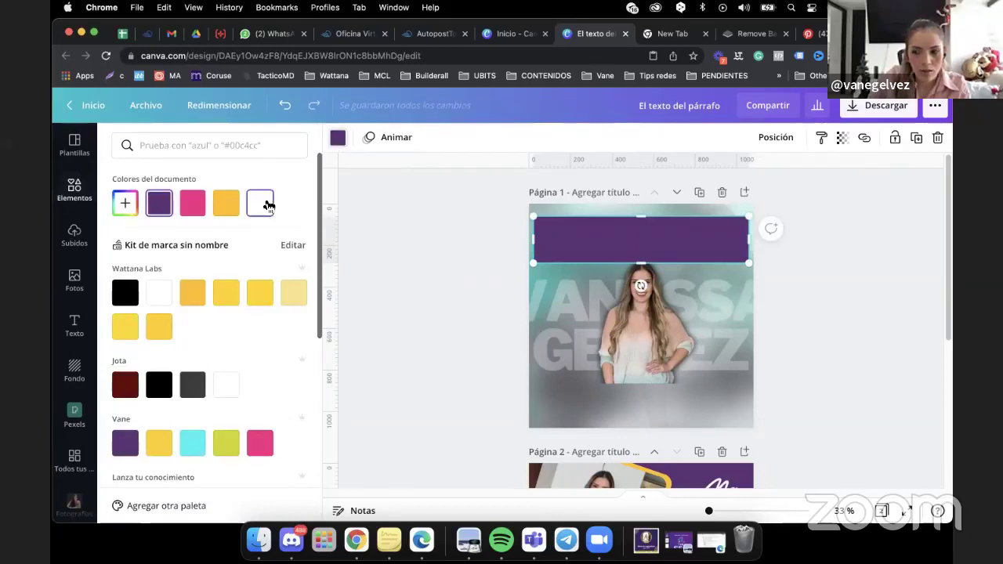
left_click(263, 203)
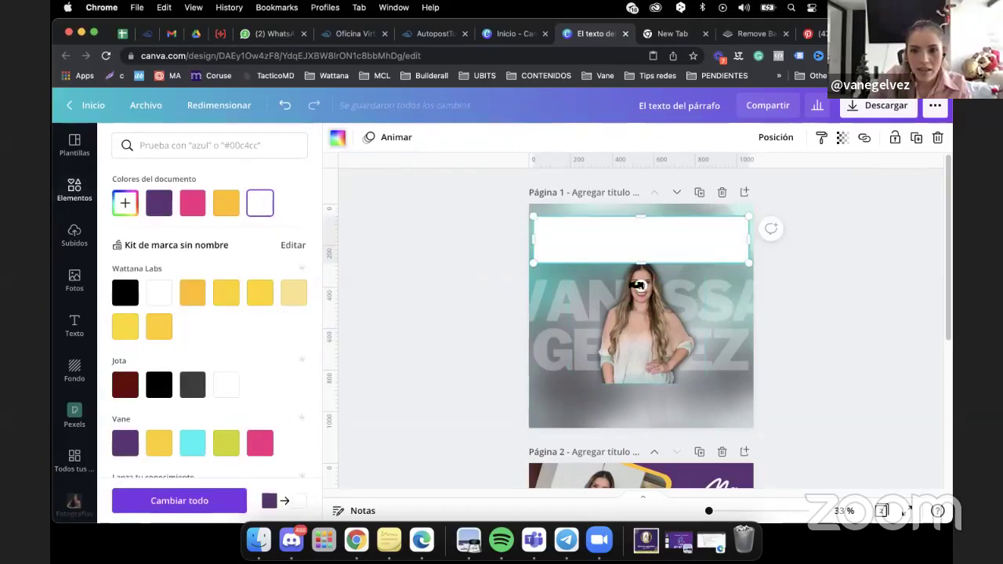
Tilt the white band to about -10° and stretch it wider across the top.
left_click_drag(640, 286, 653, 296)
left_click_drag(627, 225, 580, 217)
left_click_drag(583, 223, 581, 229)
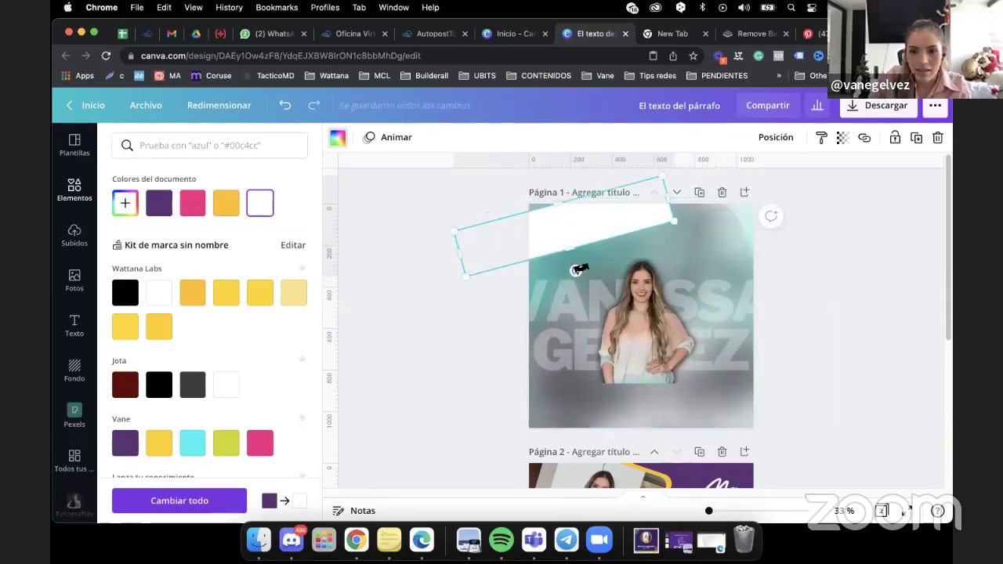
left_click_drag(576, 267, 572, 272)
left_click_drag(666, 208, 757, 192)
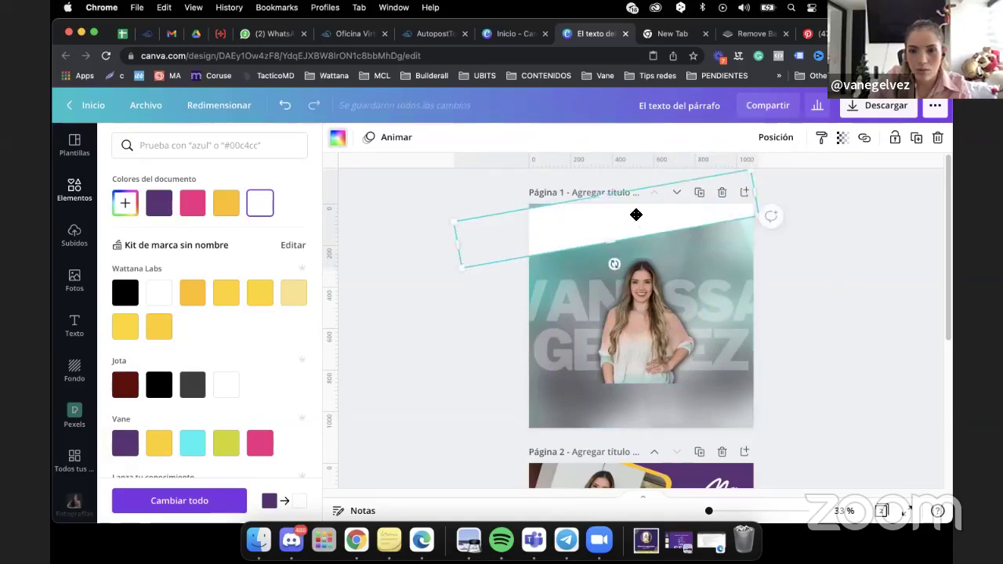
left_click_drag(636, 214, 637, 205)
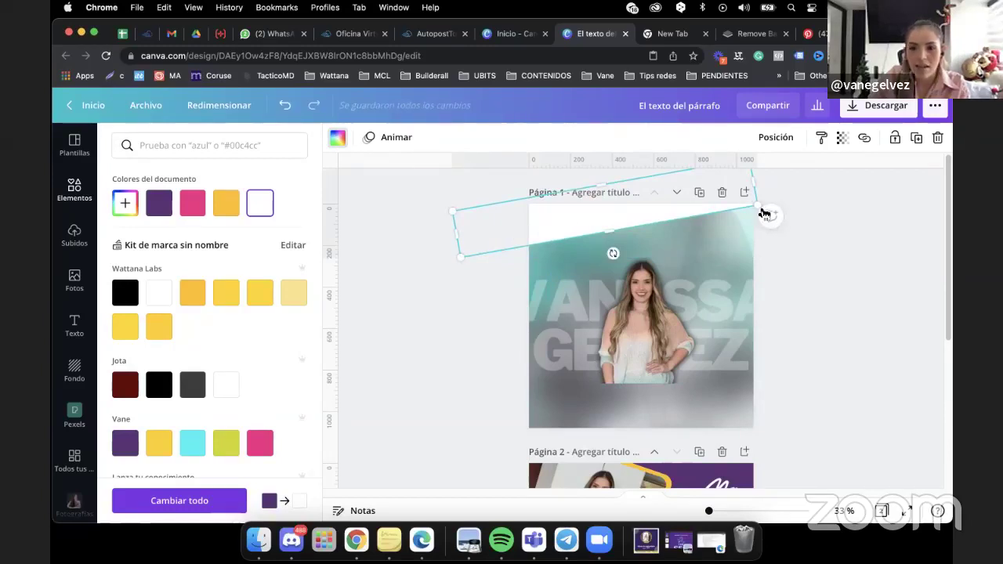
Set the band's transparency to 30 and deselect it.
left_click(847, 139)
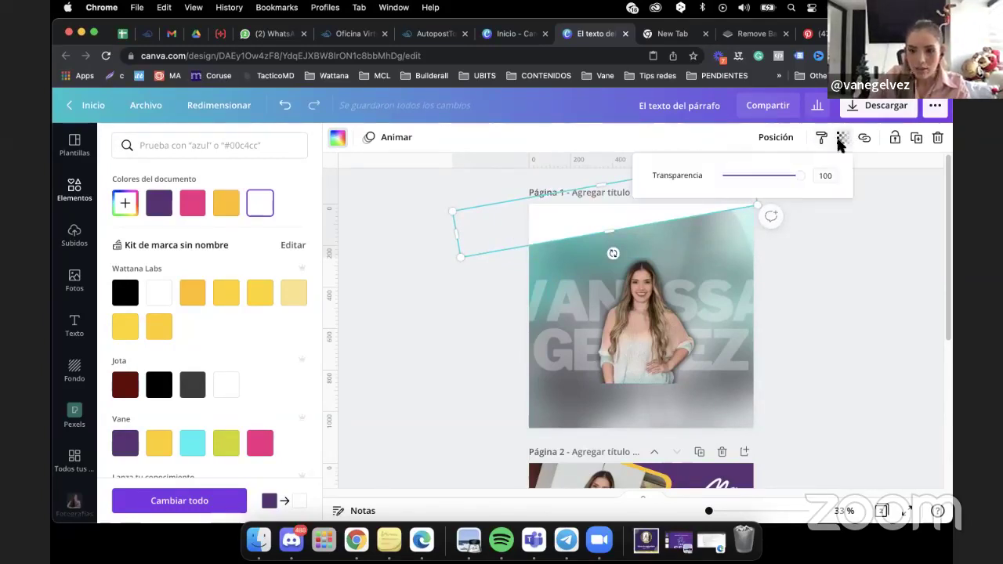
left_click_drag(807, 175, 750, 193)
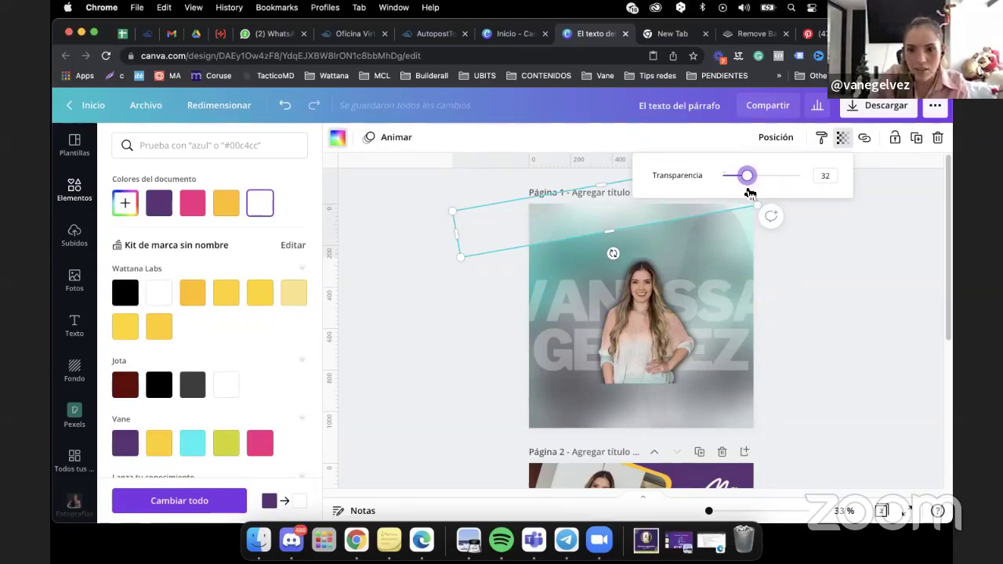
left_click_drag(750, 193, 748, 193)
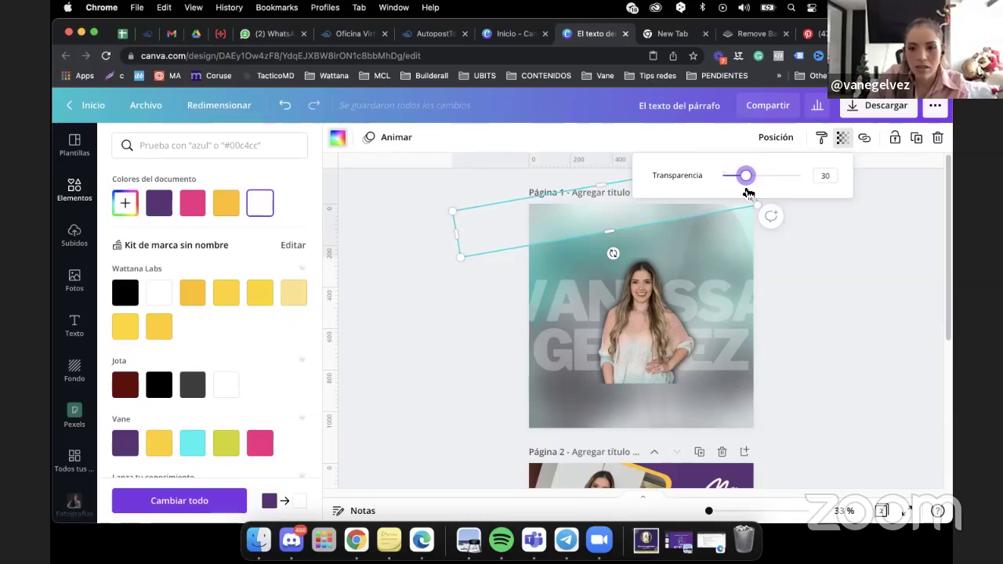
left_click(891, 287)
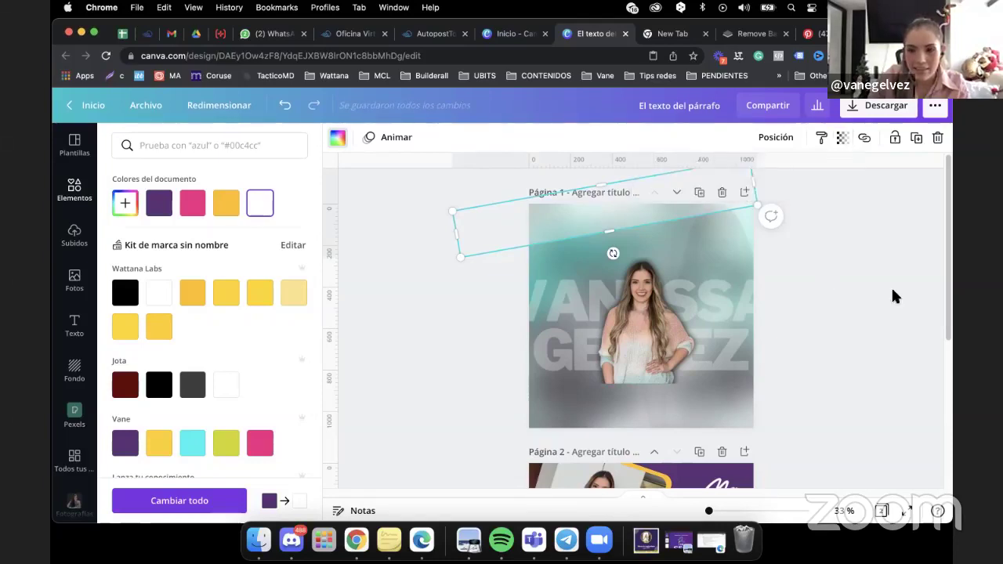
Move the second tilted bar to page 1's bottom and thin it to height 47.
left_click(584, 222)
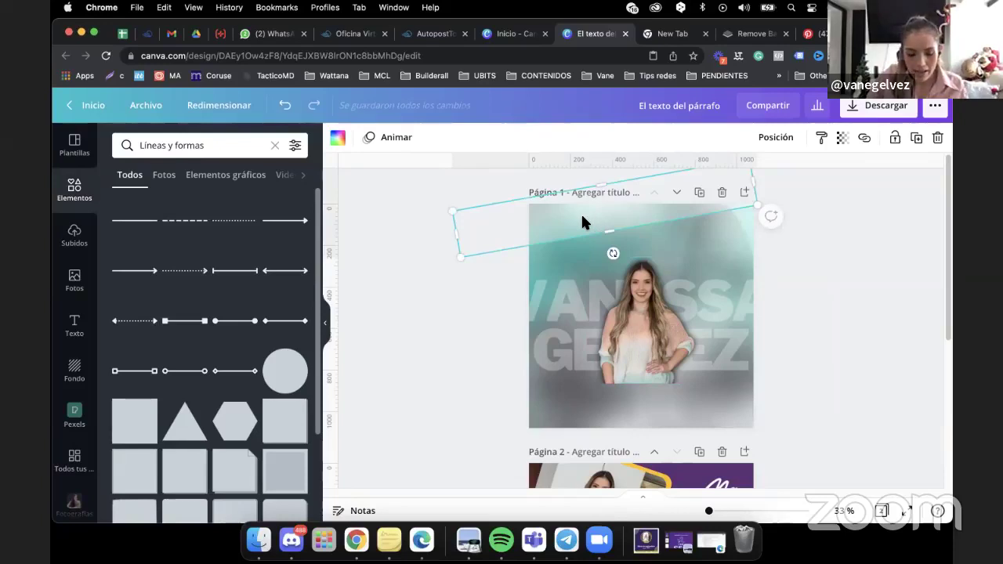
left_click_drag(583, 222, 609, 443)
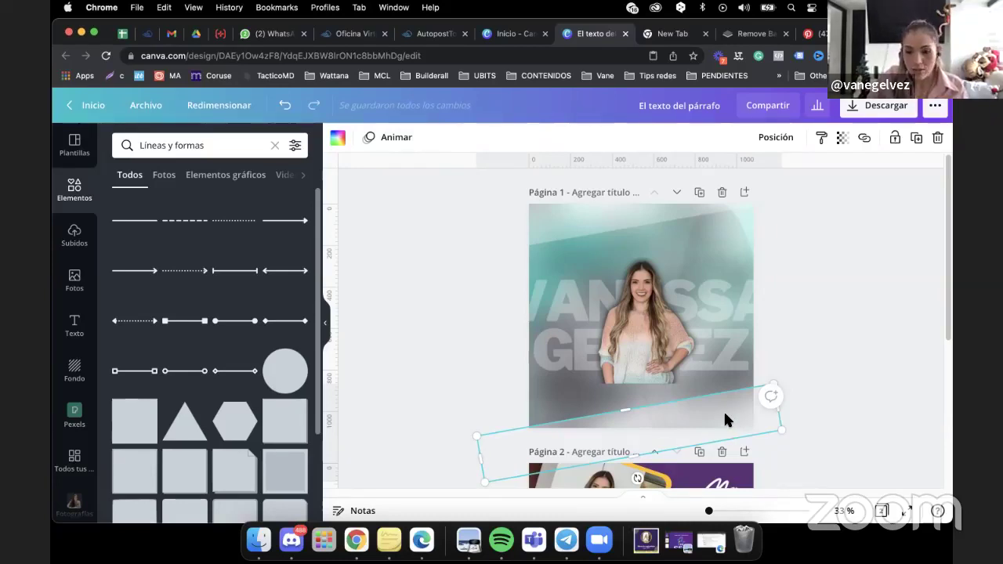
left_click_drag(725, 421, 708, 366)
left_click_drag(612, 366, 616, 404)
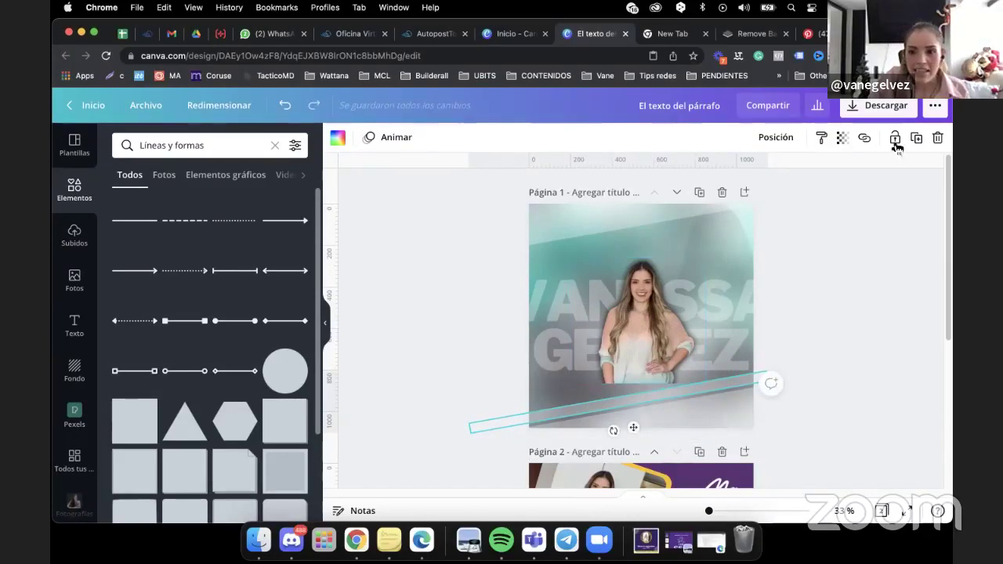
Set the lower bar's transparency to 100 and deselect it.
left_click(836, 138)
left_click_drag(745, 175, 823, 182)
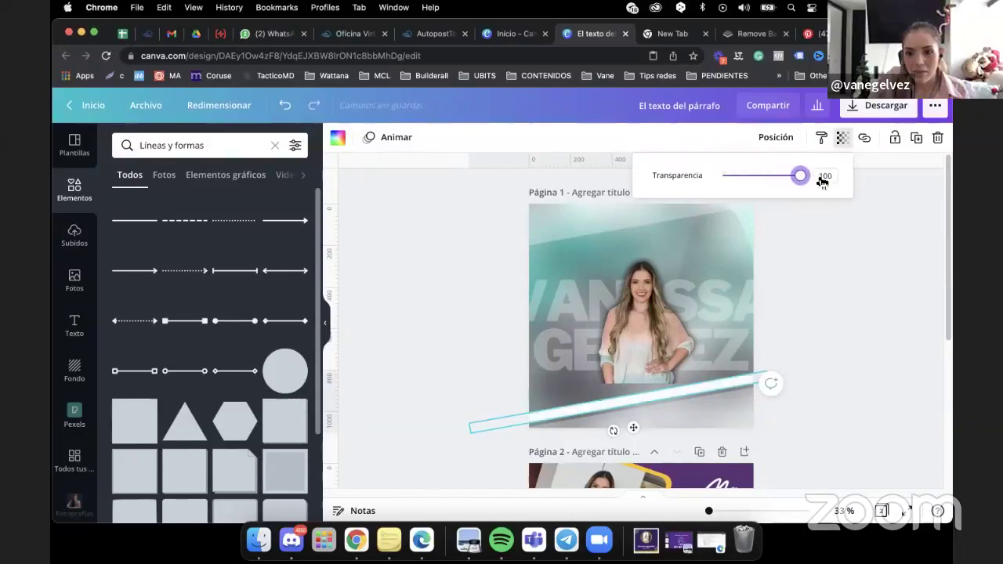
left_click(893, 318)
left_click(893, 321)
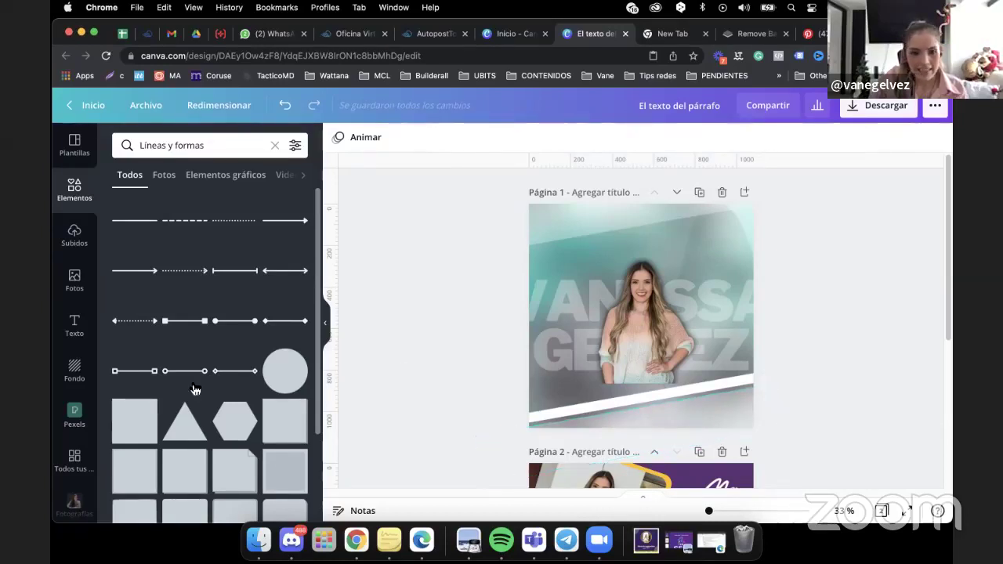
Add the white M signature logo from the brand kit at the lower right.
scroll(75, 455, "down", 5)
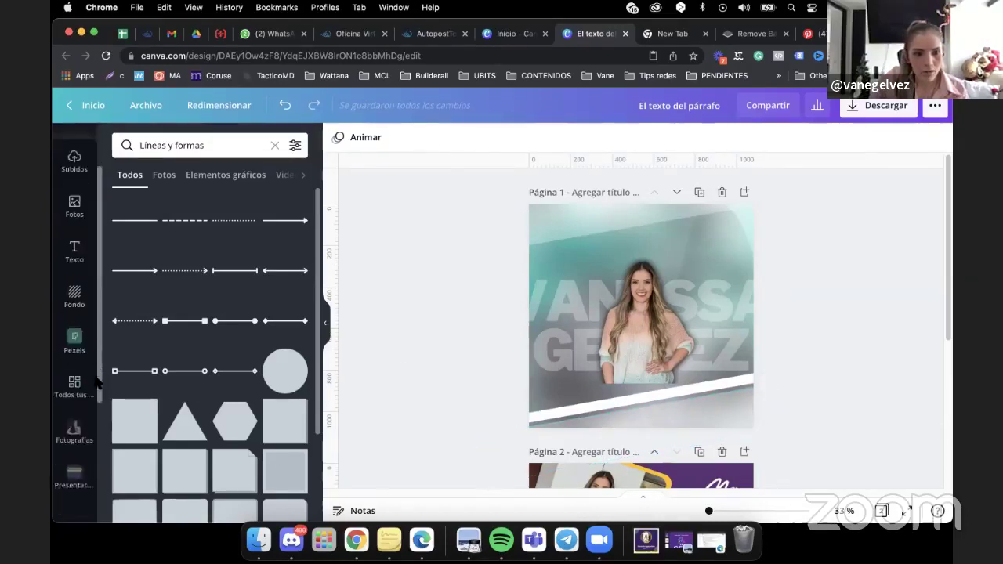
scroll(94, 429, "down", 2)
left_click(75, 456)
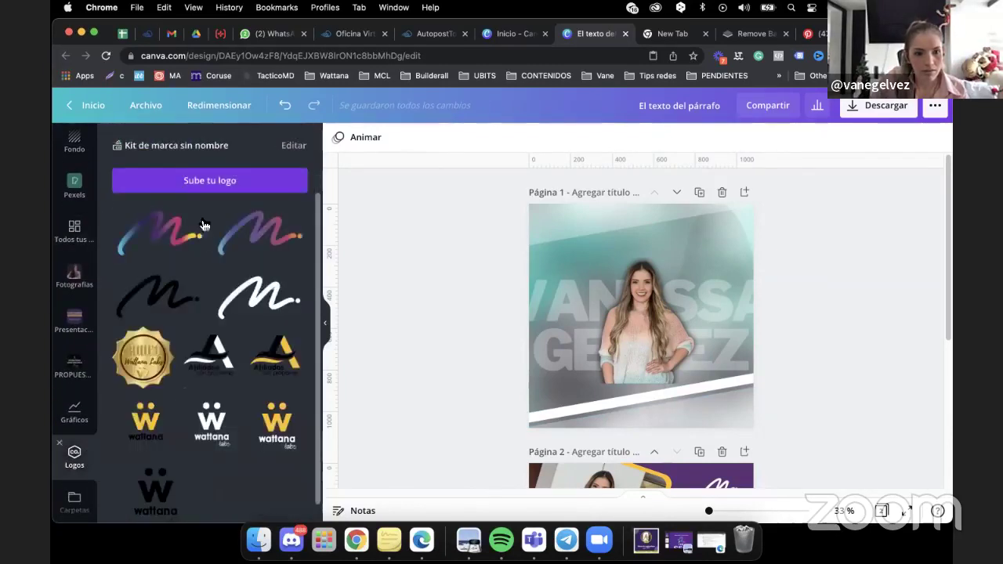
left_click(261, 297)
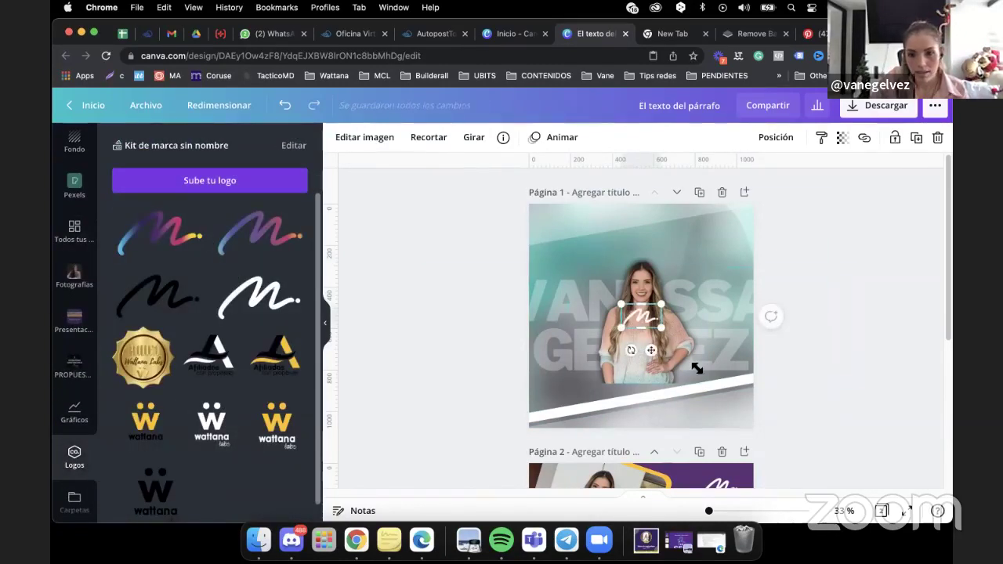
left_click_drag(643, 318, 717, 395)
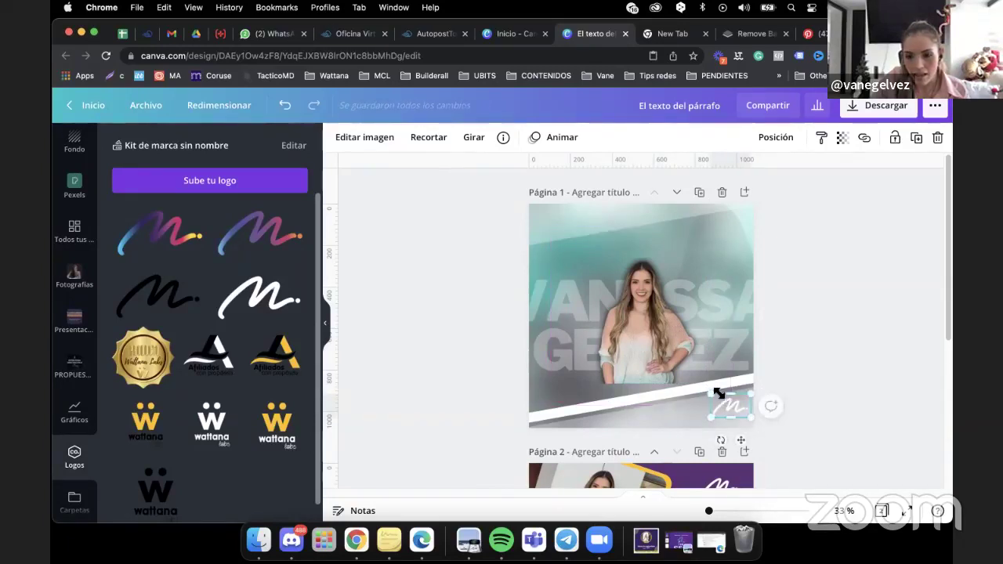
Rotate the thin white stripe to nearly level, about -1°.
left_click(647, 395)
left_click_drag(647, 395, 649, 399)
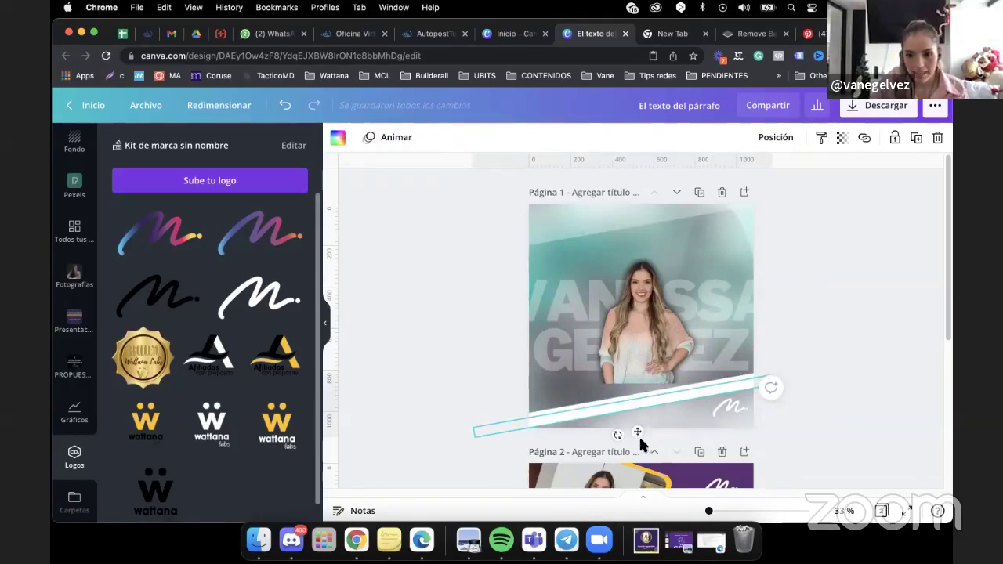
left_click_drag(616, 436, 613, 444)
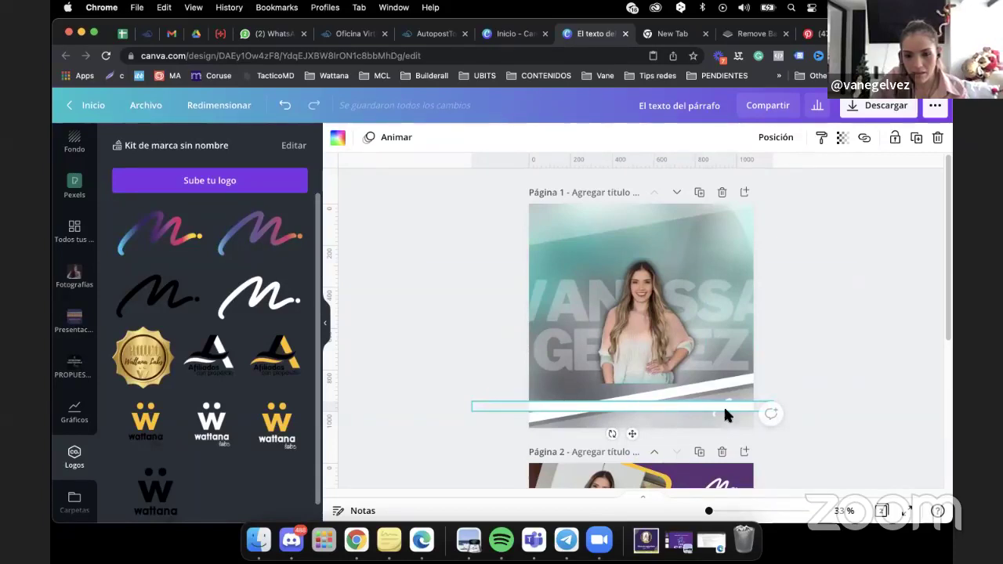
Move the thin strip down to the page bottom and recolour it grey.
left_click(742, 391)
left_click_drag(689, 404, 690, 424)
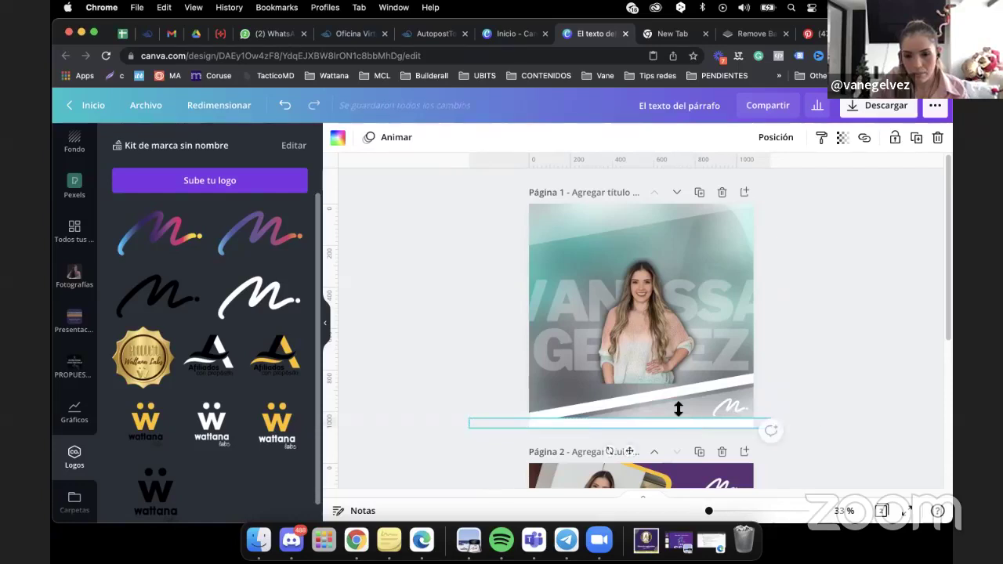
left_click(339, 140)
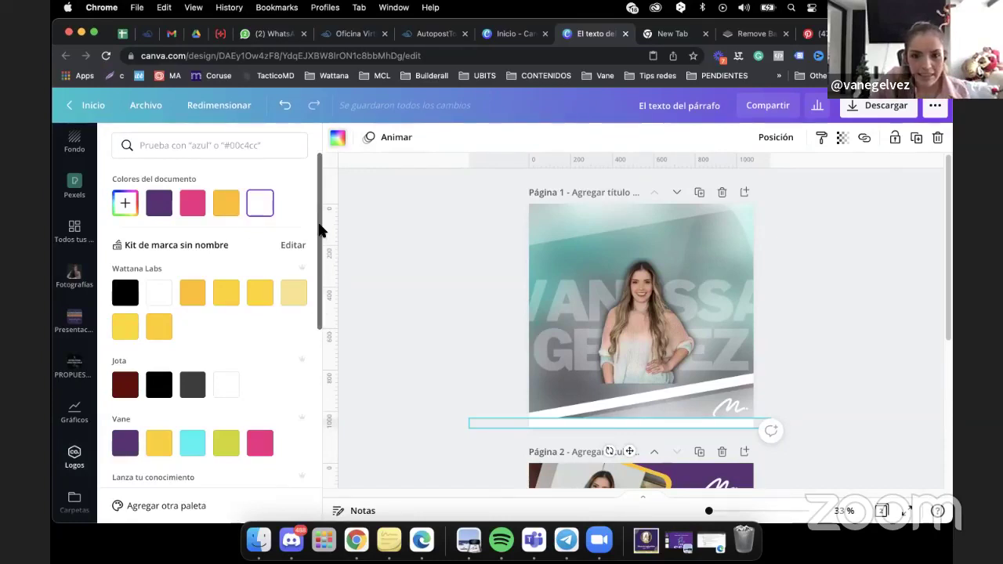
left_click_drag(320, 230, 304, 377)
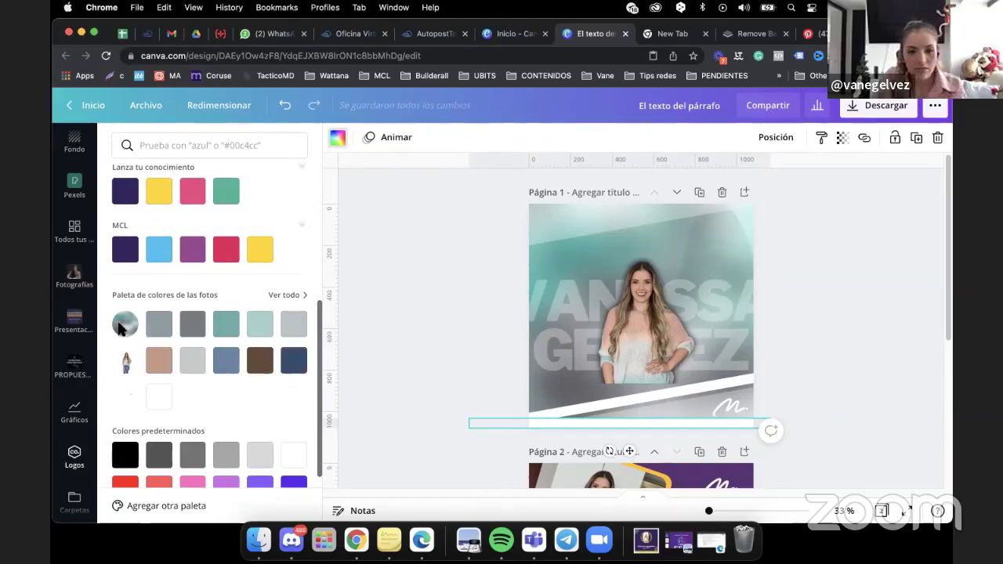
left_click(192, 327)
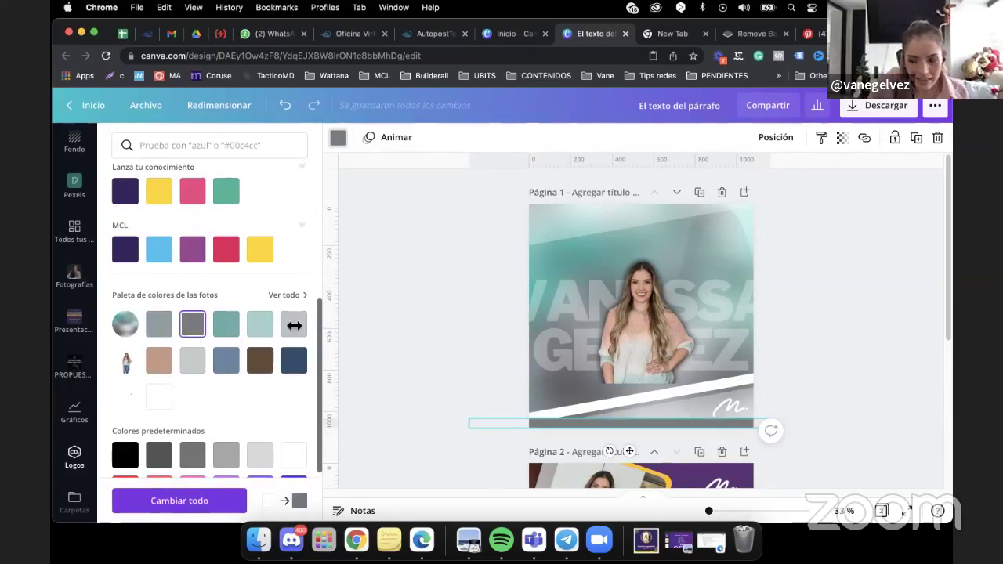
Nudge the signature logo slightly right, then inspect the bottom bar and locked element.
left_click(905, 332)
left_click(736, 404)
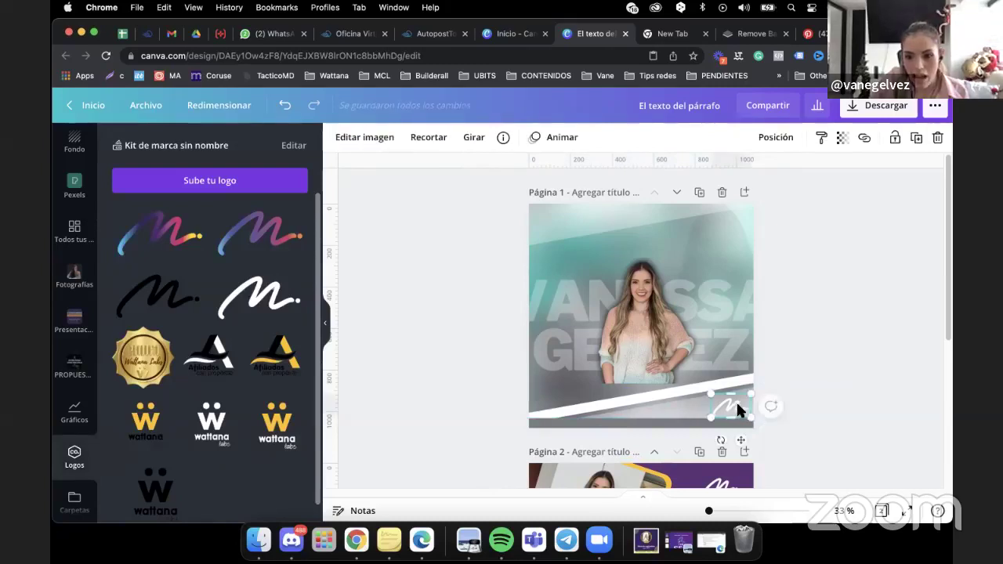
left_click_drag(738, 406, 741, 405)
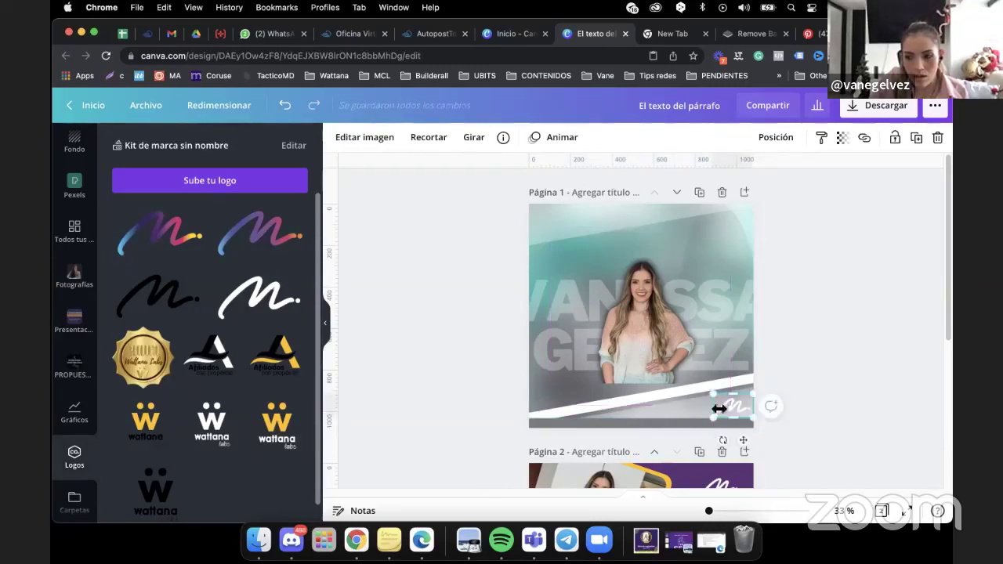
left_click(633, 422)
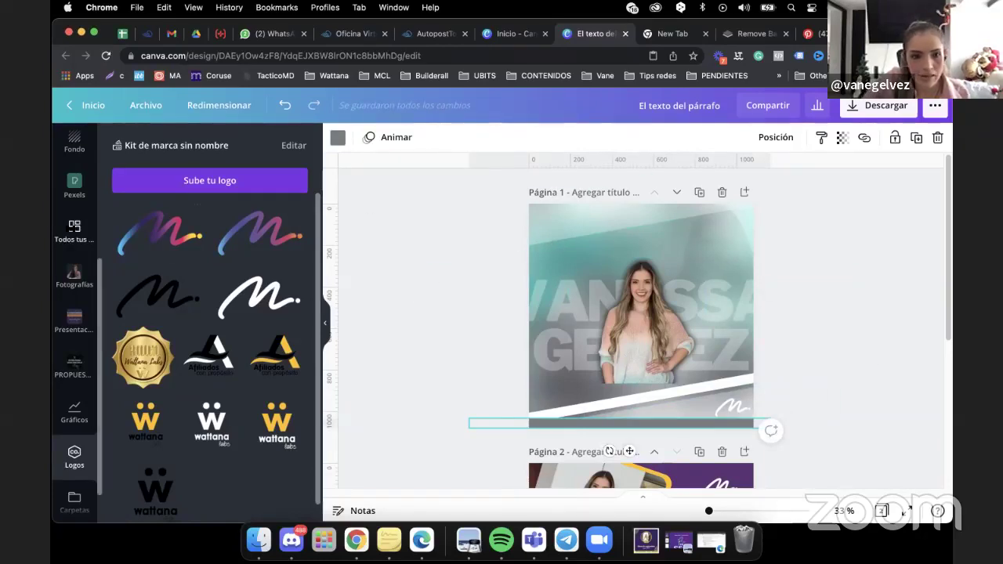
left_click(655, 252)
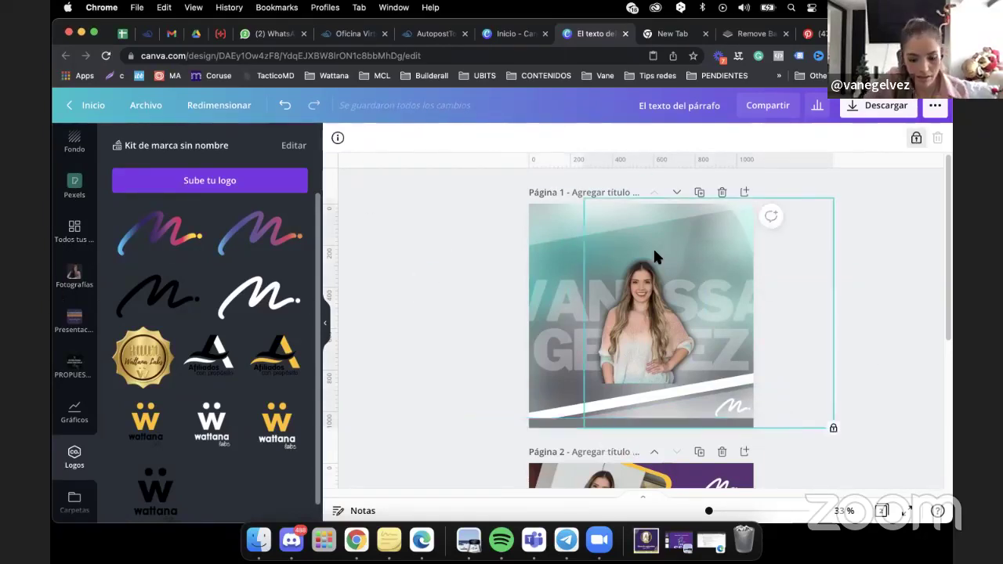
Add a new body text box to page 1 and enlarge it.
left_click(539, 318)
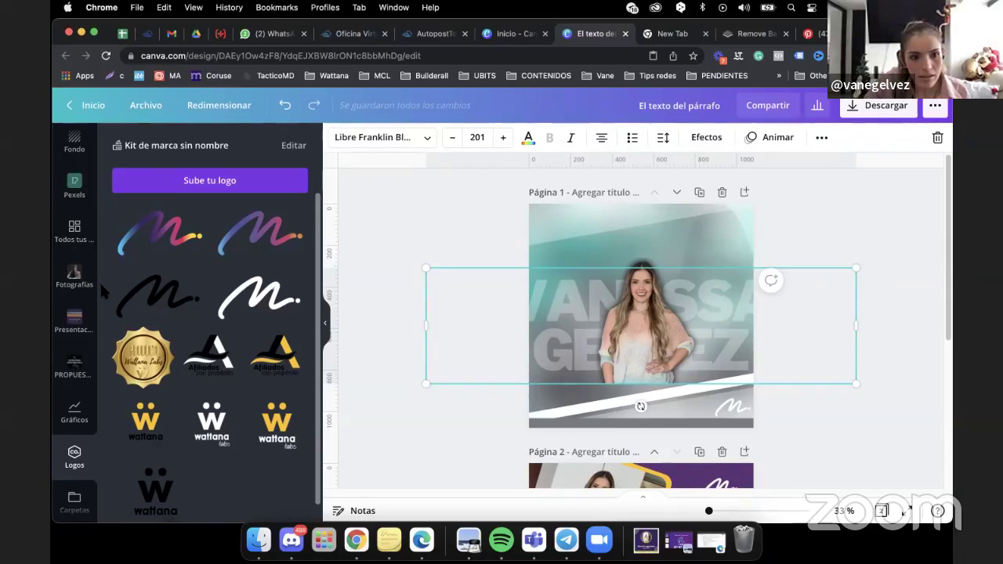
scroll(101, 287, "up", 5)
left_click(72, 275)
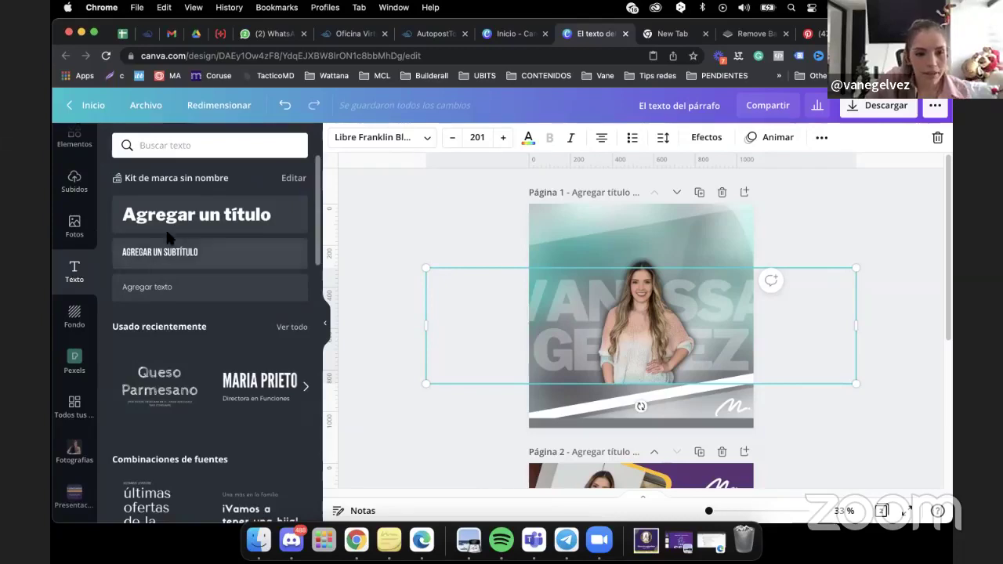
left_click(156, 287)
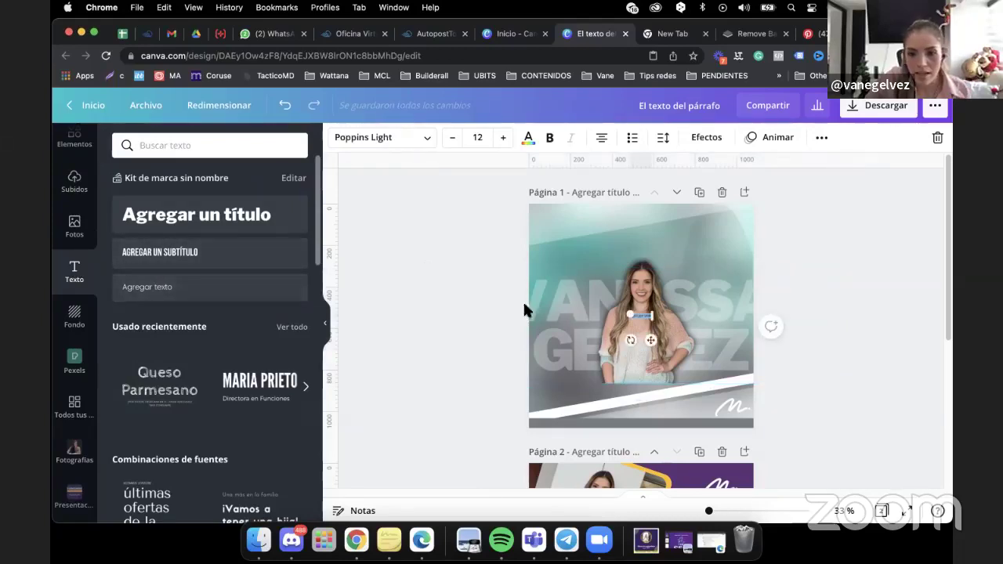
left_click_drag(653, 321, 712, 337)
Replace the placeholder with 'Viernes 17 de diciembre | 4:00 PM' and widen it onto the bottom strip.
left_click(650, 323)
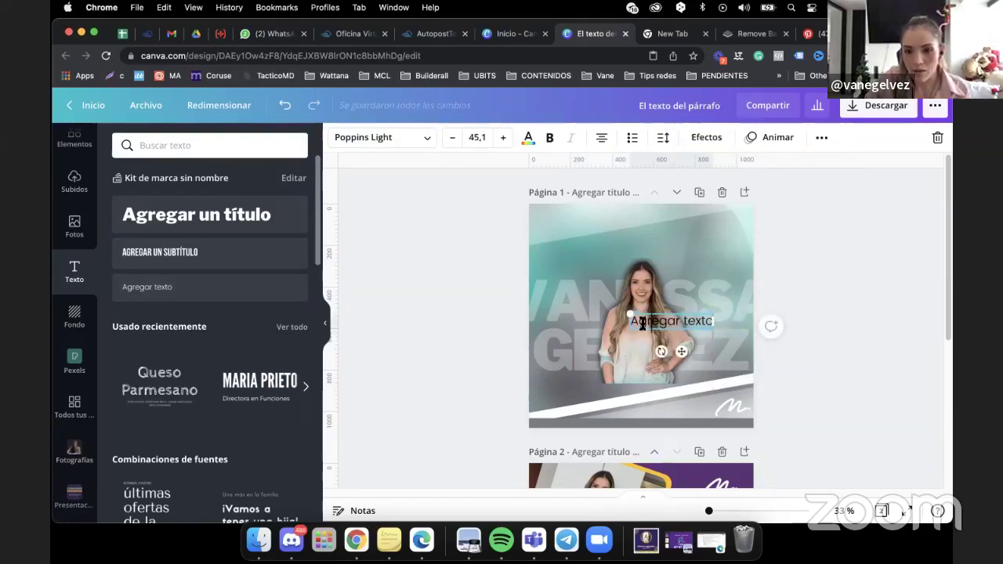
left_click_drag(632, 321, 700, 322)
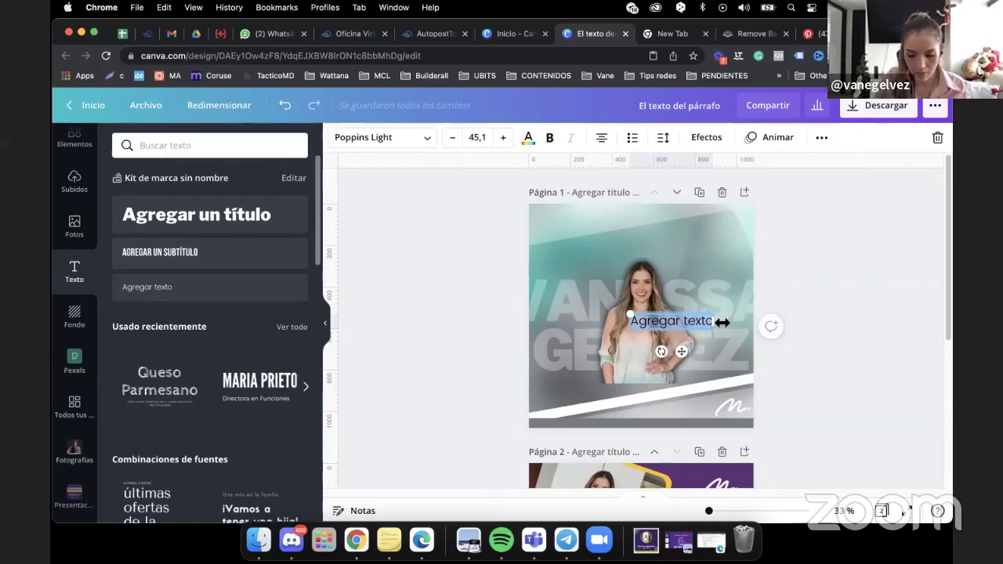
type("Viernes ")
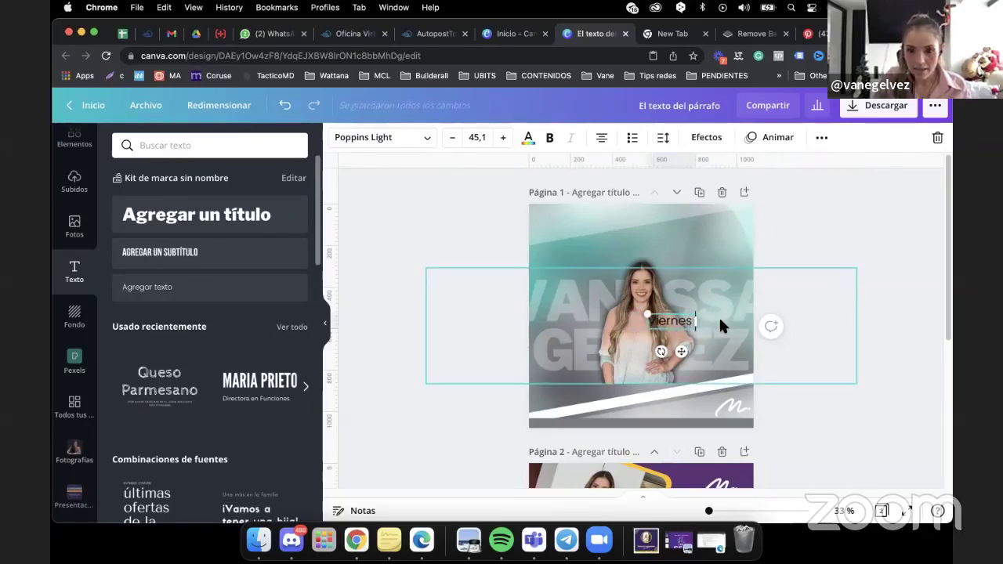
type("17 de di")
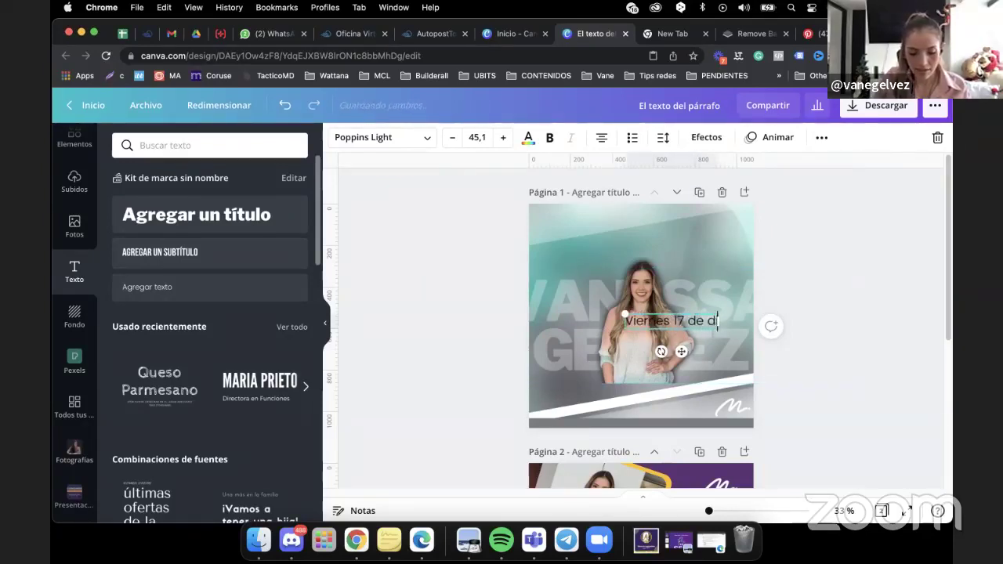
type("ciembre")
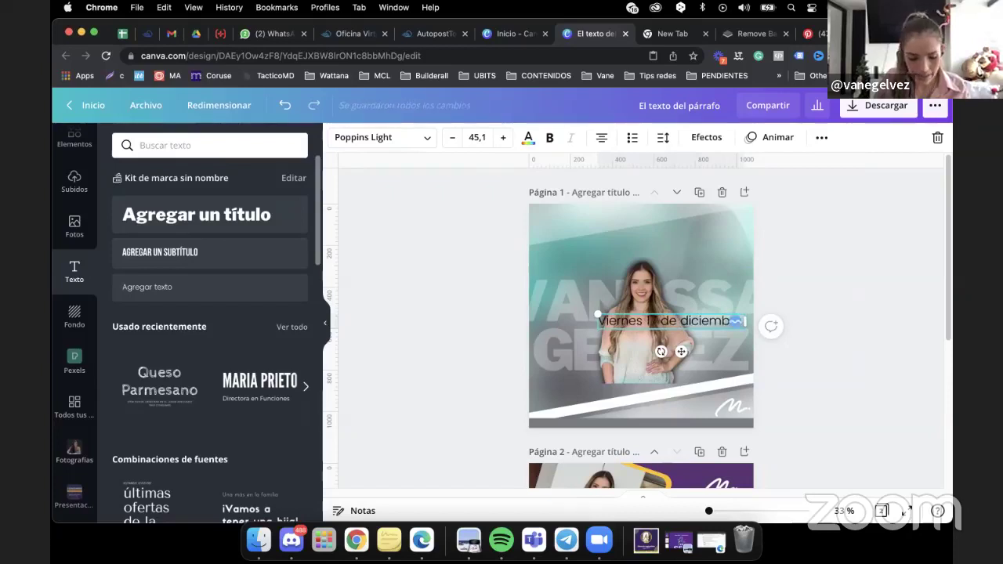
type(" | ")
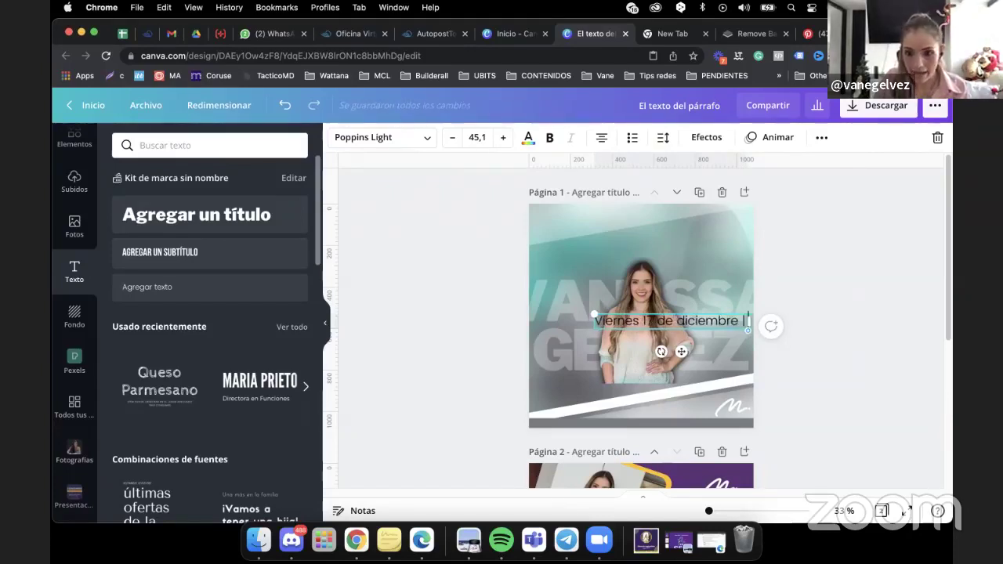
type("4:00")
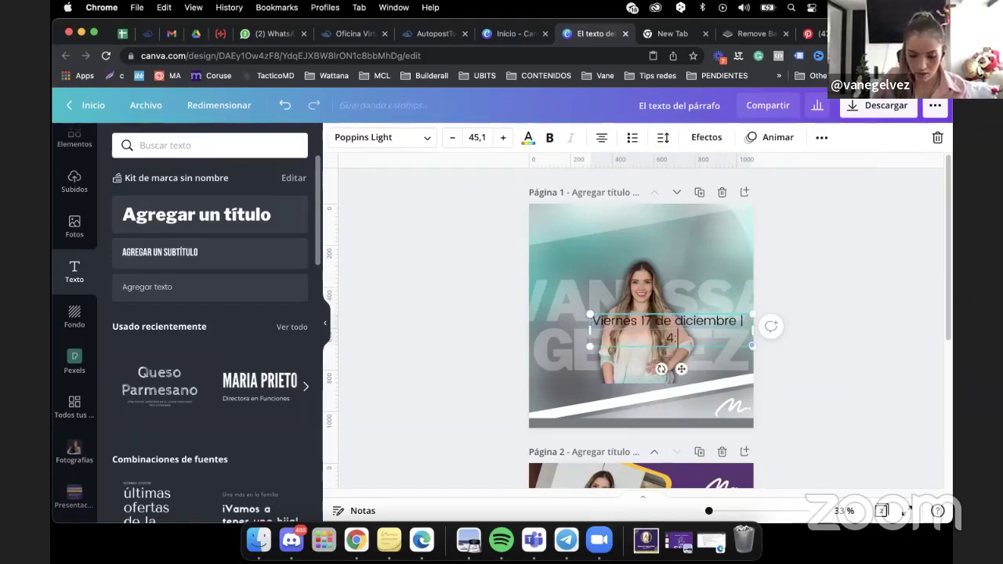
type(" PM")
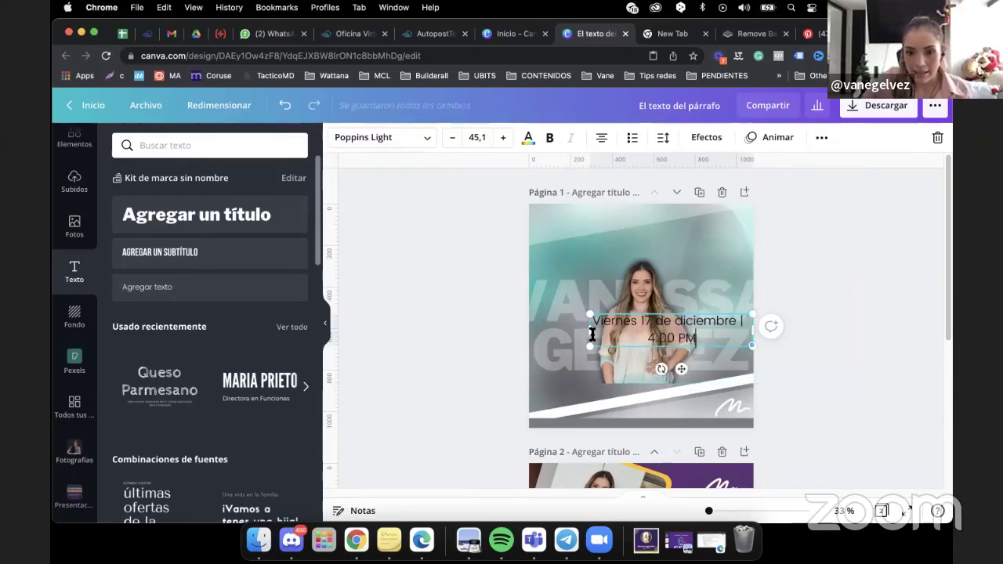
left_click_drag(590, 331, 630, 424)
left_click(486, 300)
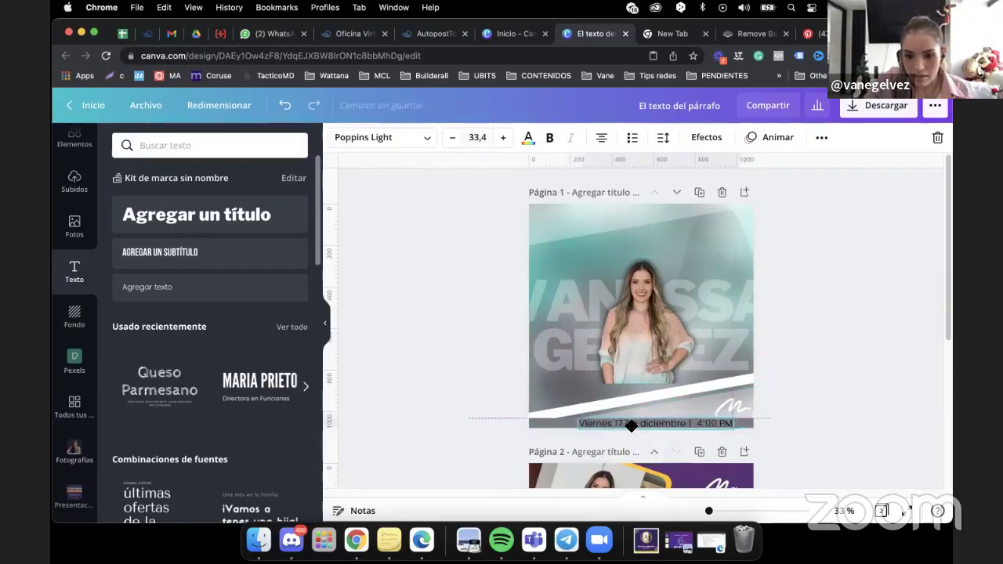
Shrink the date text, centre it horizontally and colour it white.
left_click_drag(578, 422, 625, 428)
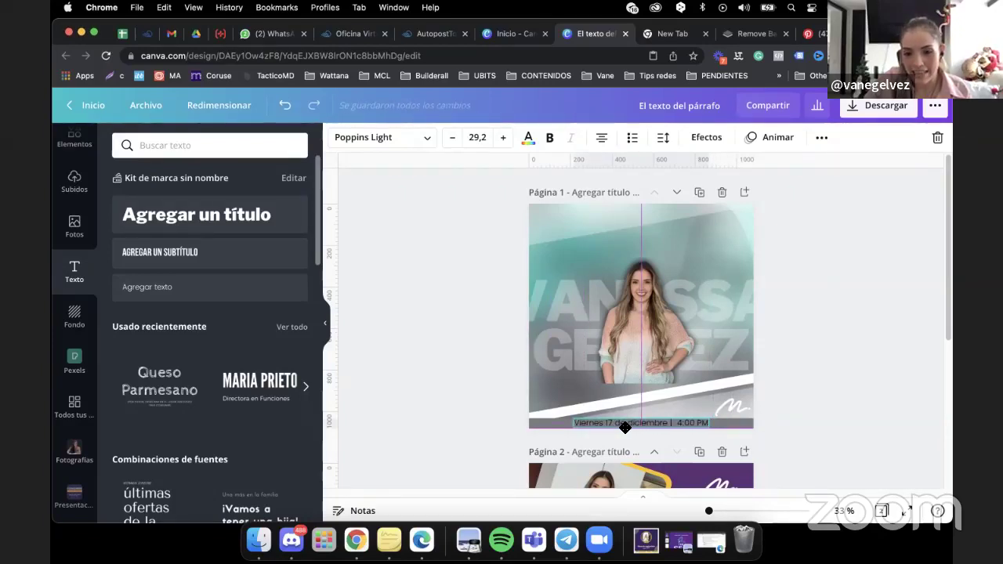
left_click_drag(625, 428, 623, 426)
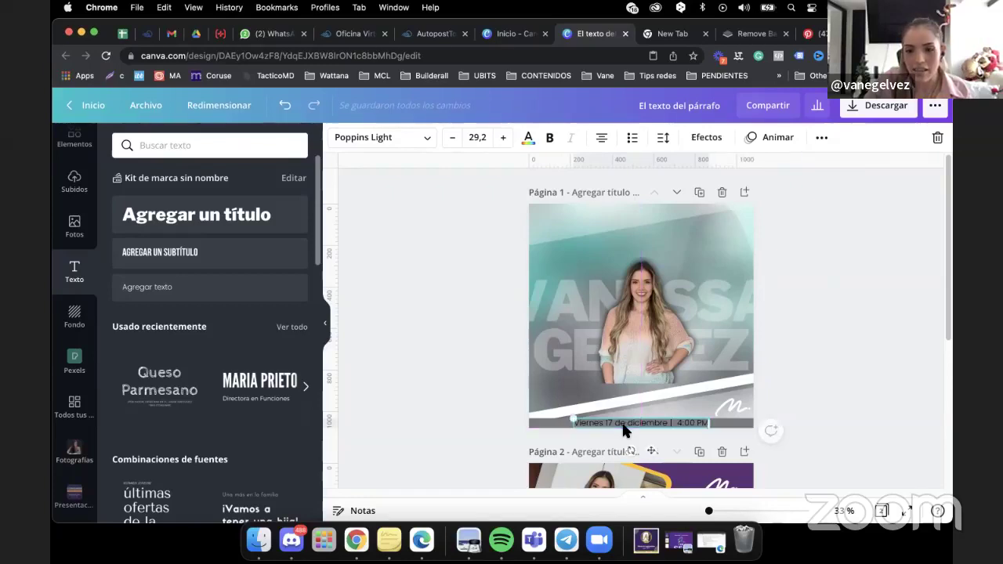
left_click(527, 139)
left_click(168, 331)
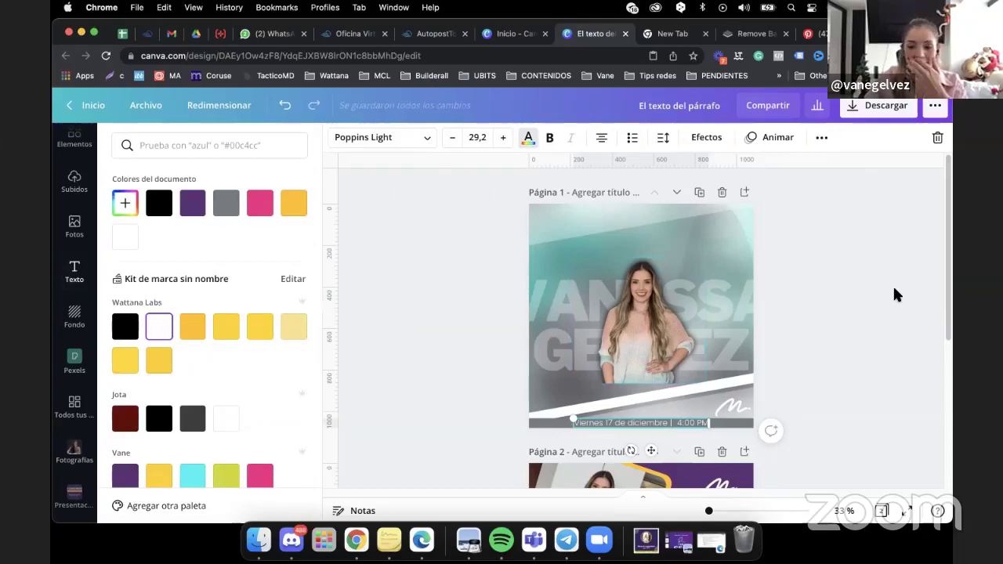
Reduce the date to size 26,9 and fit it inside the grey bottom strip.
left_click_drag(575, 417, 581, 417)
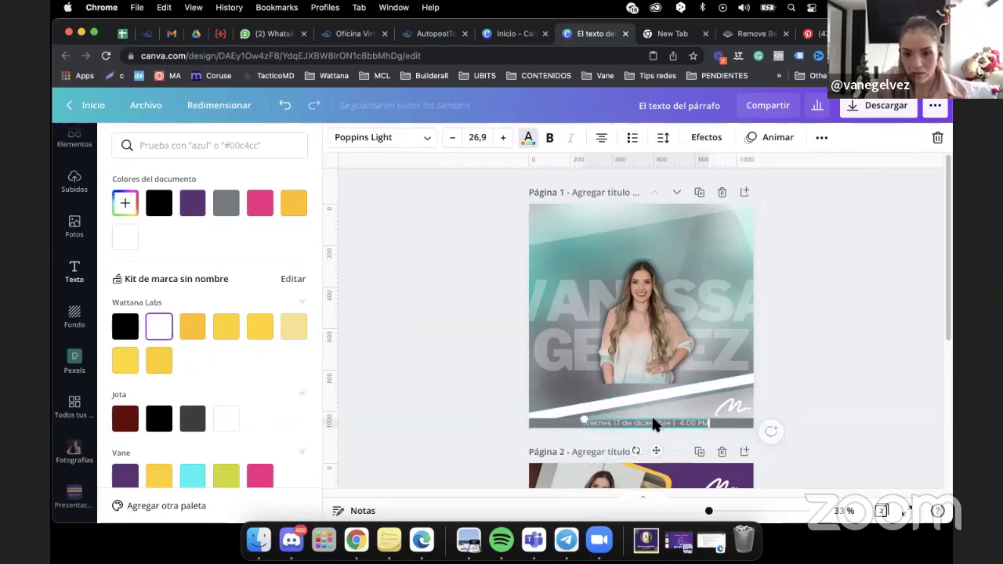
left_click_drag(654, 422, 654, 420)
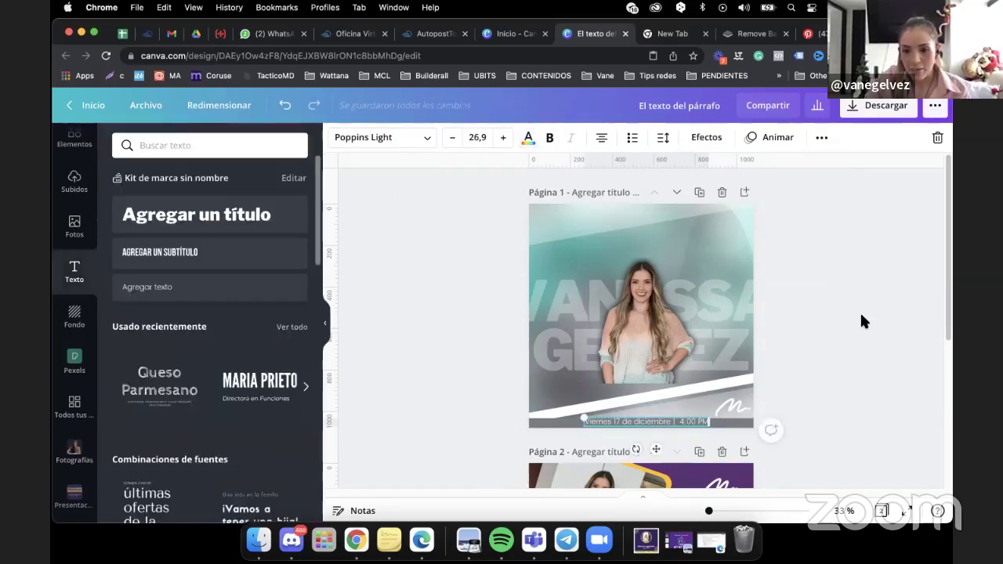
left_click(861, 318)
left_click(604, 426)
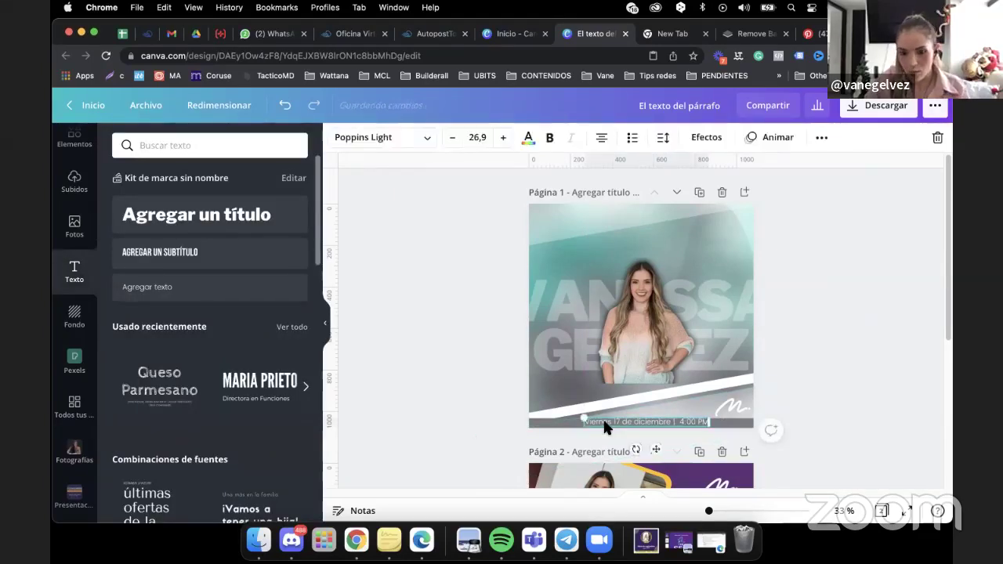
left_click(843, 353)
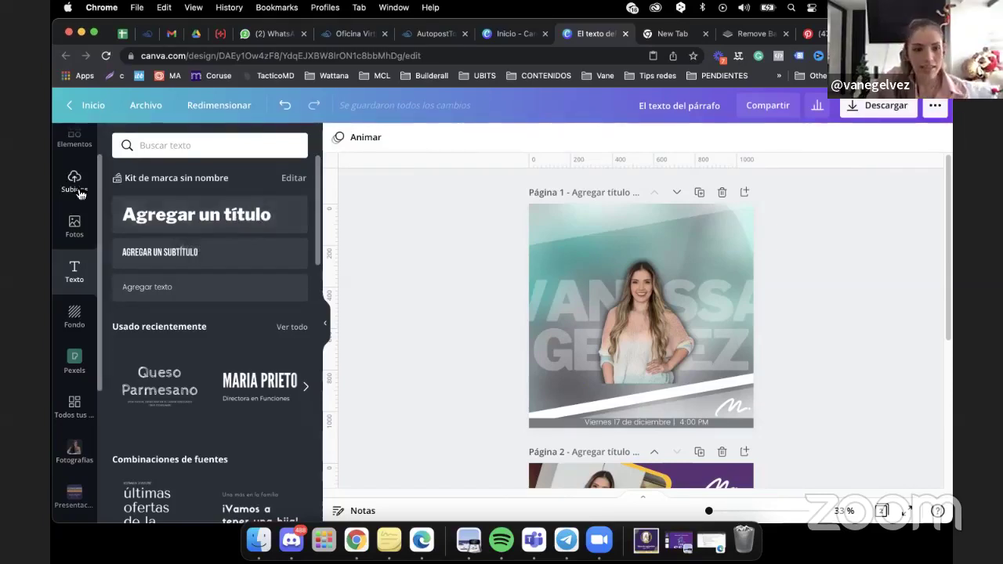
scroll(93, 196, "up", 2)
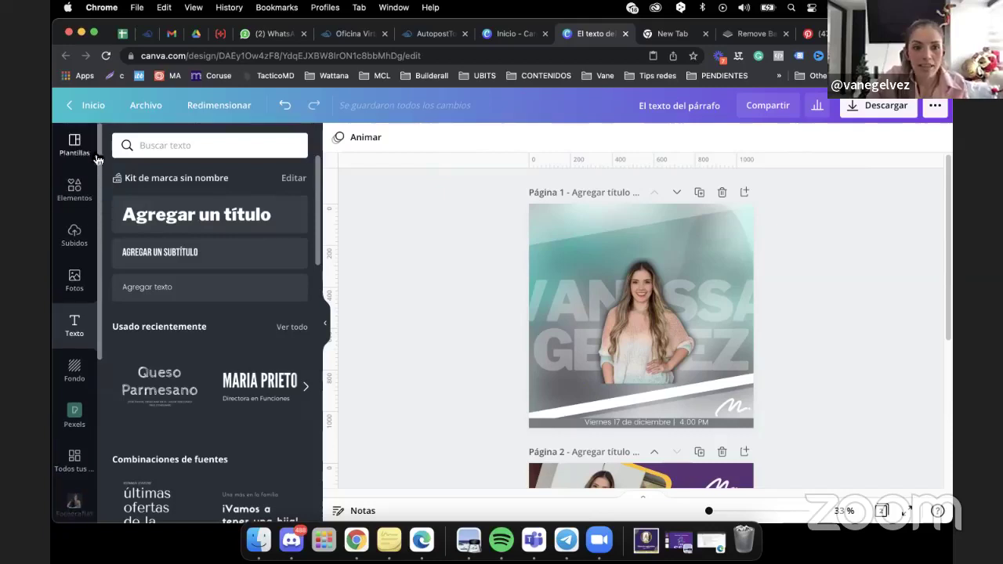